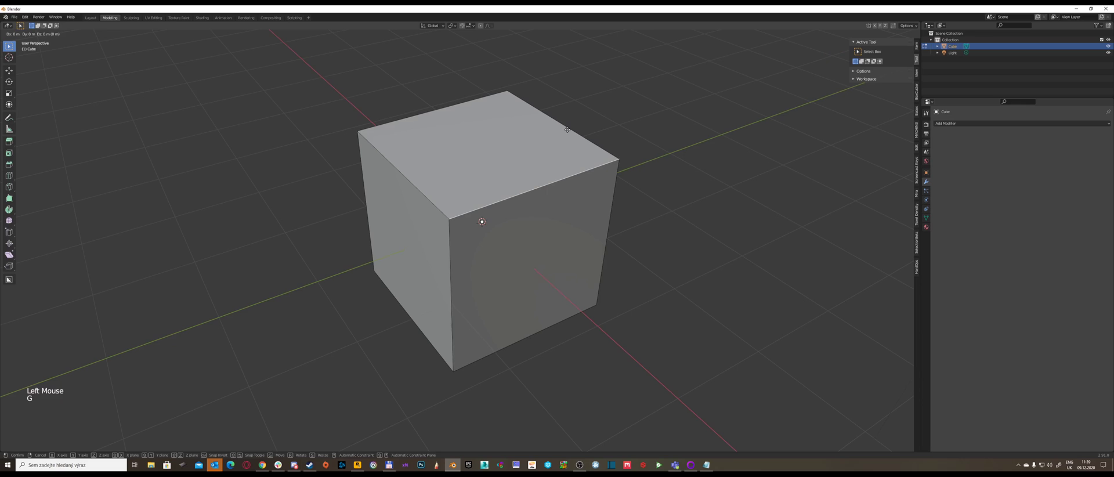
Move the selected top edge of the cube inward along the X axis to slant the adjoining side face
key("x")
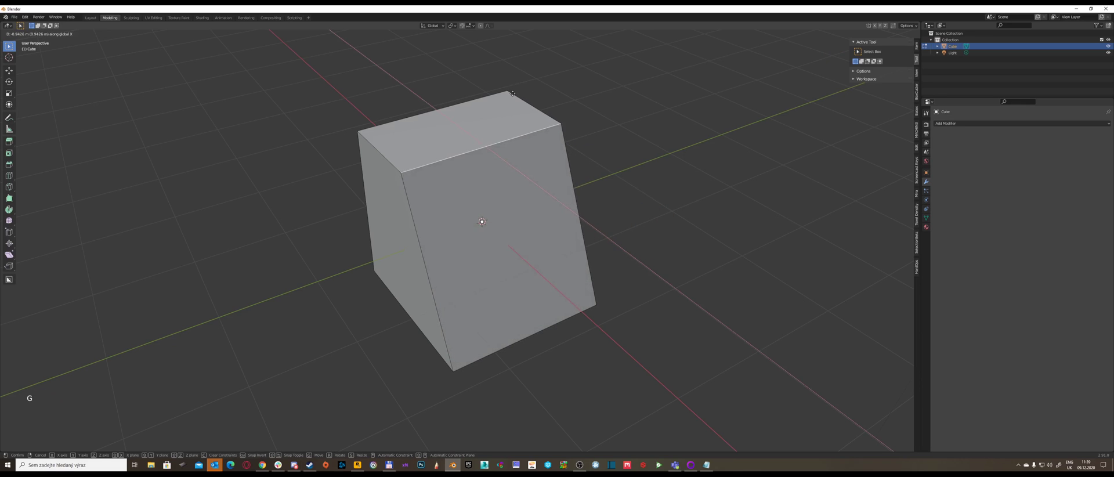
left_click(515, 107)
middle_click_drag(515, 107, 505, 156)
Switch to vertex selection mode and select a corner vertex of the cube's top face
key("Tab")
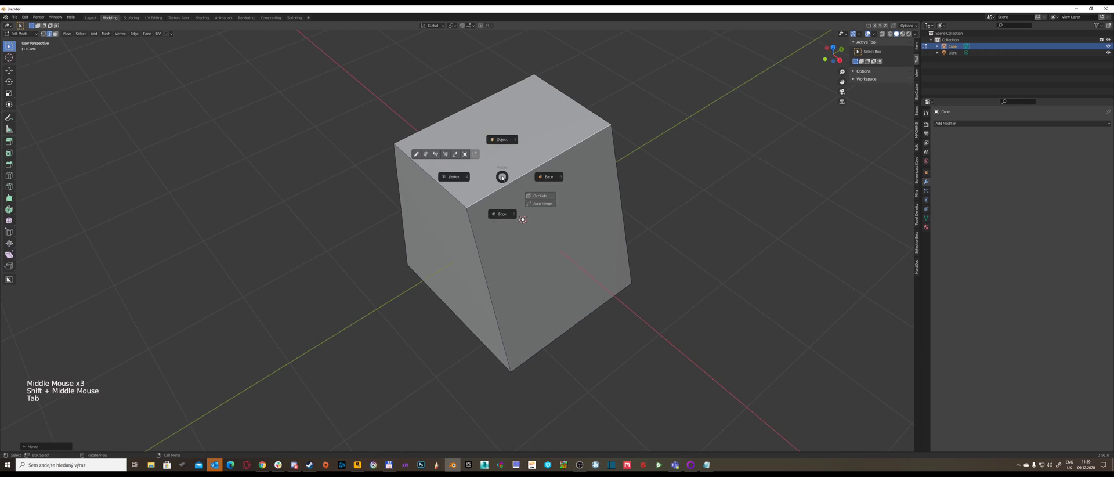
left_click(471, 187)
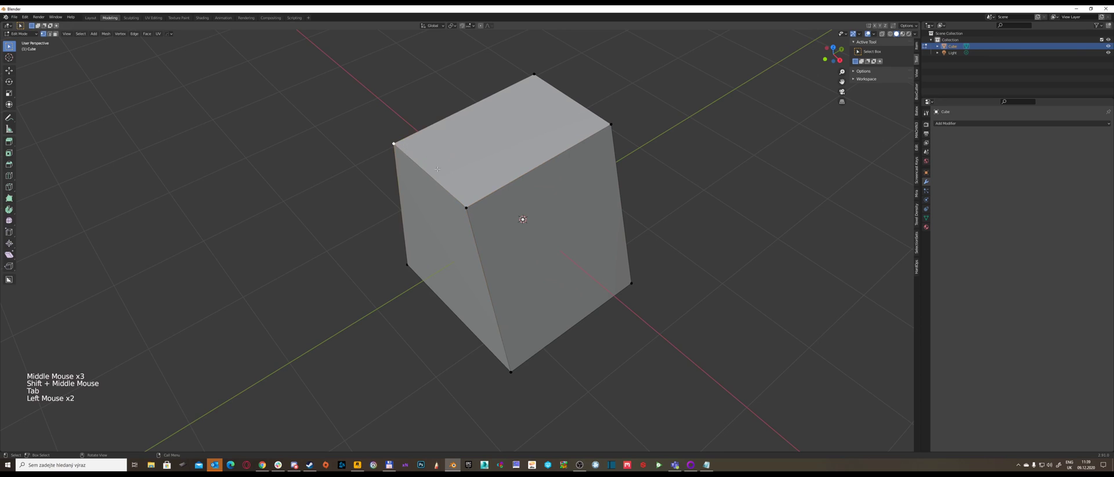
middle_click_drag(438, 170, 483, 189)
middle_click_drag(513, 167, 488, 173)
middle_click_drag(492, 173, 525, 182, "shift")
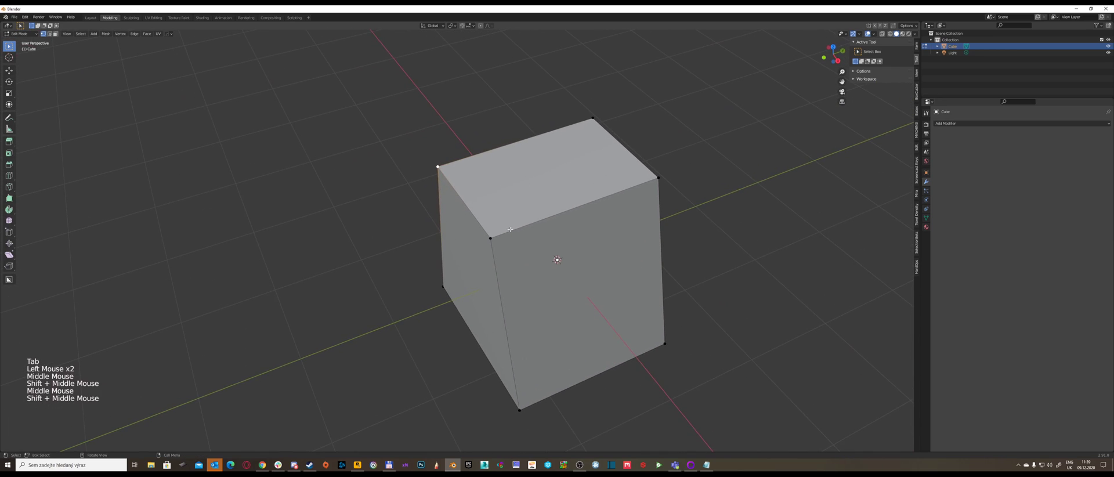
Adjust the Vertex Size of the 3D Viewport theme in the preferences
left_click(24, 19)
left_click(82, 108)
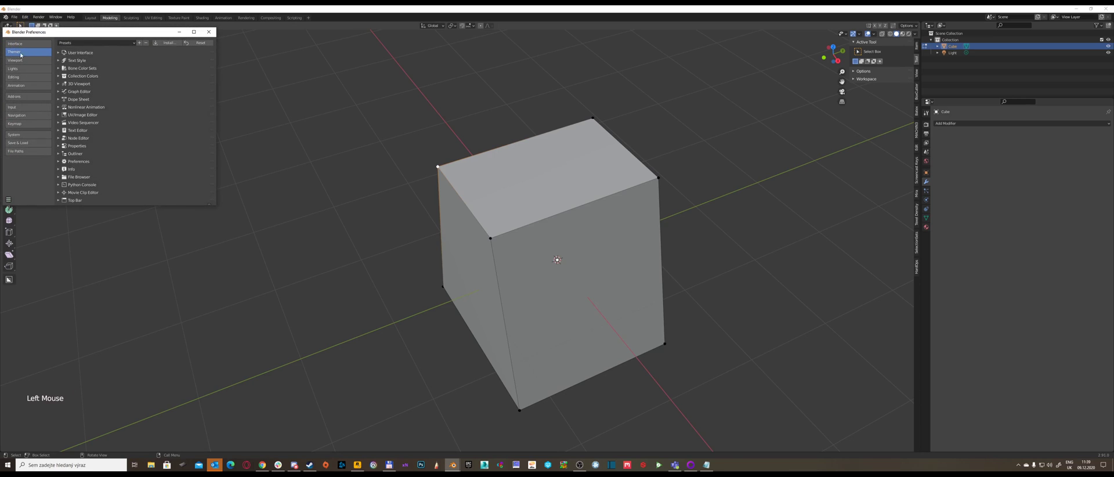
left_click(73, 84)
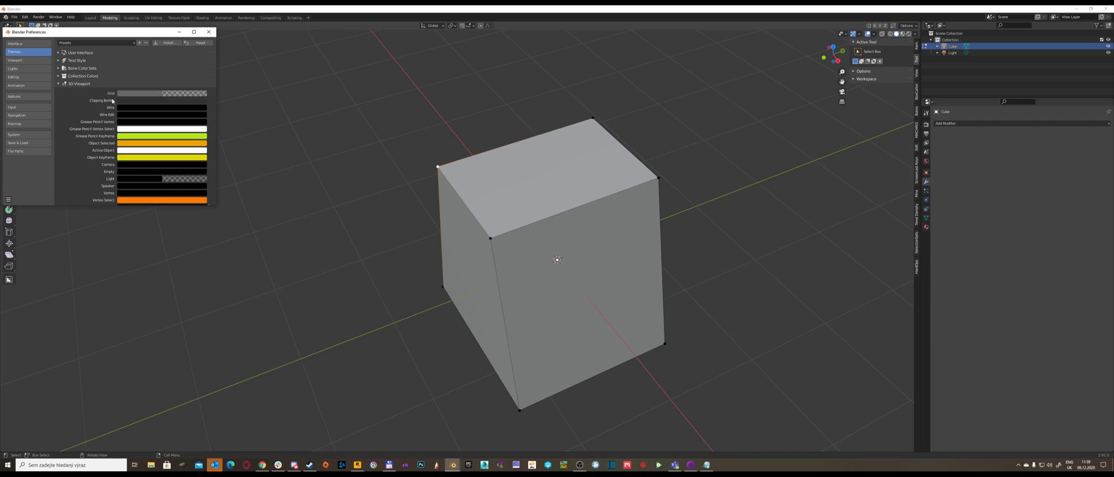
scroll(155, 137, "down", 15)
scroll(155, 137, "up", 3)
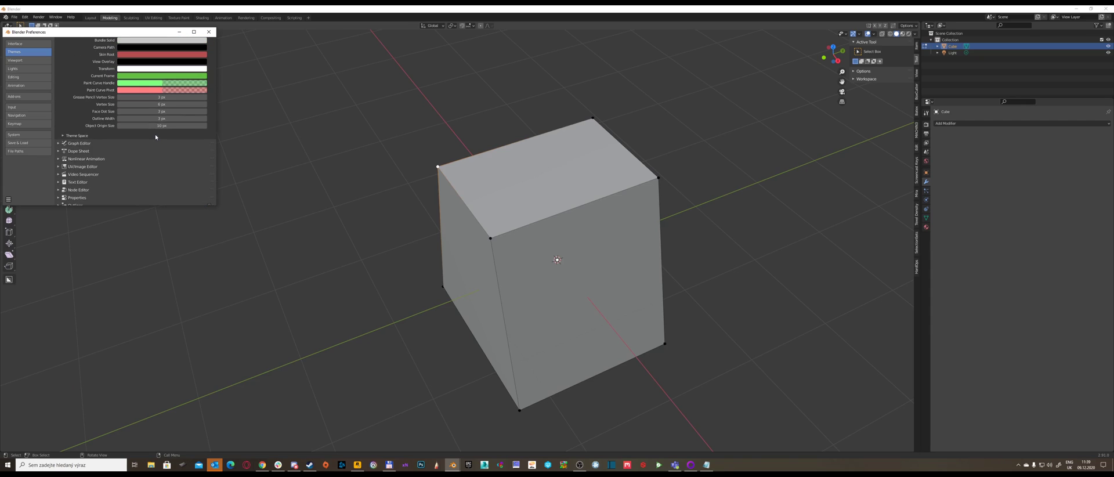
left_click_drag(161, 104, 184, 104)
left_click(209, 33)
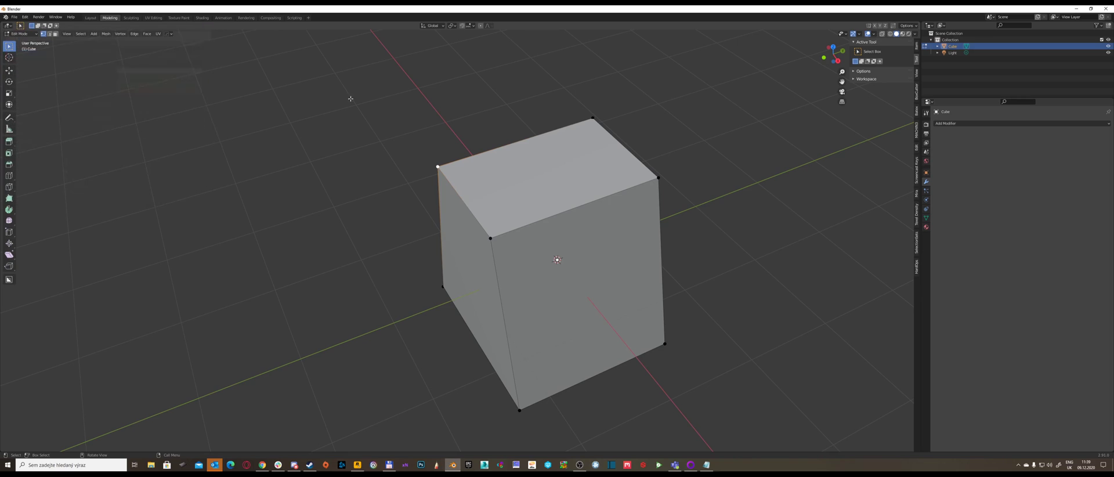
Switch the cube's editing to face selection mode
middle_click_drag(499, 174, 555, 177)
key("Tab")
middle_click_drag(555, 177, 550, 181, "shift")
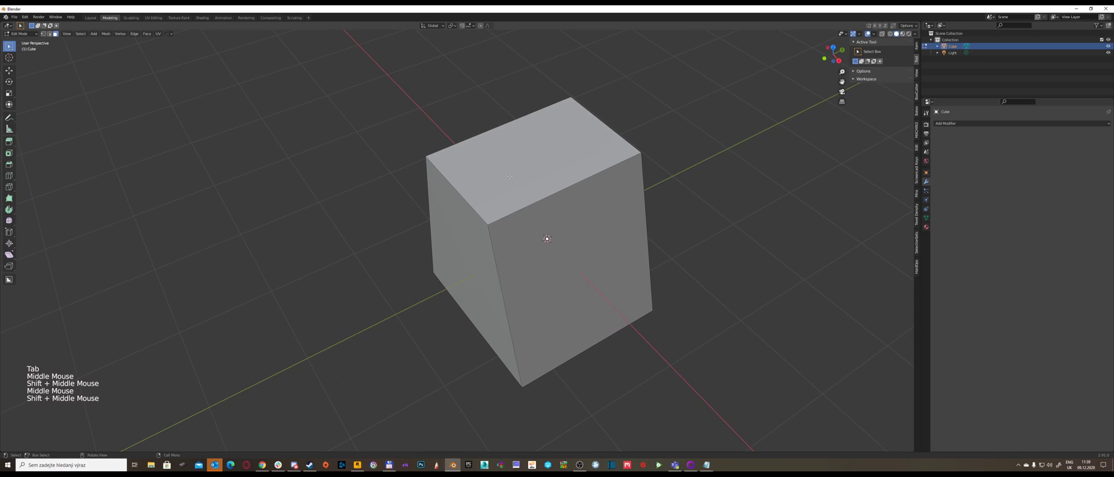
key("k")
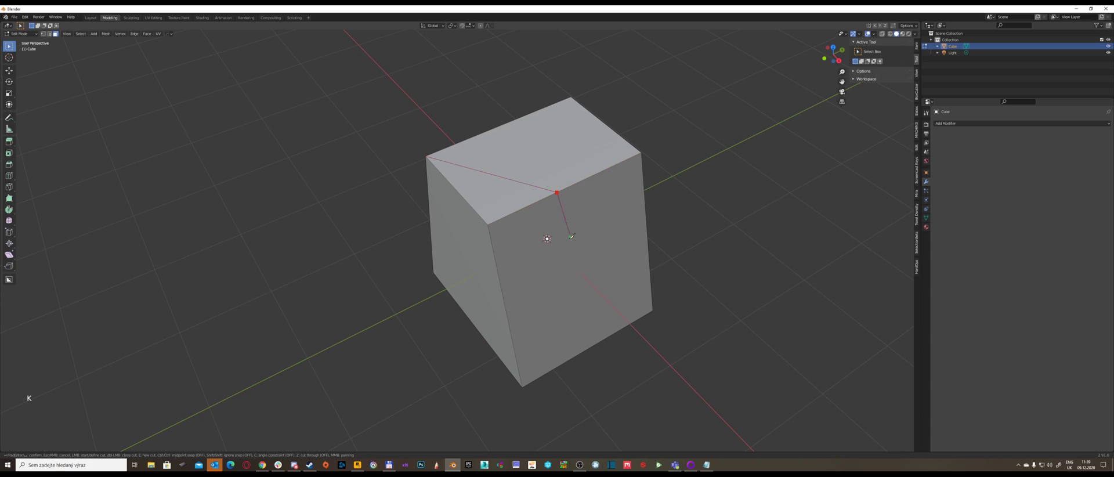
middle_click_drag(669, 281, 575, 219)
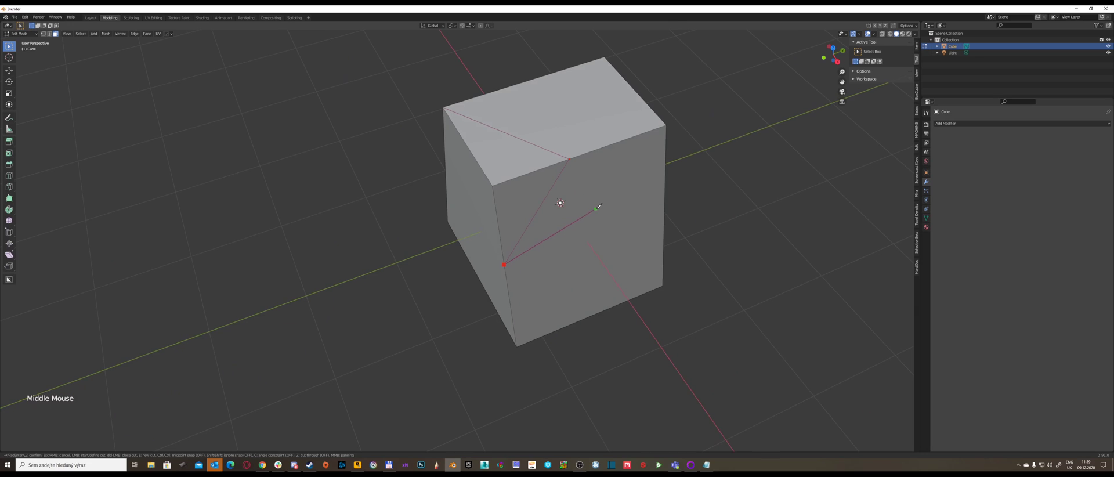
key("Escape")
Knife-cut from a top corner diagonally across the top face, over the slanted face, and down the adjacent side to its bottom edge
middle_click_drag(598, 206, 572, 192)
key("k")
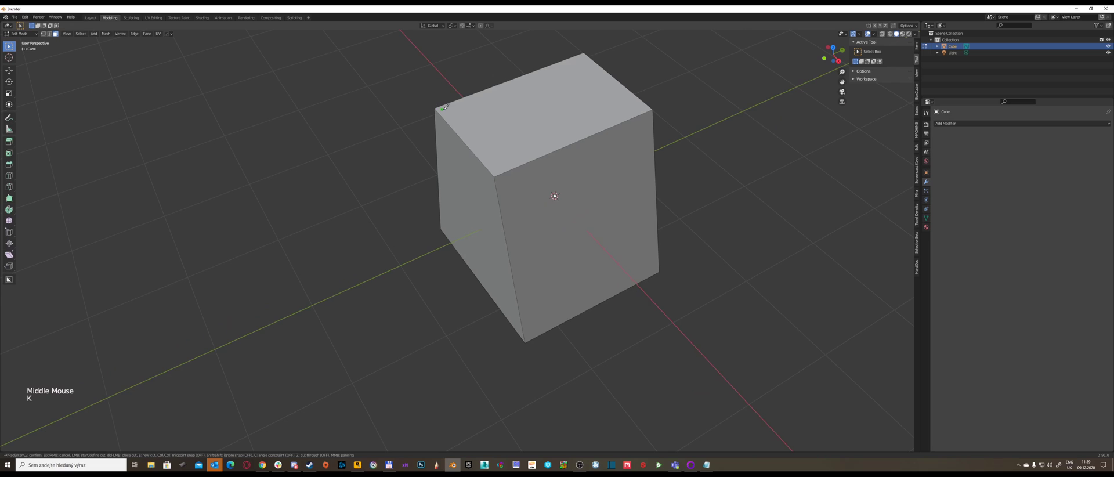
left_click(436, 108)
middle_click_drag(608, 247, 497, 293)
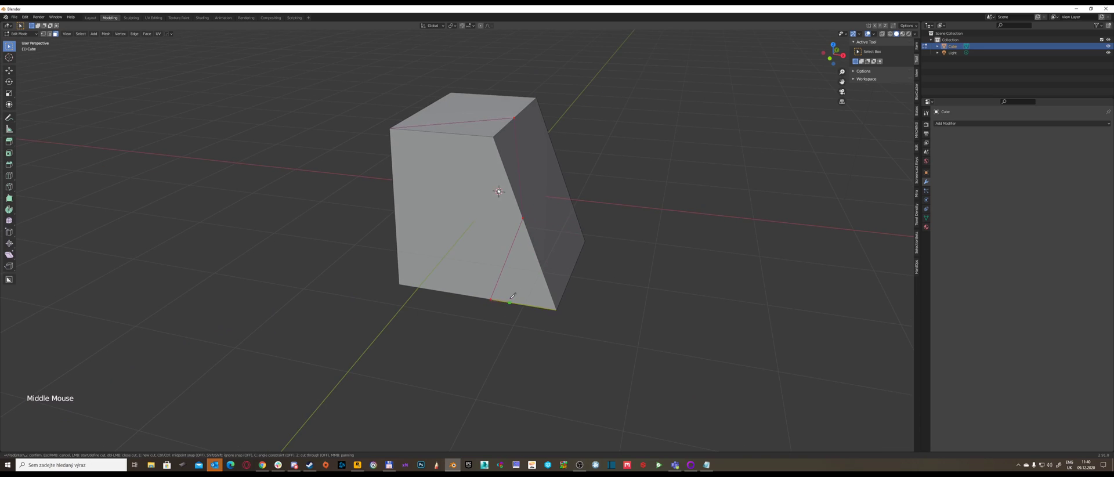
middle_click_drag(470, 219, 426, 236)
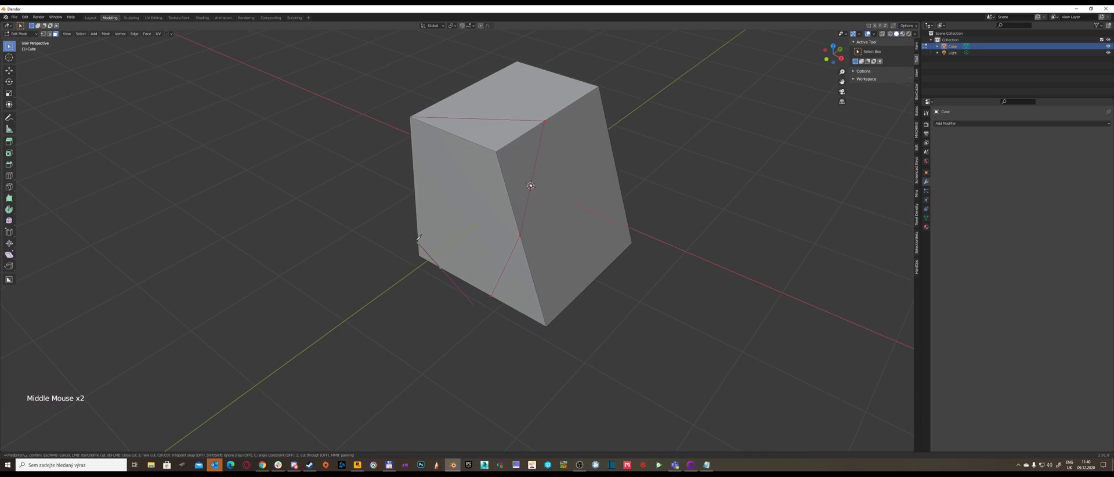
key("Return")
Select the triangular part of the top face and extrude it upward into a raised block
middle_click_drag(542, 241, 521, 221)
mouse_move(521, 220)
middle_mouse_down()
mouse_move(525, 256)
mouse_move(527, 212)
middle_mouse_up()
key("Tab")
left_click(555, 181)
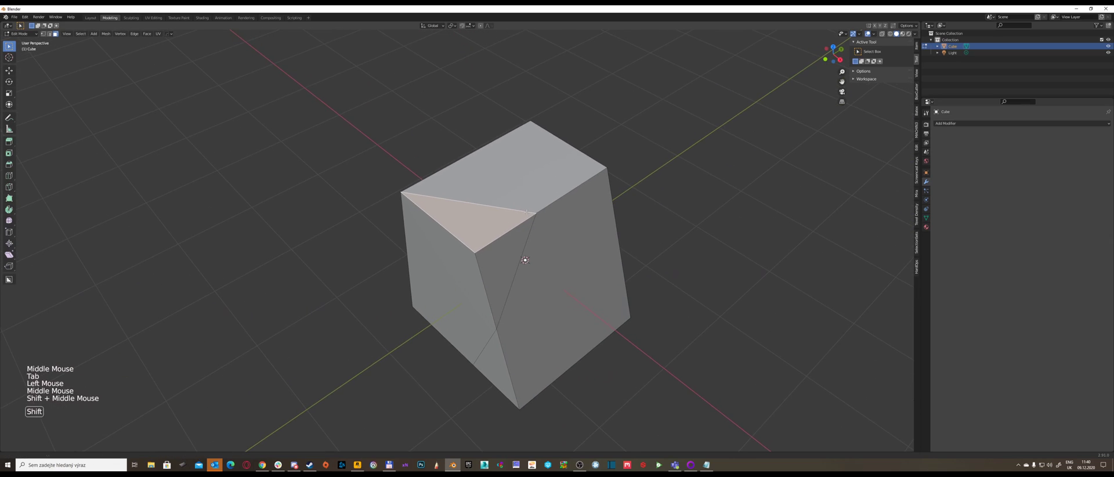
key("e")
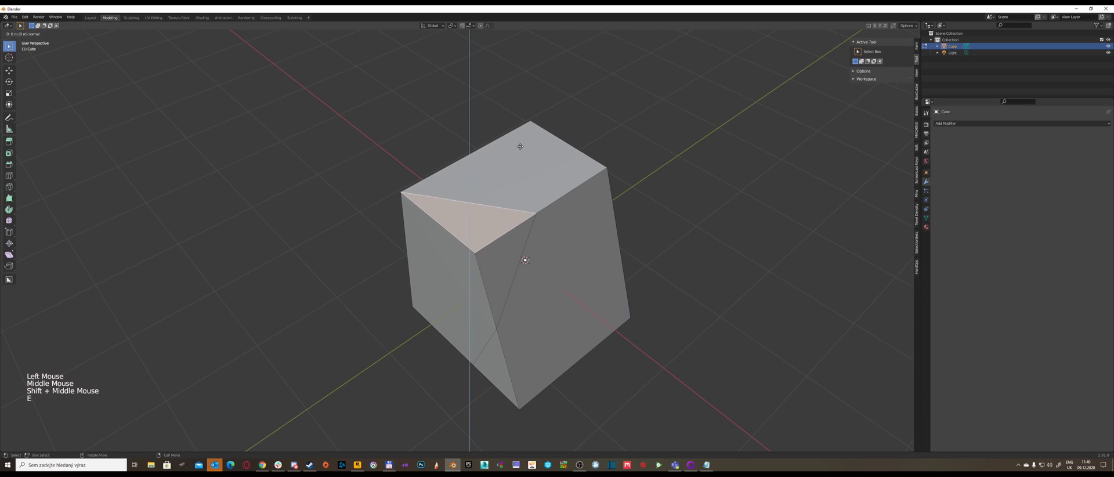
left_click(505, 116)
middle_click_drag(505, 116, 476, 205)
left_click(476, 206)
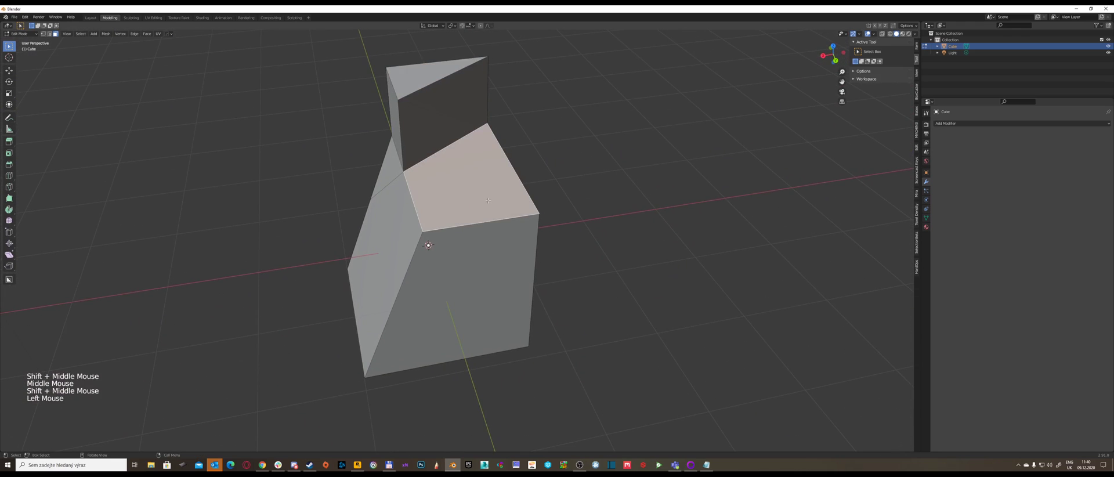
key("i")
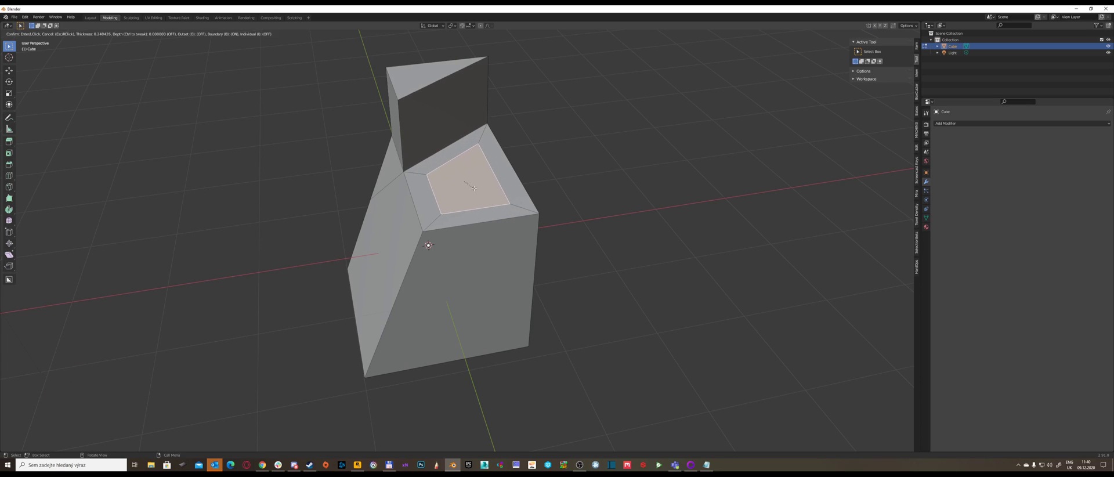
key("ctrl")
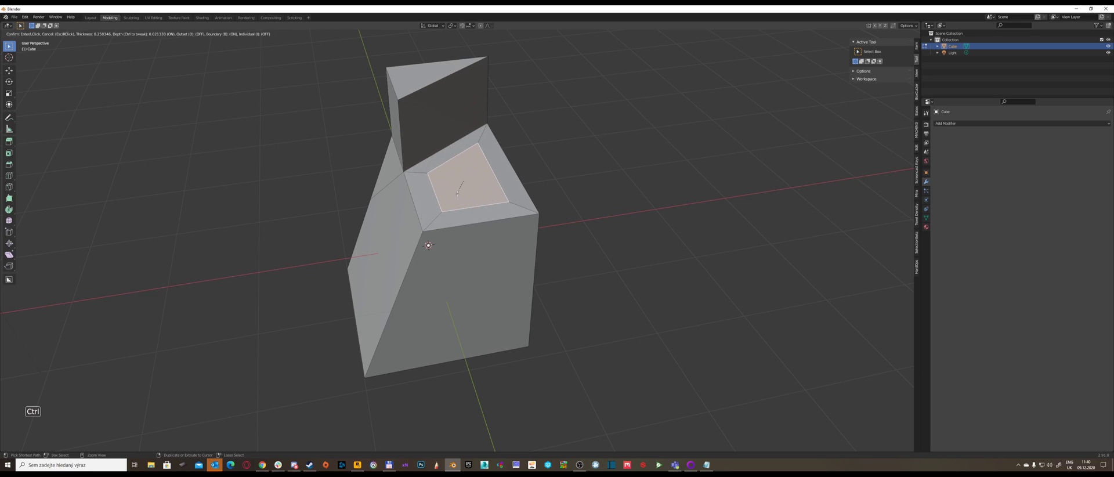
right_click(457, 191)
Inset the large upright side face opposite the slanted face to form a narrow border
middle_click_drag(458, 191, 493, 209)
left_click(465, 232)
middle_click_drag(493, 209, 523, 196, "shift")
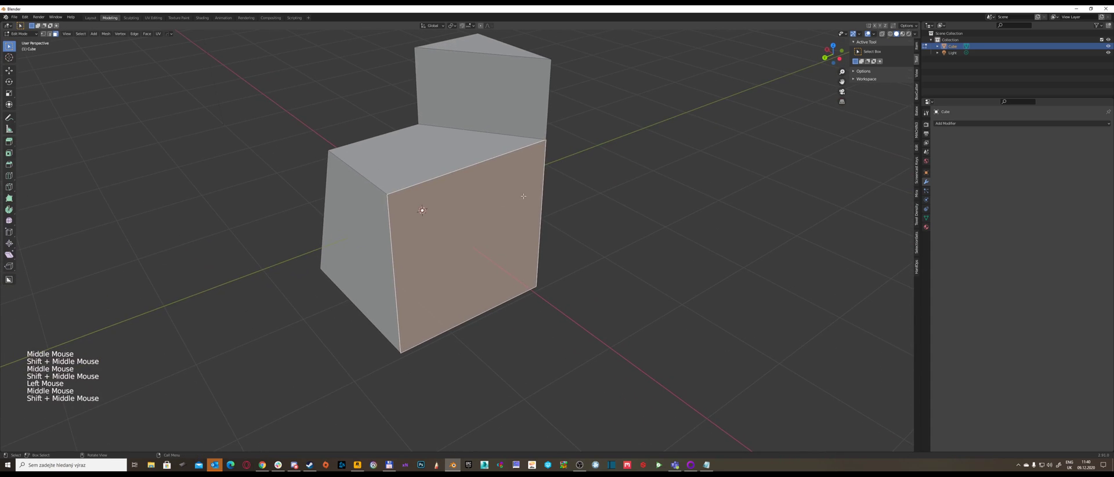
key("i")
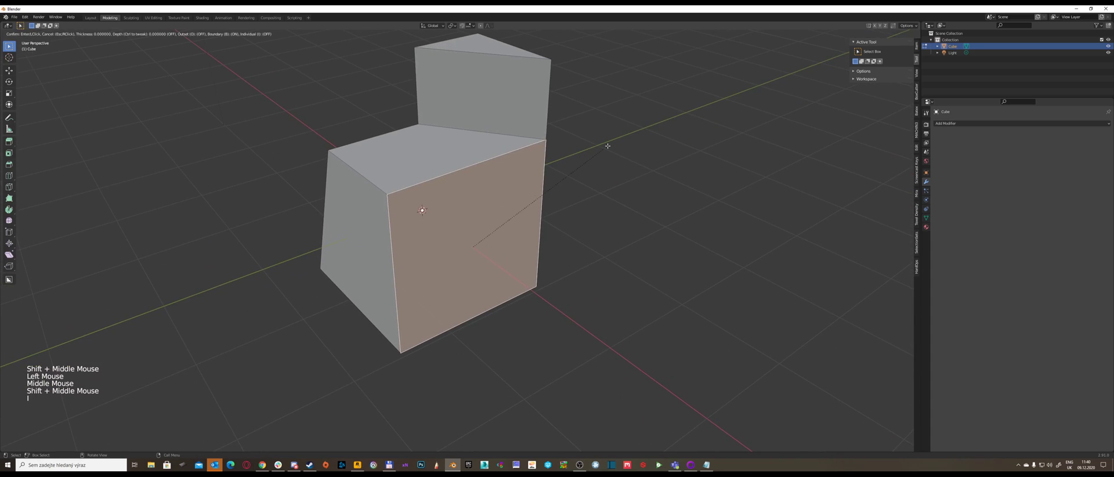
left_click(589, 161)
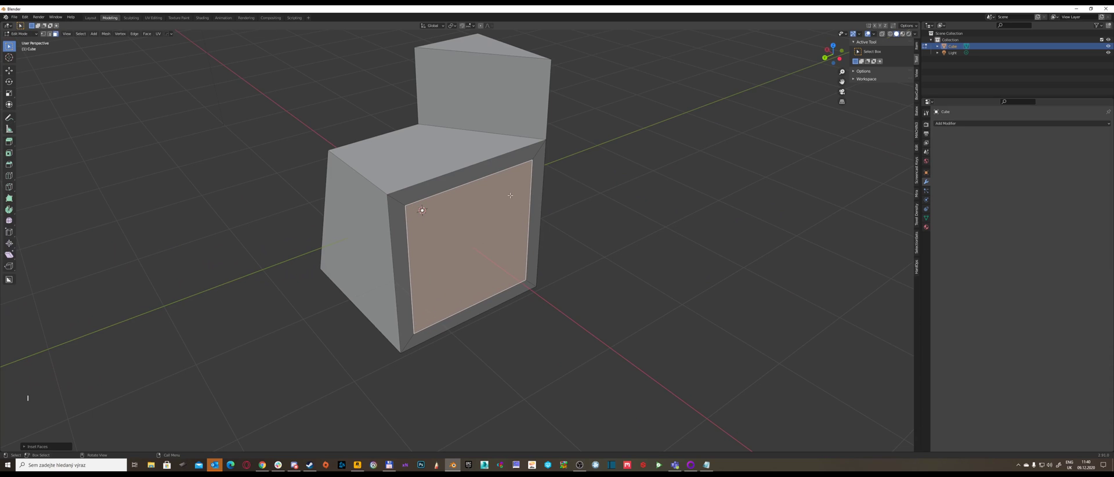
Inset the inner face again with depth to recess it into the body, and return to Object Mode
key("i")
key("ctrl")
left_click(488, 203)
middle_click_drag(489, 203, 532, 198)
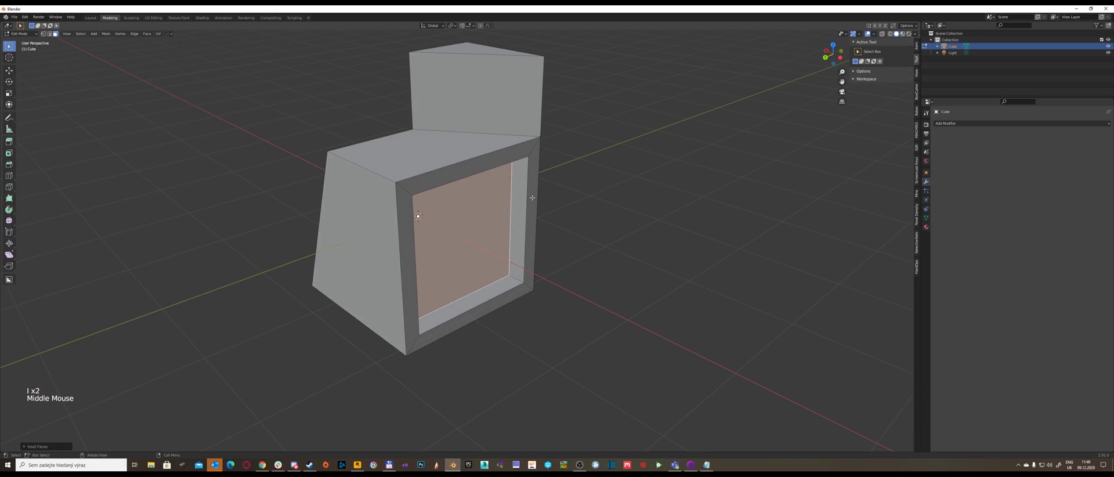
key("Tab")
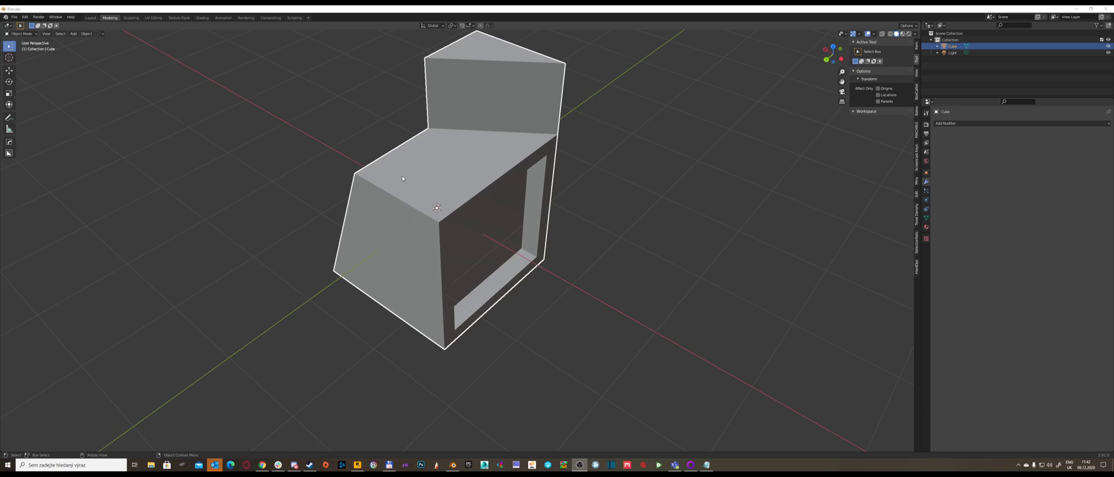
middle_click_drag(402, 178, 477, 188)
key("Tab")
left_click(364, 181)
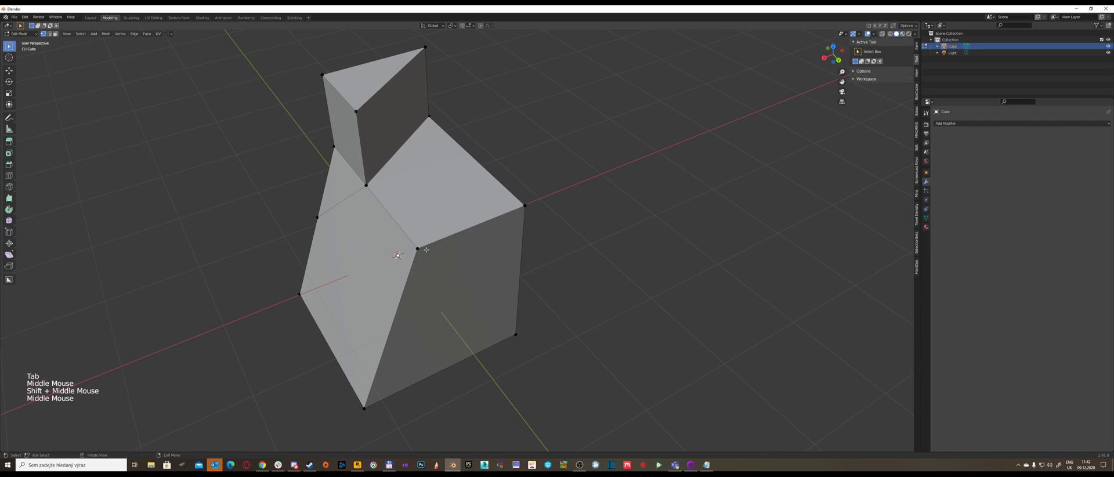
middle_click_drag(488, 248, 459, 214)
key("Tab")
left_click(458, 205)
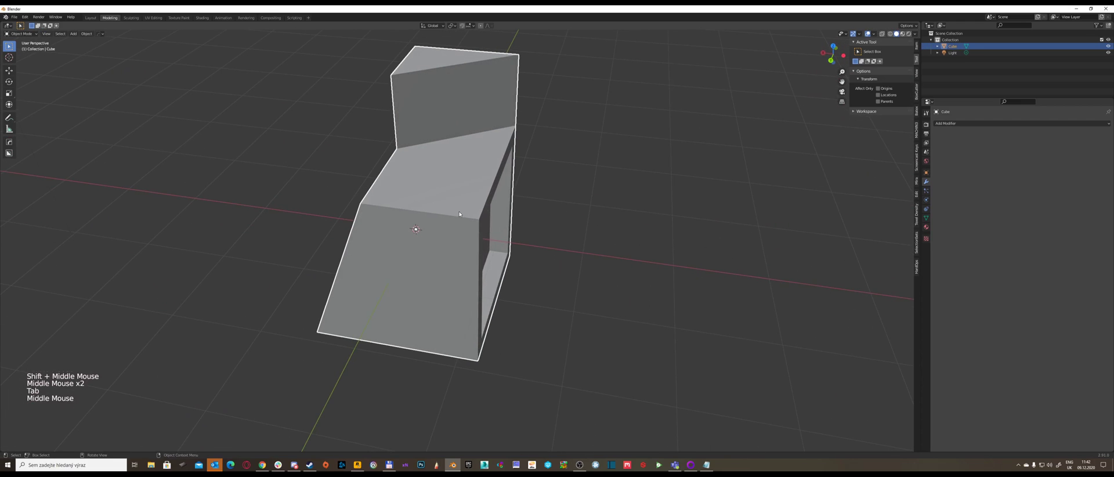
Return to vertex editing with Auto Merge enabled and select the top corner vertex above the slanted face
key("Tab")
left_click(411, 214)
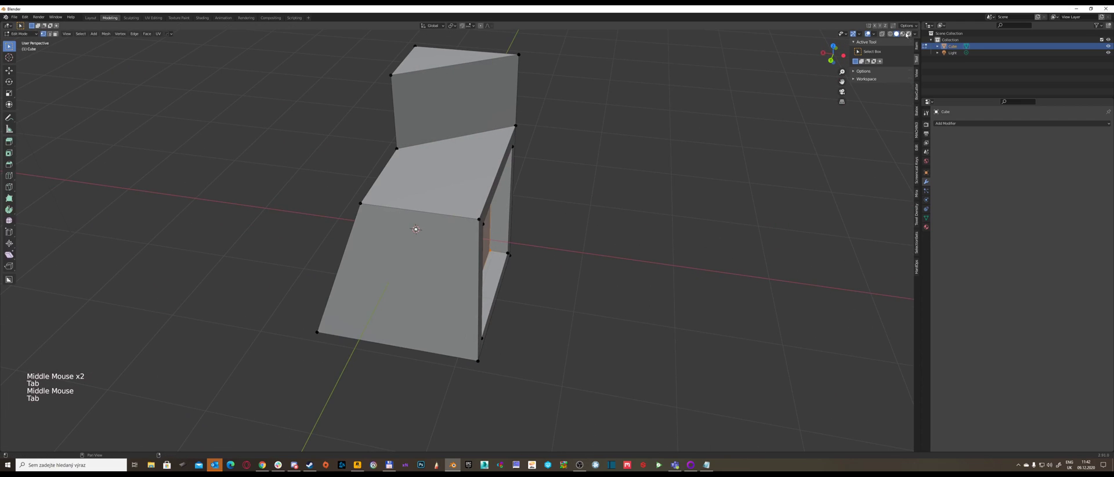
left_click(894, 27)
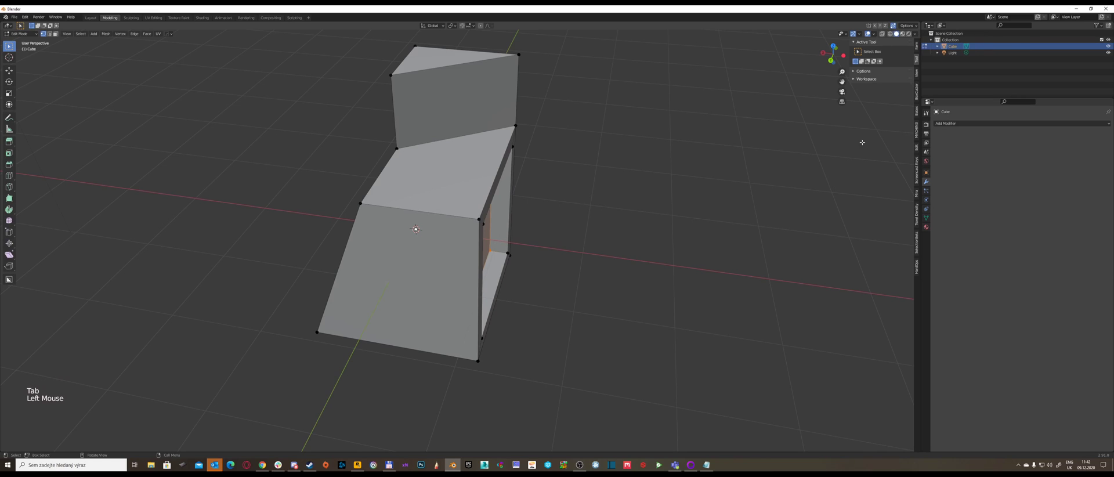
middle_click_drag(464, 165, 510, 169)
left_click(410, 240)
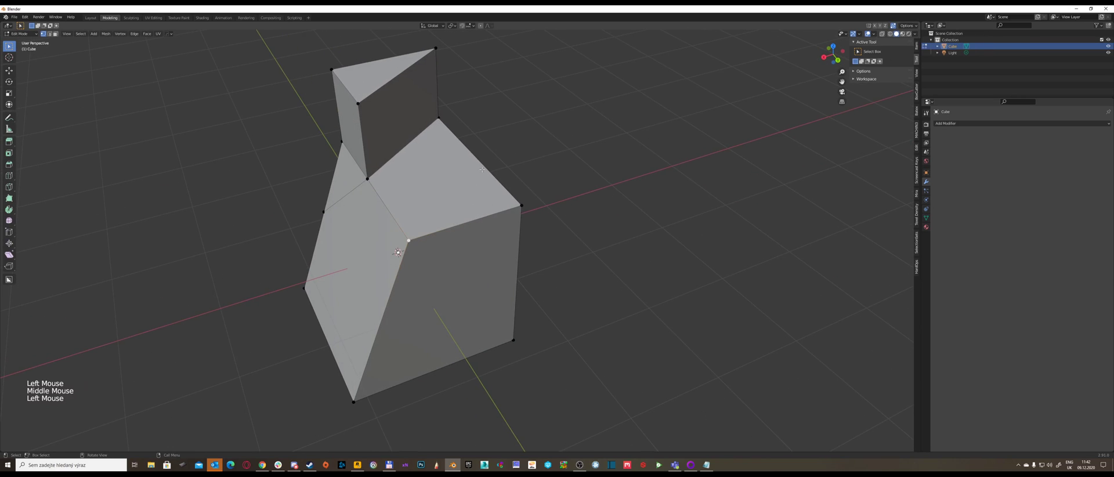
key("g")
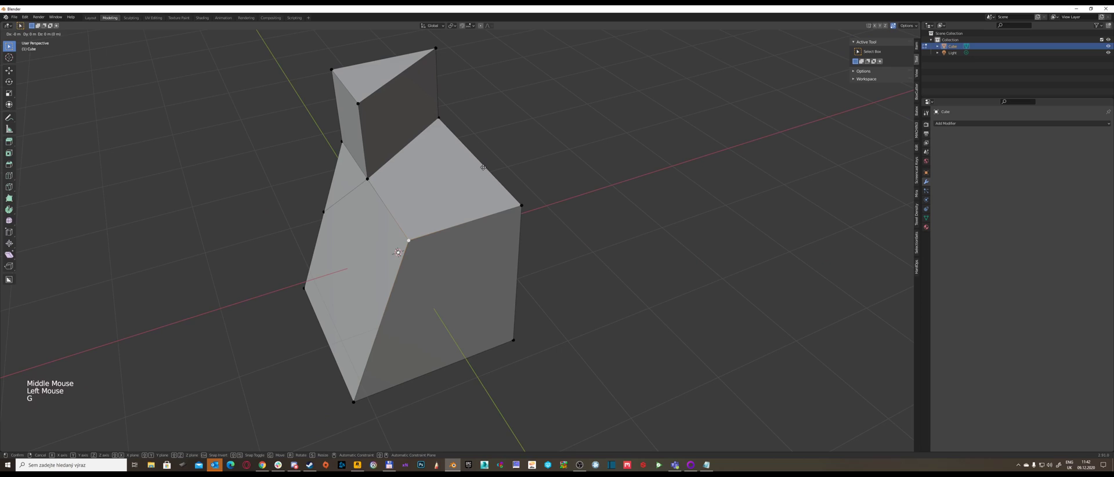
key("x")
key("ctrl")
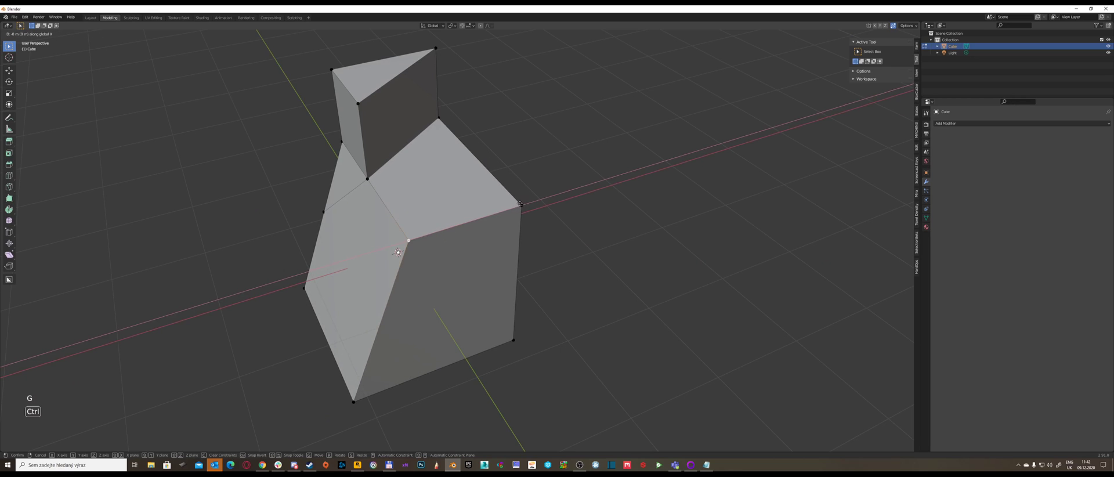
right_click(520, 203)
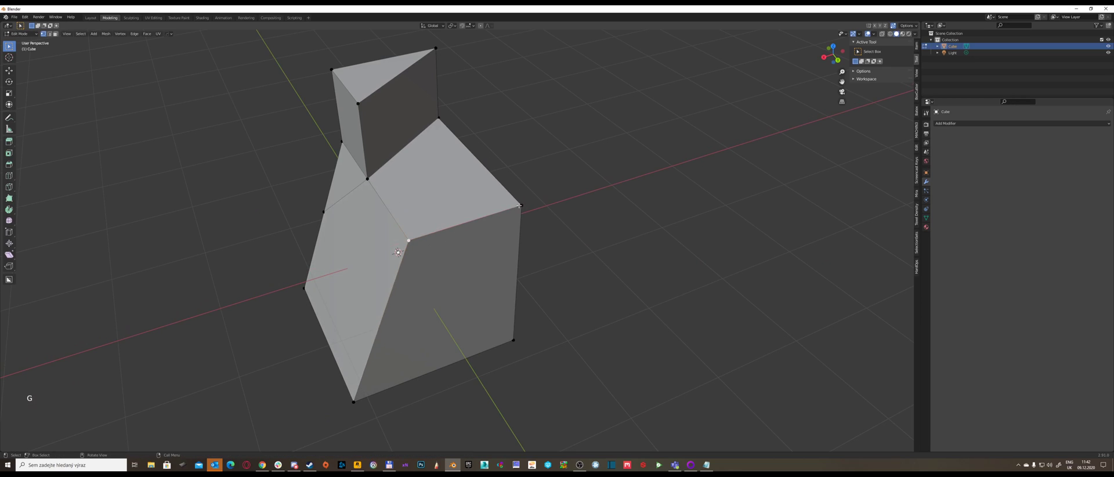
Set the snapping target to Vertex
left_click(464, 25)
left_click(462, 55)
Try snapping the selected corner vertex onto the adjacent top corner and moving it again to test merging
key("g")
key("ctrl")
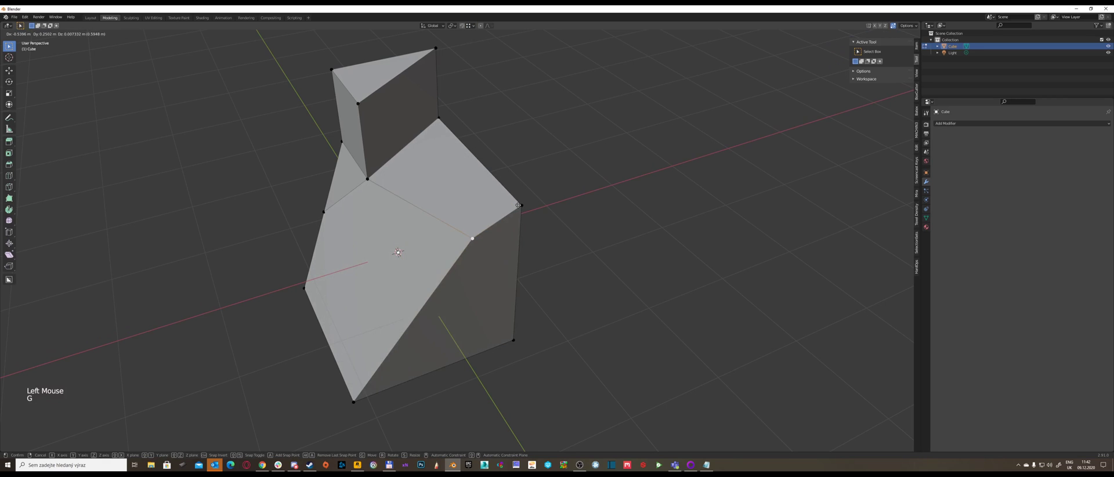
left_click(490, 217)
middle_click_drag(491, 217, 451, 236)
scroll(451, 236, "up", 1)
key("g")
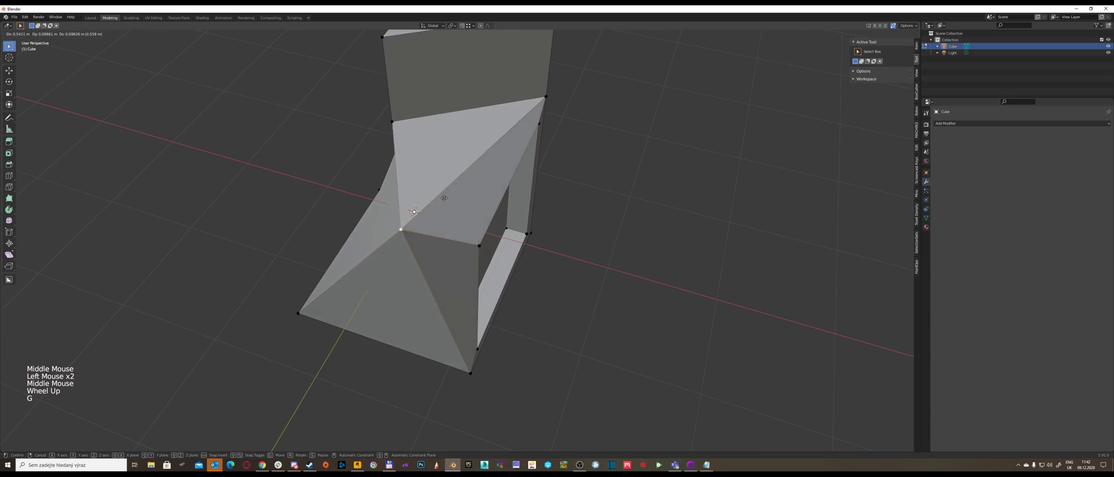
middle_click(451, 214)
left_click(572, 204)
Undo the test moves of the corner vertex
key("ctrl+z")
key("ctrl+z")
key("ctrl+z")
key("ctrl+z")
middle_click_drag(572, 204, 875, 68)
key("ctrl+z")
key("ctrl+z")
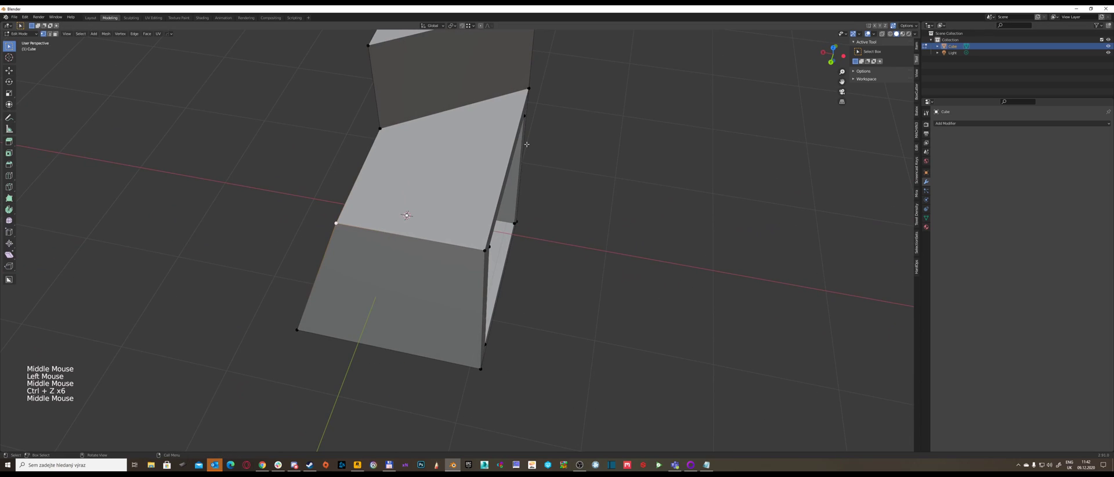
middle_click_drag(526, 144, 494, 168)
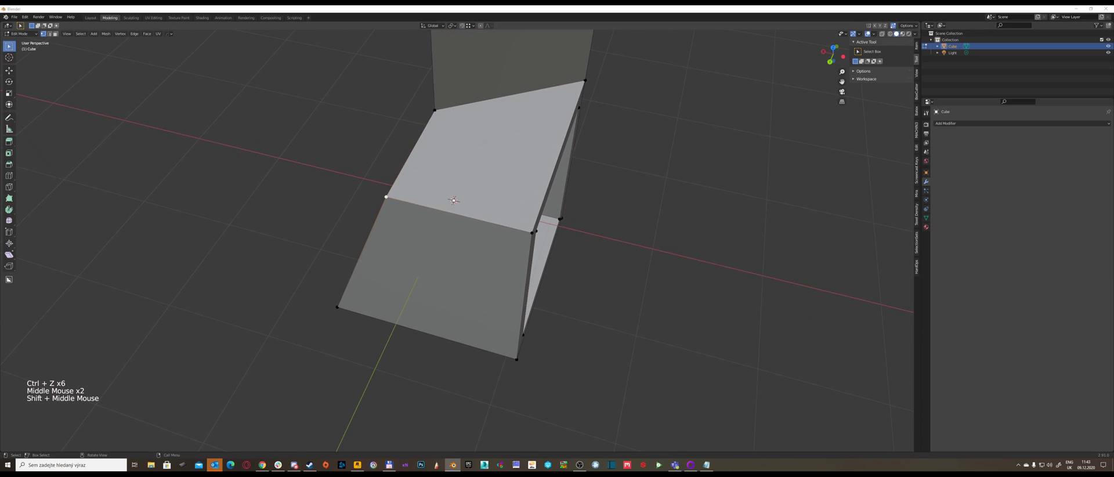
key("ctrl+shift+Tab")
key("ctrl+shift+Tab")
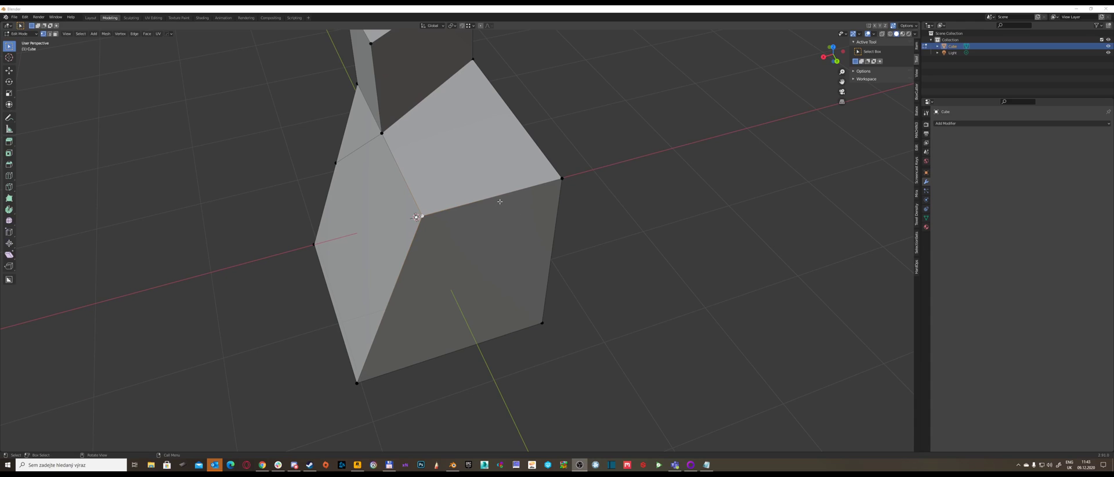
middle_click_drag(500, 202, 507, 200)
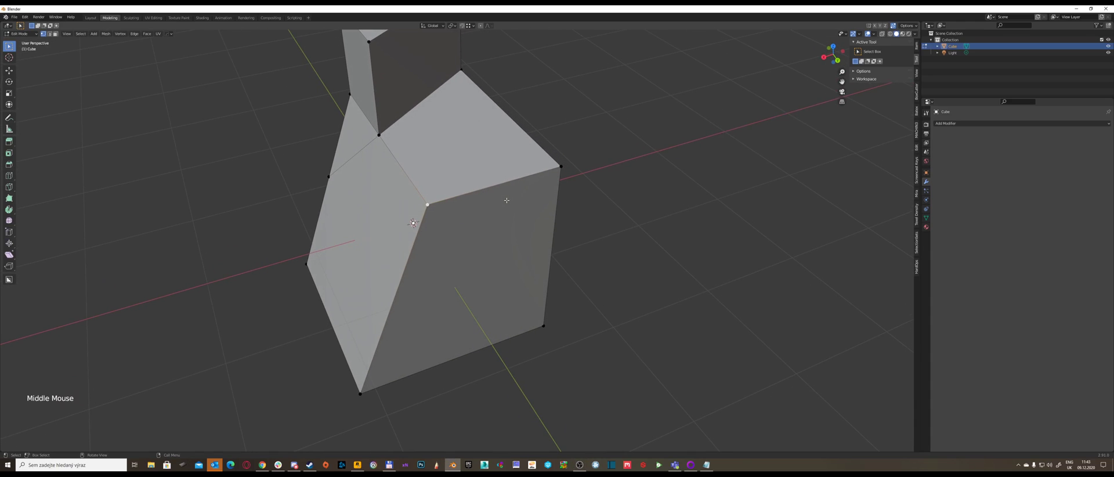
key("ctrl")
key("ctrl+shift+Tab")
middle_click_drag(535, 223, 205, 282)
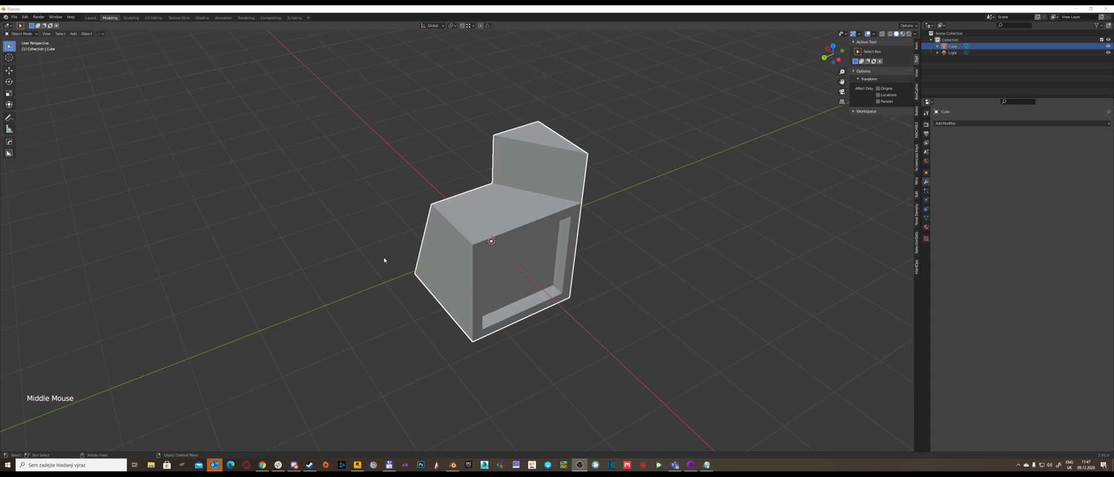
middle_click_drag(385, 261, 473, 232, "shift")
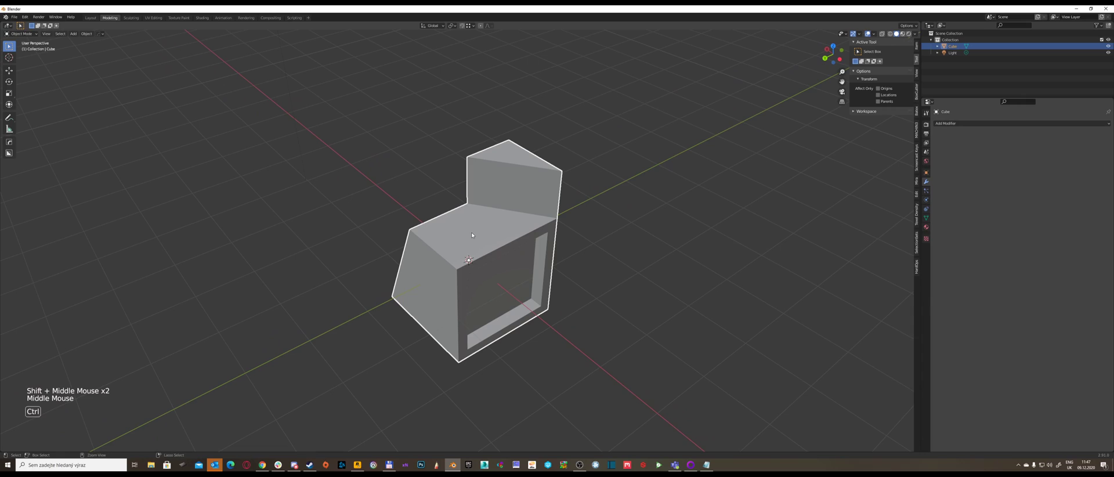
Return from mesh editing to Object Mode and delete the edited cube
key("ctrl+Tab")
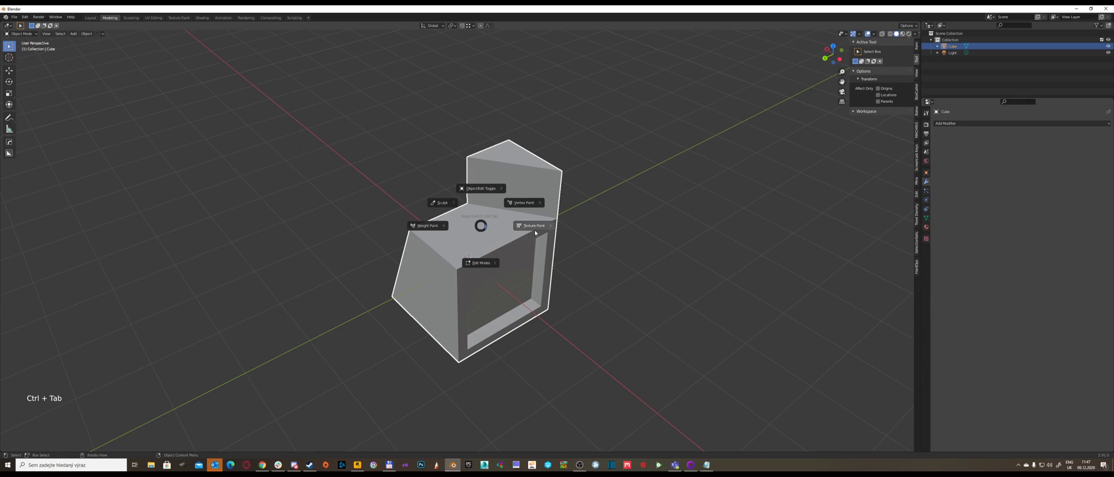
left_click(493, 201)
middle_click_drag(510, 214, 517, 218)
key("Tab")
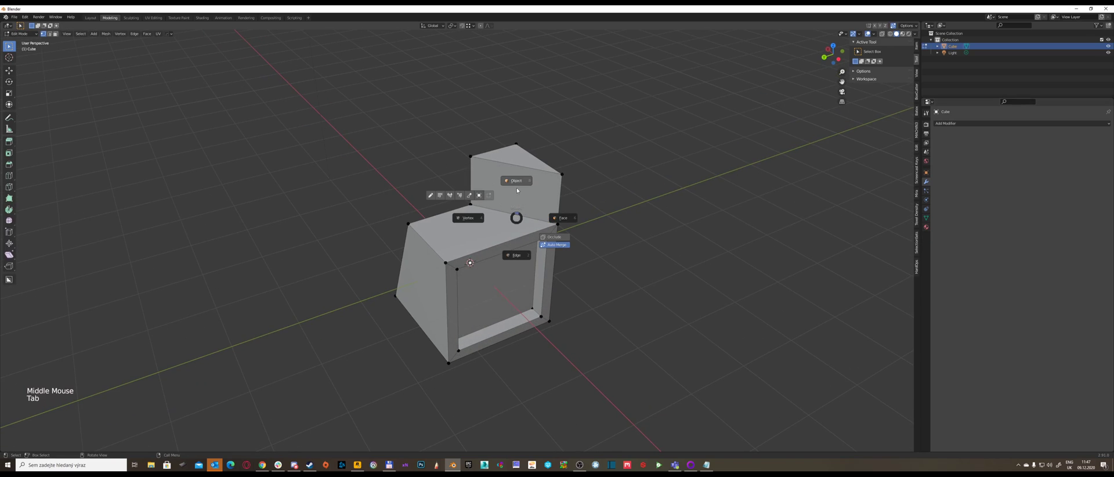
key("x")
left_click(514, 214)
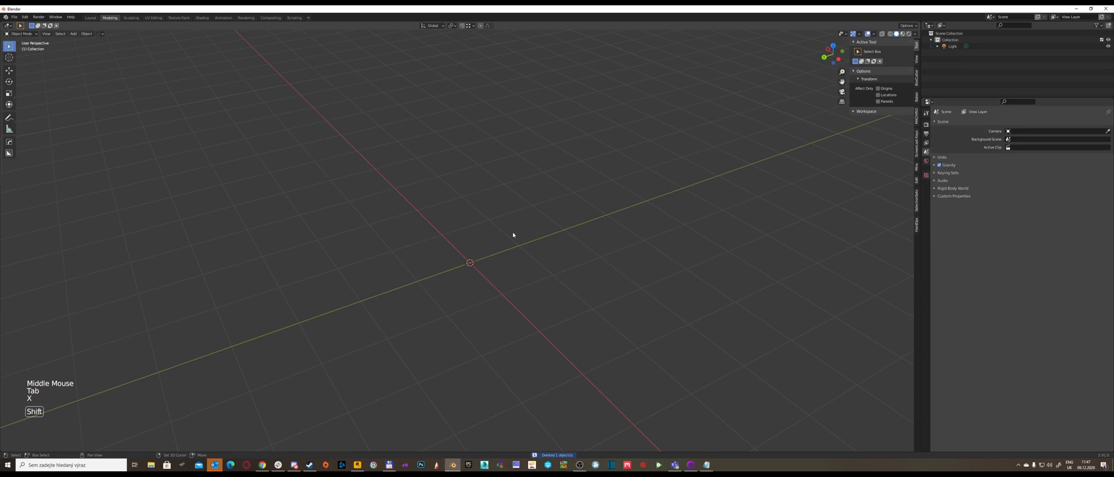
Add a new mesh cube to the empty scene
key("shift+a")
key("Escape")
key("shift+a")
mouse_move(495, 238)
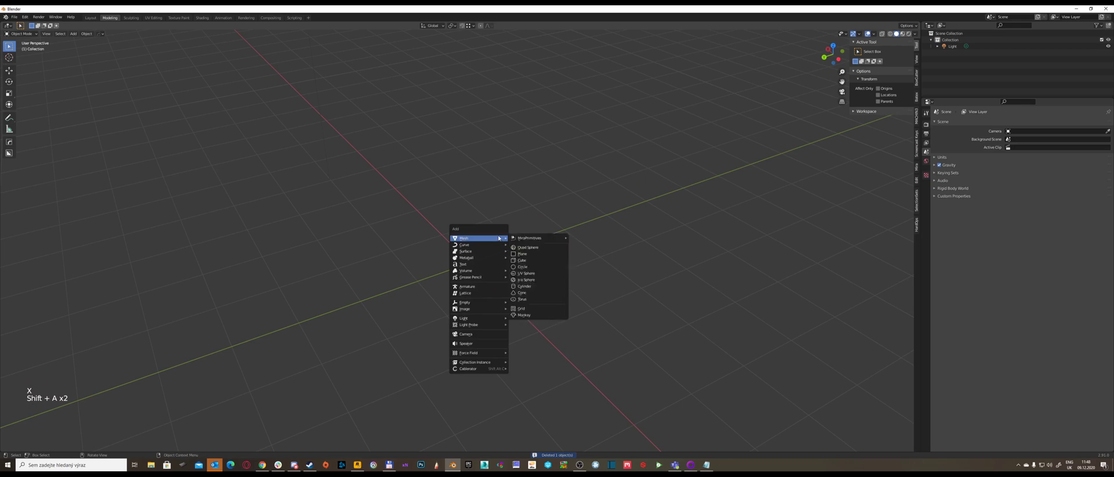
left_click(532, 261)
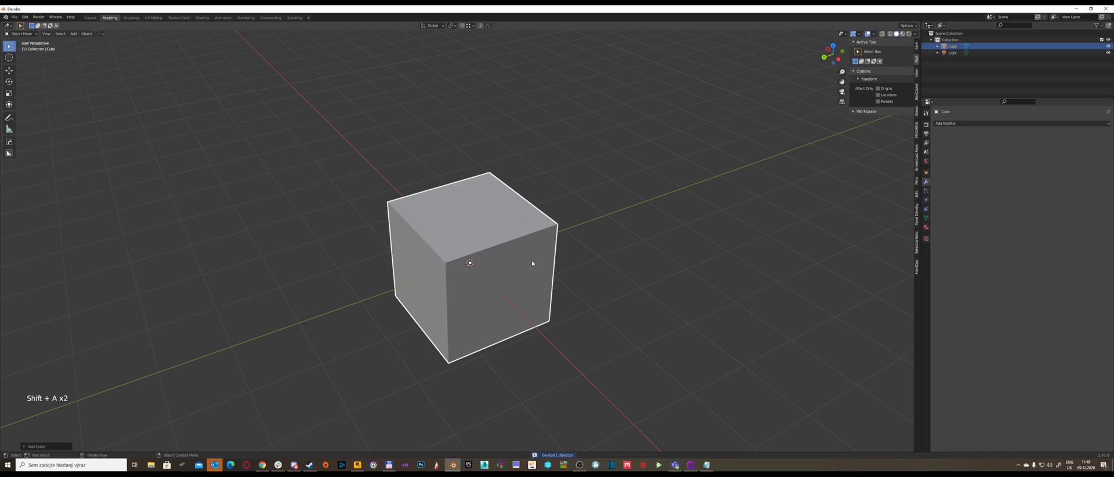
middle_click_drag(531, 260, 788, 186)
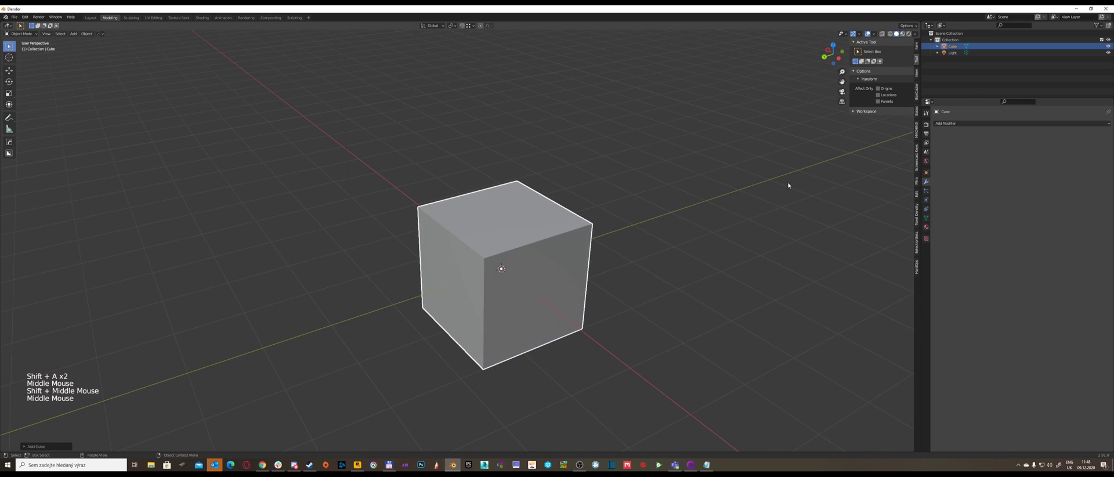
Add a Multires modifier to the cube and subdivide it up to level 7
left_click(981, 123)
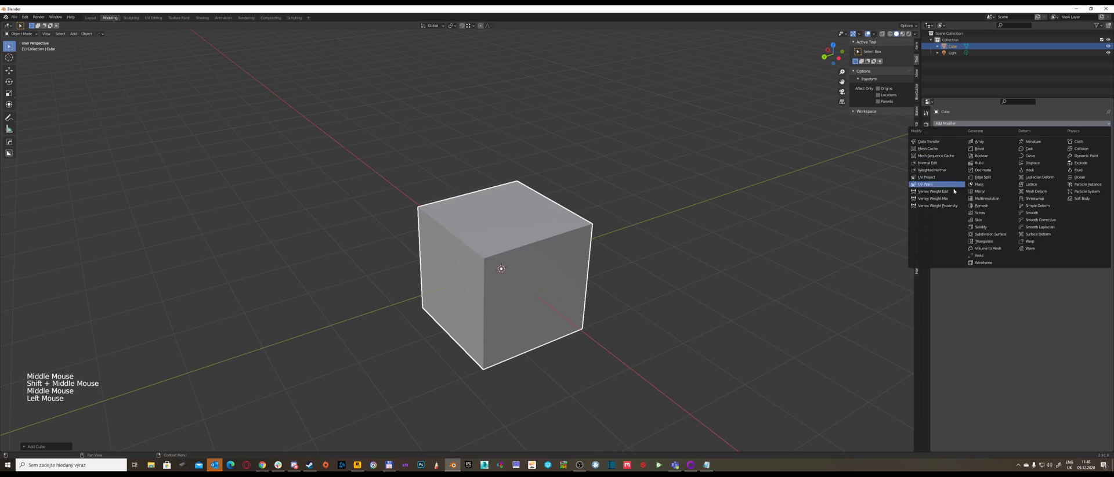
left_click(990, 199)
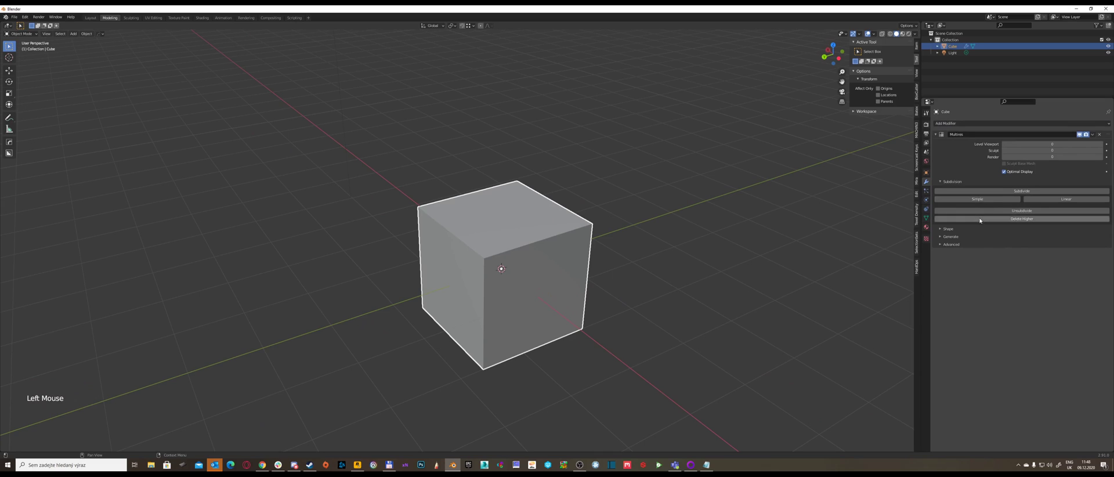
left_click(1015, 191)
left_click(1015, 192)
left_click(1015, 192)
left_click(1015, 191)
left_click(1015, 192)
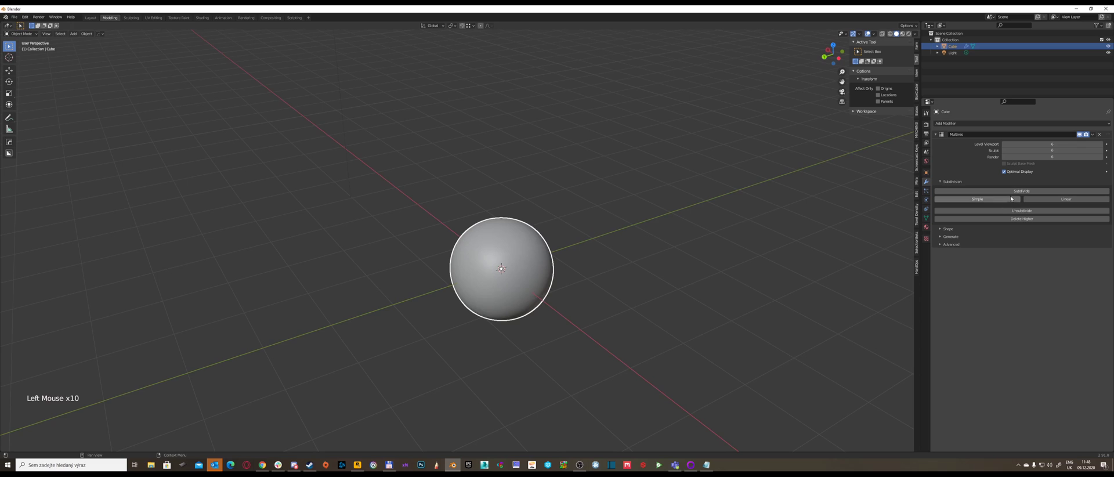
left_click(1015, 191)
left_click(1015, 191)
Enter Sculpt Mode and sculpt several freehand raised strokes on the sphere with the Draw brush
middle_click_drag(661, 214, 592, 219)
middle_click_drag(592, 219, 580, 224, "shift")
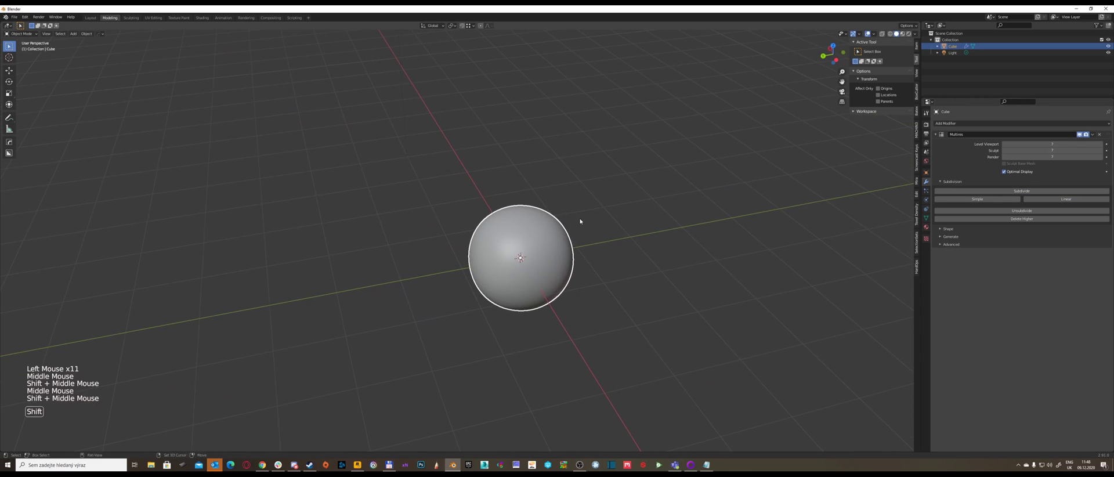
key("ctrl+Tab")
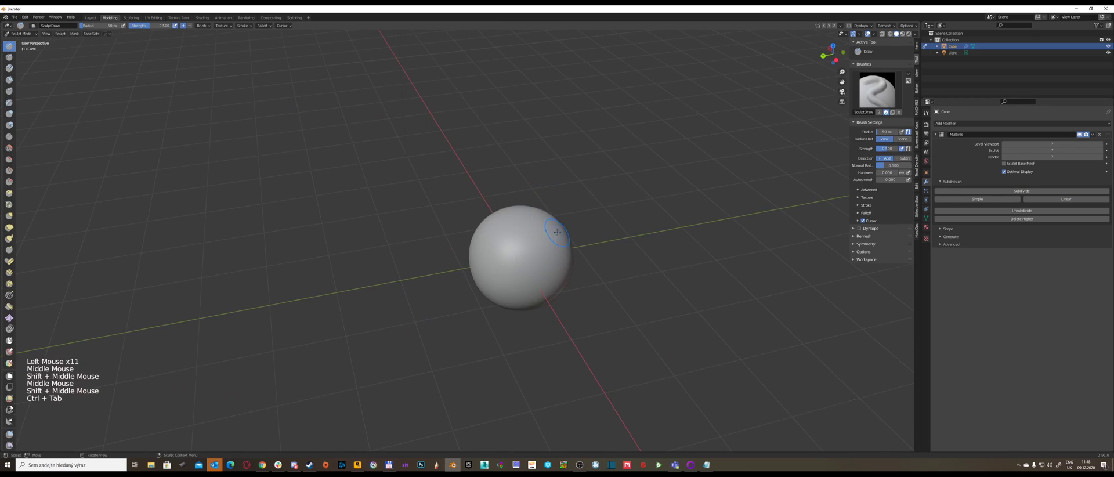
middle_click_drag(538, 200, 542, 241)
scroll(542, 241, "up", 5)
left_click(622, 238)
mouse_move(622, 237)
left_mouse_down()
mouse_move(603, 273)
mouse_move(523, 273)
mouse_move(626, 302)
left_mouse_up()
middle_click_drag(679, 302, 619, 249, "shift")
left_click_drag(522, 255, 551, 206)
middle_click_drag(551, 206, 617, 206)
Return the sculpted sphere to Object Mode
key("Tab")
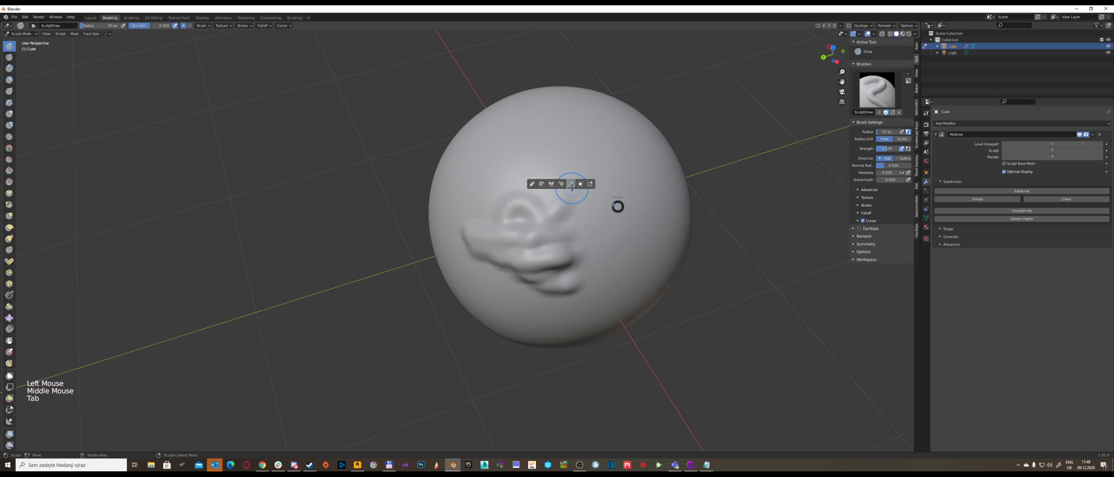
key("Tab")
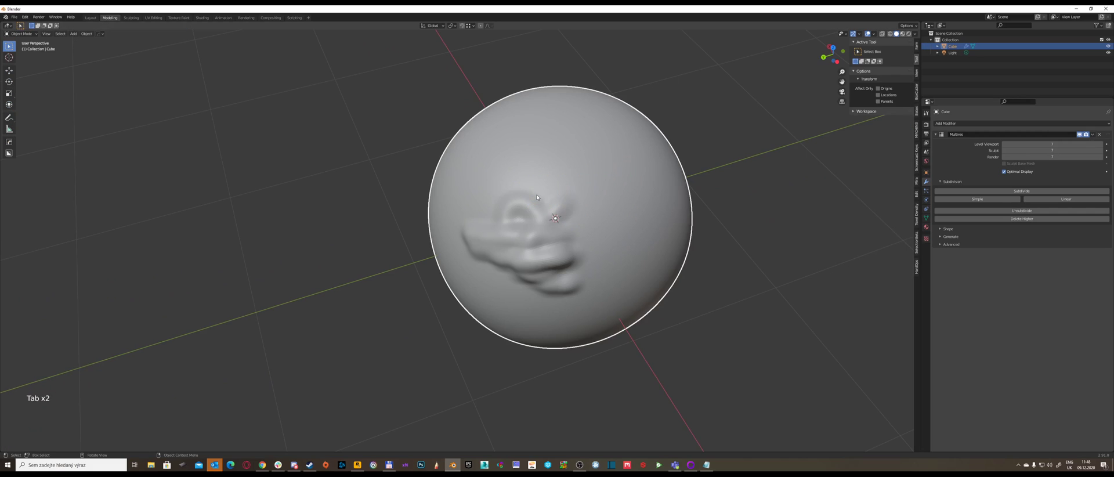
mouse_move(537, 198)
middle_mouse_down()
mouse_move(615, 204)
mouse_move(589, 209)
mouse_move(590, 219)
mouse_move(434, 234)
middle_mouse_up()
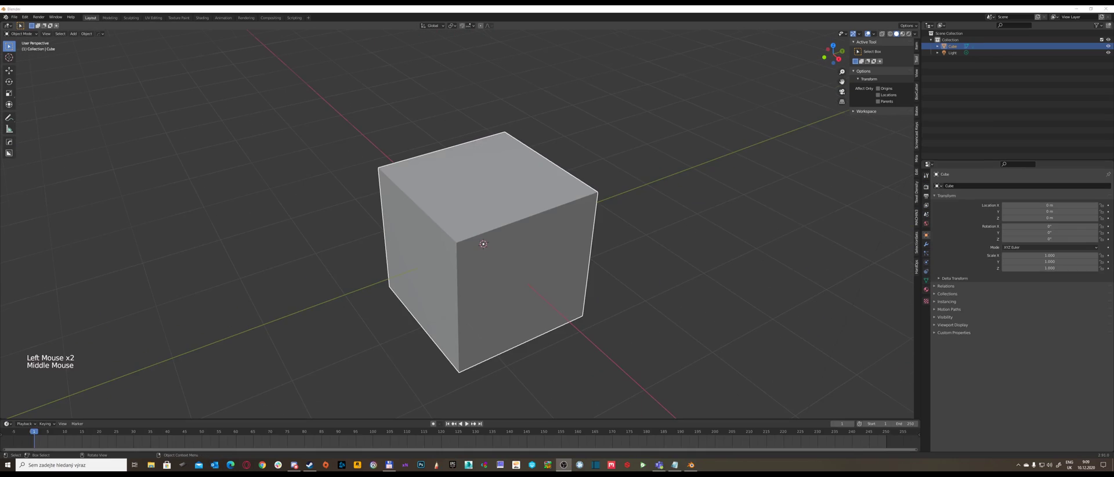
Switch the default cube to edge editing and bevel its upper front edge into a wide, multi-segment rounded curve
middle_click_drag(415, 187, 412, 180)
key("Tab")
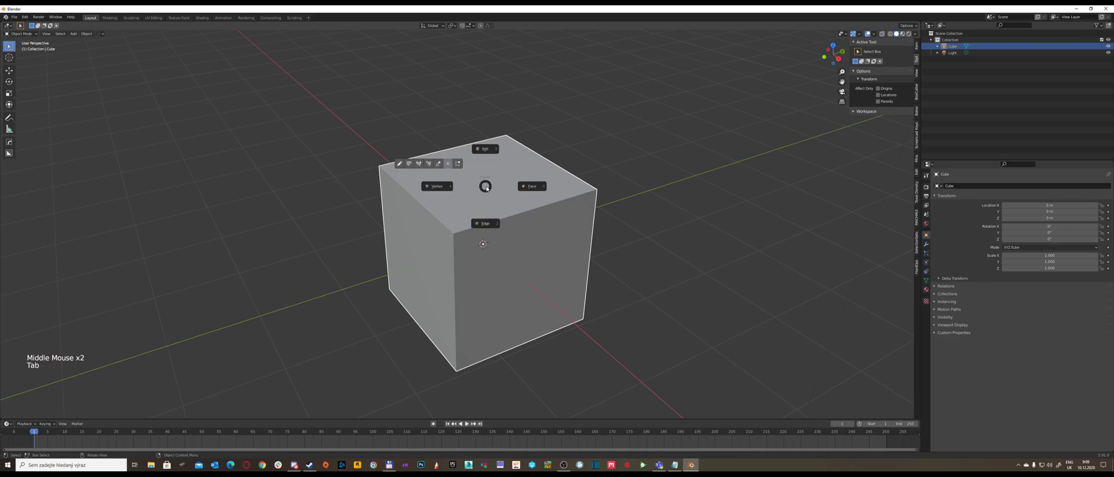
left_click(488, 222)
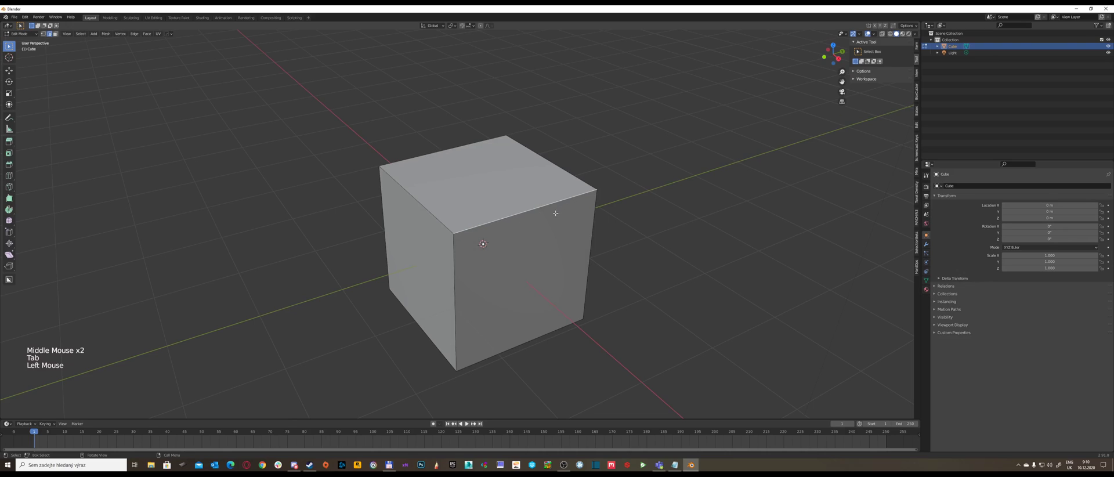
key("ctrl")
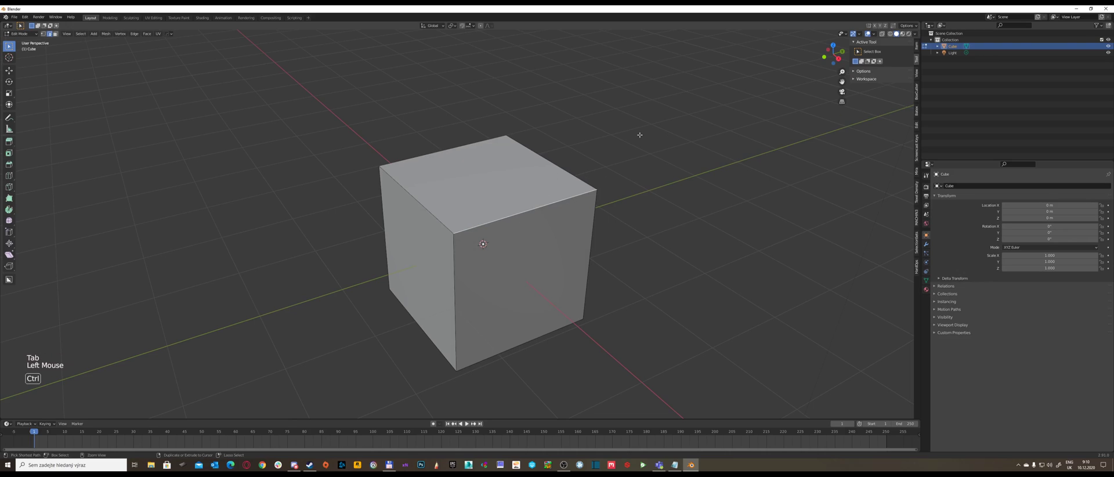
key("ctrl+b")
scroll(685, 142, "up", 12)
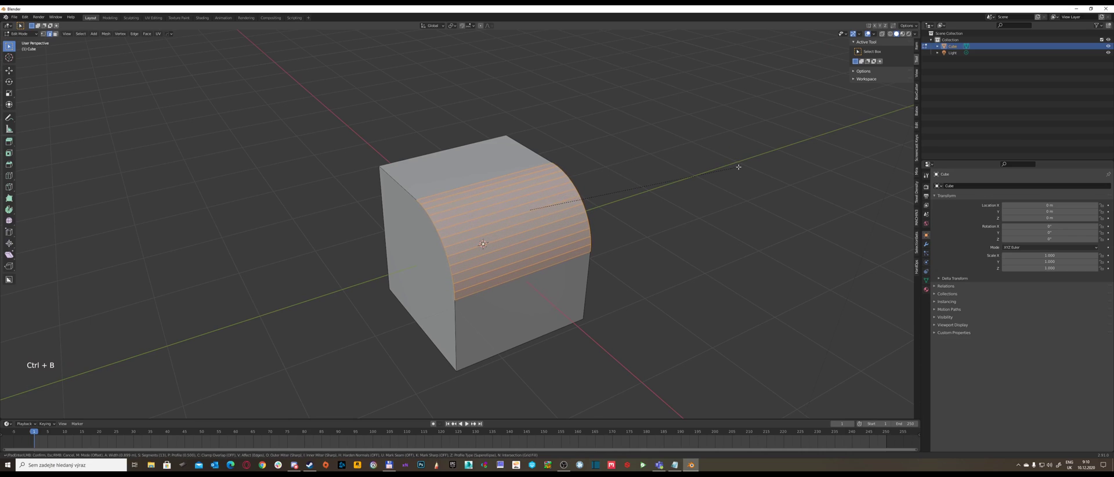
scroll(739, 168, "down", 9)
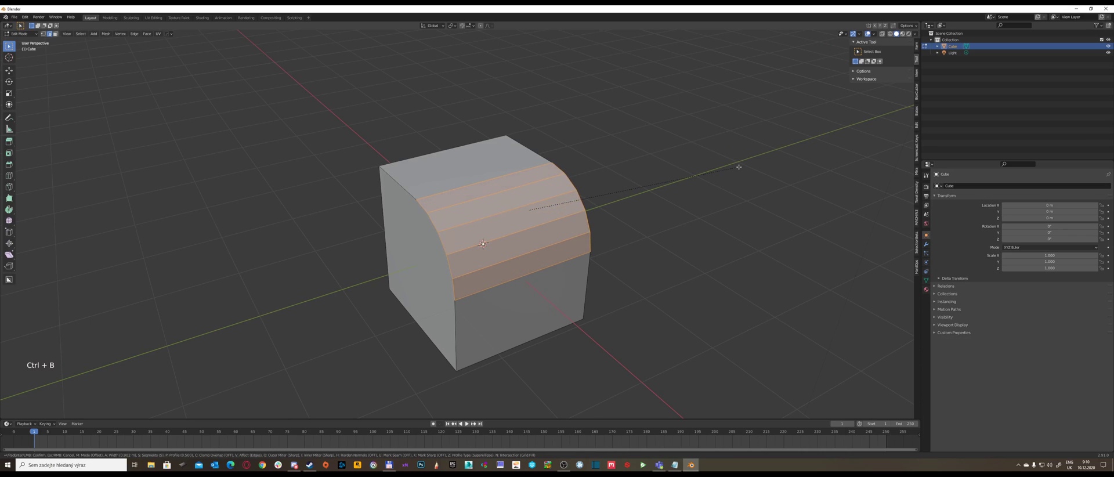
scroll(739, 167, "up", 6)
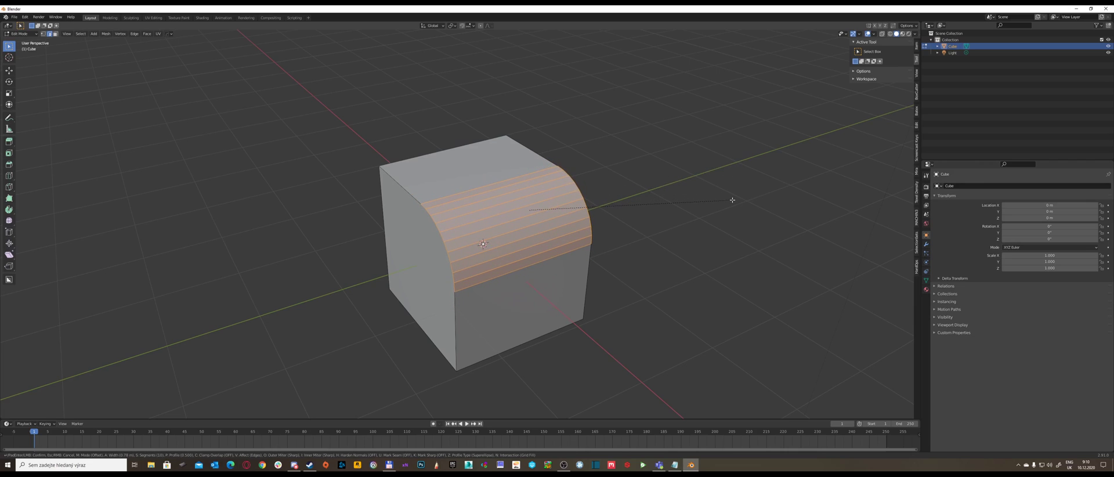
left_click(733, 199)
middle_click_drag(530, 193, 551, 199)
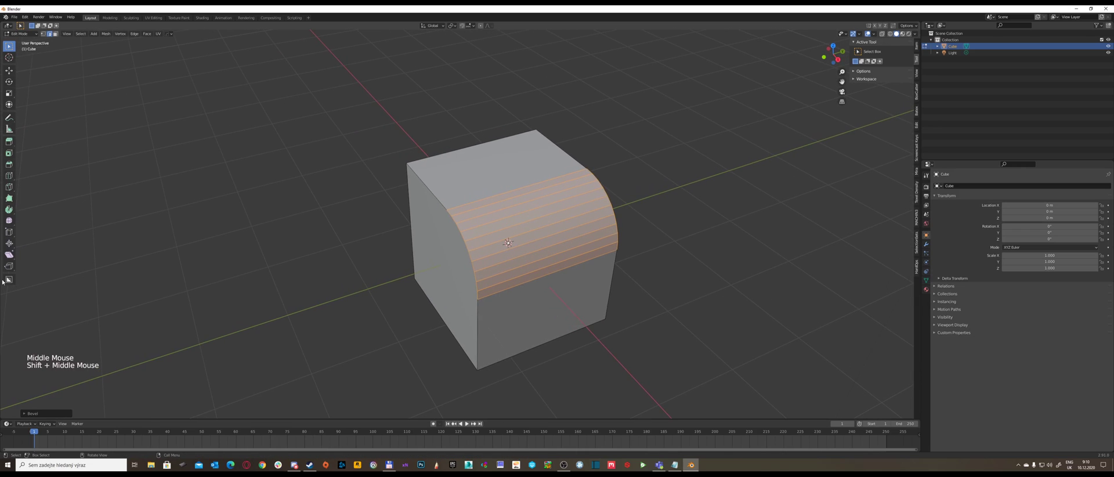
key("ctrl+z")
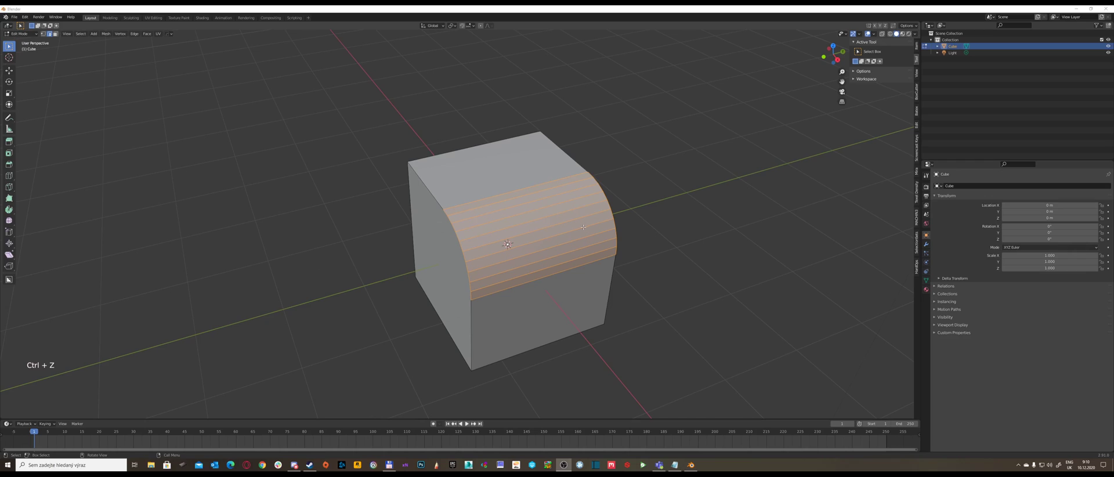
left_click(534, 211)
middle_click(535, 210)
key("ctrl+r")
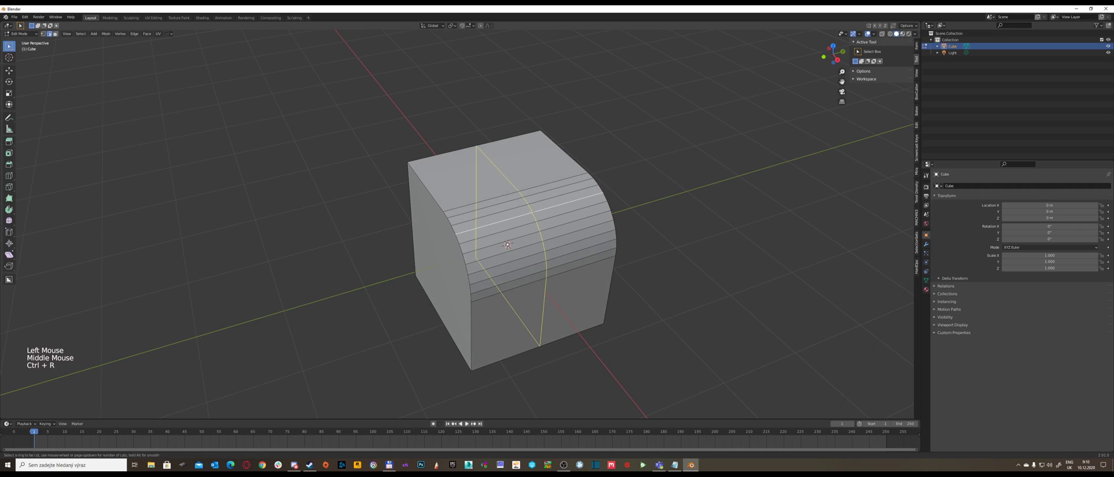
scroll(532, 212, "up", 4)
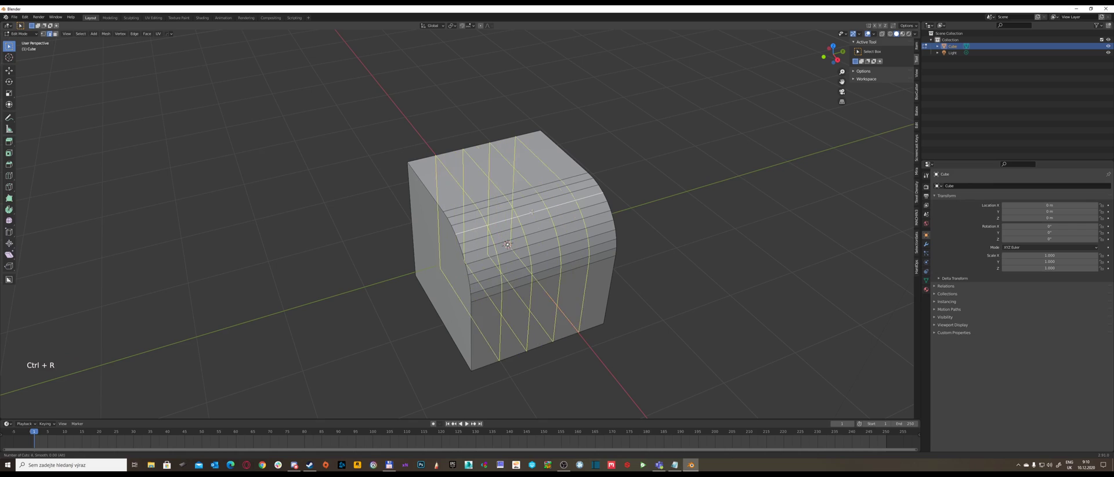
right_click(532, 212)
scroll(532, 213, "up", 1)
middle_click_drag(536, 212, 542, 217)
Insert four parallel loop cuts running over the beveled curve and slide them slightly toward one side of the cube
key("ctrl+r")
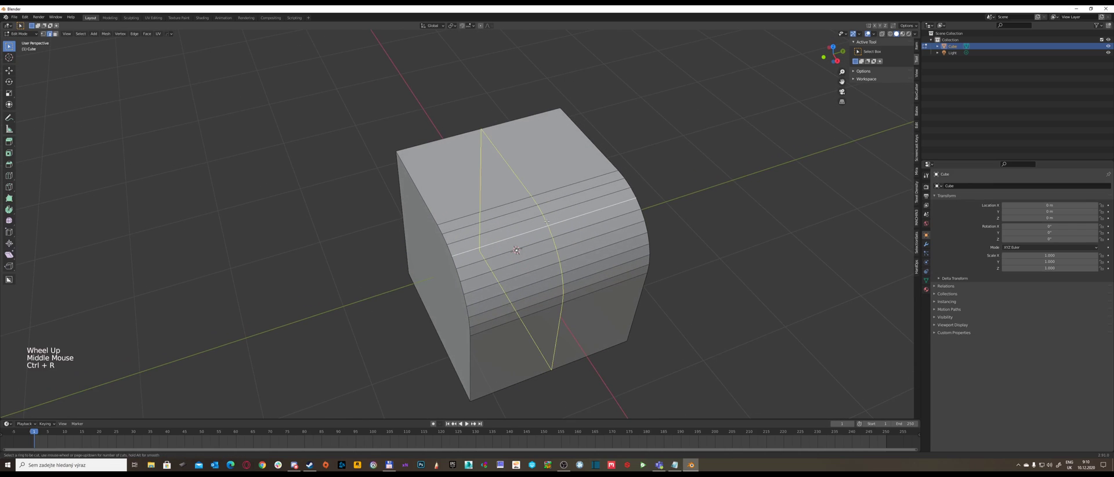
scroll(547, 221, "up", 3)
scroll(547, 221, "down", 3)
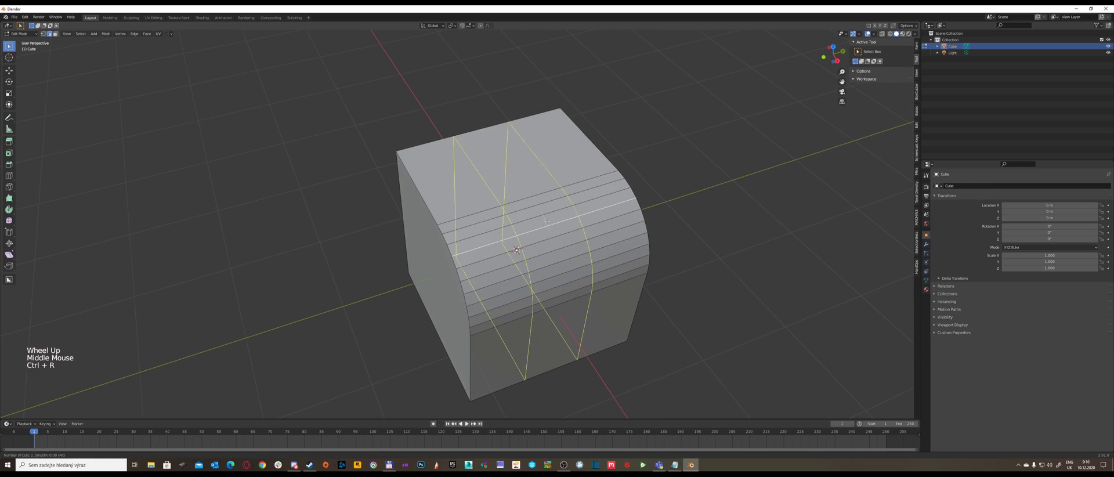
scroll(547, 221, "up", 3)
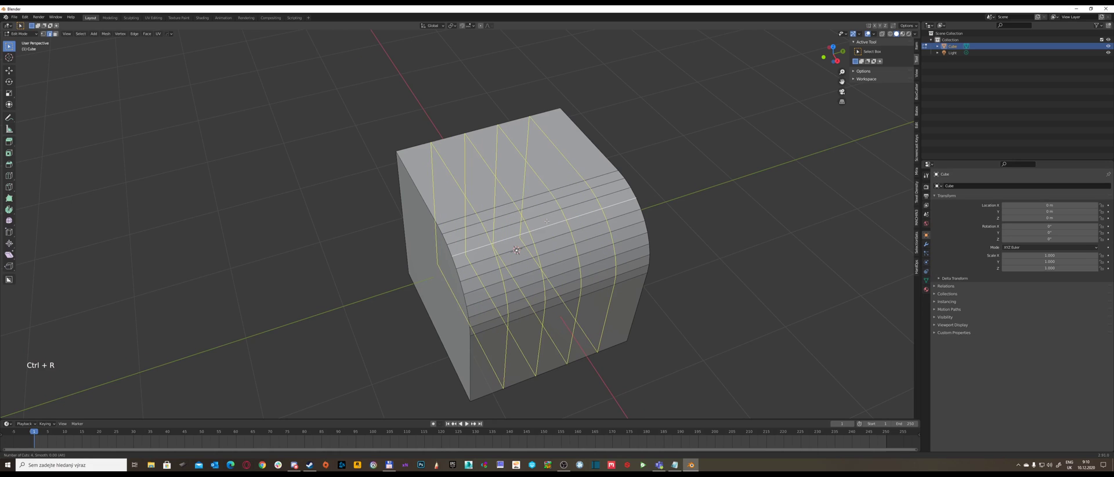
left_click(547, 221)
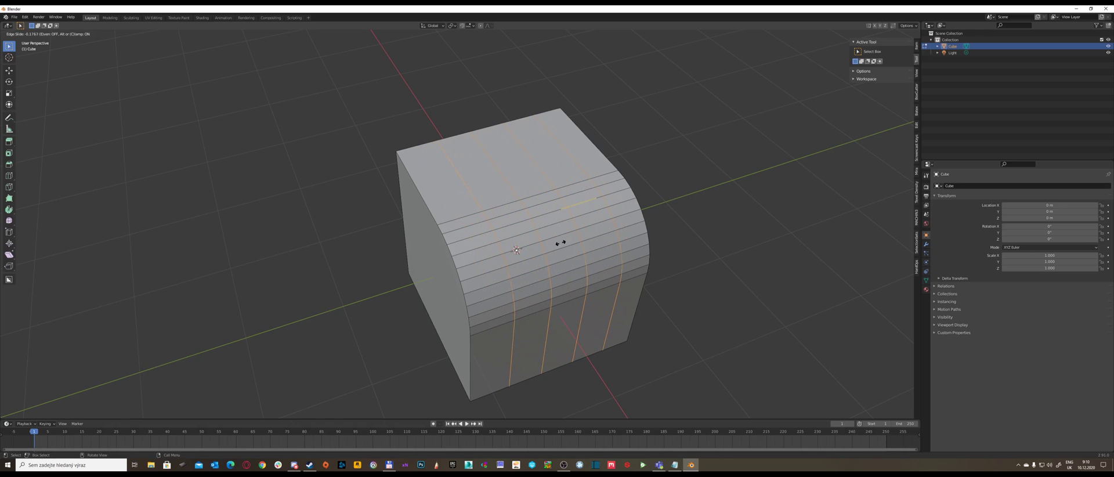
left_click(573, 245)
middle_click_drag(597, 246, 172, 352)
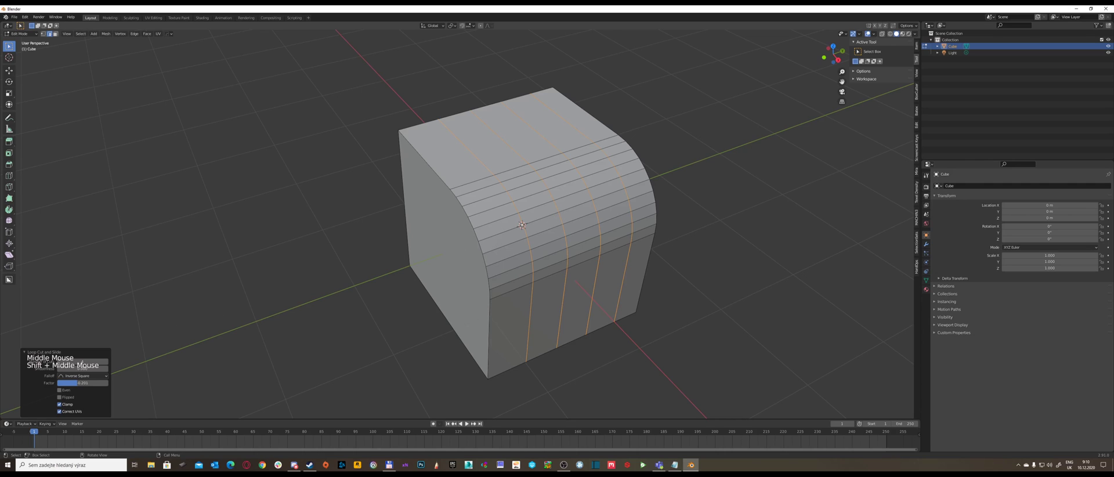
middle_click_drag(503, 220, 515, 214)
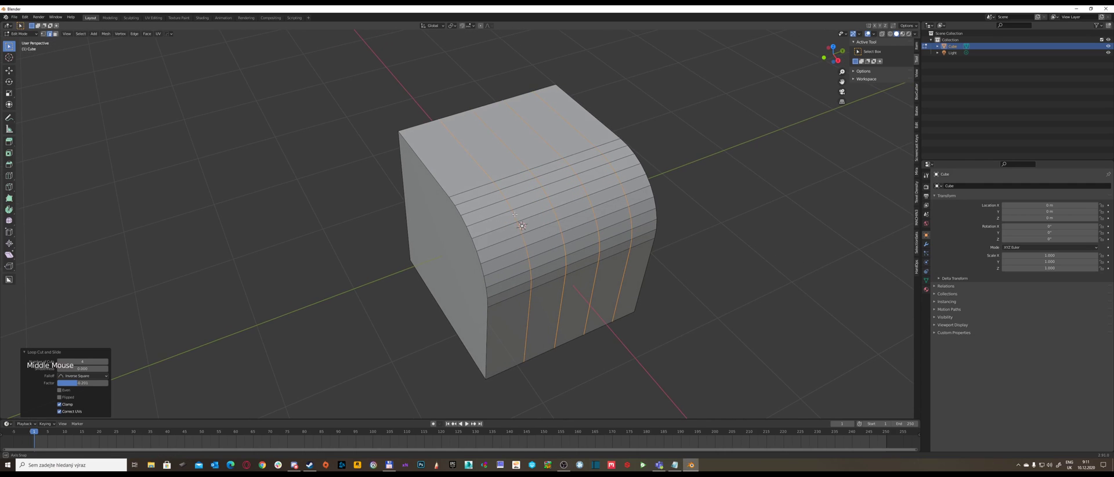
Select the three middle strip faces on top of the cube in face mode and delete those faces
key("Tab")
left_click(570, 215)
left_click(470, 148)
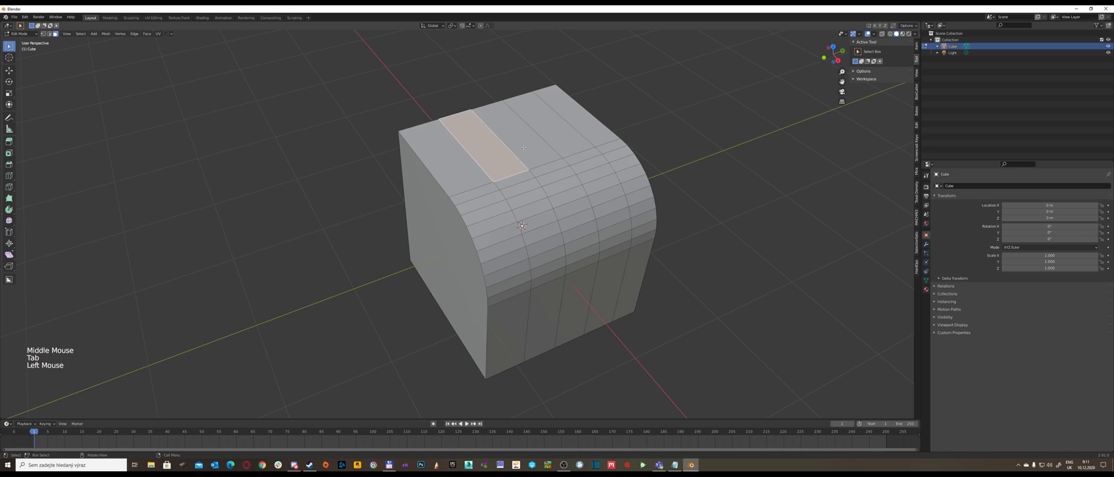
left_click(510, 139, "shift")
left_click(548, 127, "shift")
key("x")
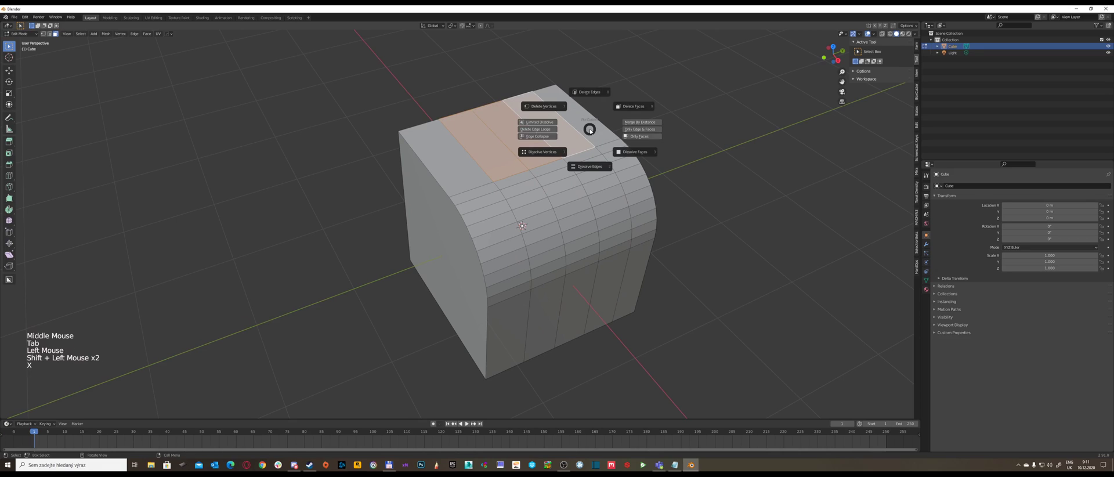
left_click(611, 115)
middle_click_drag(611, 115, 610, 119, "shift")
Select the boundary edge loop around the hole on top of the cube and fill it with a single face
key("Tab")
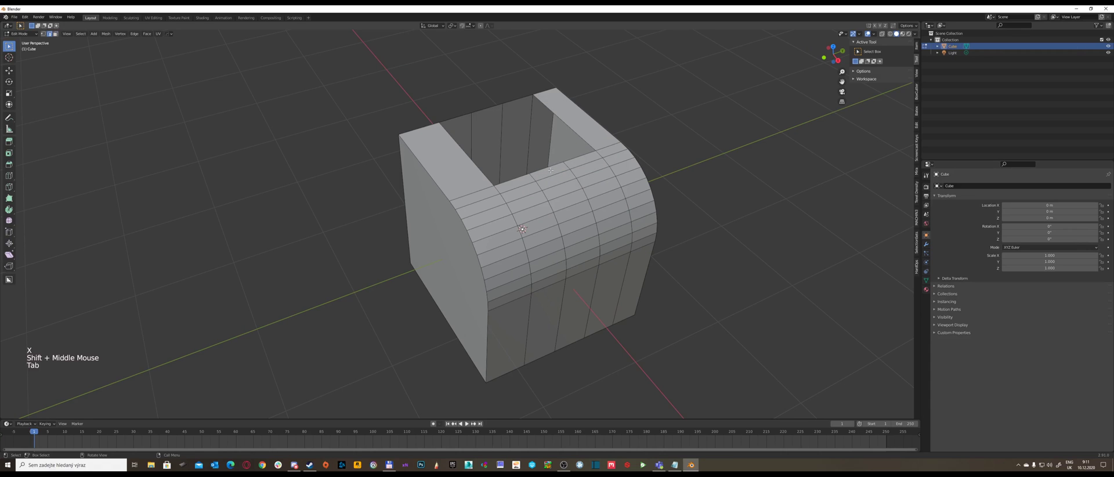
key("alt")
left_click(582, 138, "alt")
middle_click_drag(582, 138, 558, 202)
scroll(558, 146, "up", 3)
key("f")
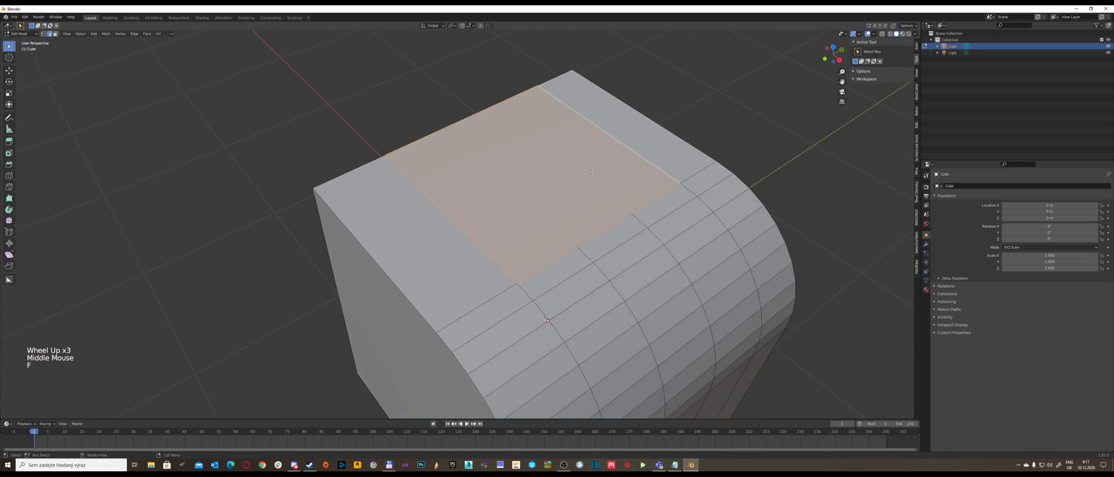
In vertex mode, select two opposite vertices of the filled top face, one on the bevel side and its counterpart on the back edge
middle_click_drag(590, 171, 586, 200)
scroll(597, 192, "down", 1)
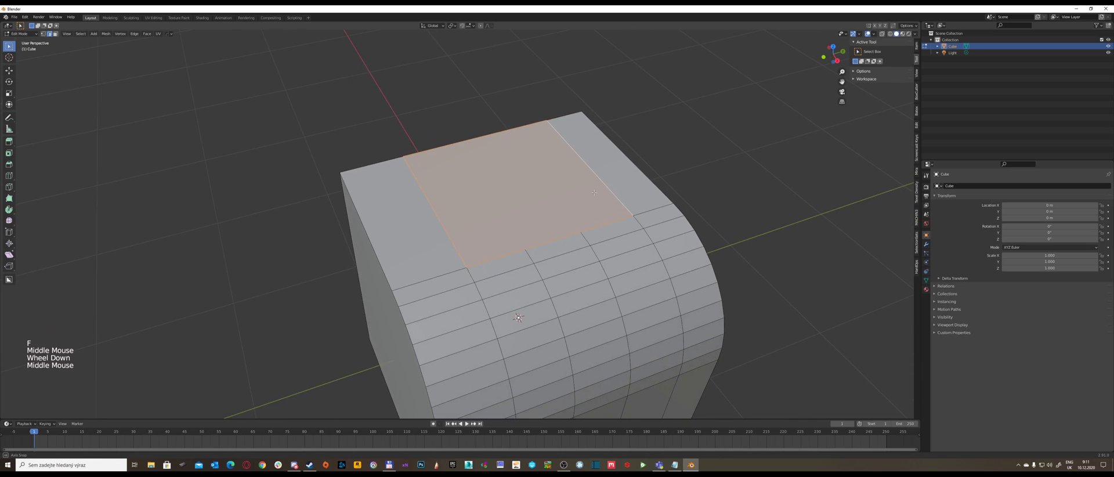
key("Tab")
left_click(496, 258)
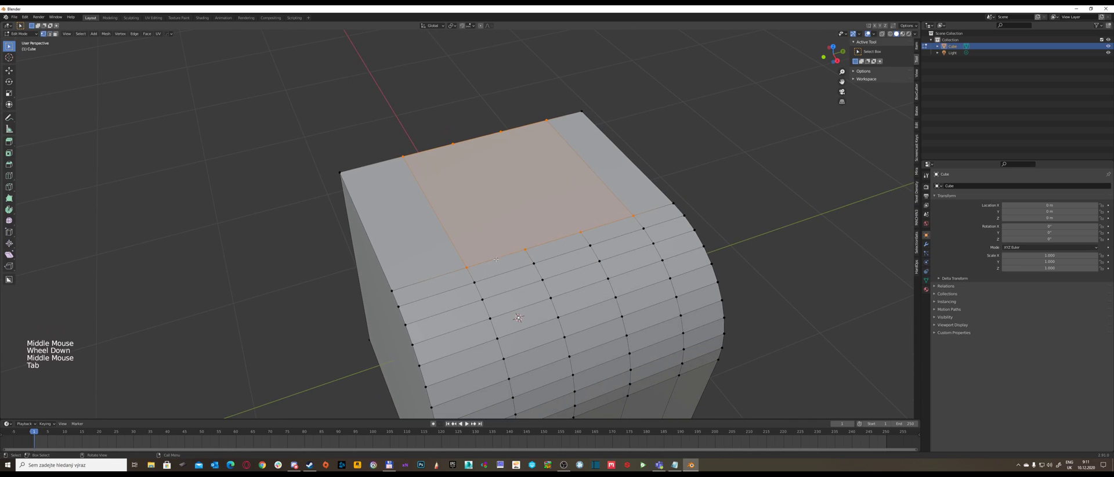
left_click(526, 249)
left_click(453, 144, "shift")
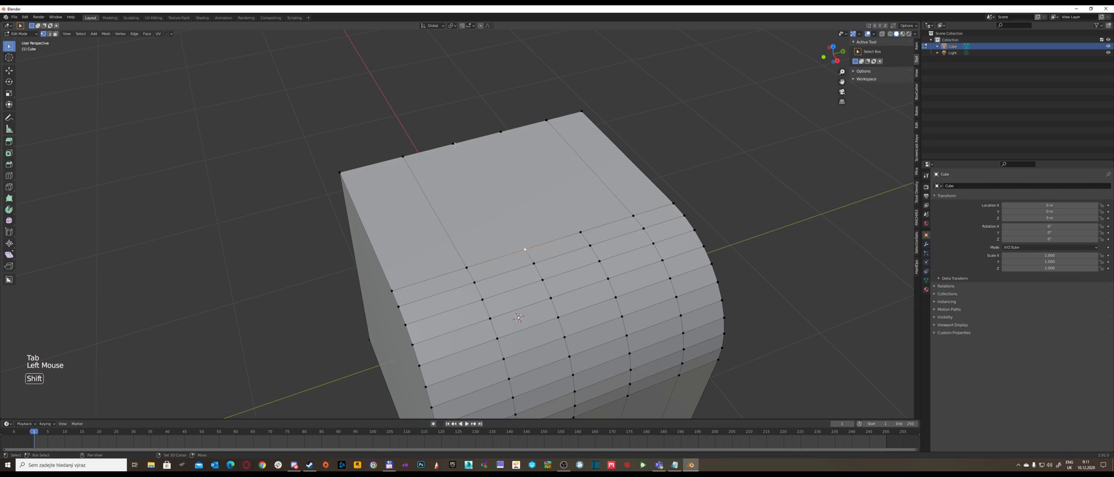
middle_click_drag(532, 147, 536, 189)
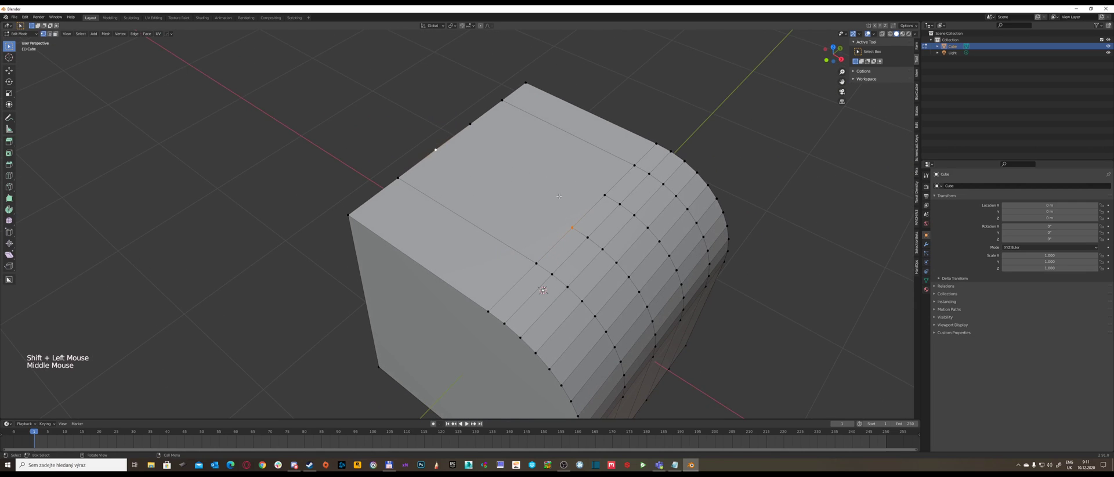
key("s")
key("Escape")
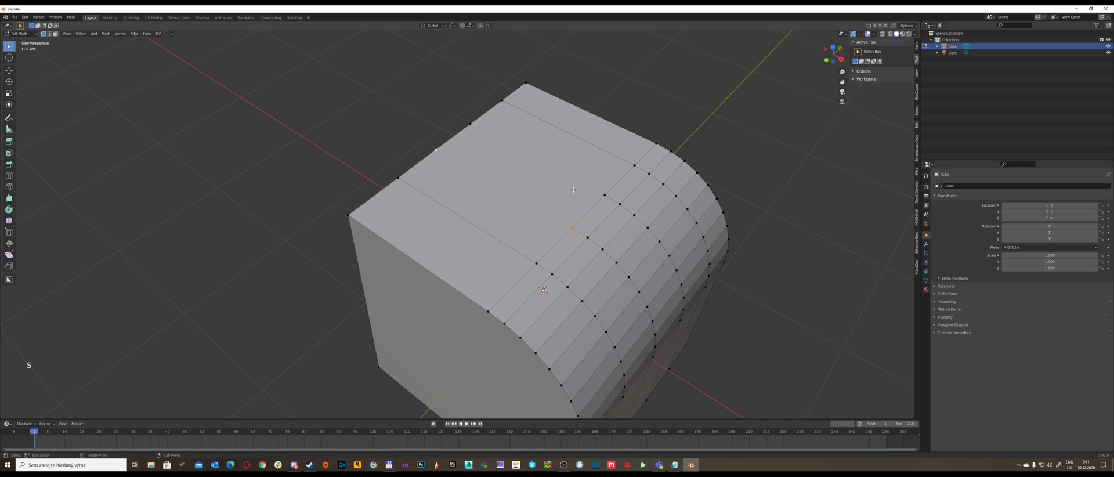
key("shift+s")
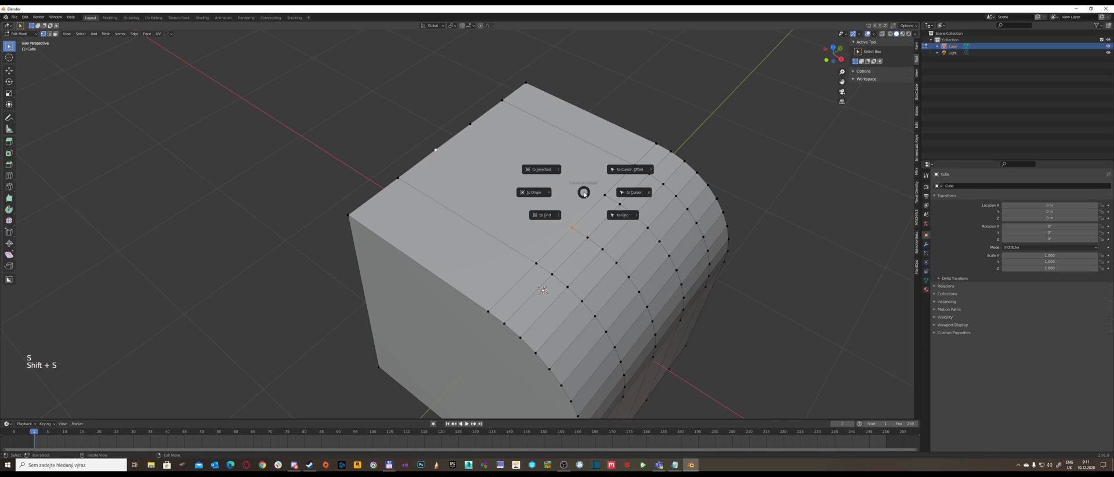
key("ctrl")
key("ctrl+s")
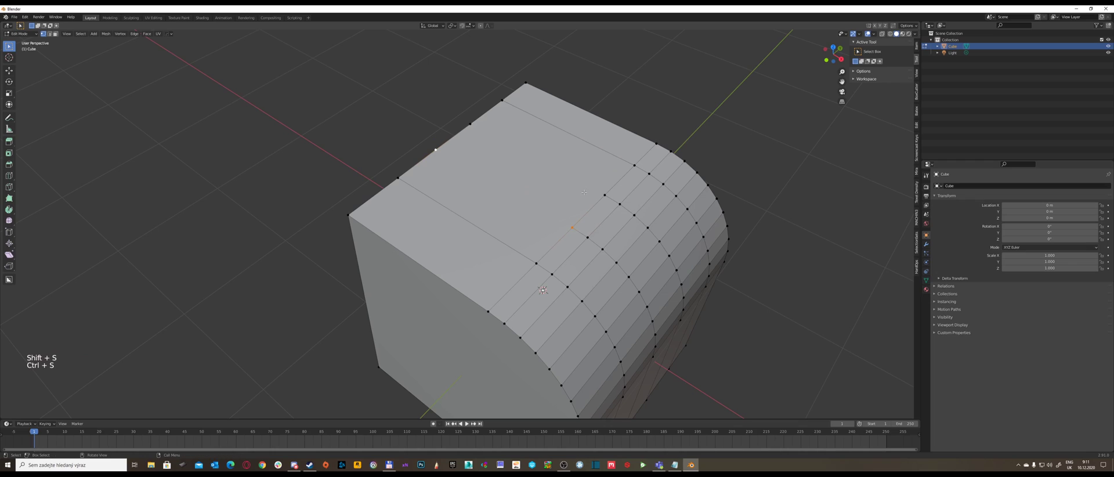
key("alt+s")
key("Escape")
Connect the selected vertex pair across the top face and join the second opposite pair the same way to restore both missing edges
middle_click_drag(583, 192, 474, 152)
key("j")
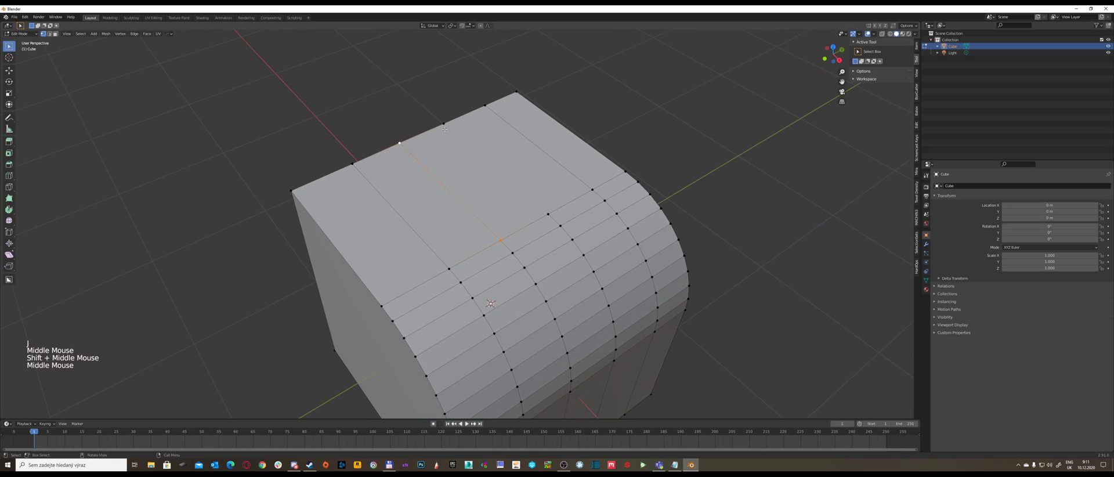
left_click(444, 123)
left_click(548, 214, "shift")
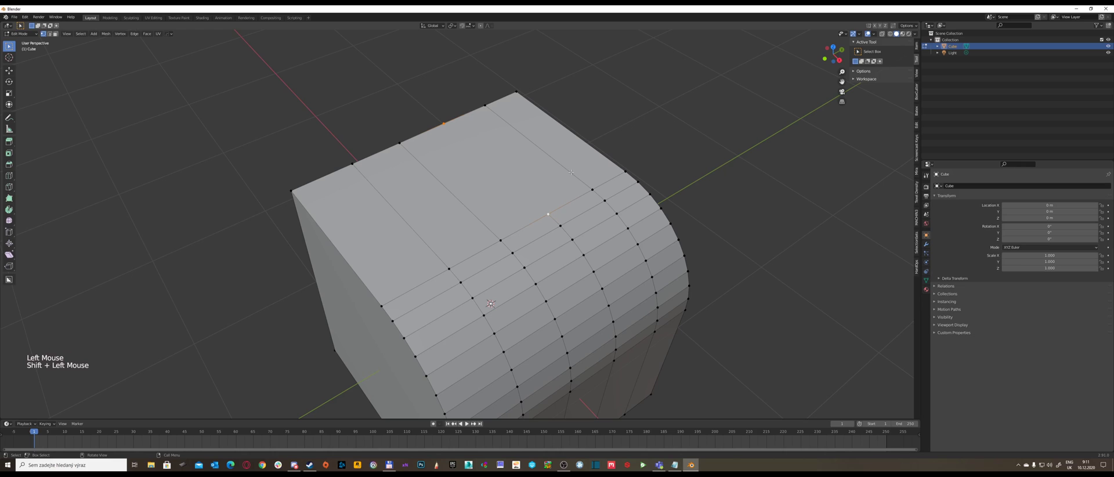
middle_click_drag(571, 172, 577, 189)
key("j")
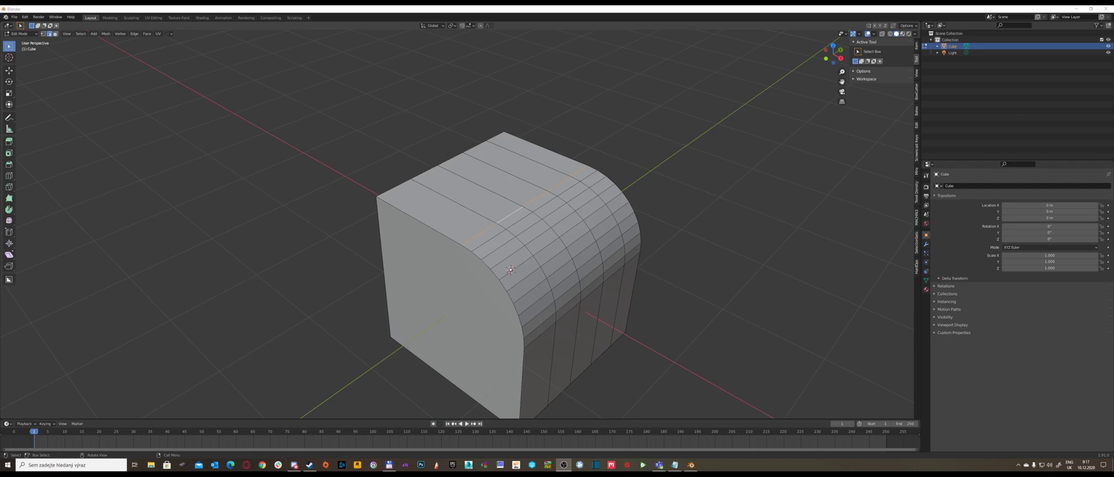
Select two neighbouring edge loops running over the curved bevel, one after the other, as separate loop selections
middle_click_drag(431, 226, 418, 231)
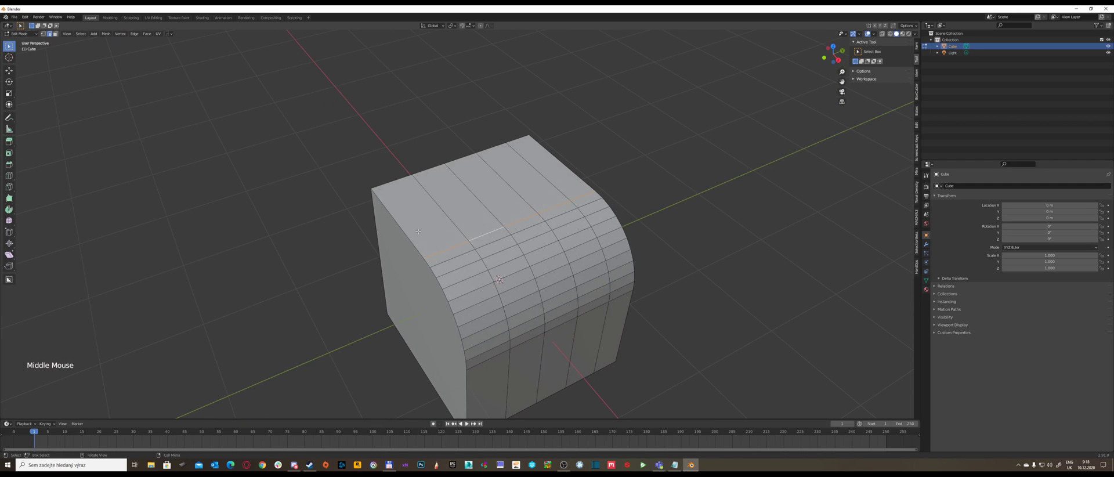
left_click(516, 240, "alt")
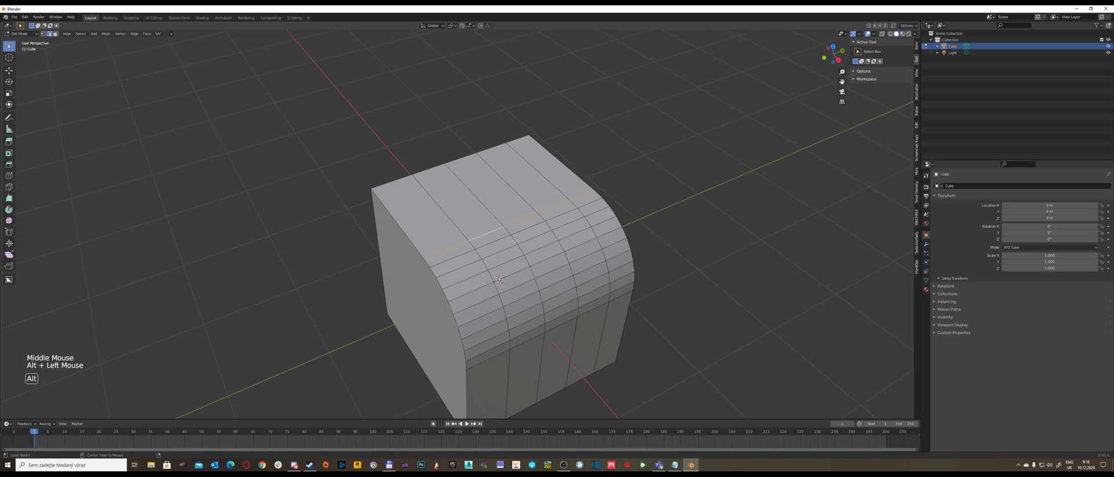
middle_click_drag(518, 241, 528, 216)
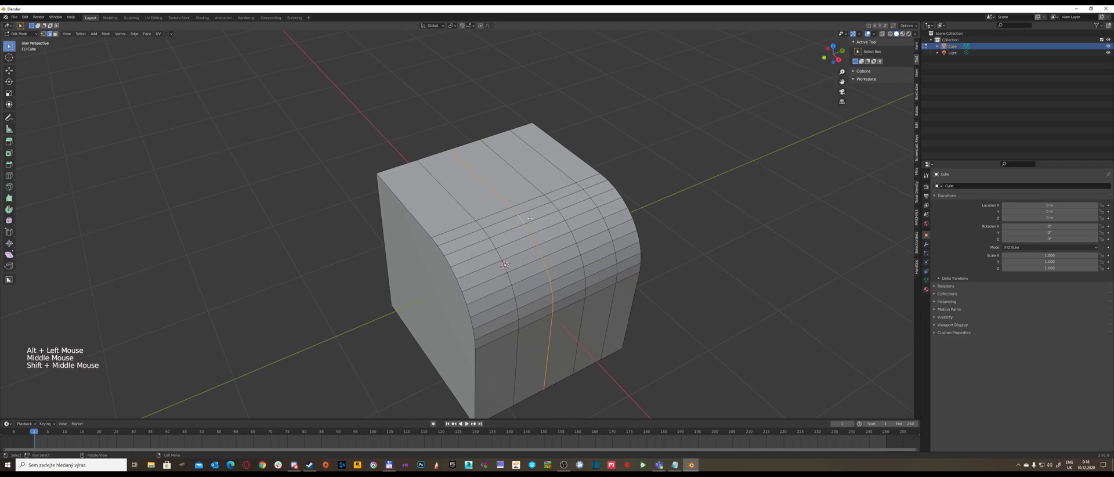
left_click(519, 183)
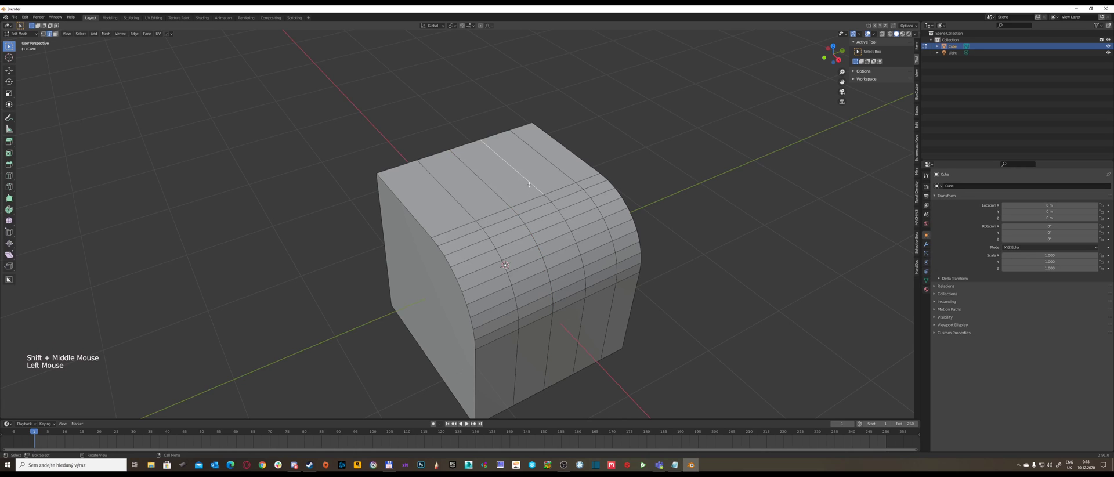
left_click(532, 186, "alt")
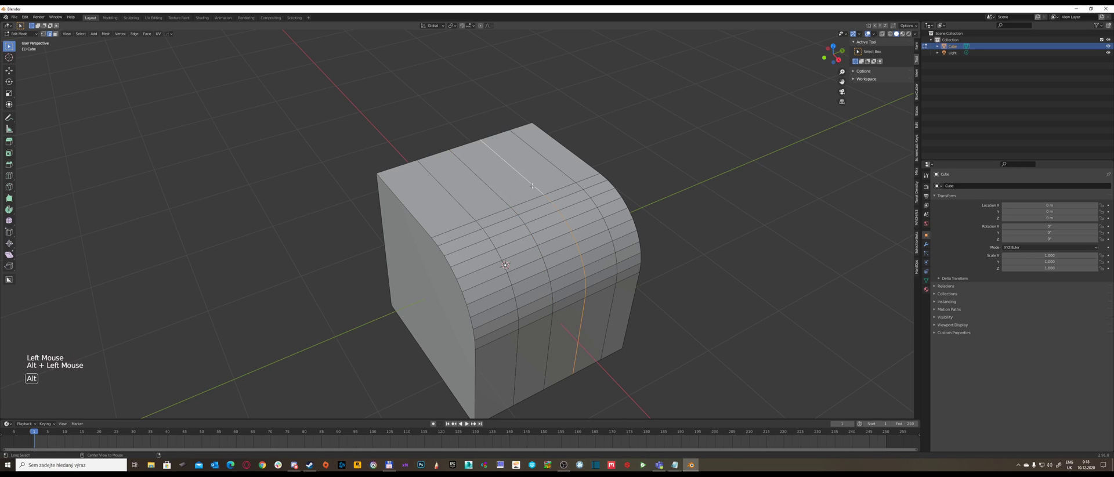
middle_click_drag(532, 186, 566, 199)
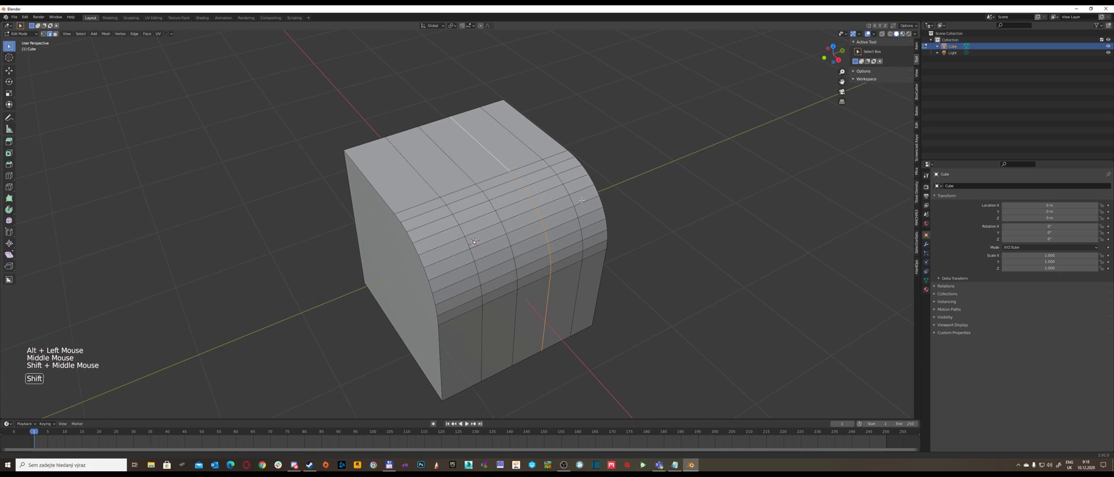
Select the shortest edge path along the third loop down the curved bevel and try edge-sliding it toward the neighbouring loop
left_click(513, 174)
middle_click_drag(513, 174, 561, 255)
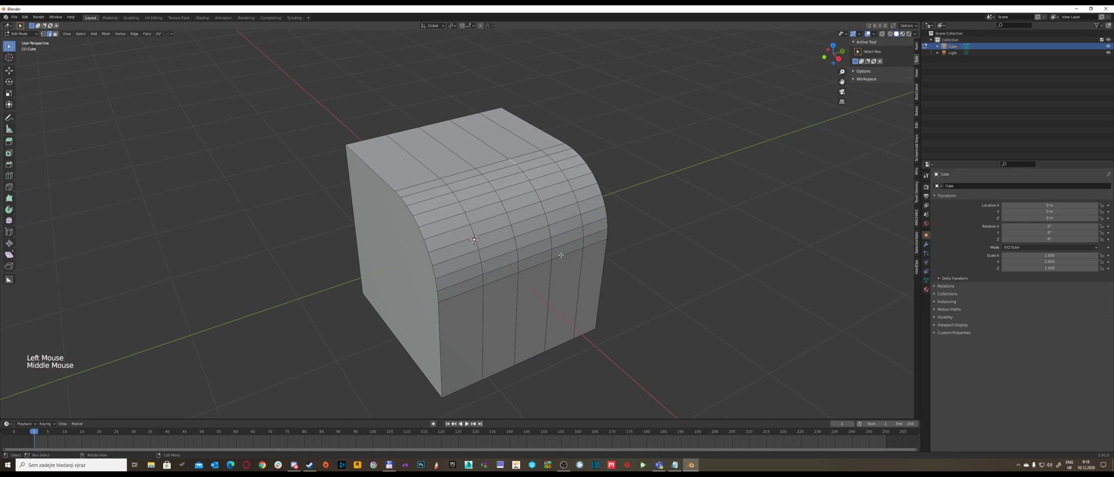
key("ctrl")
left_click(553, 255, "ctrl")
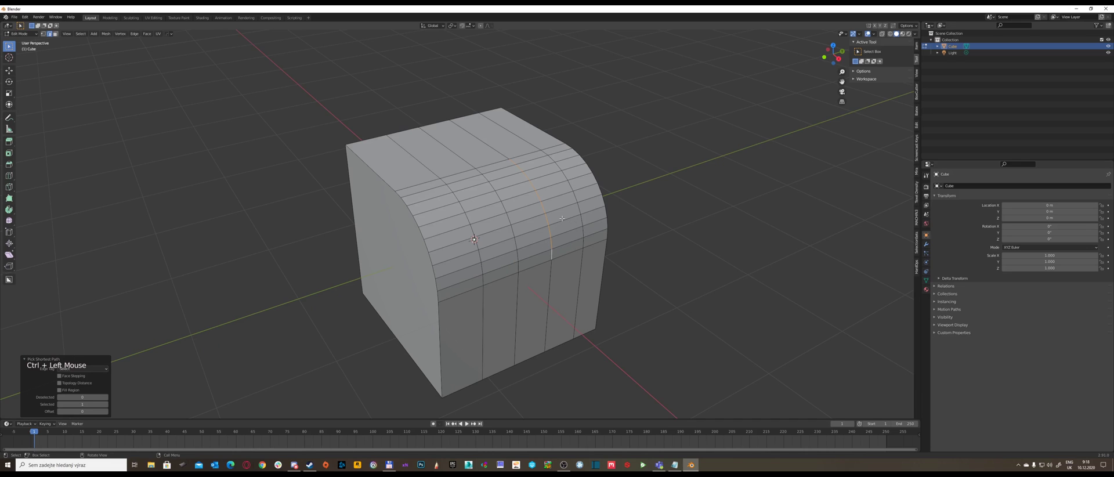
middle_click_drag(560, 216, 500, 240)
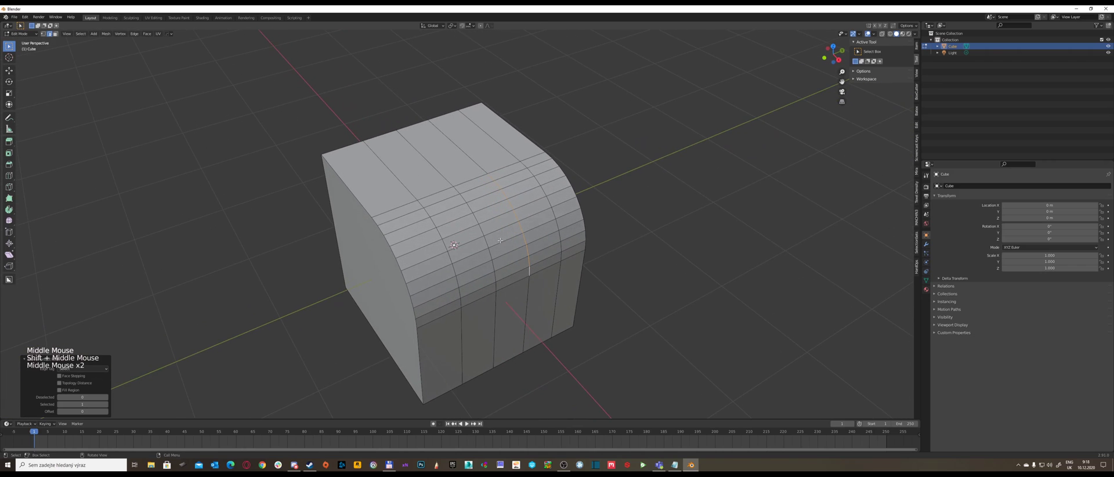
middle_click_drag(551, 204, 514, 219)
scroll(518, 227, "up", 2)
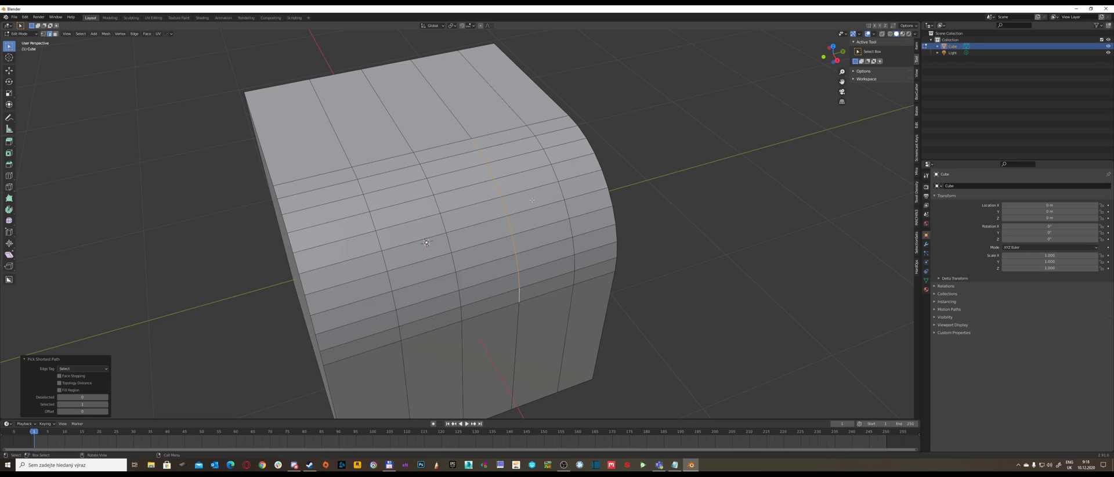
key("g")
key("g")
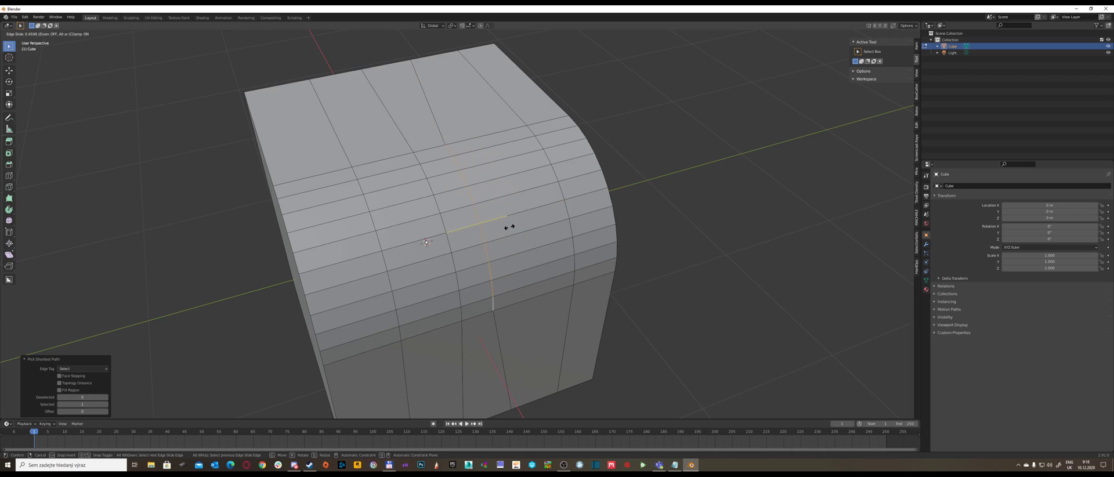
middle_click_drag(508, 227, 29, 254)
key("ctrl+z")
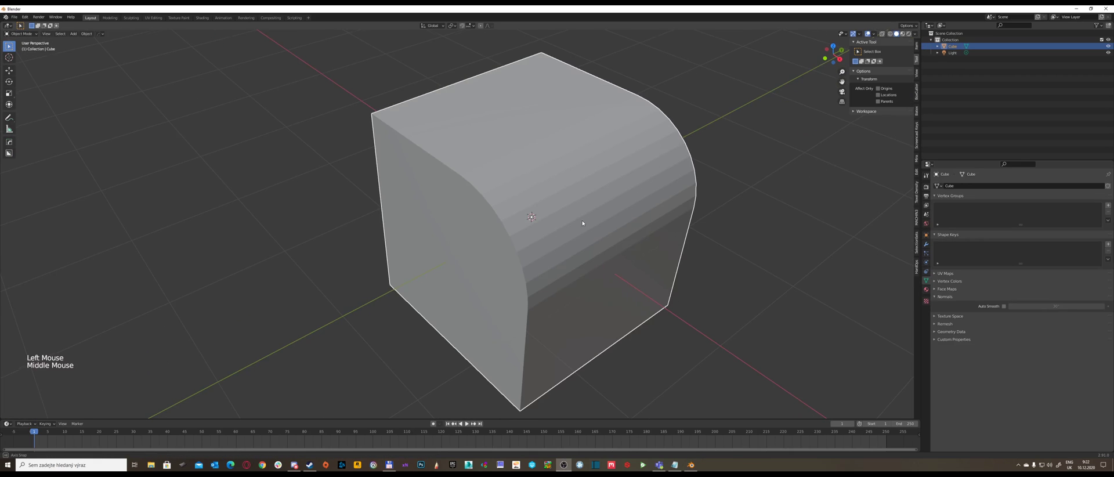
Delete the beveled cube in Object Mode and add a new cube mesh in its place
middle_click_drag(616, 223, 582, 218, "shift")
key("shift+x")
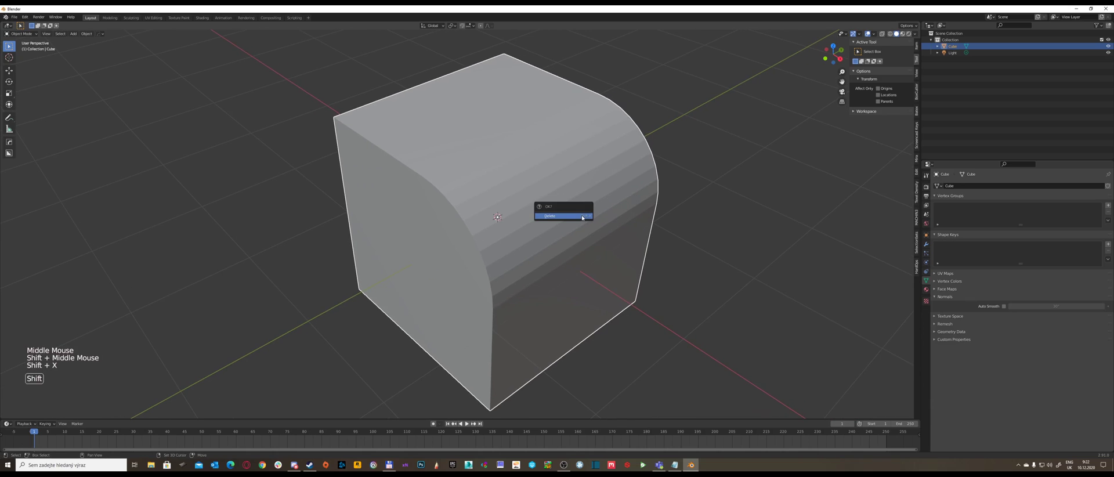
left_click(582, 215)
key("shift+a")
mouse_move(568, 218)
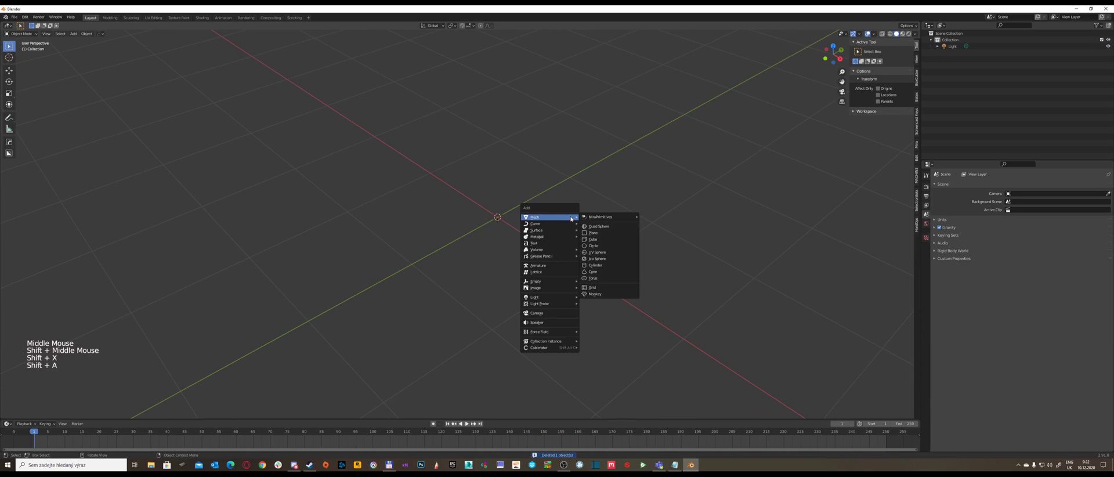
left_click(606, 239)
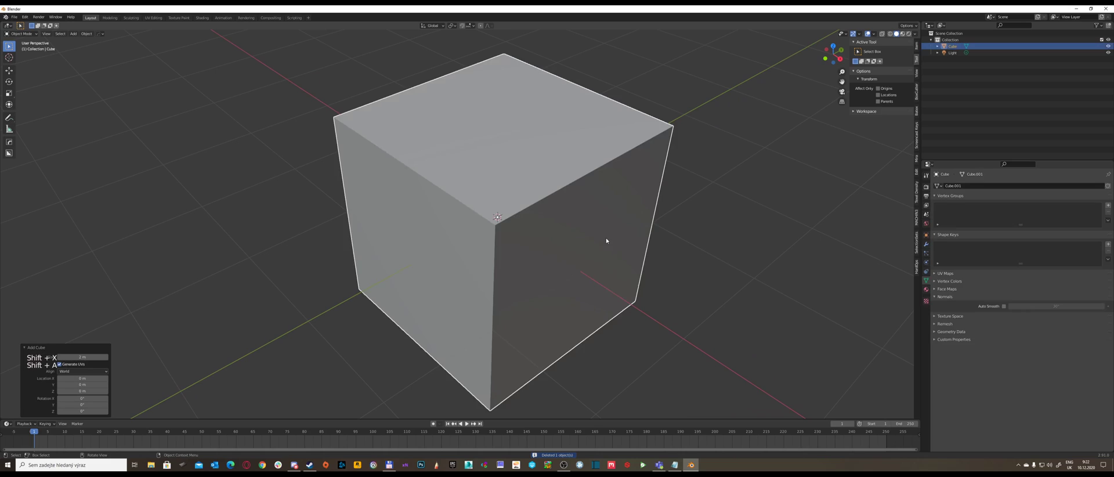
Apply Shade Smooth to the new cube and enable Auto Smooth in its normals settings
middle_click_drag(605, 239, 604, 228)
middle_click_drag(574, 228, 598, 220, "shift")
right_click(621, 226)
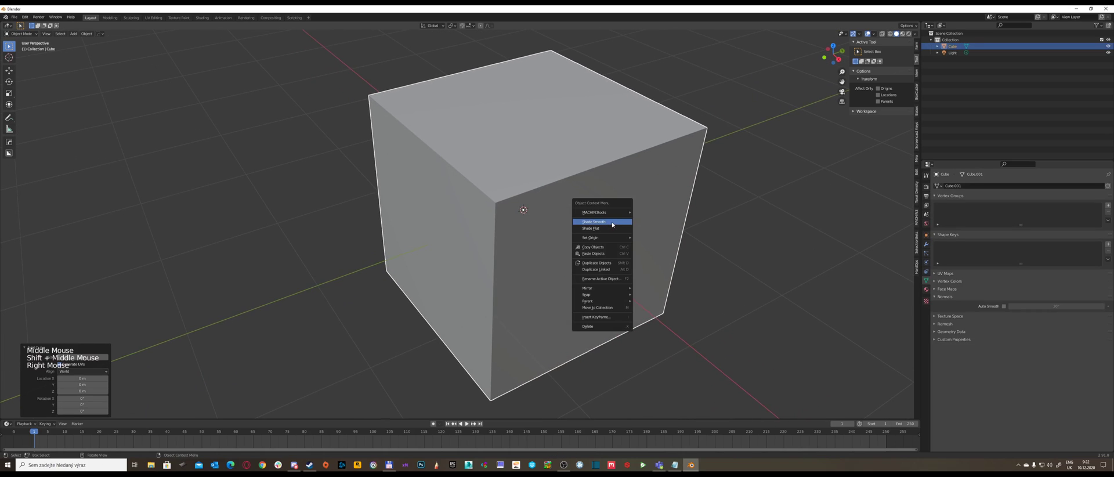
left_click(613, 222)
middle_click_drag(613, 223, 542, 218)
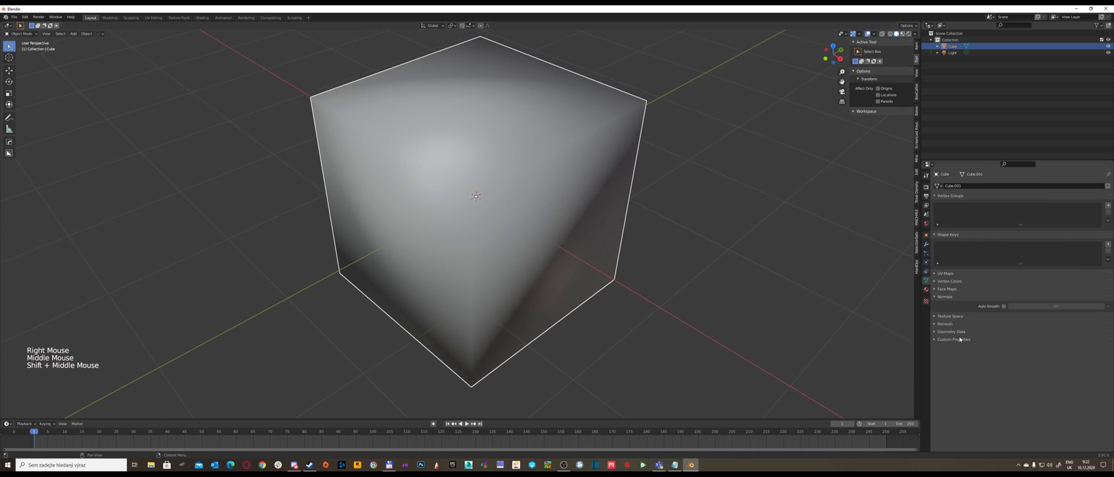
left_click(1004, 307)
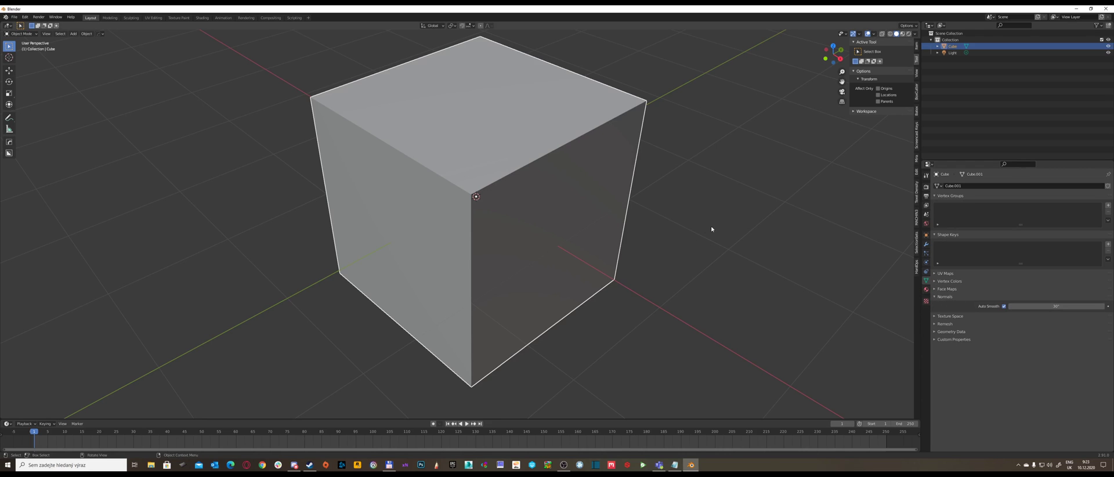
Enter Edit Mode and inset the cube's top face to leave an even border around a smaller centred face
middle_click_drag(711, 226, 581, 228)
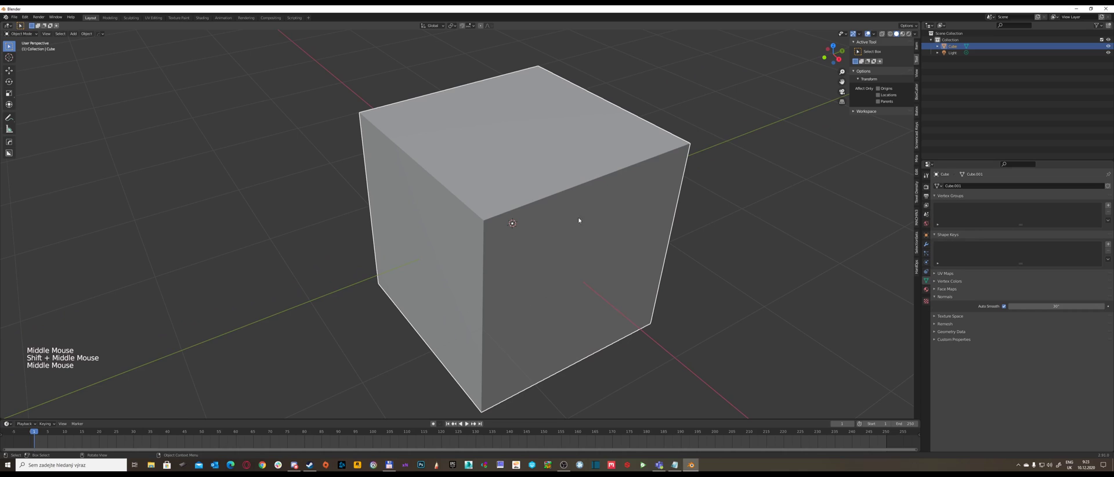
middle_click_drag(553, 200, 550, 217)
middle_click_drag(400, 182, 535, 226)
key("Tab")
left_click(591, 183)
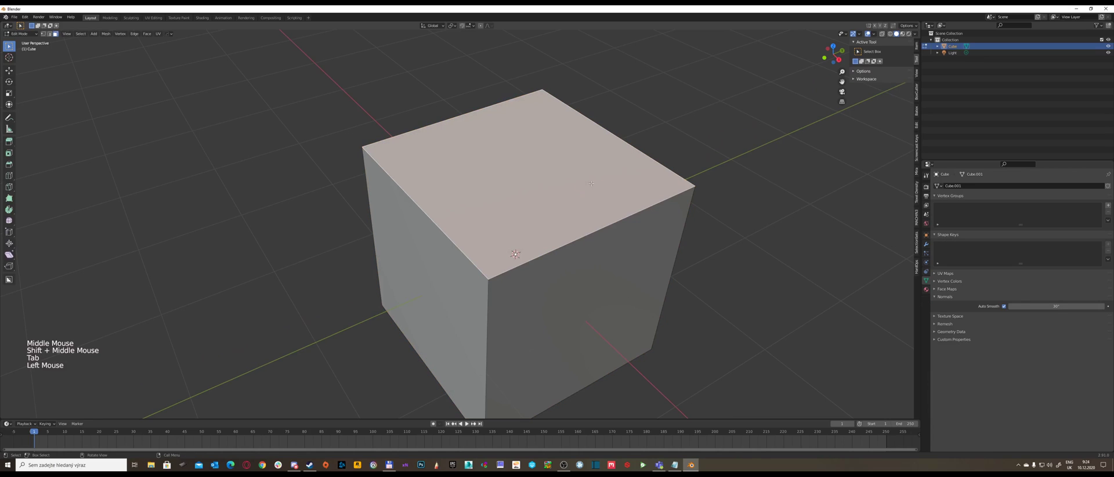
key("i")
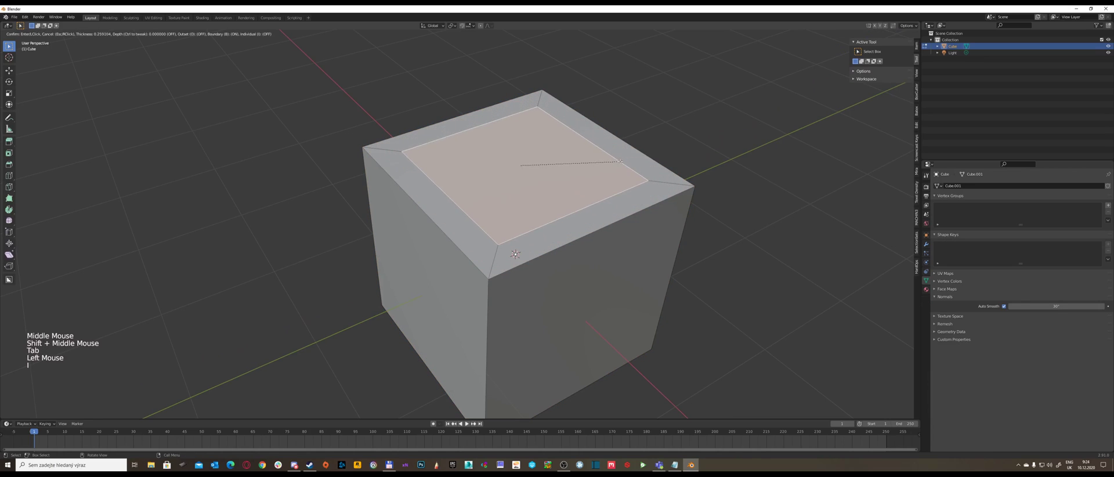
left_click(570, 147)
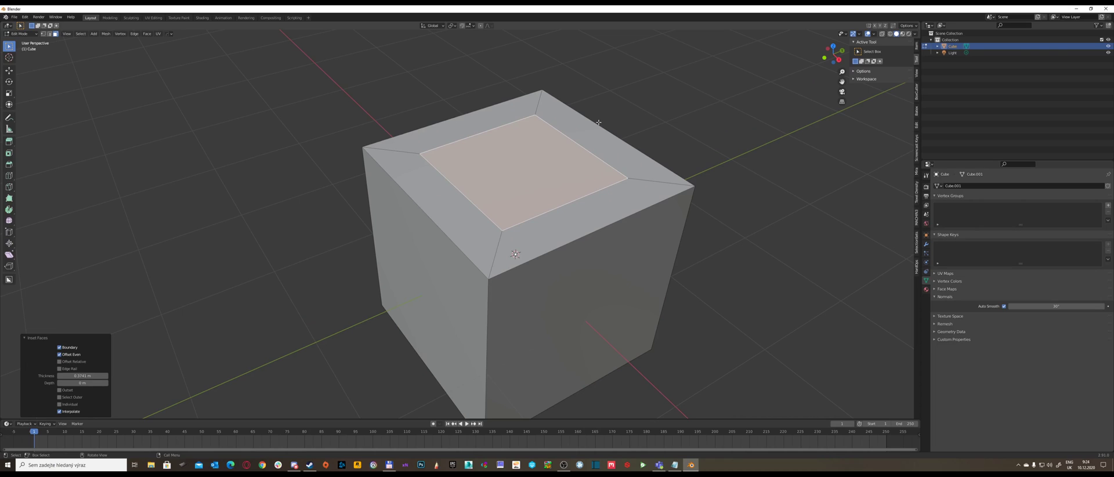
Inset the inner top face again with a raised depth, extrude it upward into a block-shaped neck, and return to Object Mode
key("i")
key("ctrl")
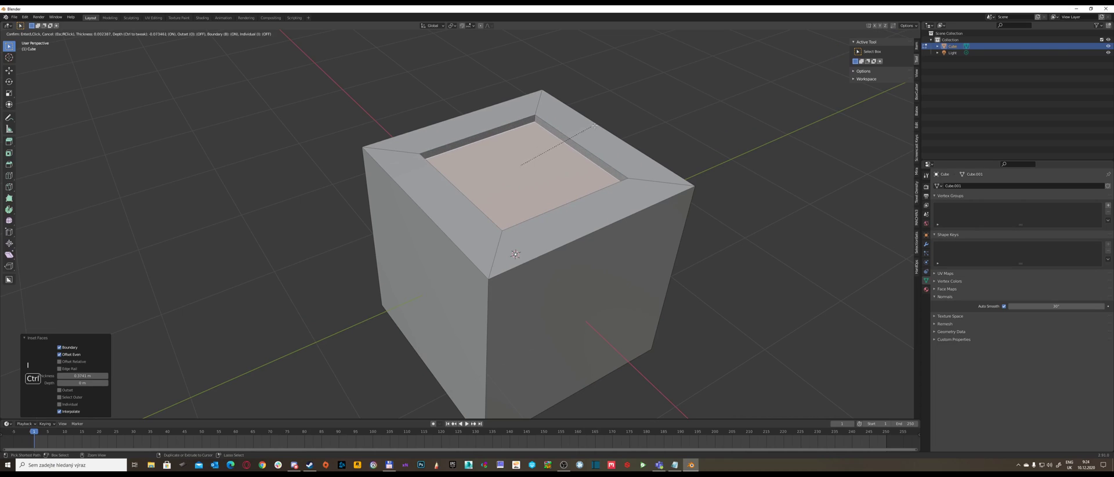
left_click(613, 122)
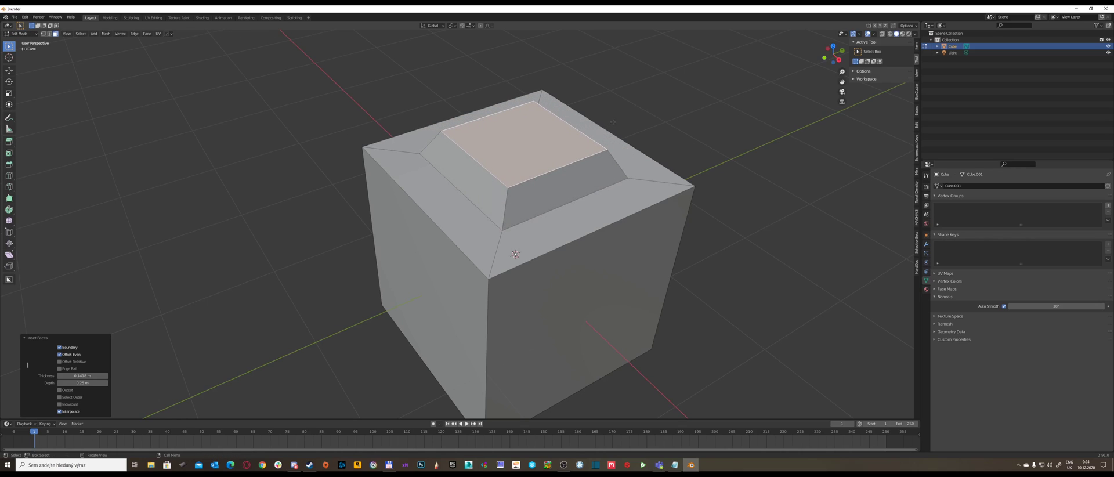
key("e")
left_click(609, 122)
key("Tab")
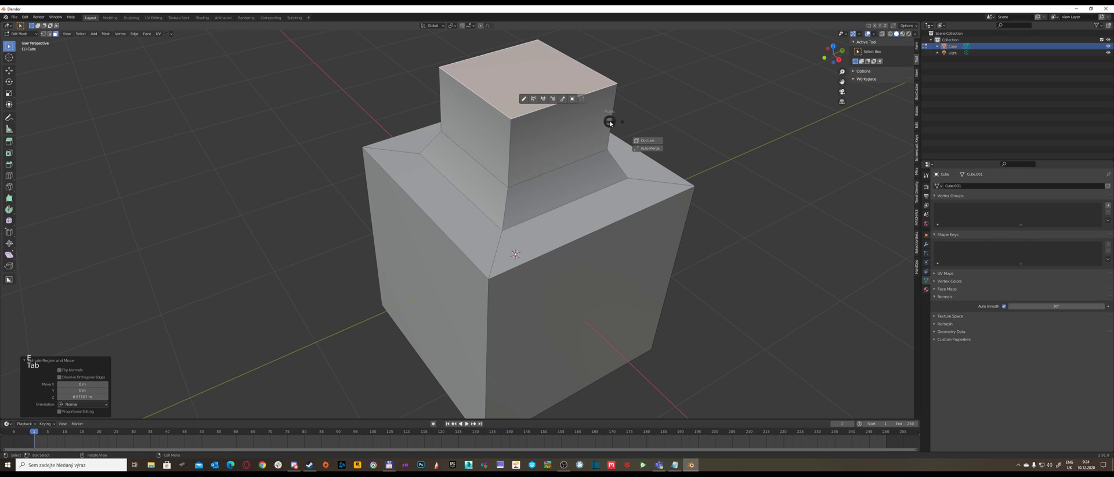
left_click(610, 88)
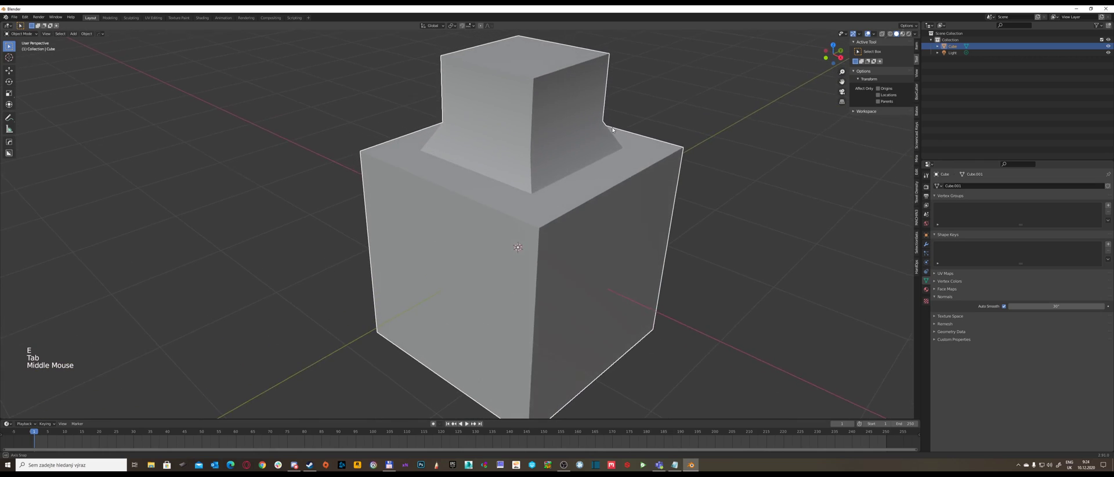
Mark the edge loop between the upright neck and its sloped base as sharp, and check the shading with overlays hidden
middle_click_drag(600, 123, 592, 139, "shift")
middle_click_drag(592, 138, 535, 185, "shift")
scroll(533, 191, "up", 4)
middle_click_drag(594, 169, 549, 213, "shift")
key("Tab")
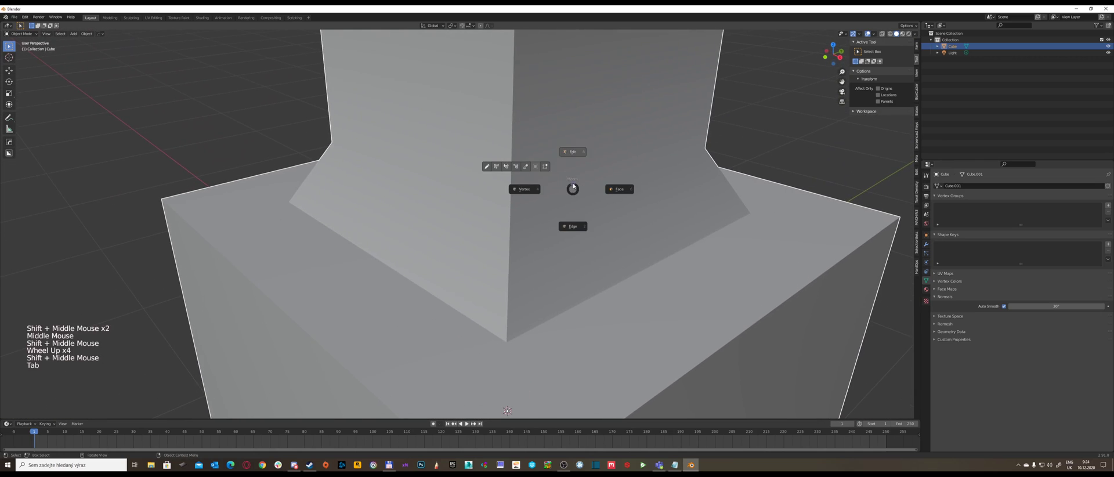
left_click(567, 202, "alt")
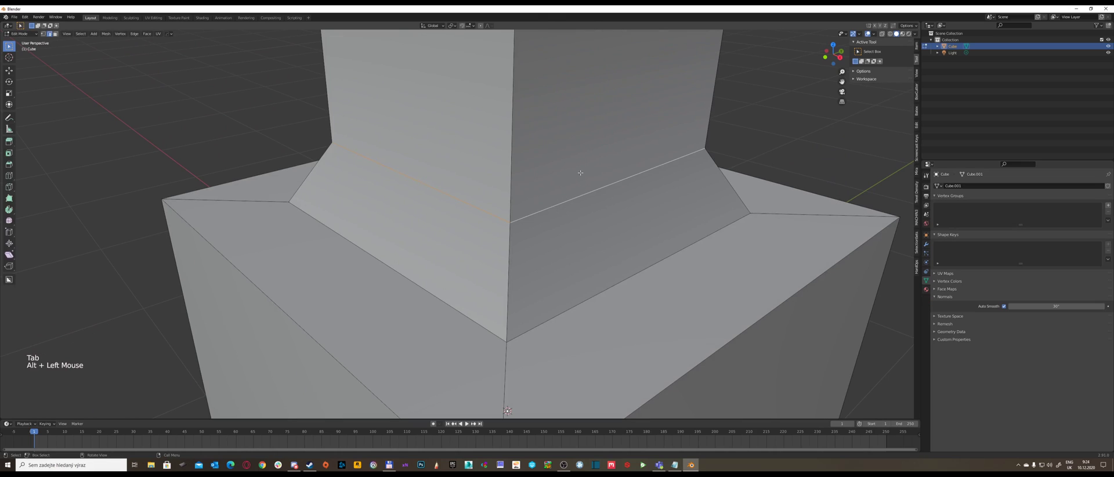
right_click(575, 172)
left_click(559, 172)
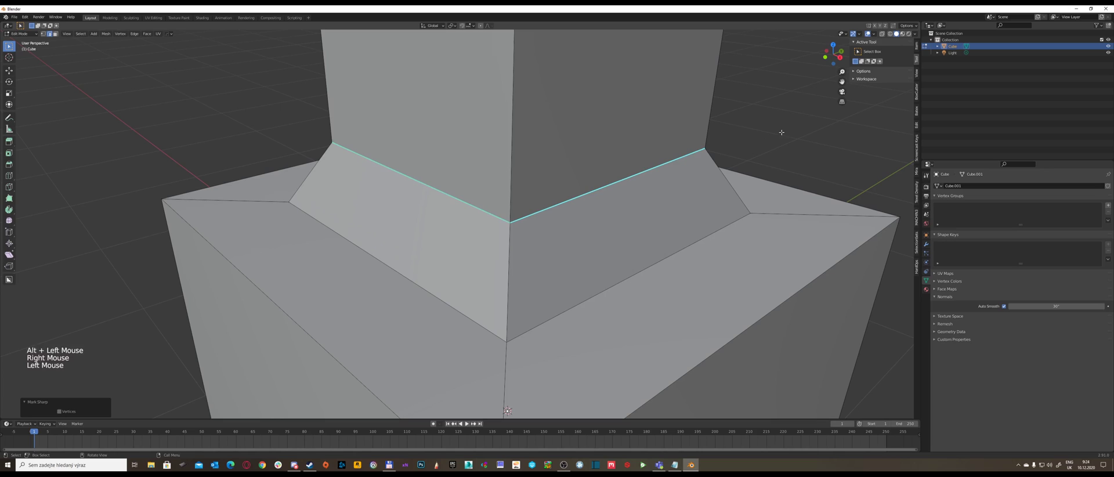
key("shift+alt+z")
scroll(699, 160, "down", 9)
scroll(587, 206, "up", 6)
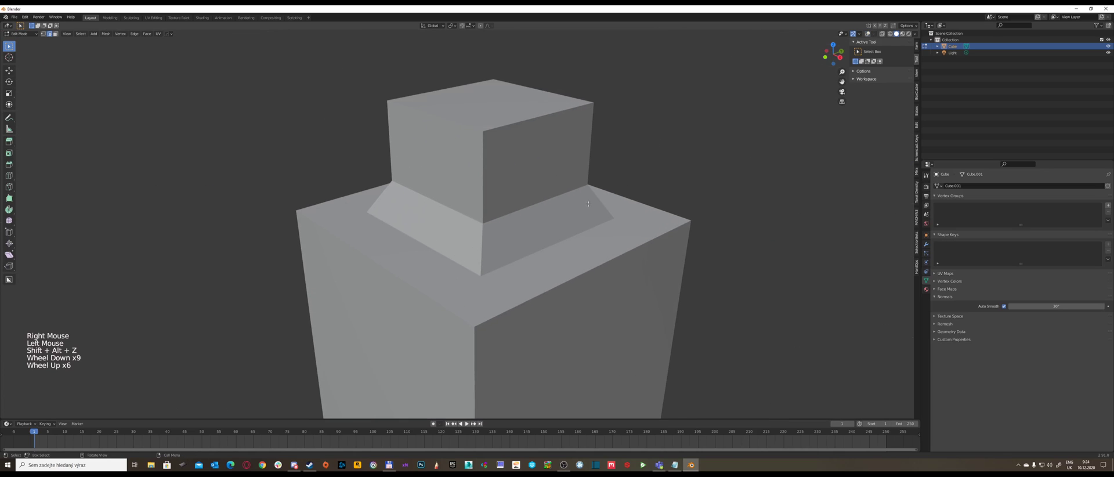
key("shift+alt+z")
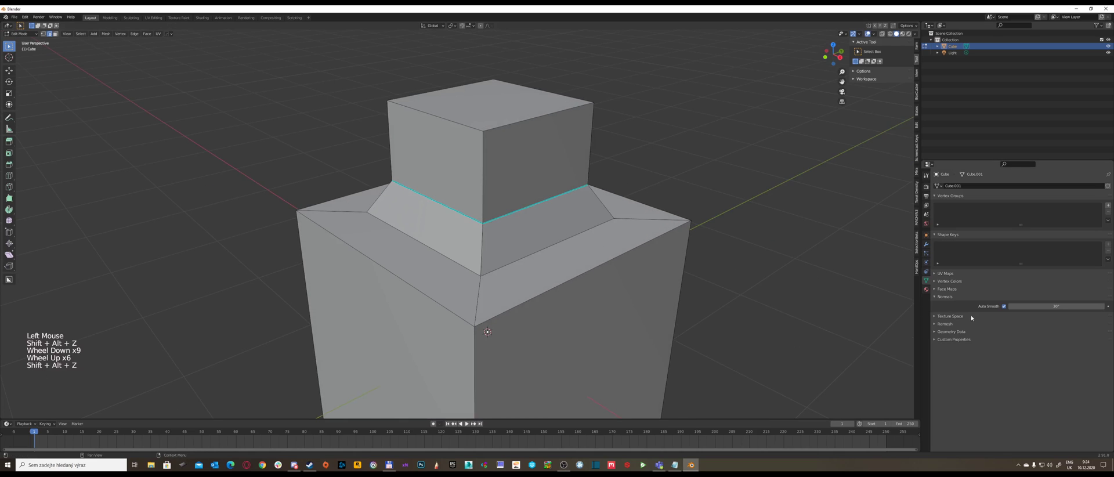
Raise the Auto Smooth angle far enough that the cube's unmarked 90-degree edges shade smoothly
left_click(1070, 306)
type("45")
key("Return")
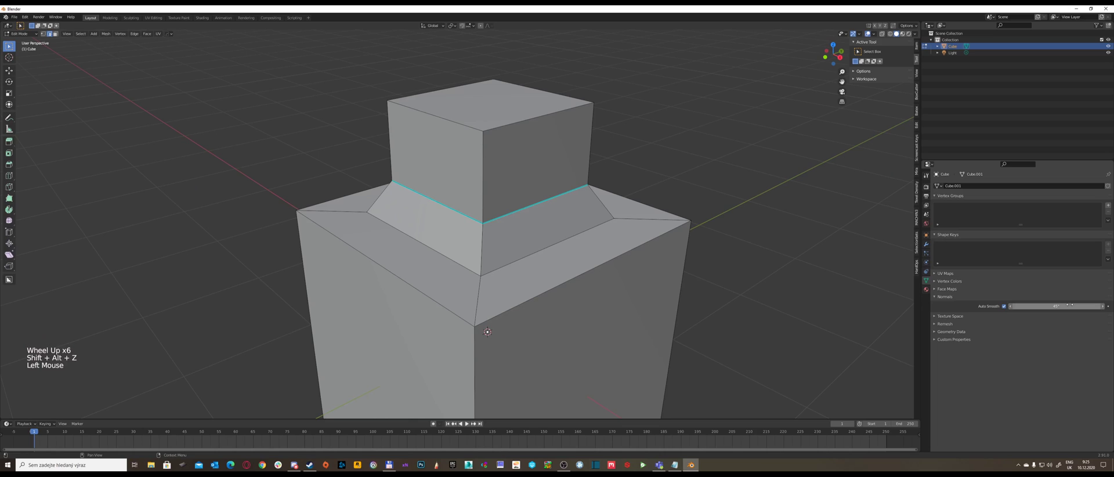
left_click_drag(1069, 305, 1103, 305)
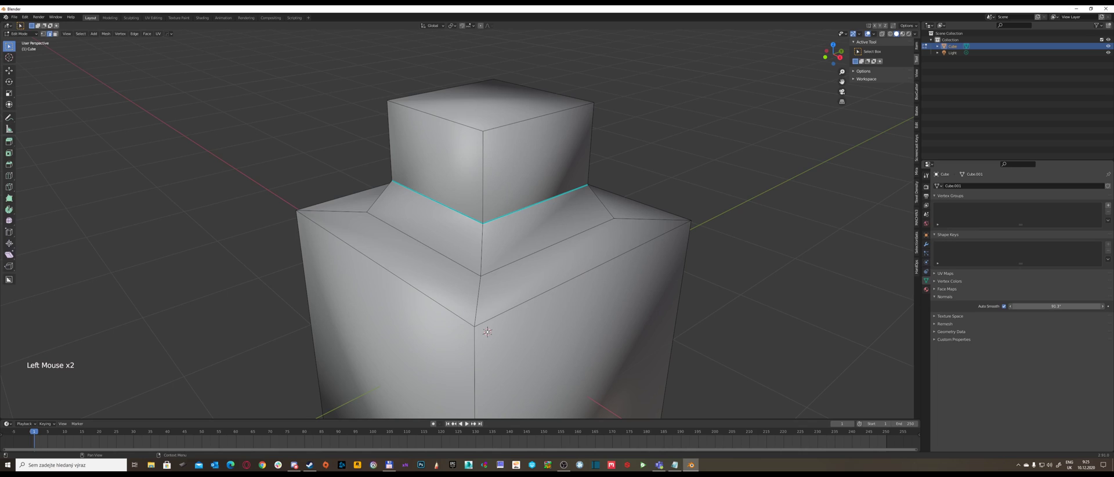
Mark the edge loop at the foot of the neck's sloped base as sharp
middle_click_drag(545, 267, 564, 264)
key("Tab")
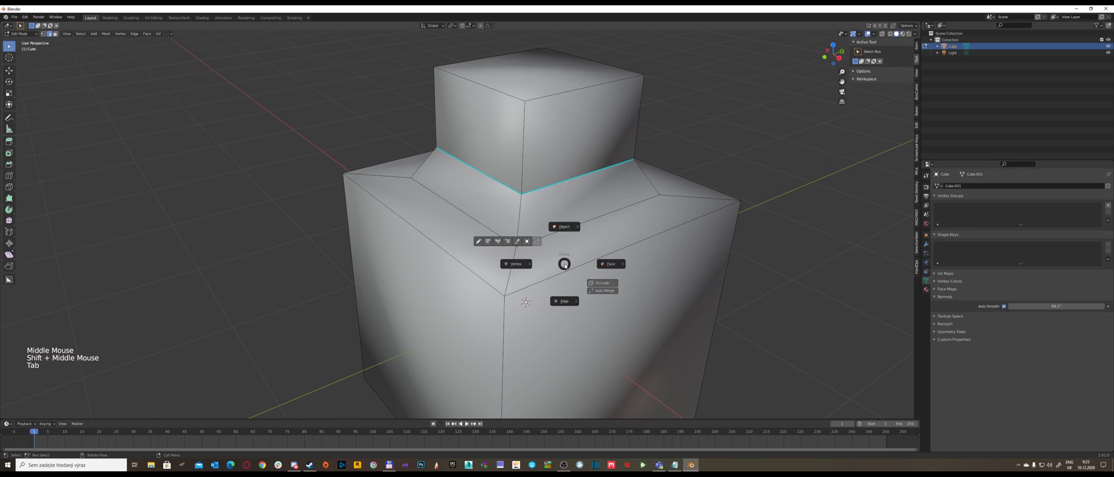
key("Escape")
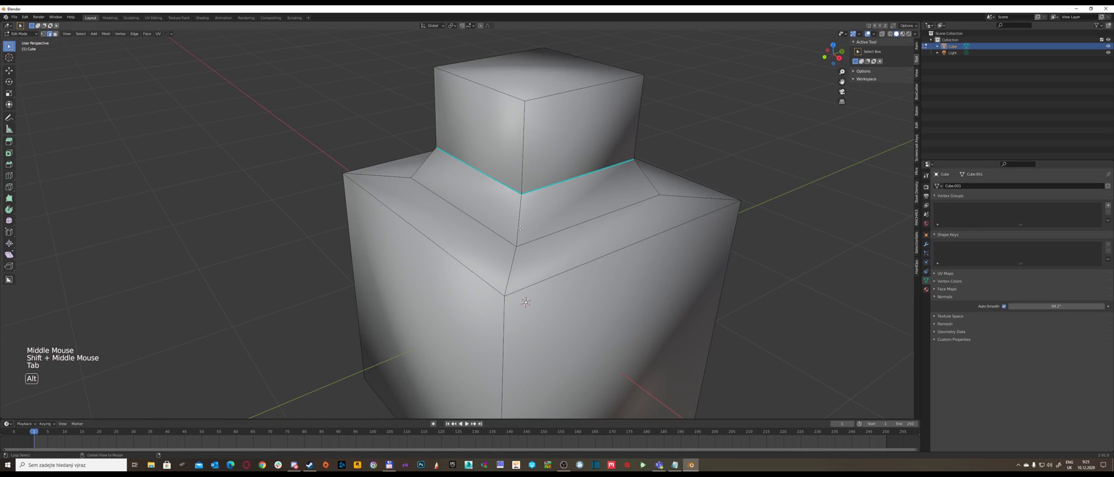
left_click(556, 233, "alt")
right_click(584, 222)
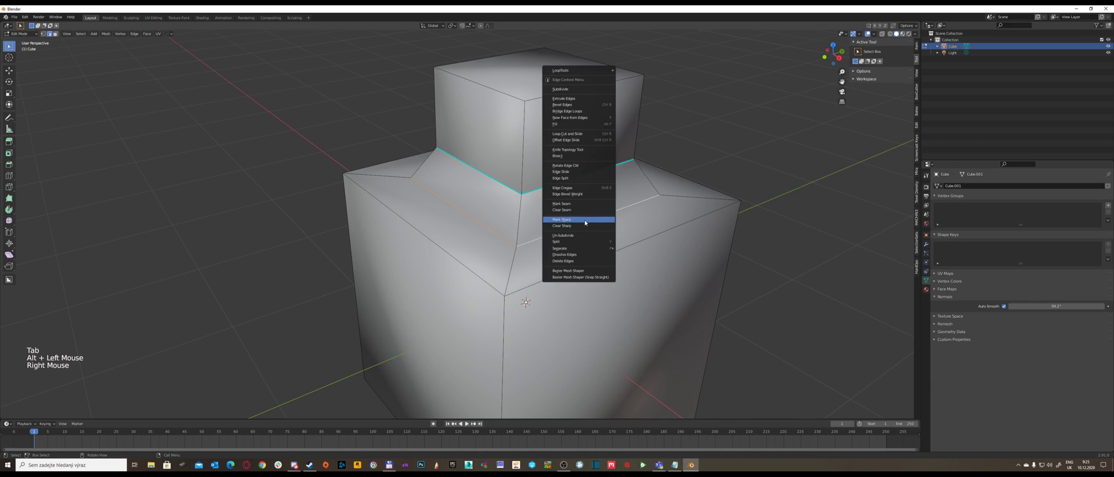
left_click(584, 221)
Mark the corner edge loops running down the neck, sloped base and cube sides as sharp
middle_click_drag(584, 221, 412, 130)
left_click(422, 216, "alt")
left_click(514, 151, "alt+shift")
left_click(514, 151, "alt+shift")
left_click(448, 180, "alt+shift")
right_click(435, 164)
left_click(429, 171)
Select all four edges around the neck's top face and mark them sharp
left_click(445, 129, "alt")
left_click(445, 129, "alt+shift")
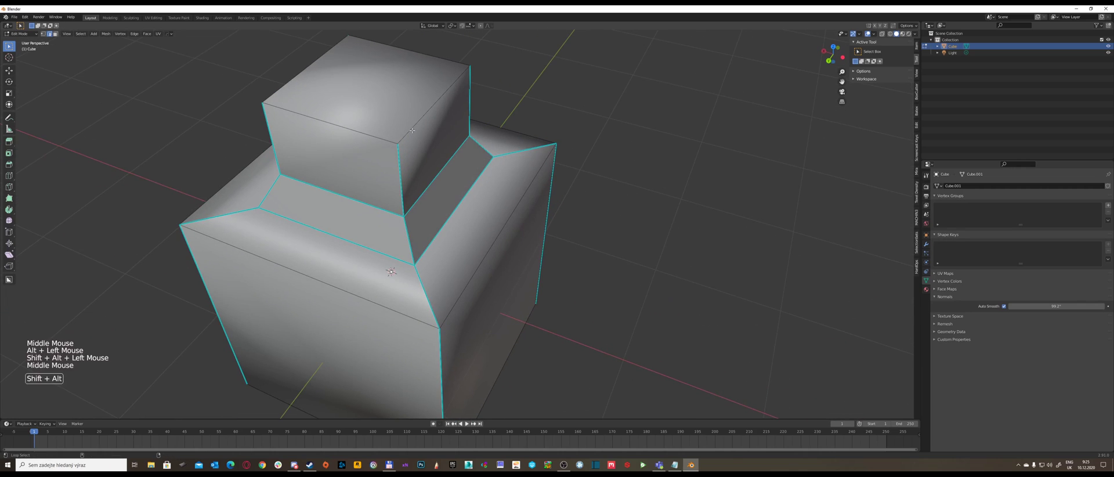
left_click(411, 130, "alt+shift")
left_click(330, 122, "shift")
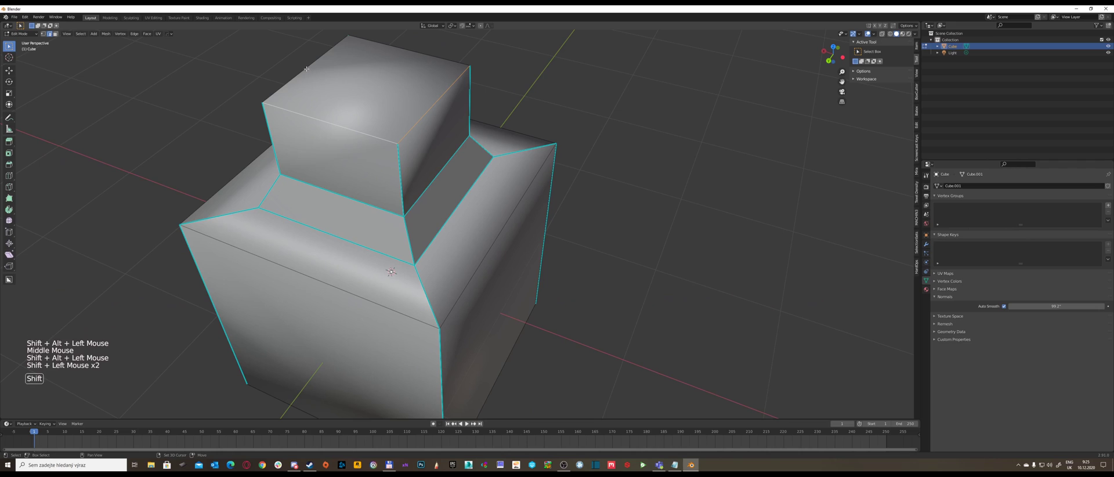
left_click(414, 54, "shift")
left_click(414, 53, "shift")
right_click(414, 54)
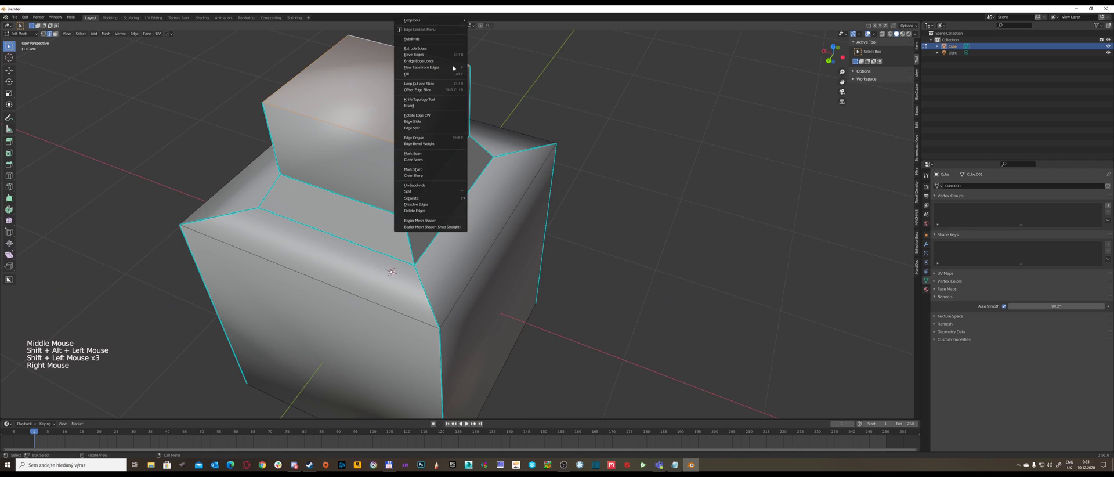
left_click(438, 173)
Examine the shading along the sharp edges with the viewport overlays hidden
middle_click_drag(438, 173, 520, 268)
scroll(510, 261, "down", 3)
scroll(511, 261, "up", 1)
left_click(520, 268)
key("shift+alt+z")
middle_click_drag(667, 273, 677, 305)
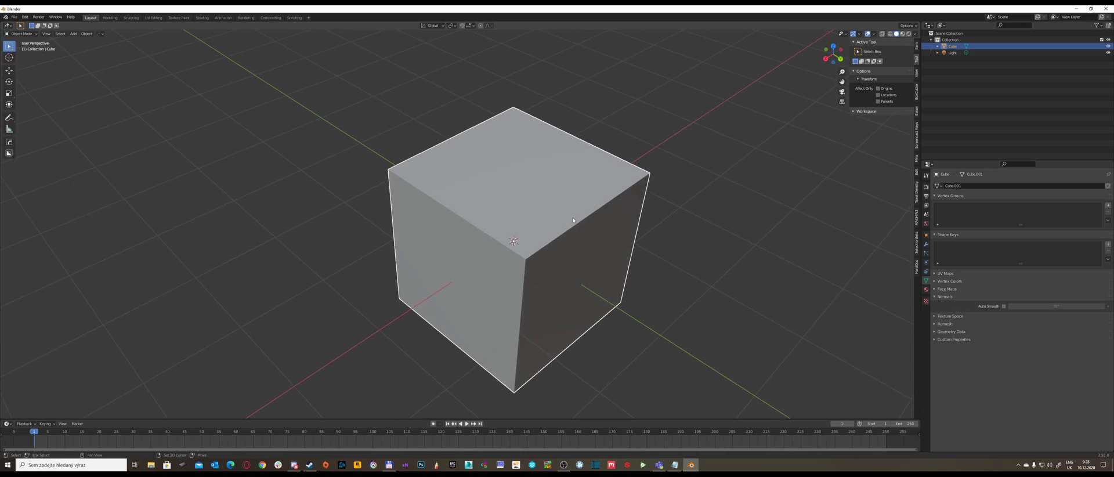
View the plain cube in the Shading workspace and return to the Layout workspace
middle_click_drag(576, 224, 469, 78)
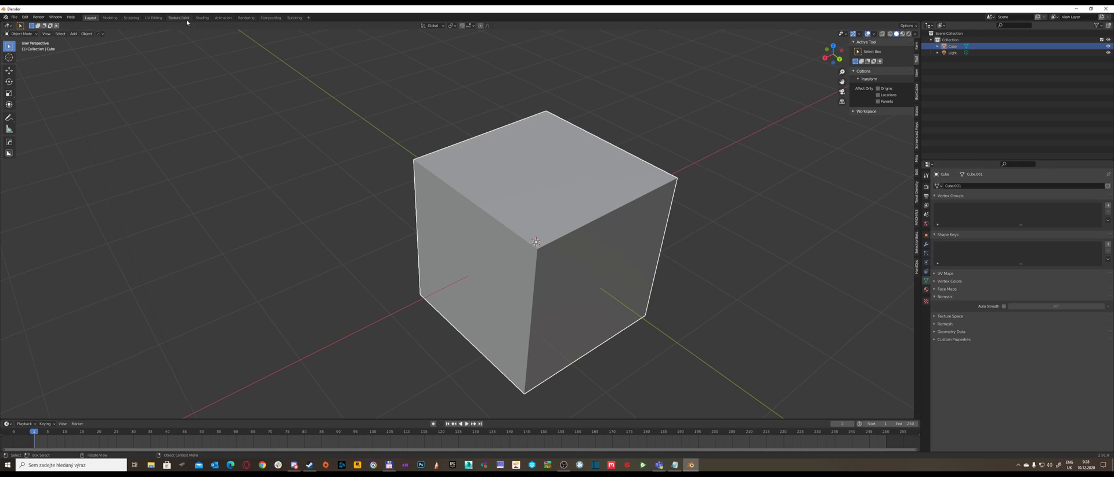
left_click(201, 18)
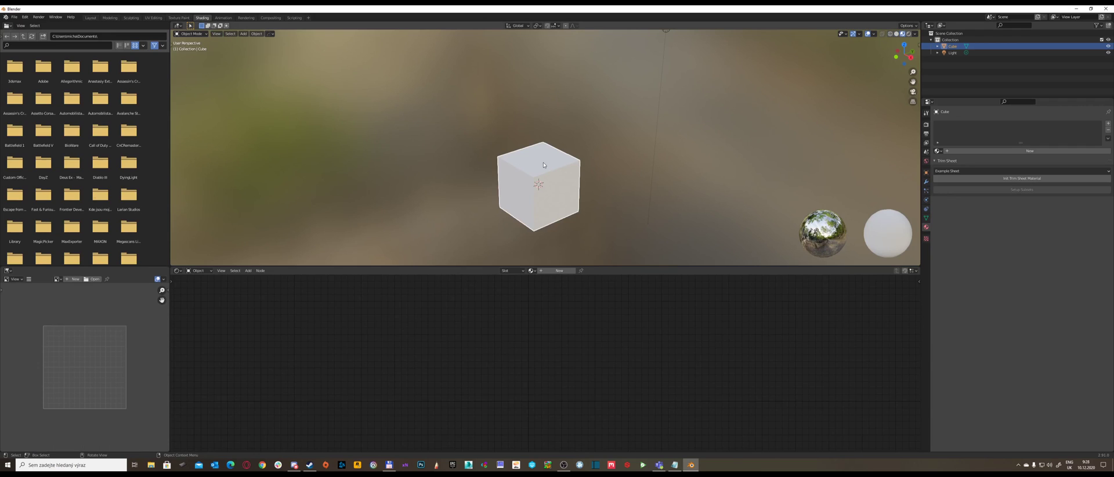
middle_click_drag(543, 164, 537, 172)
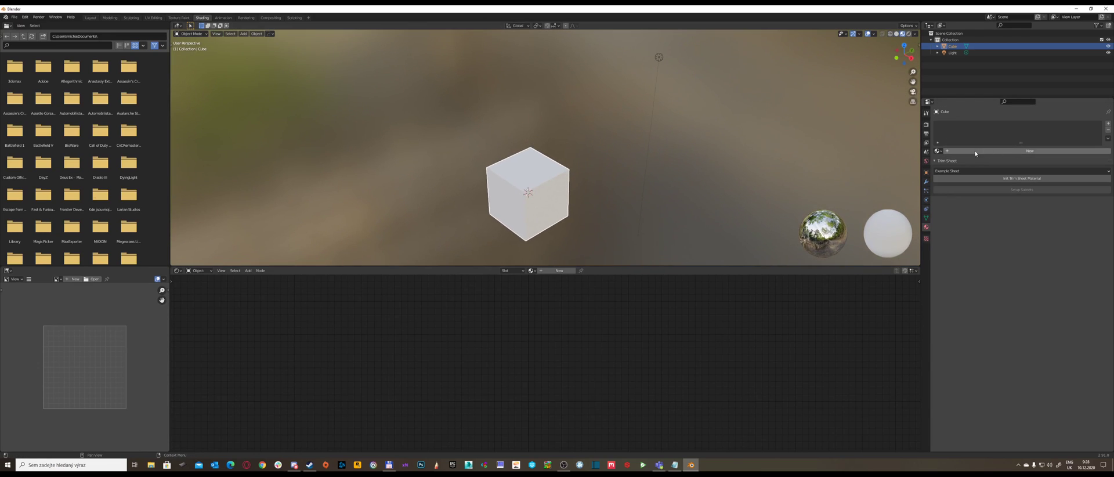
middle_click_drag(591, 138, 594, 138, "shift")
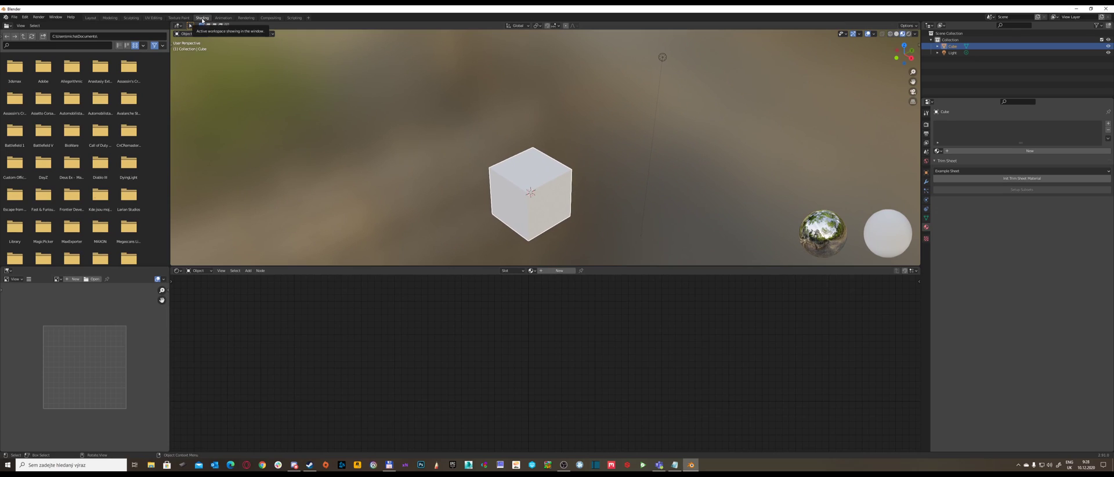
left_click(90, 17)
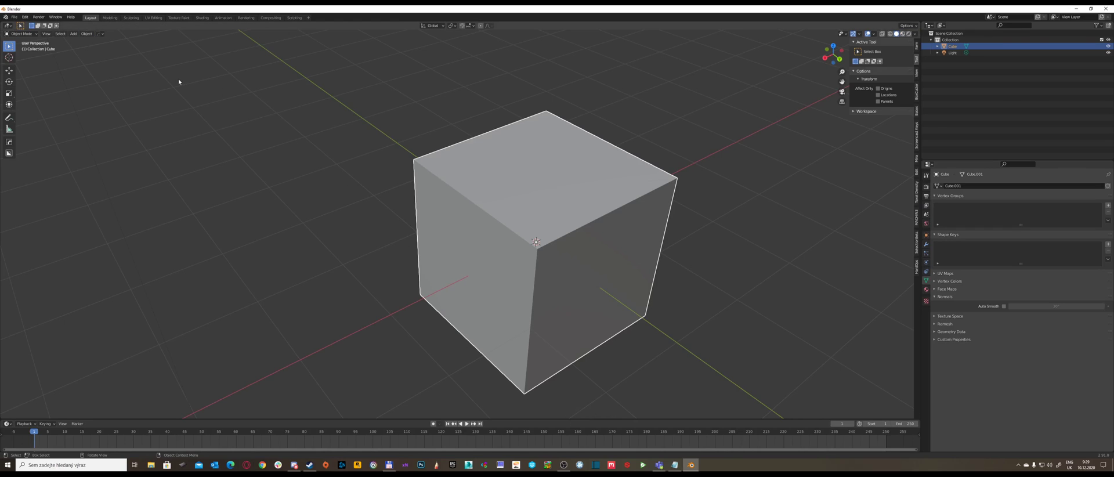
Enlarge the timeline area to nearly half the window height and turn it into a Shader Editor
left_click_drag(543, 419, 142, 274)
left_click(7, 278)
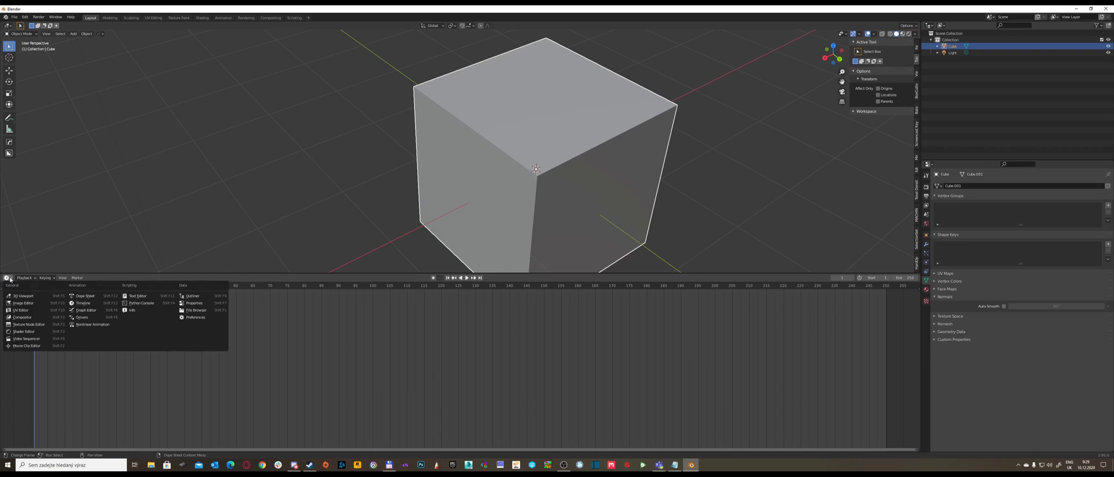
left_click(34, 335)
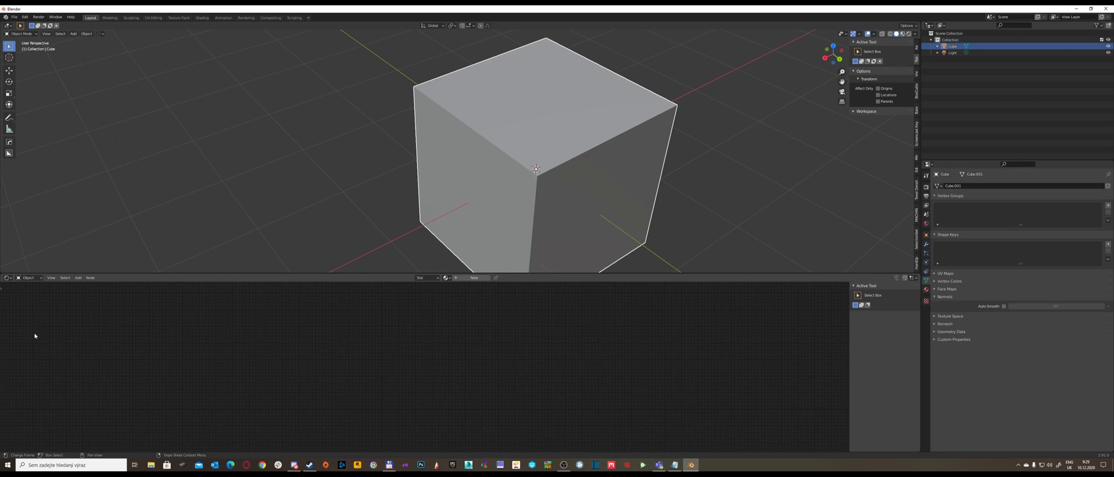
left_click_drag(529, 272, 531, 253)
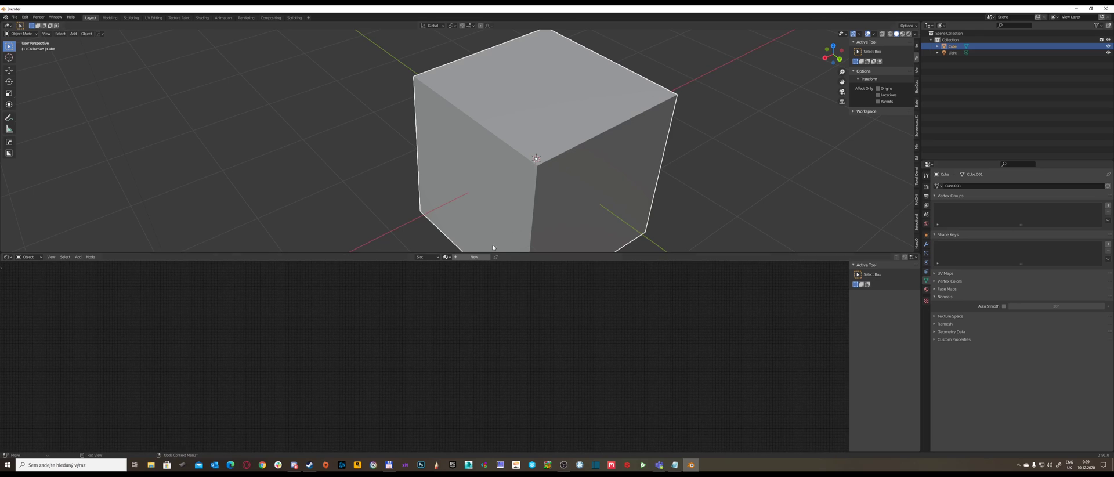
Select the cube, create a new material for it in the Shader Editor, and undo the creation
left_click(706, 144)
left_click(597, 144)
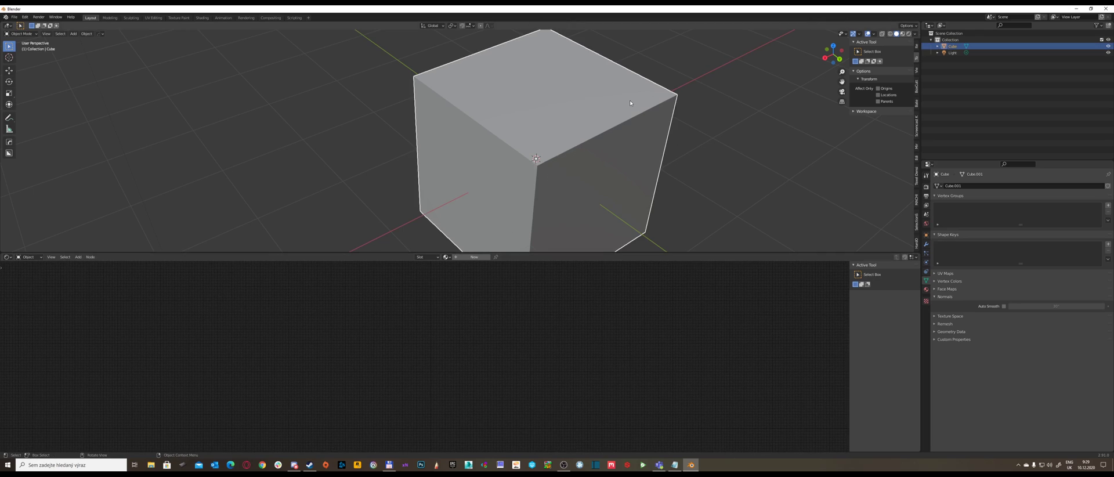
left_click(475, 257)
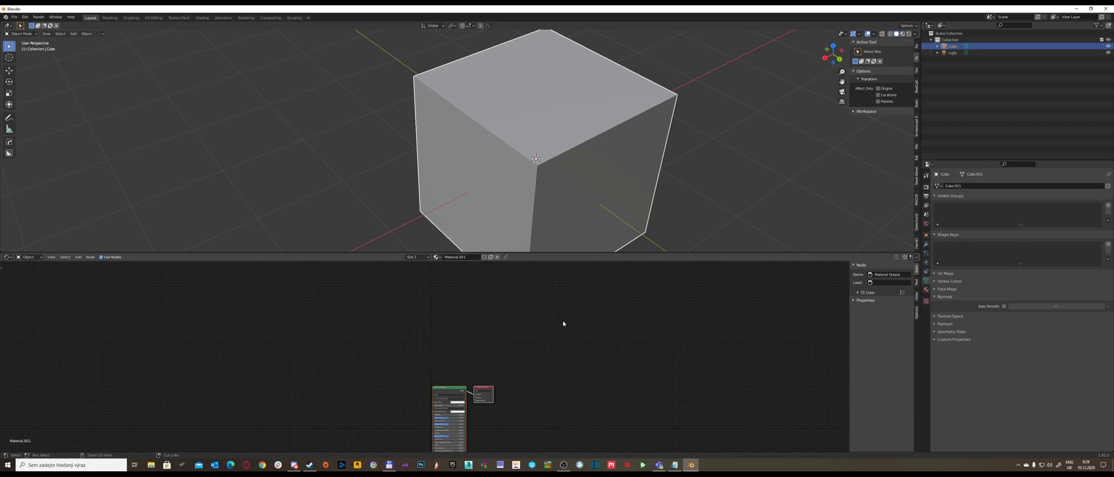
key("ctrl+z")
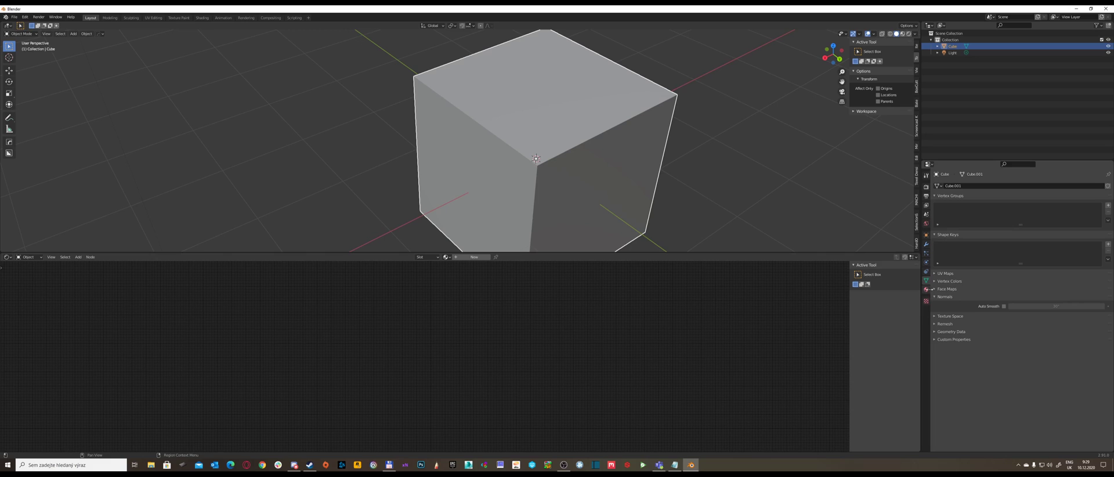
Create a new material for the cube from its material properties
left_click(926, 289)
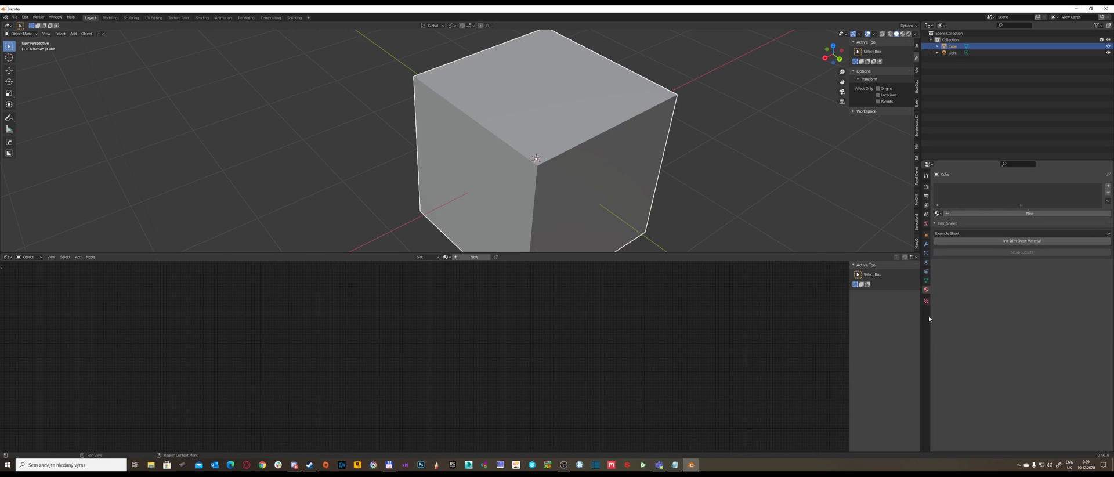
left_click(1022, 215)
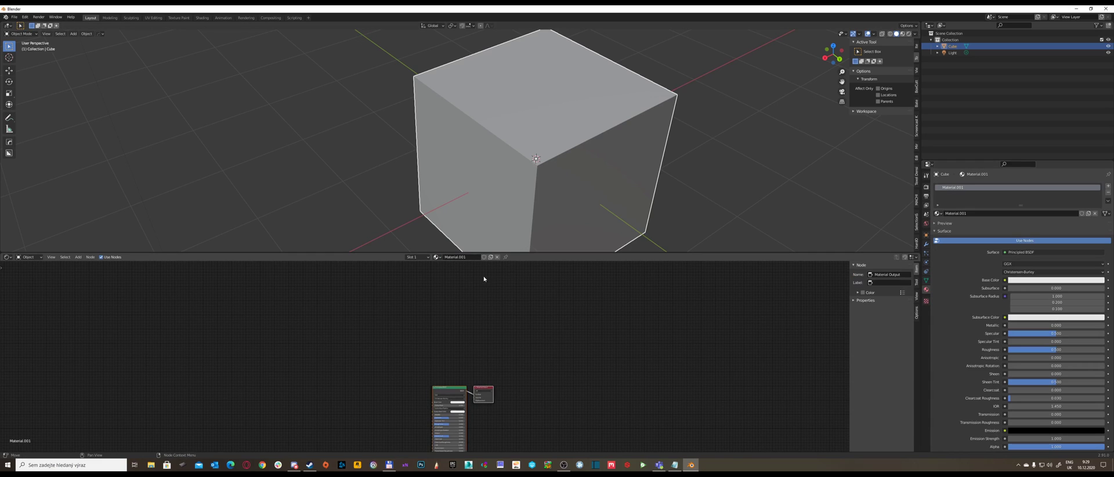
Bring the image file checker-map_tho.png from Total Commander into the Shader Editor as a texture feeding the Principled BSDF's Base Color
middle_click_drag(494, 287, 561, 418, "shift")
scroll(551, 345, "up", 3)
middle_click_drag(574, 353, 527, 361, "shift")
middle_click_drag(571, 333, 578, 344, "shift")
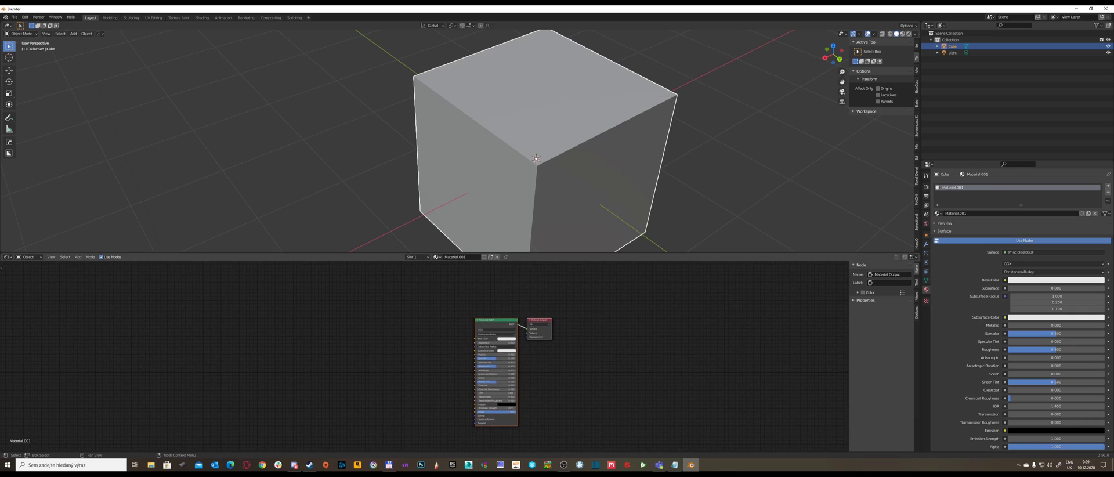
key("alt+Tab")
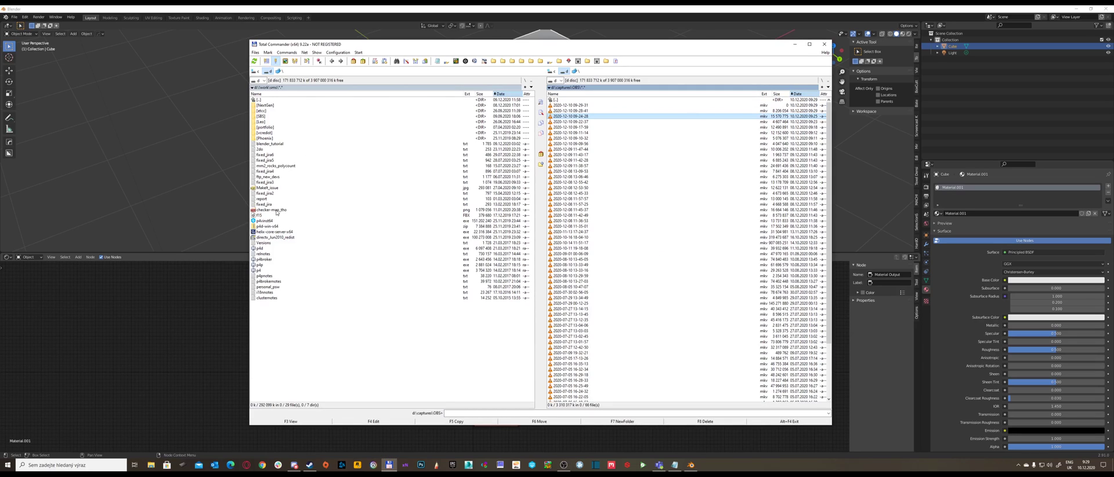
left_click_drag(276, 212, 477, 331)
scroll(406, 337, "up", 4)
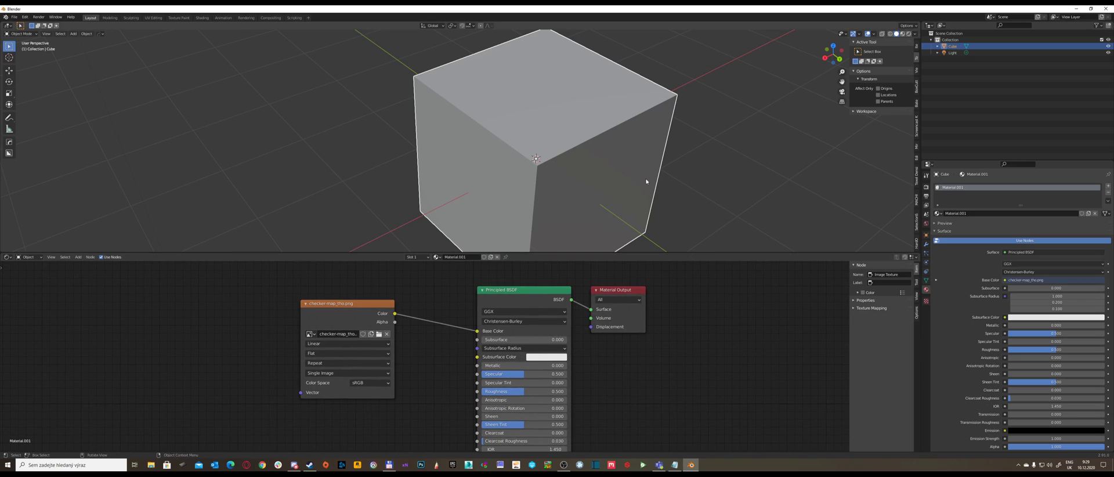
Display the cube in Material Preview shading and view its textured faces
middle_click_drag(621, 150, 566, 157, "shift")
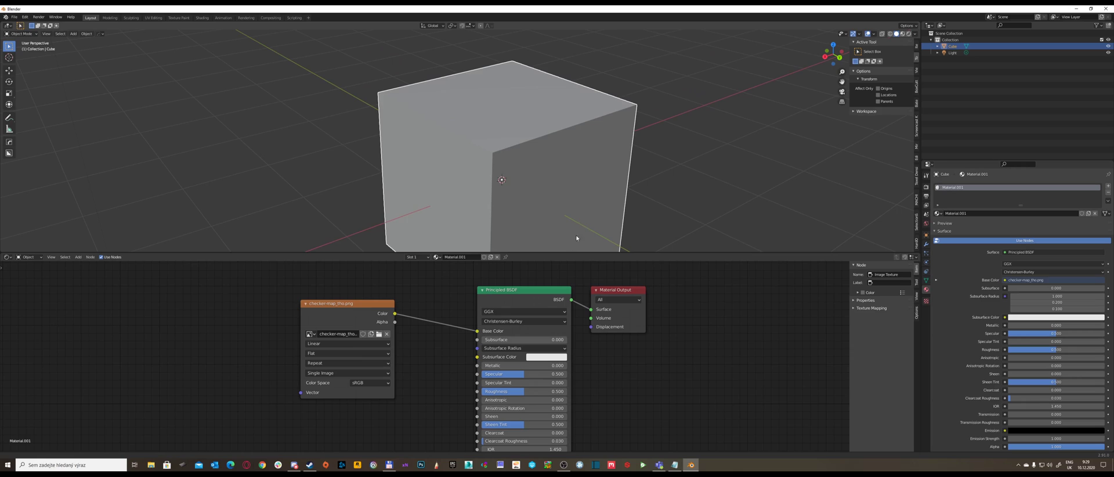
middle_click_drag(576, 237, 882, 27)
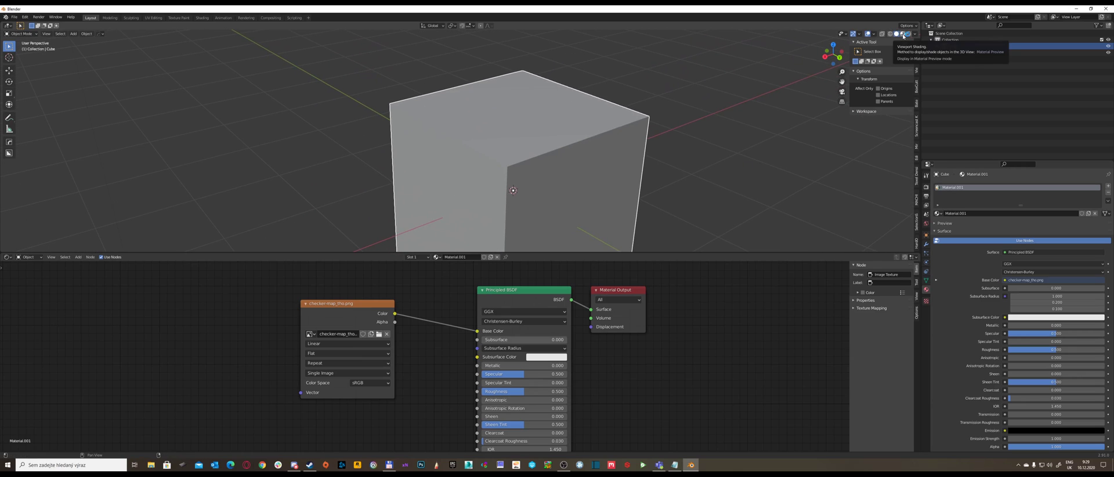
left_click(902, 34)
mouse_move(615, 110)
middle_mouse_down()
mouse_move(604, 154)
mouse_move(659, 144)
mouse_move(633, 142)
mouse_move(634, 154)
mouse_move(616, 145)
middle_mouse_up()
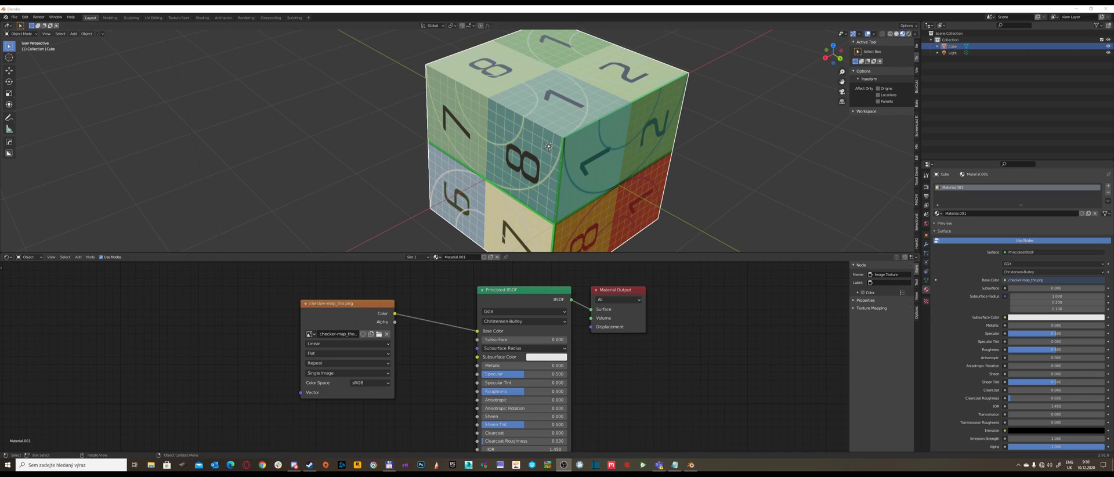
Split the Shader Editor area in two side by side, turn one part into a UV Editor, and keep both about half the window height
left_click_drag(4, 251, 471, 271)
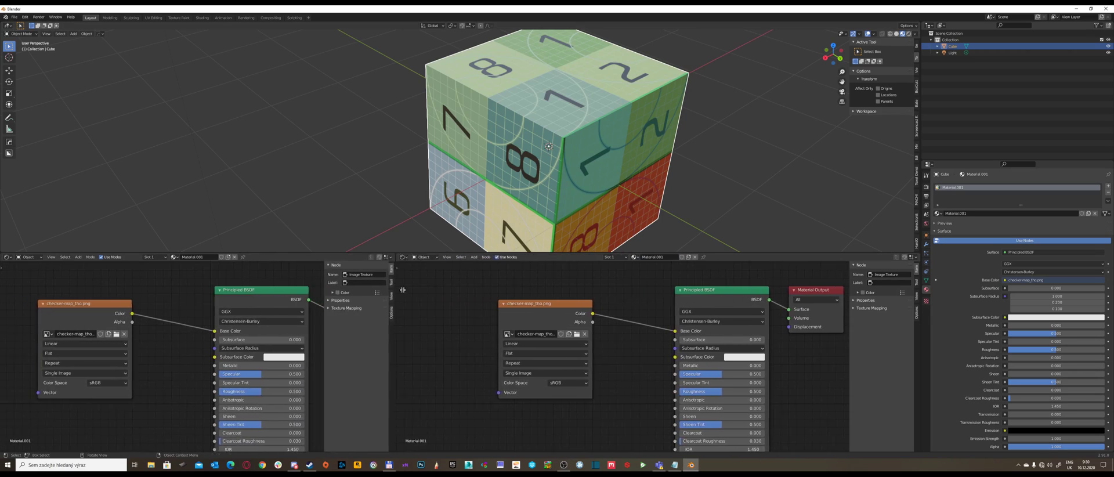
left_click_drag(395, 253, 395, 169)
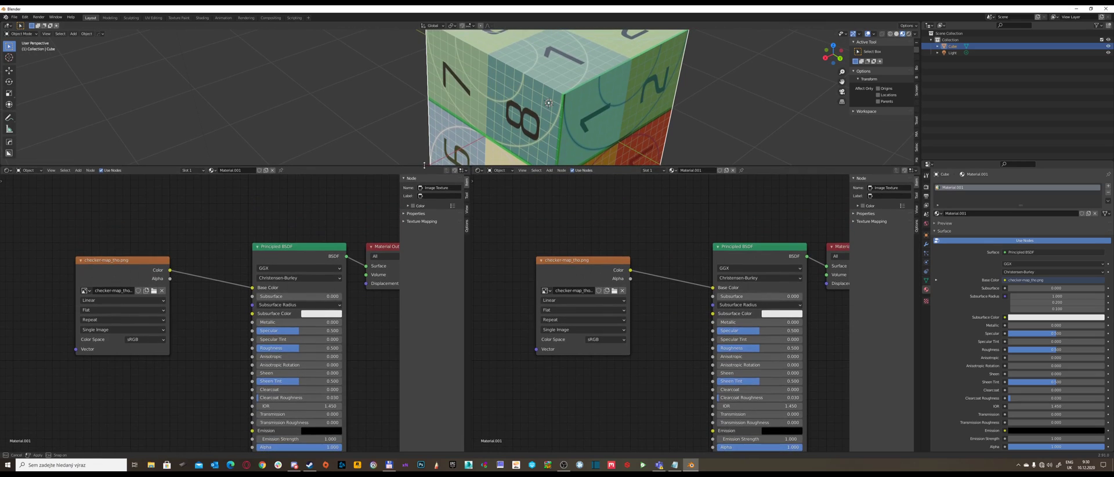
middle_click_drag(174, 290, 212, 315)
left_click(8, 171)
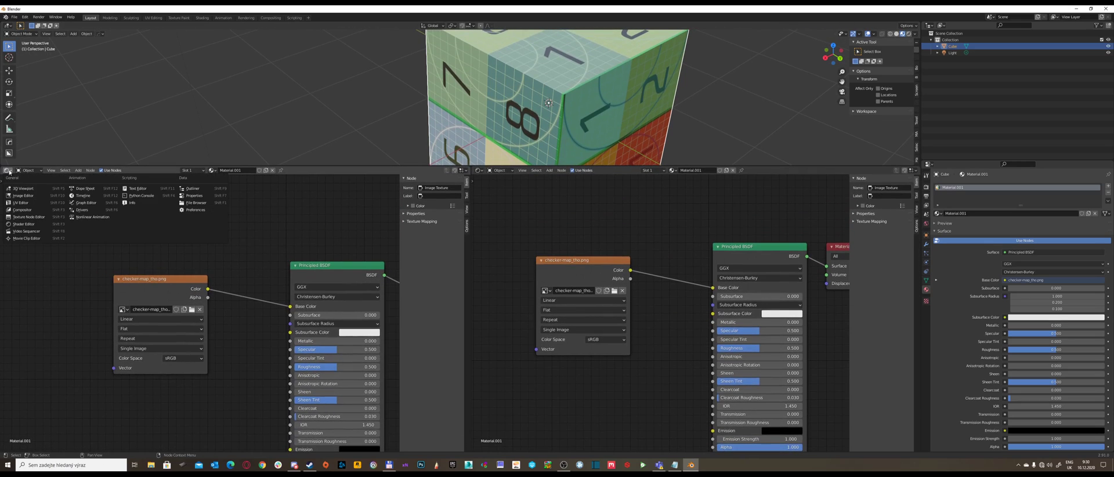
left_click(25, 203)
scroll(447, 197, "up", 2)
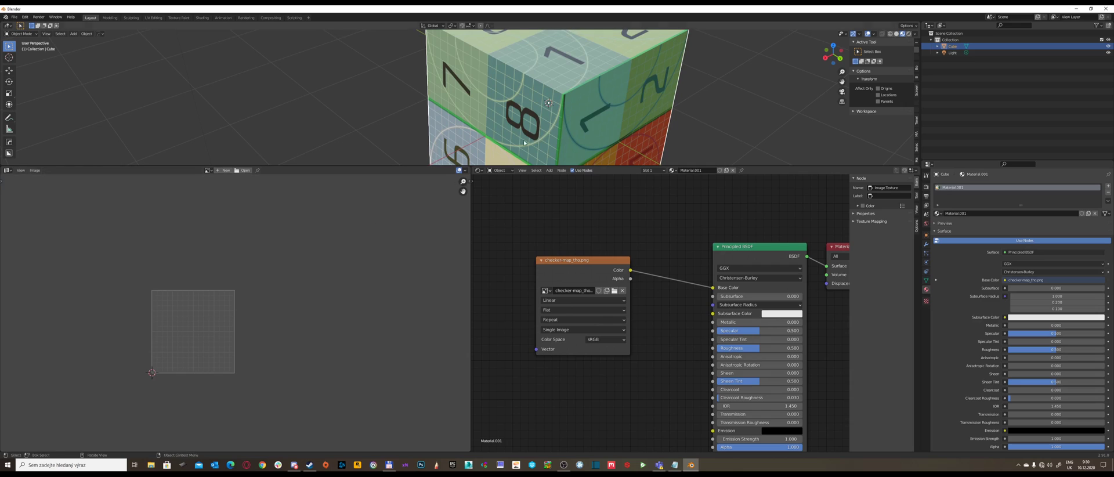
middle_click_drag(580, 87, 601, 103)
left_click_drag(638, 167, 638, 253)
Enter face editing on the cube and bring its checker texture into view in the UV Editor
middle_click_drag(638, 249, 688, 244, "shift")
key("Tab")
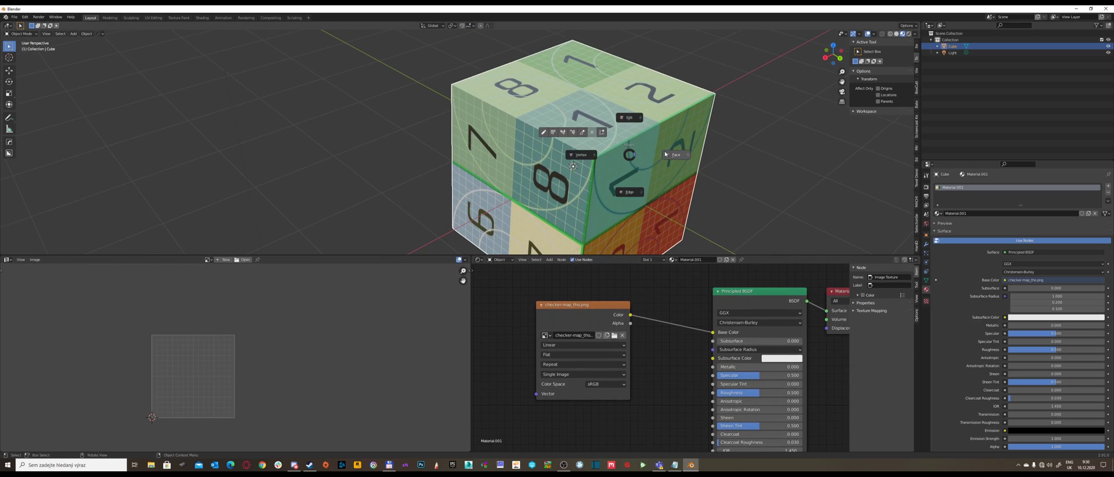
left_click(679, 157)
scroll(303, 313, "down", 10)
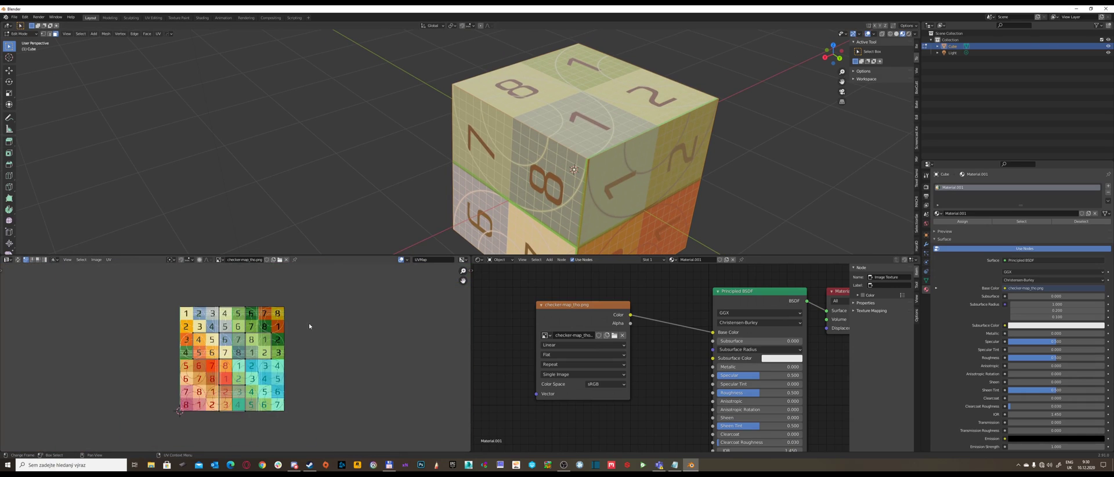
middle_click_drag(303, 308, 307, 308)
Try moving the cube's whole UV layout off the checker image, and undo the move
left_click_drag(165, 298, 342, 398)
key("g")
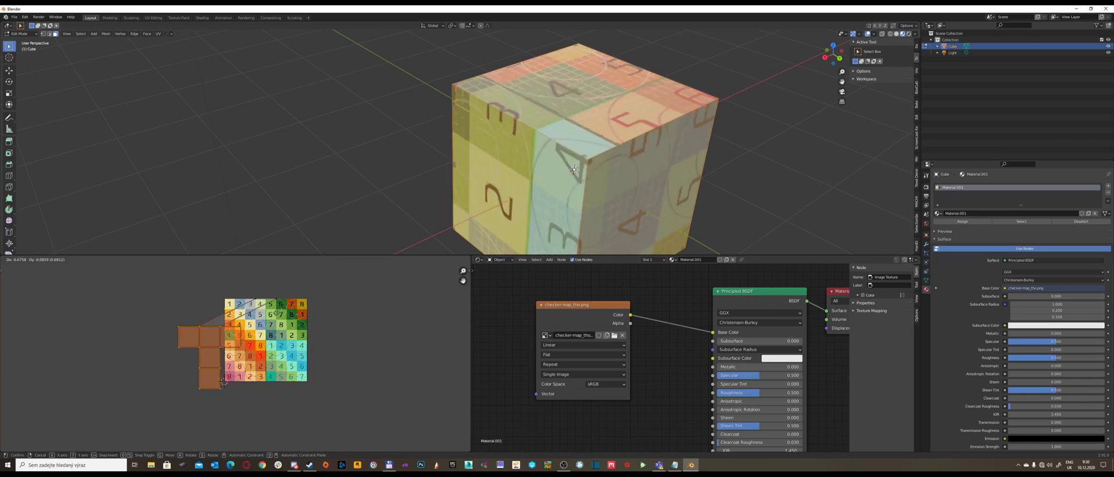
right_click(250, 300)
key("g")
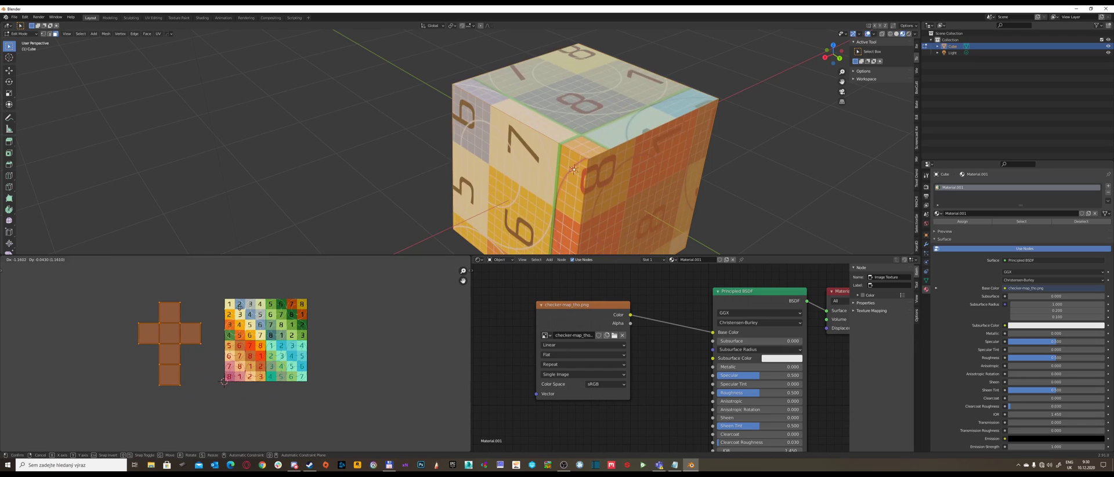
left_click(241, 309)
key("ctrl+z")
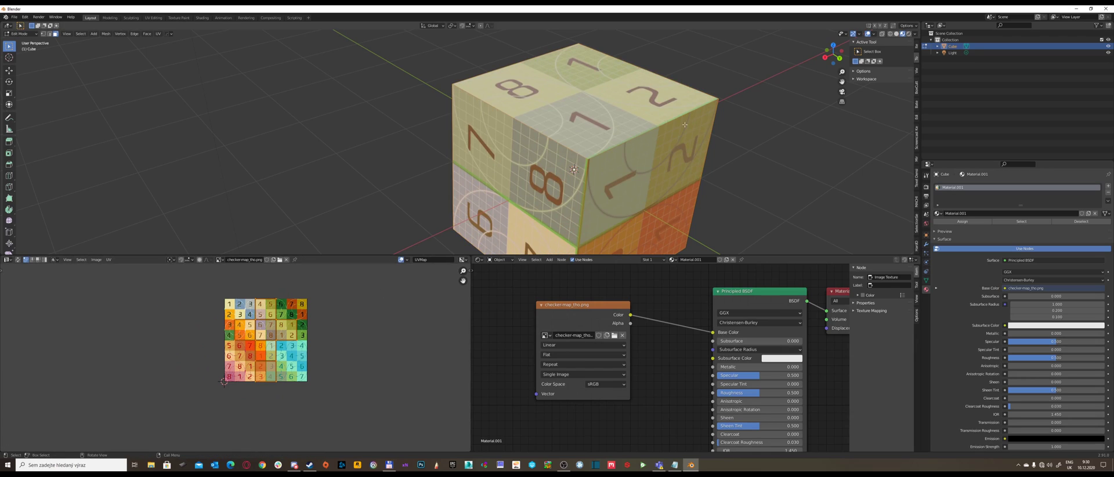
Duplicate the cube's top face in place and separate the copy by selection into its own object
middle_click_drag(606, 140, 597, 136)
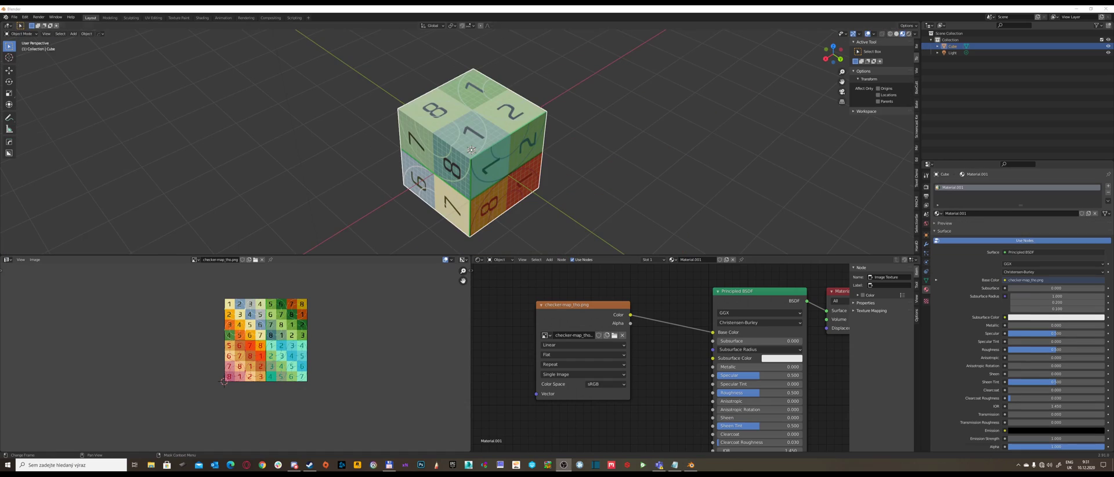
middle_click_drag(486, 169, 492, 160)
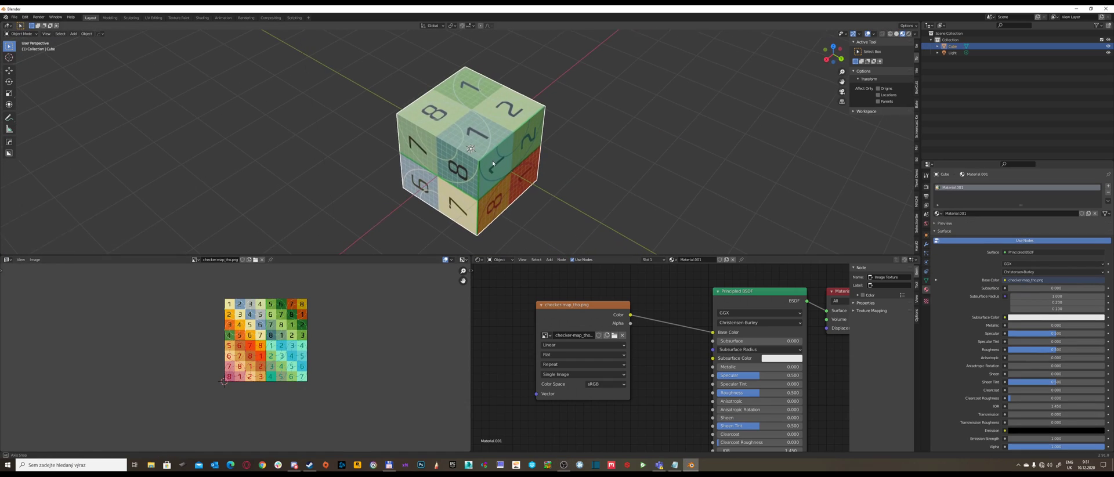
key("Tab")
left_click(546, 161)
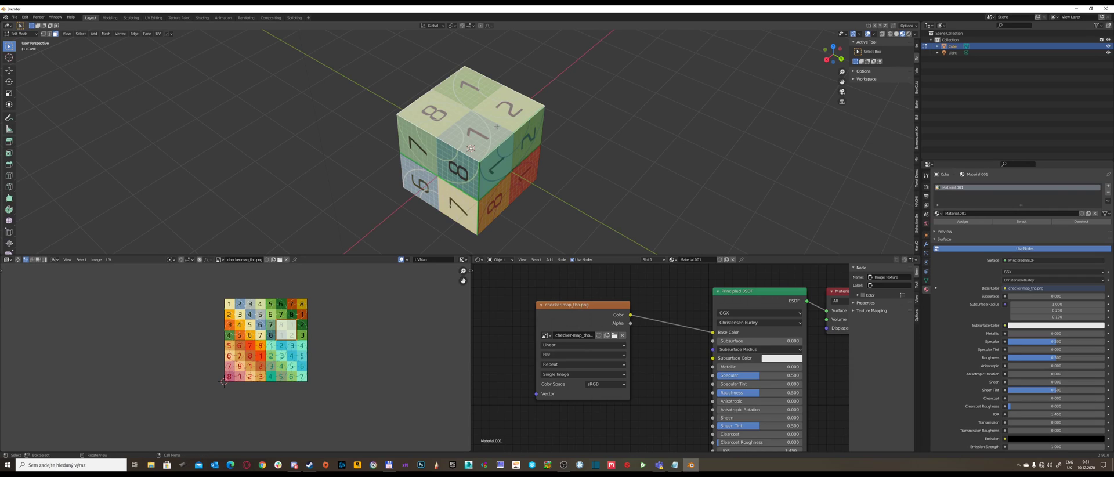
key("g")
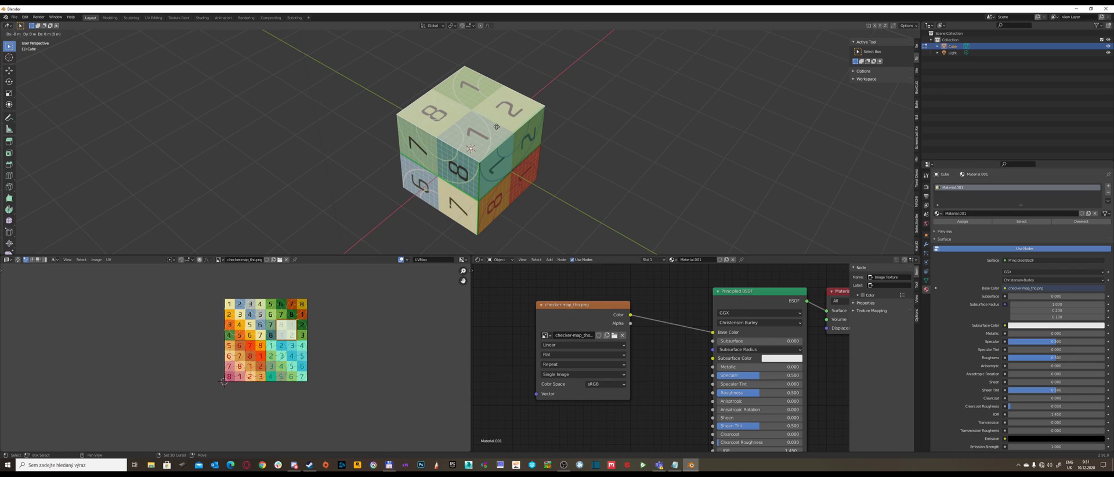
right_click(535, 126)
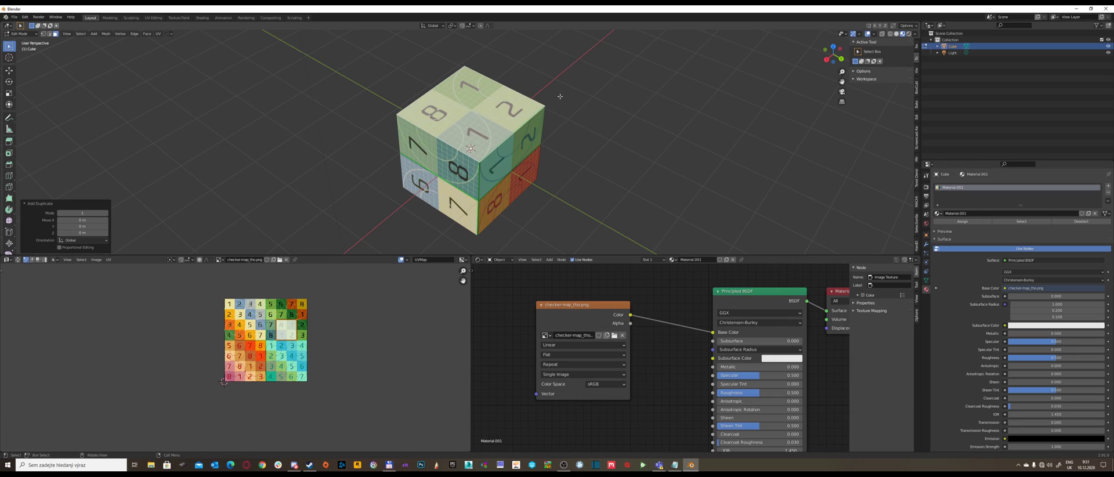
key("p")
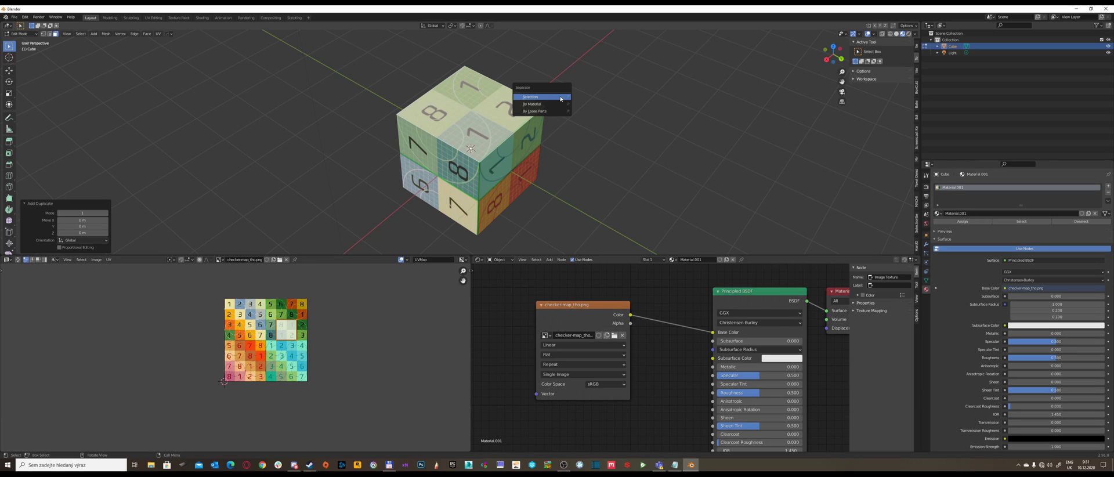
left_click(561, 97)
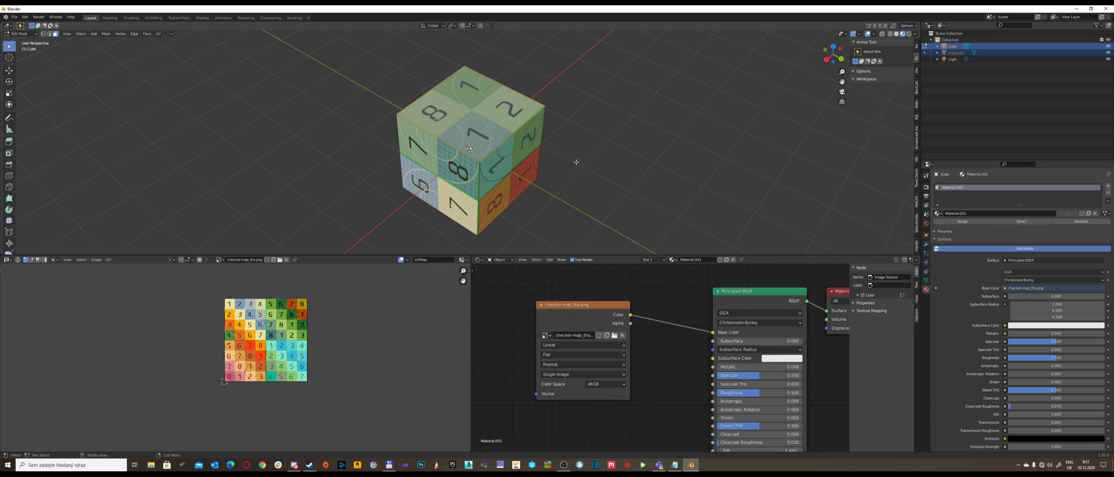
Return to Object Mode and move the separated top face along the Y axis, clear of the cube
key("u")
left_click(507, 140)
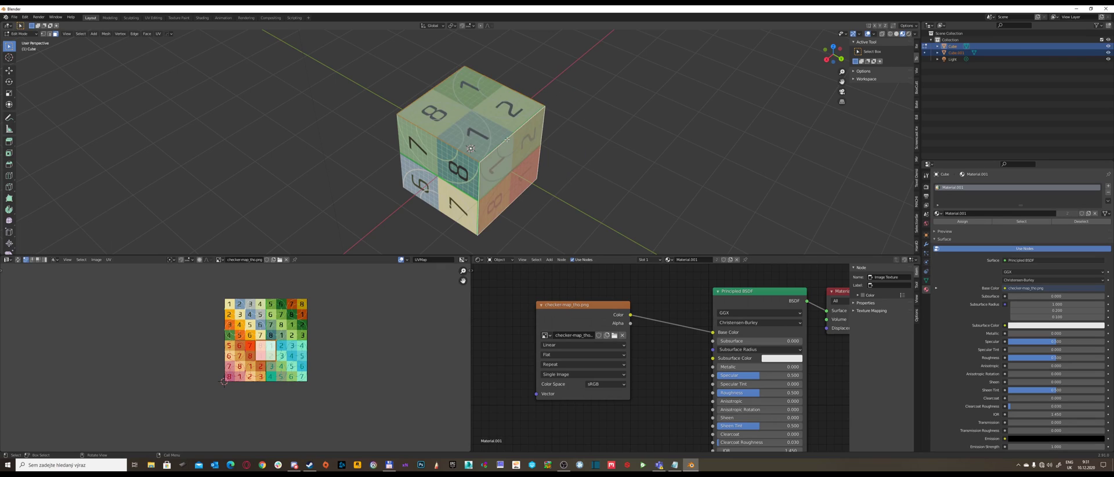
left_click(503, 131)
key("Tab")
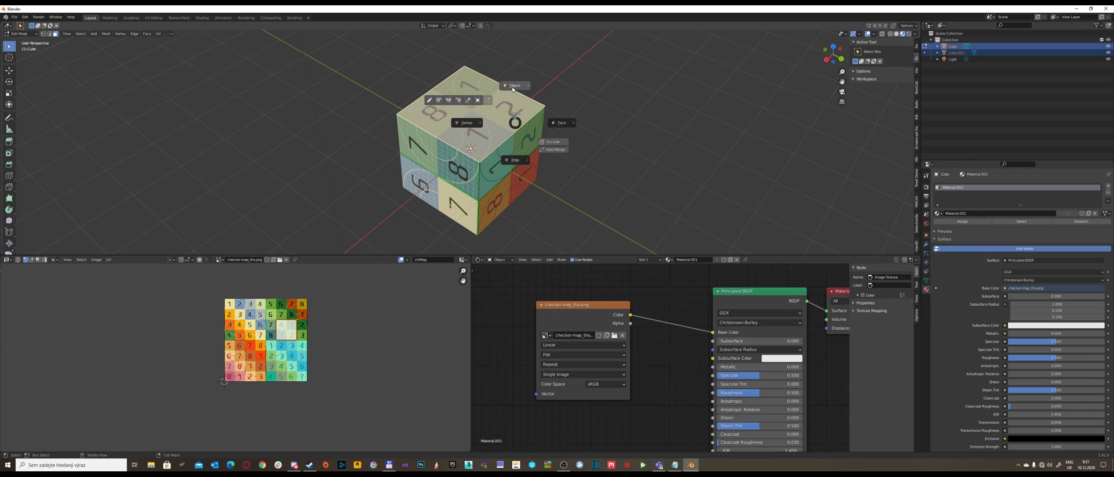
left_click(536, 110)
key("g")
key("y")
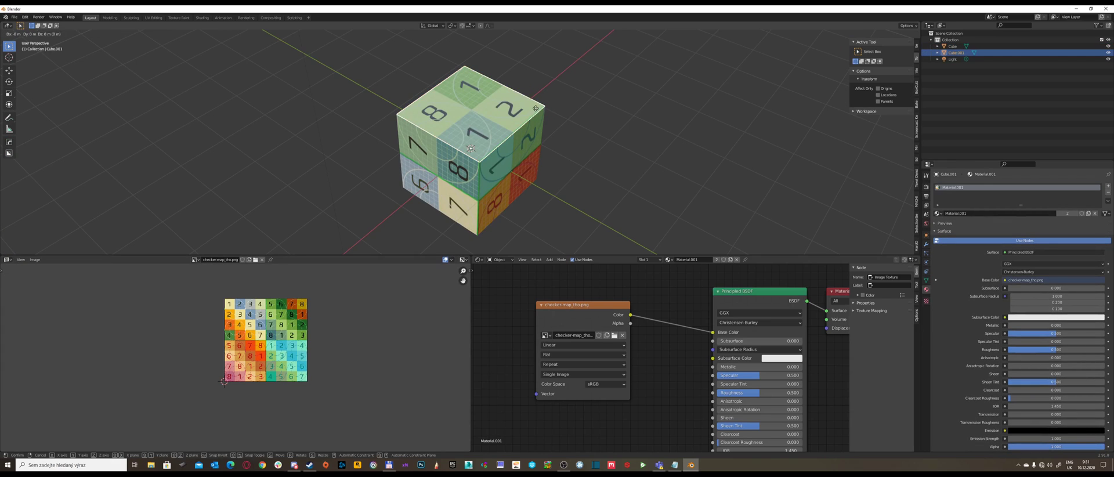
left_click(698, 174)
Try an edge slide on a side edge of the separated face with clamping on
middle_click_drag(698, 175, 673, 117)
key("Tab")
left_click(583, 177)
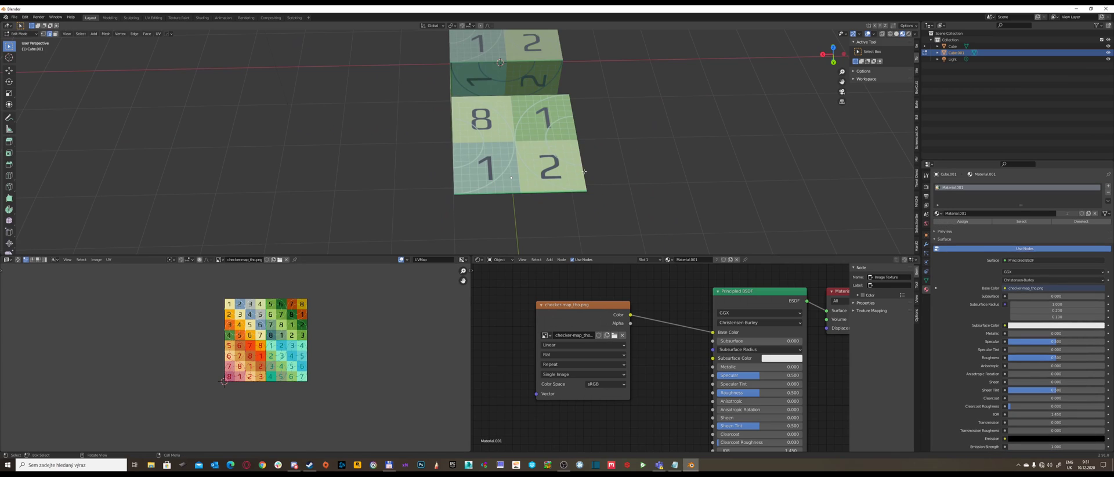
middle_click_drag(583, 177, 561, 163)
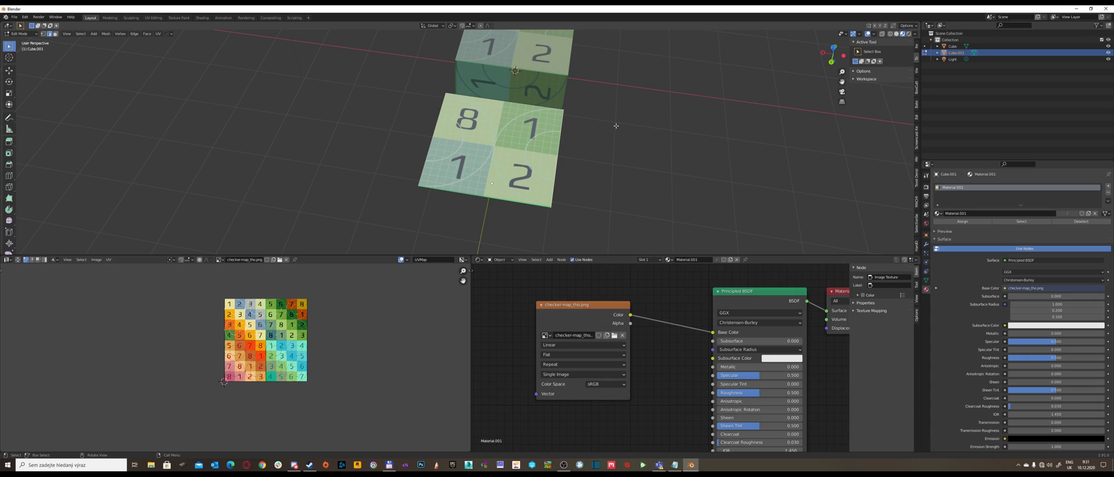
key("g")
key("g")
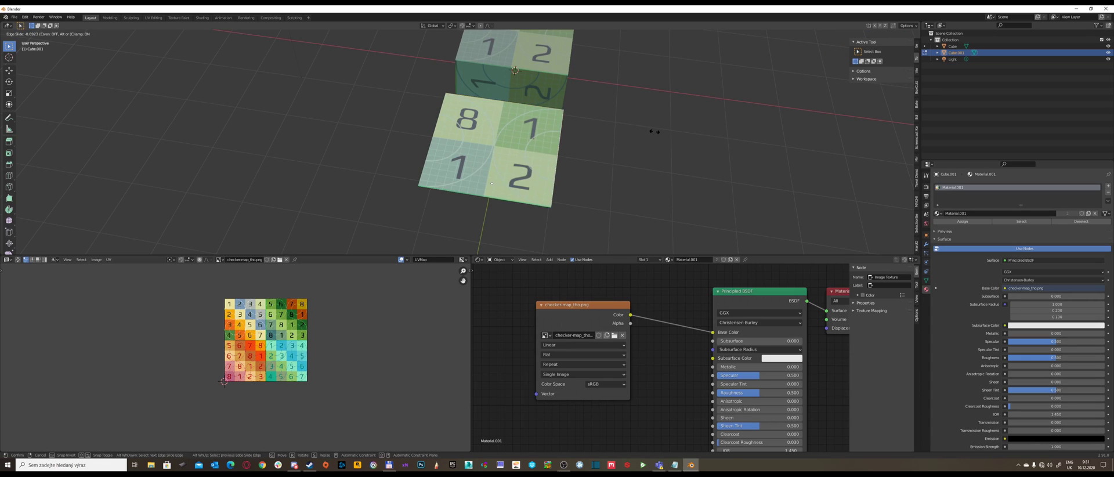
right_click(589, 139)
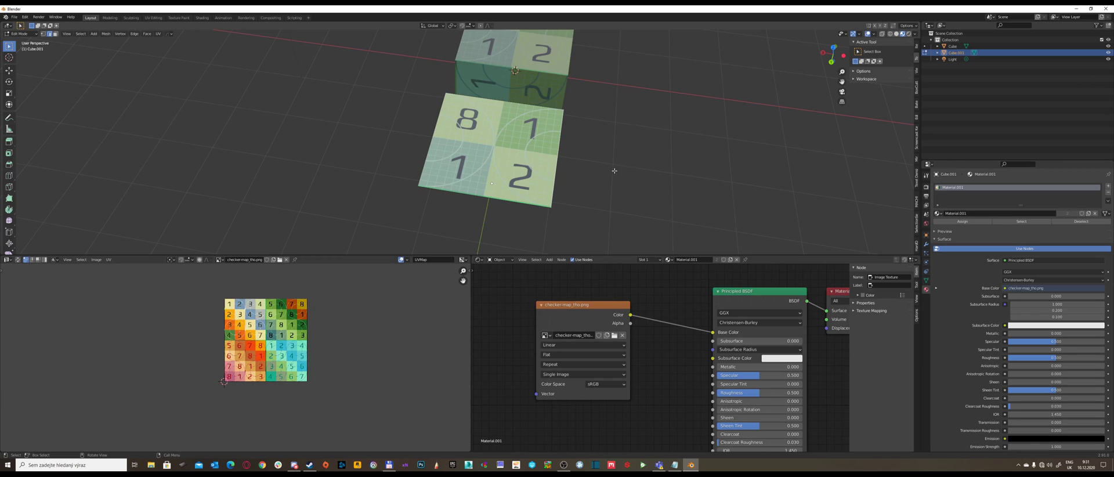
Slide the selected side edge outward with clamping off, extending the plane and its checker pattern well beyond the original width
key("g")
key("g")
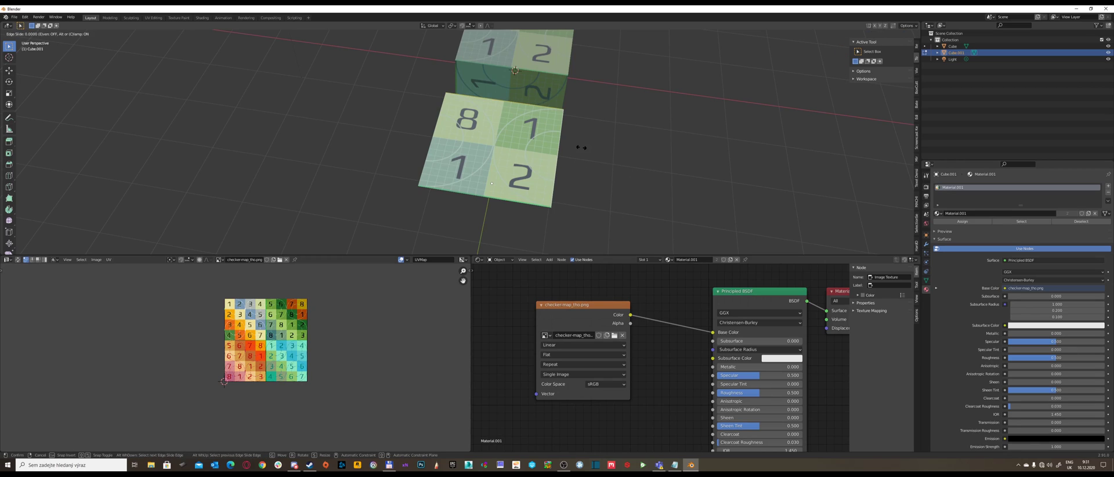
key("c")
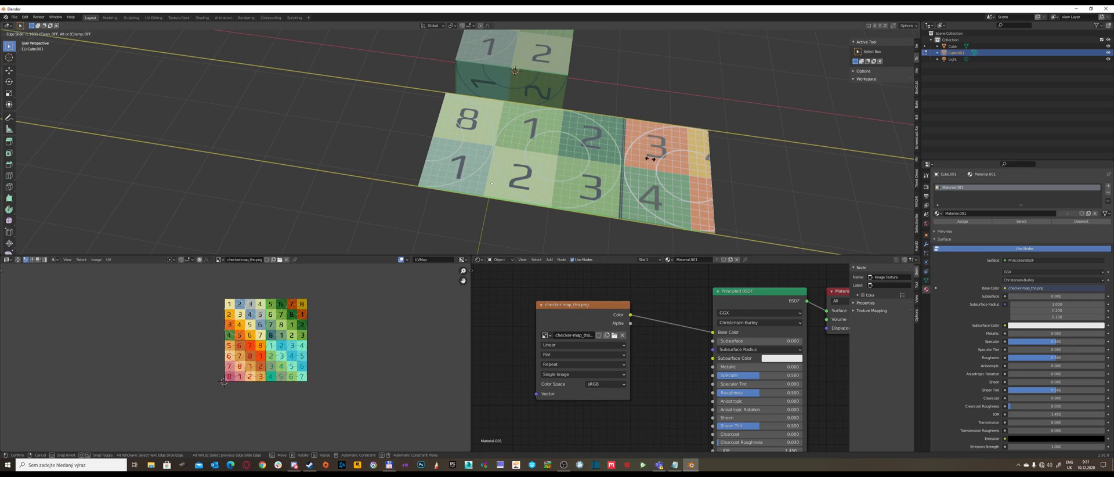
left_click(663, 171)
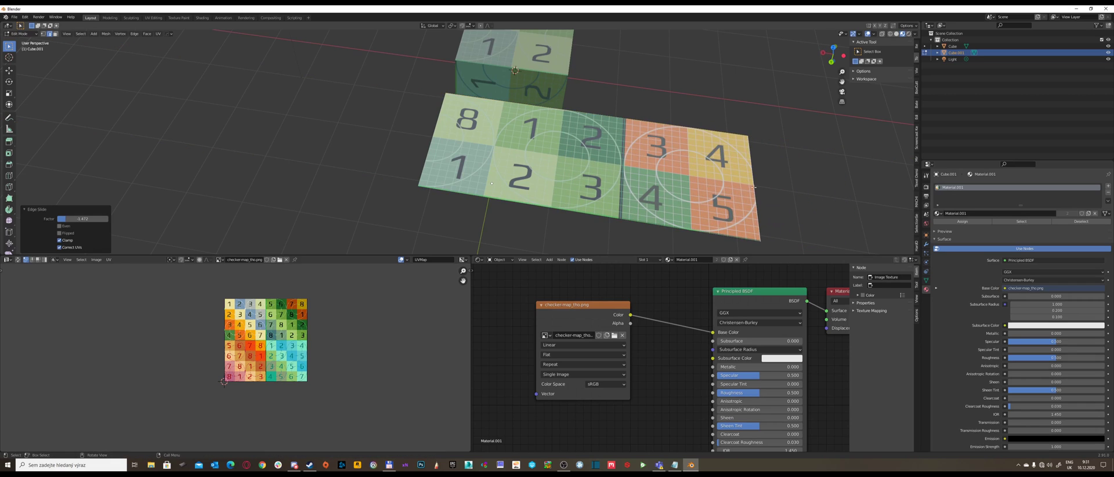
middle_click_drag(663, 171, 717, 176)
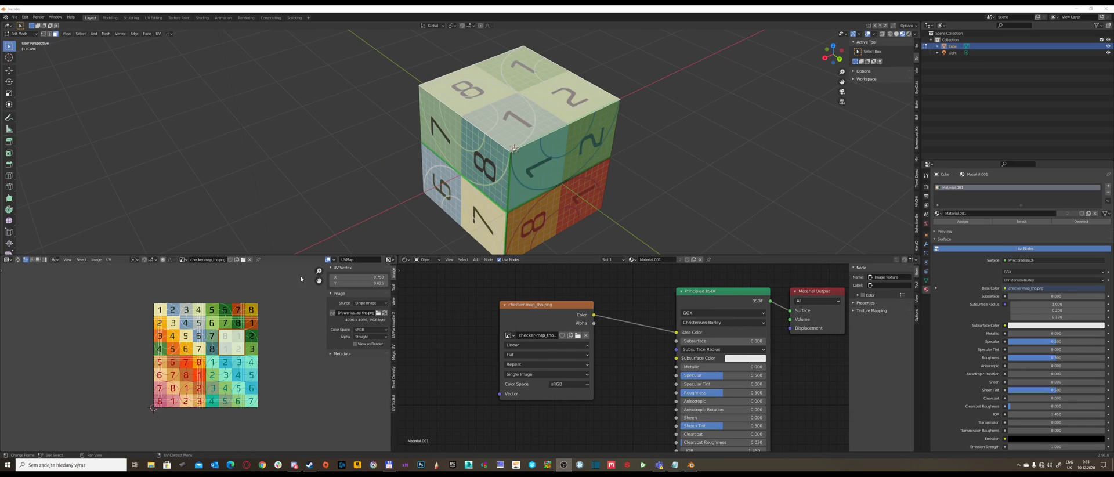
Join the UV Editor area into the Shader Editor so that only the Shader Editor remains below the viewport
right_click(398, 280)
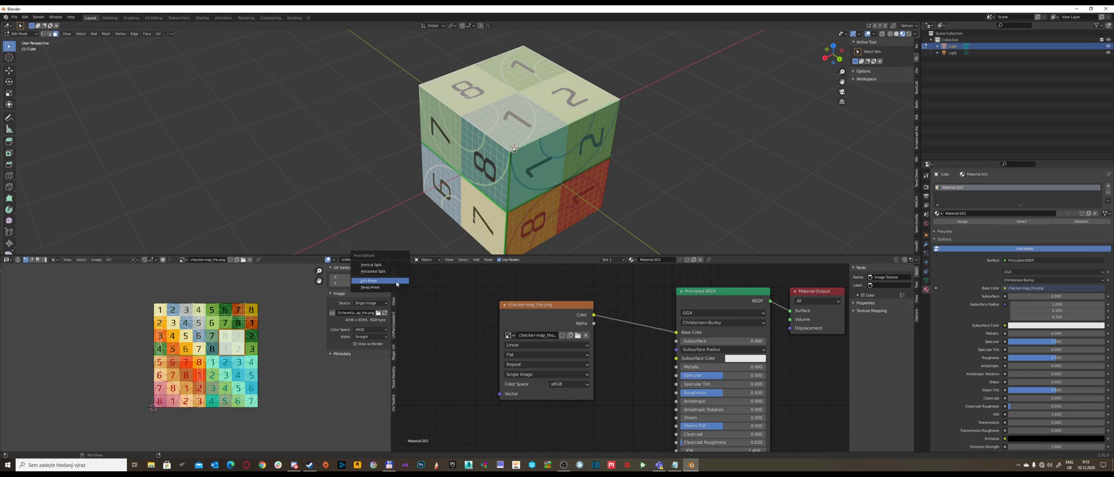
left_click(380, 280)
left_click(336, 348)
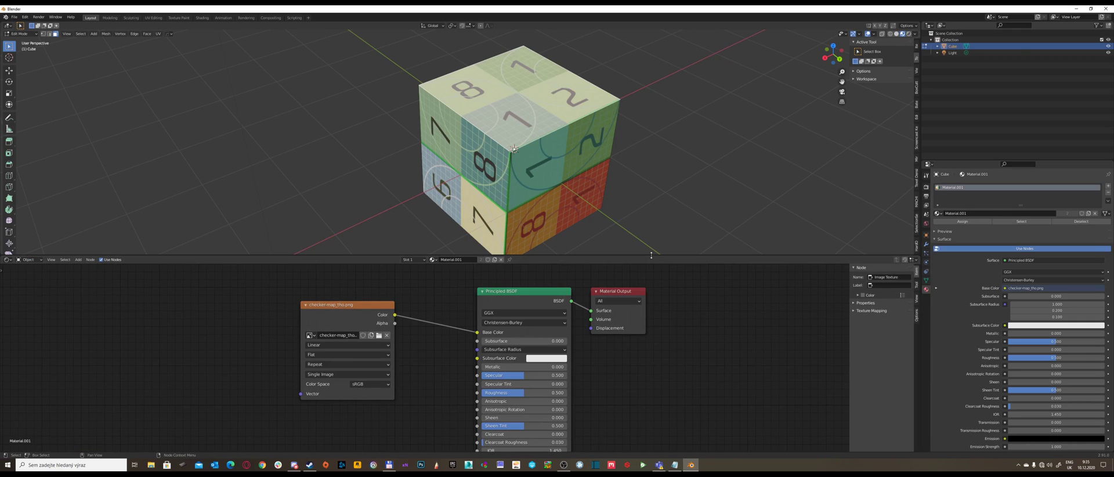
Join the Shader Editor area into the 3D Viewport so that the viewport fills the whole main area
right_click(651, 256)
left_click(639, 255)
left_click(560, 340)
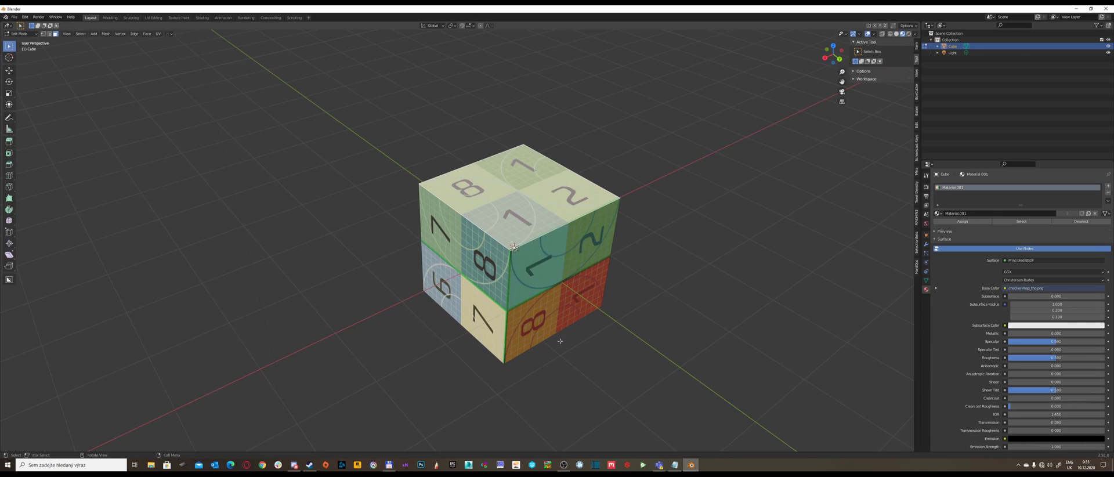
Inset the cube's top face by about 0.48 m and extrude the inner face upward about 1 m
middle_click_drag(504, 230, 538, 214)
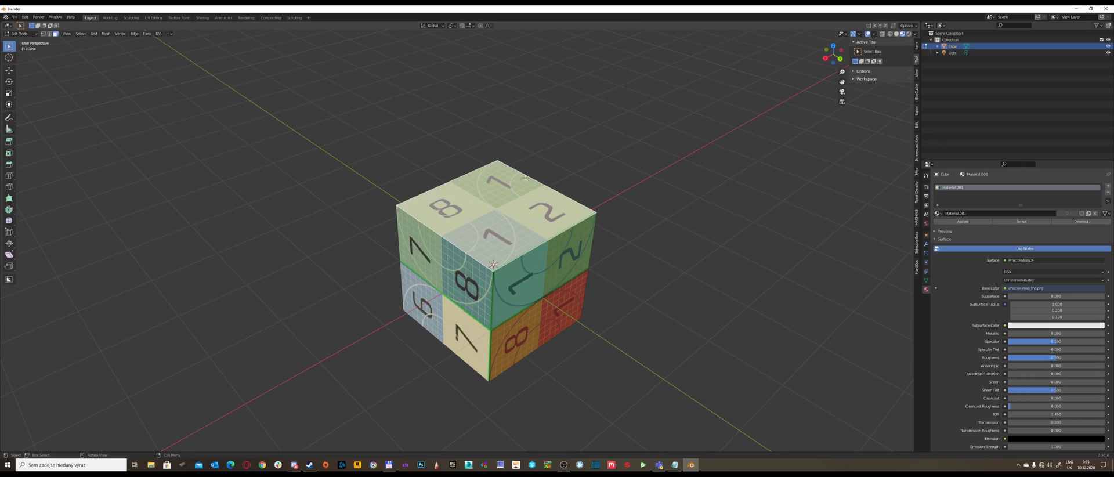
key("i")
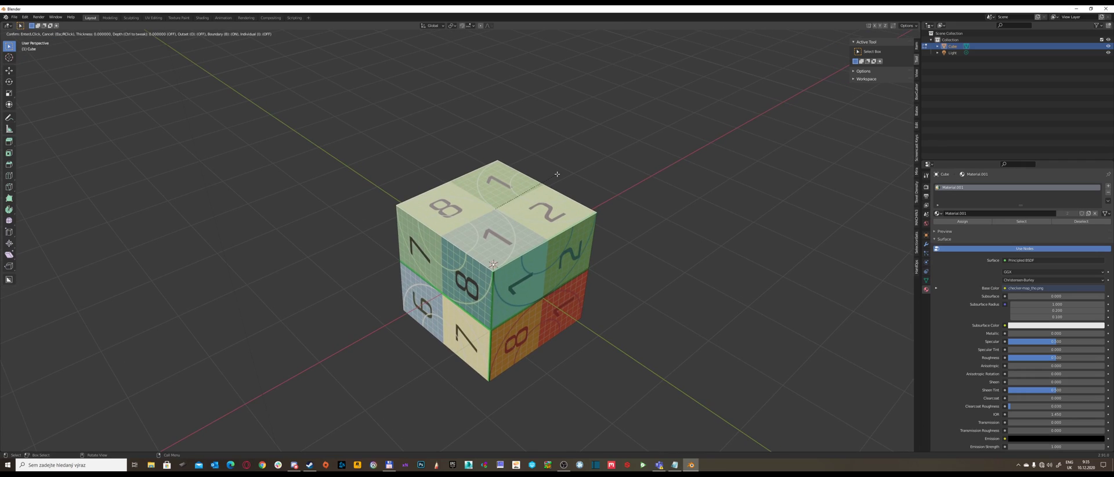
left_click(524, 185)
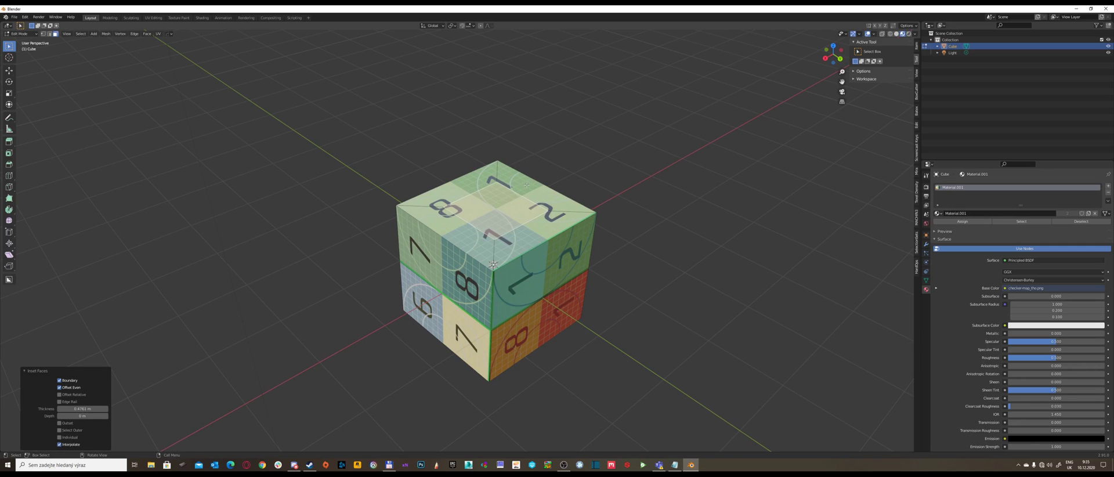
key("i")
key("Escape")
key("e")
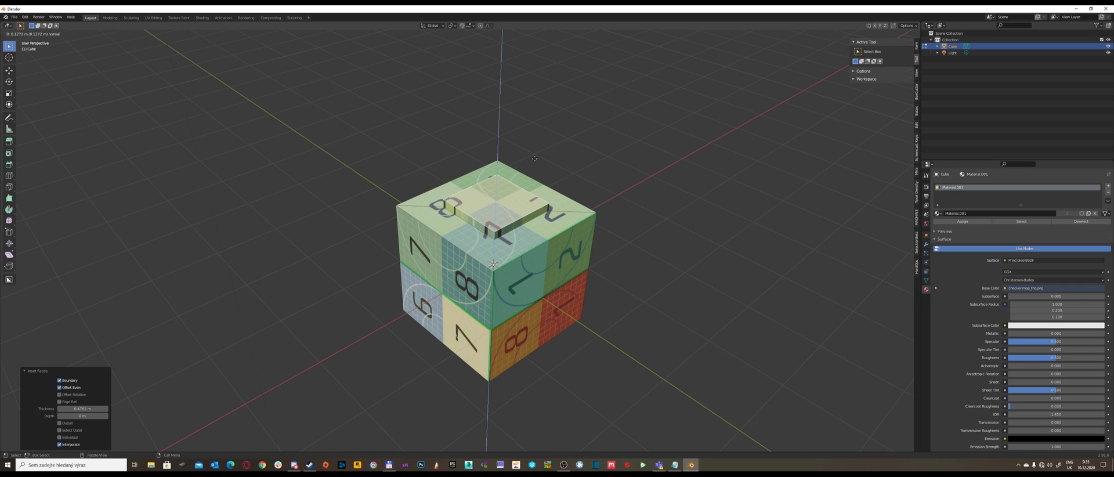
left_click(548, 145)
Bevel the top edges of the extruded block with many segments into a rounded cap, and return to Object Mode
middle_click_drag(546, 146, 549, 142)
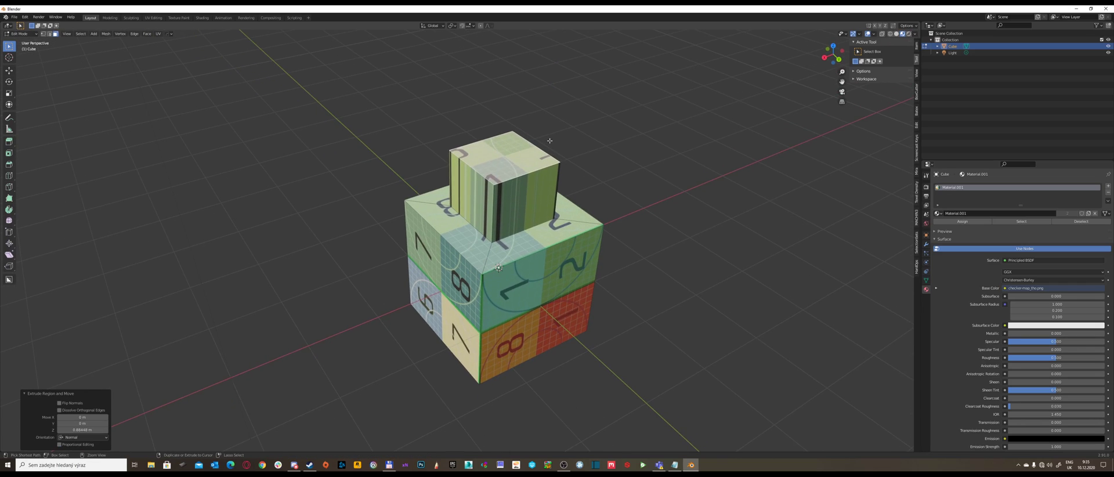
key("ctrl+b")
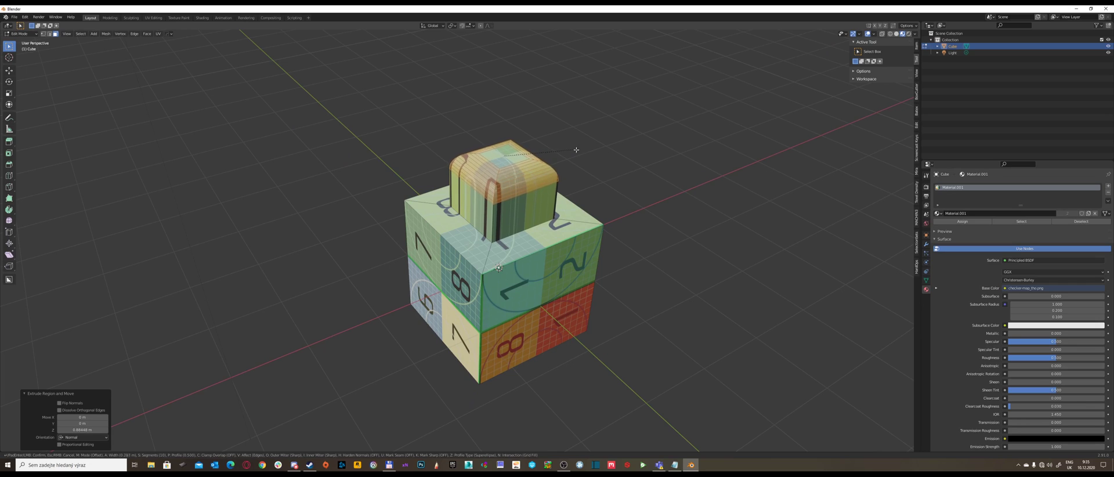
left_click(583, 153)
middle_click_drag(524, 190, 560, 208)
key("Tab")
left_click(530, 166)
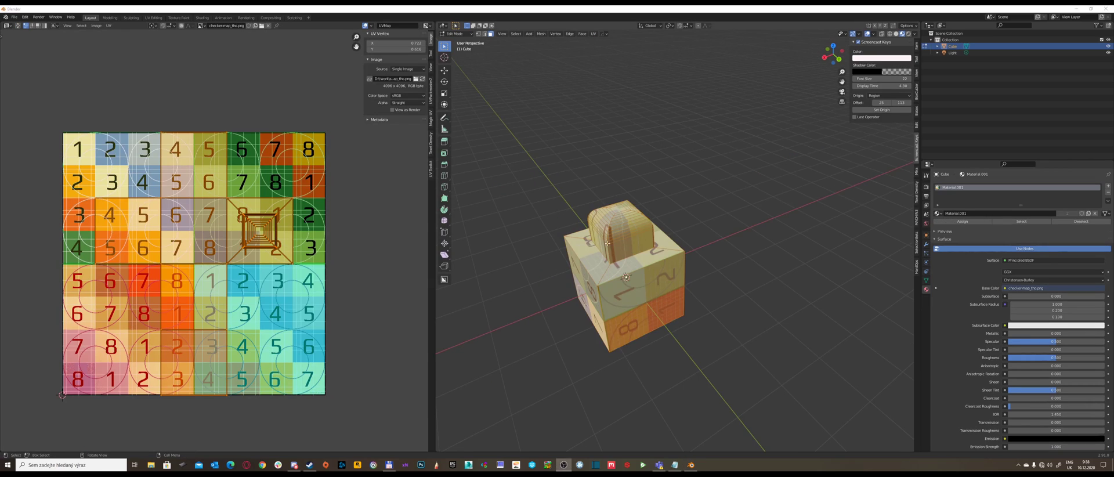
Look up the unwrap commands in the viewport and UV Editor, and unwrap all the mesh faces with the Angle Based method
key("u")
left_click(643, 237)
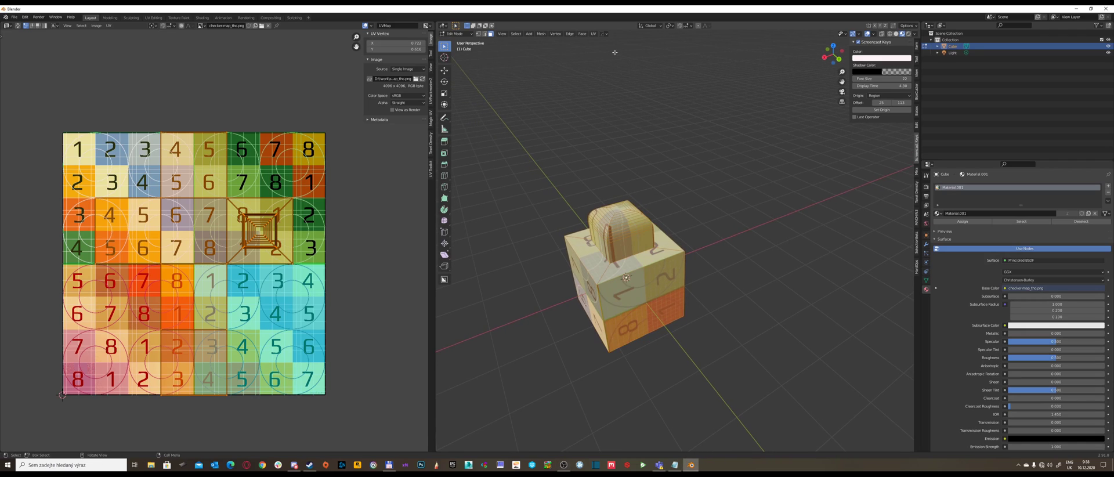
left_click(590, 35)
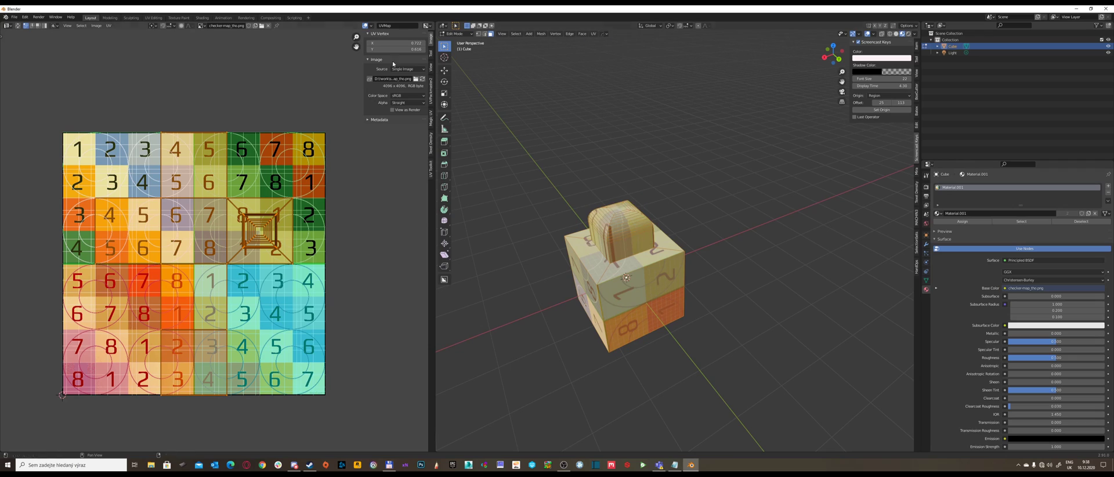
left_click(109, 25)
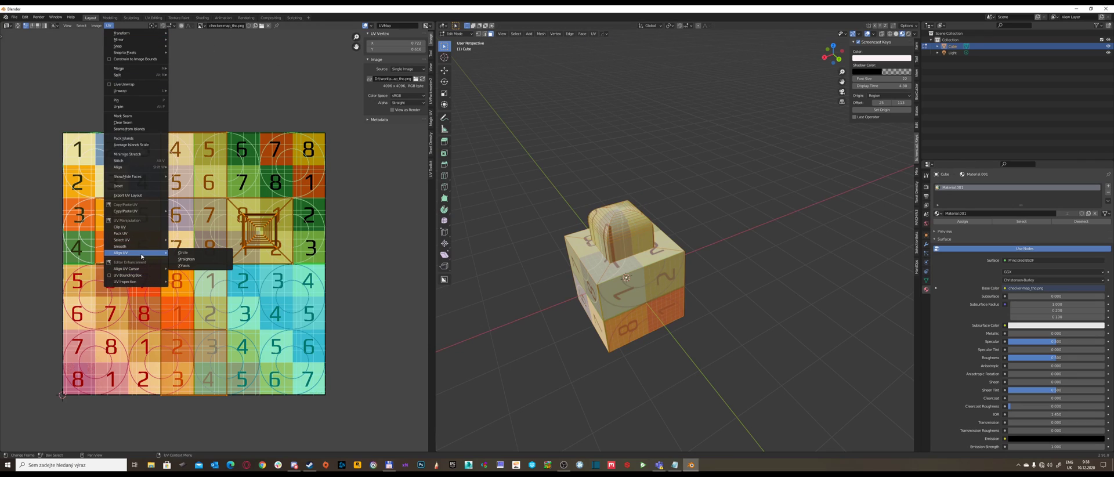
mouse_move(123, 92)
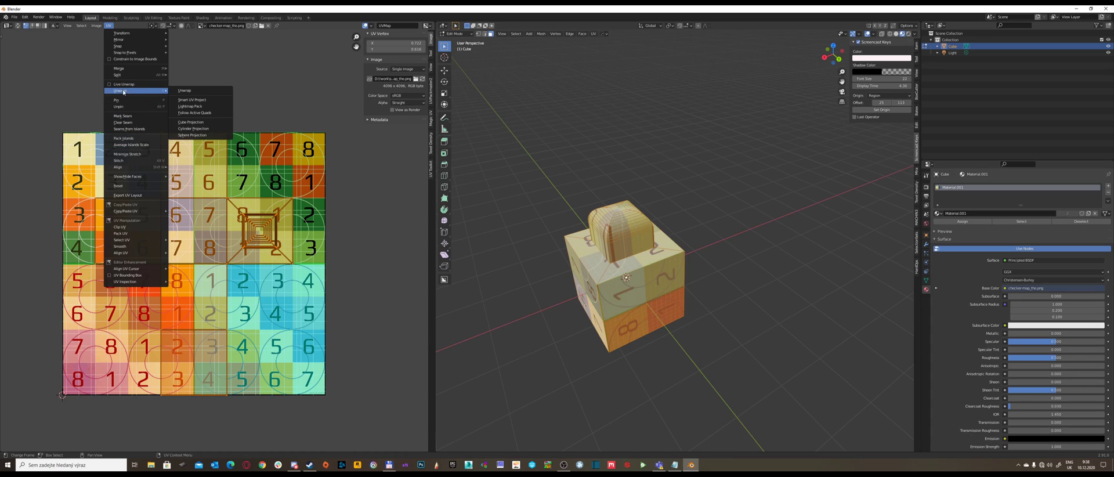
key("u")
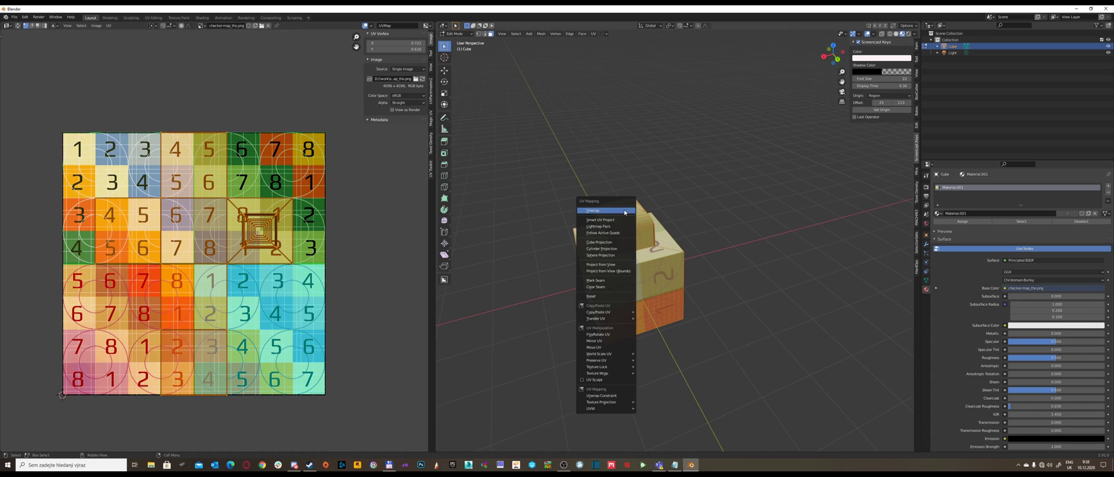
left_click(617, 211)
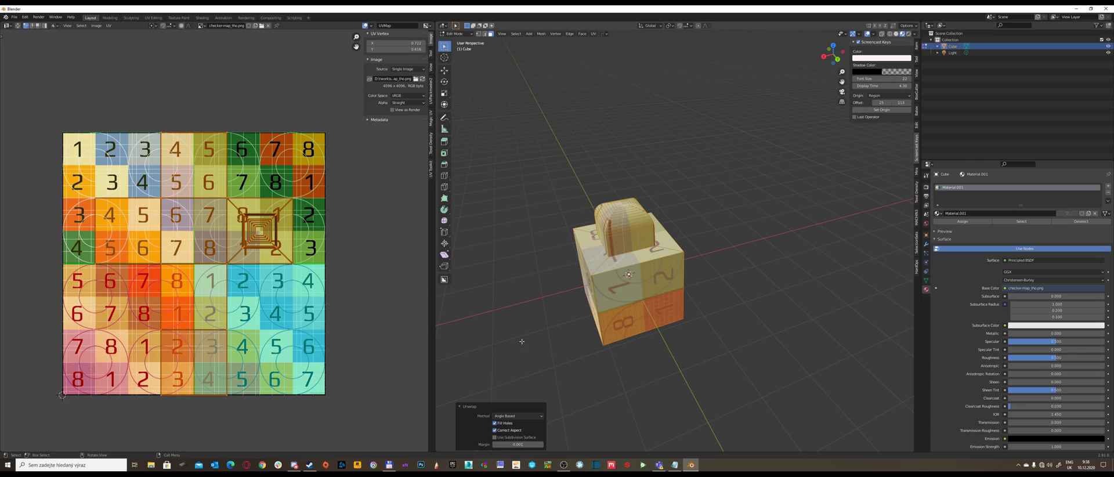
Change to edge selection mode and show the model in Solid viewport shading
scroll(521, 342, "up", 3)
middle_click_drag(521, 341, 679, 246)
key("Tab")
left_click(682, 288)
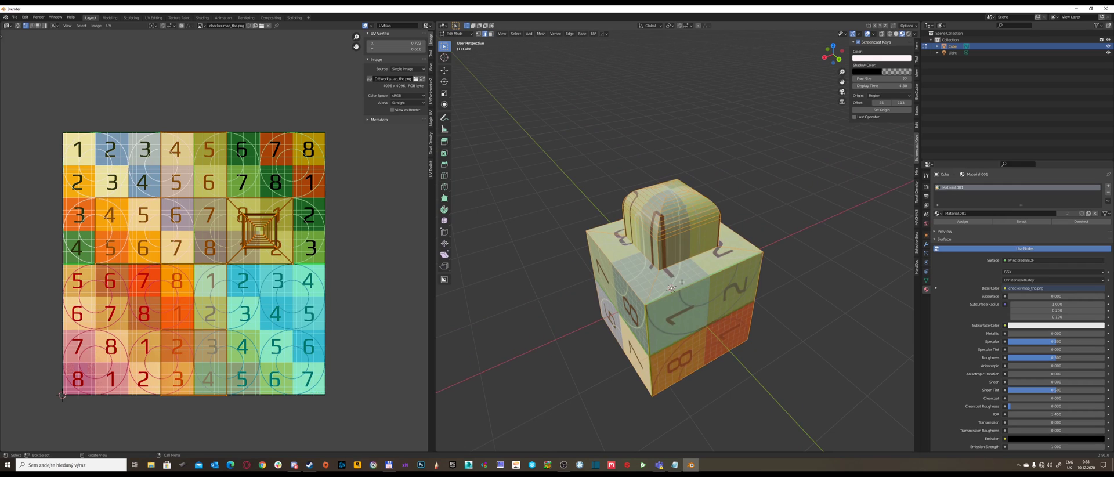
middle_click_drag(681, 287, 699, 262)
left_click(897, 34)
Mark seams along the cube's vertical corners, the top face diagonals and the corner edges of the rounded block
middle_click_drag(754, 227, 759, 194)
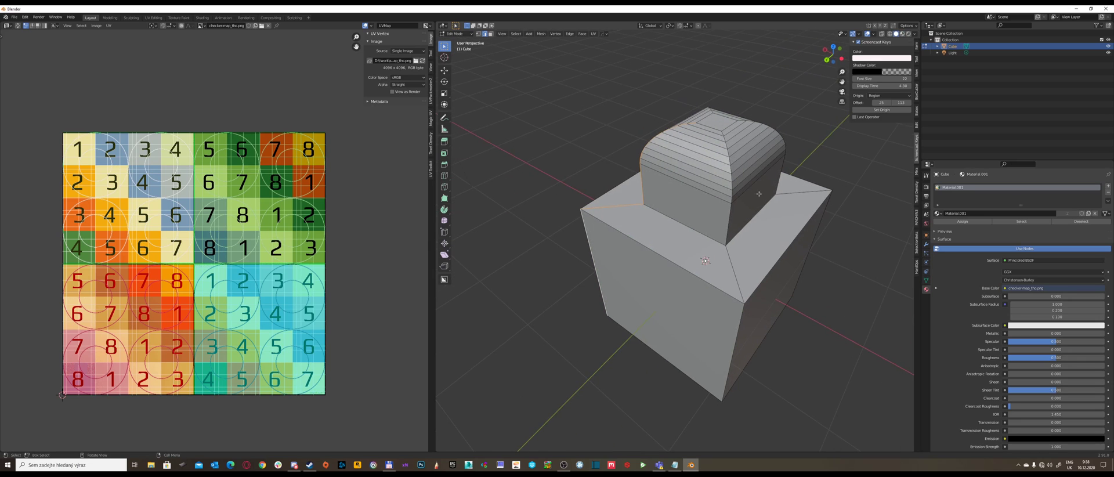
mouse_move(727, 223)
middle_mouse_down()
mouse_move(675, 260)
mouse_move(637, 219)
mouse_move(721, 236)
middle_mouse_up()
right_click(735, 245)
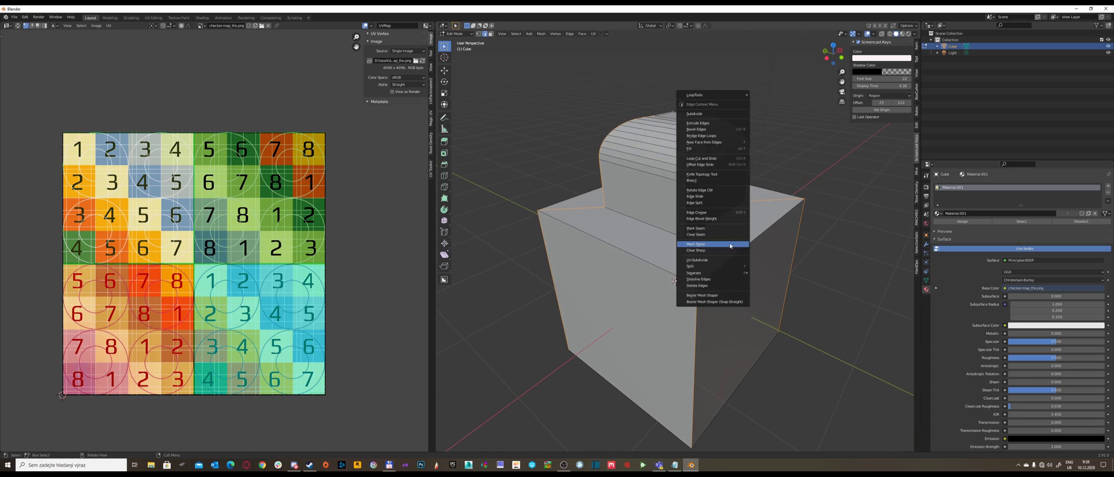
left_click(715, 230)
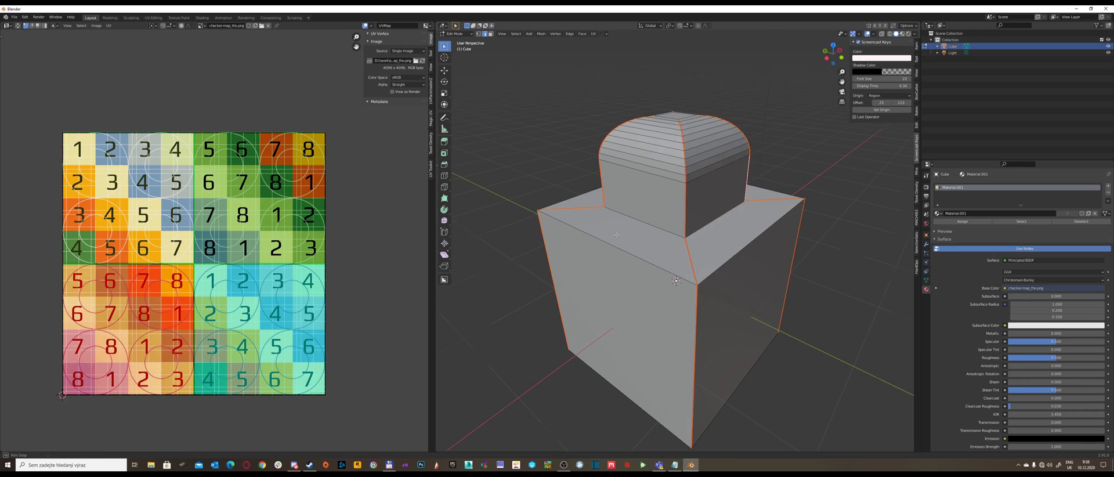
Mark seams around the cube's top rim and around the base of the rounded block
middle_click_drag(716, 230, 705, 231)
right_click(708, 220)
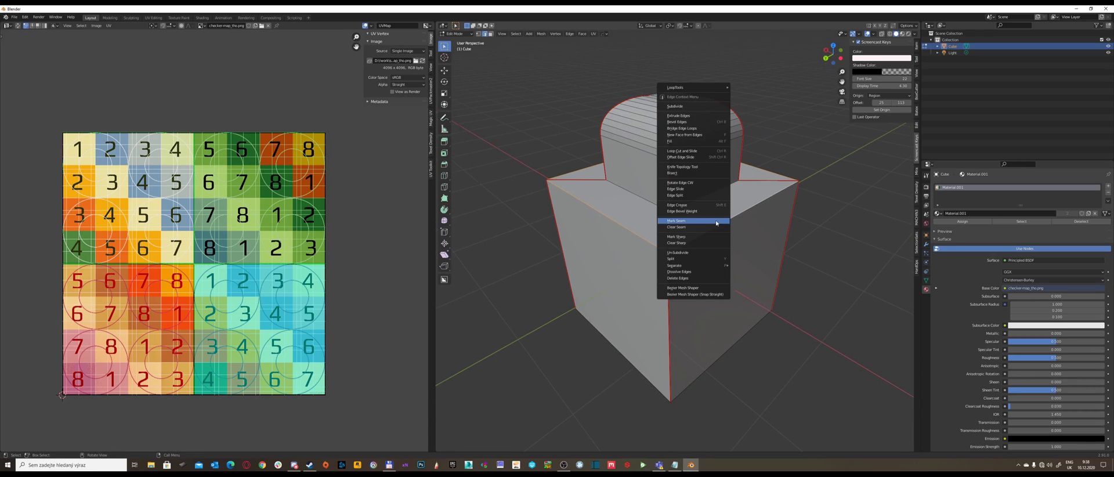
left_click(711, 216)
left_click(697, 201, "alt")
right_click(697, 201)
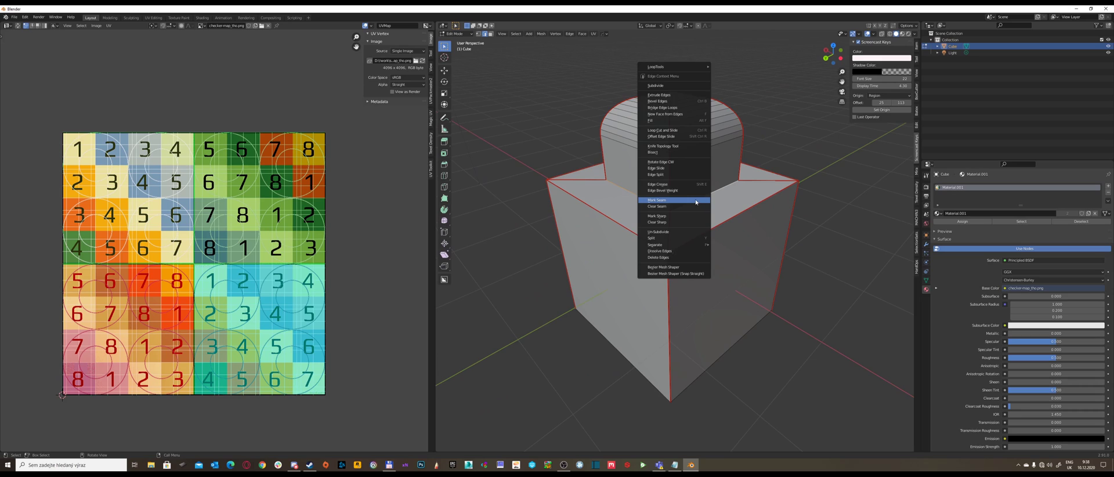
left_click(697, 200)
Mark the border of the small flat face on top of the rounded block as a seam
mouse_move(696, 200)
middle_mouse_down()
mouse_move(675, 221)
mouse_move(706, 206)
middle_mouse_up()
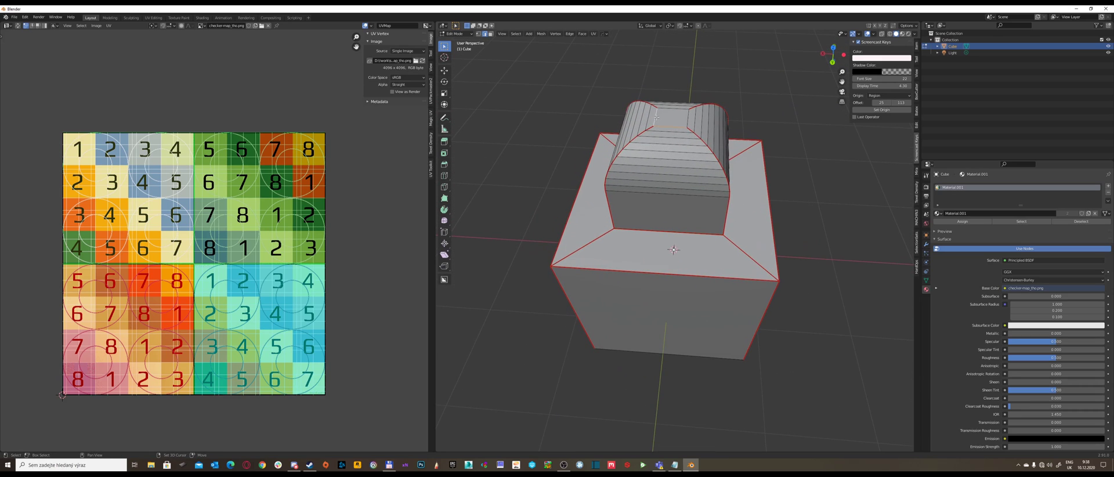
right_click(685, 114)
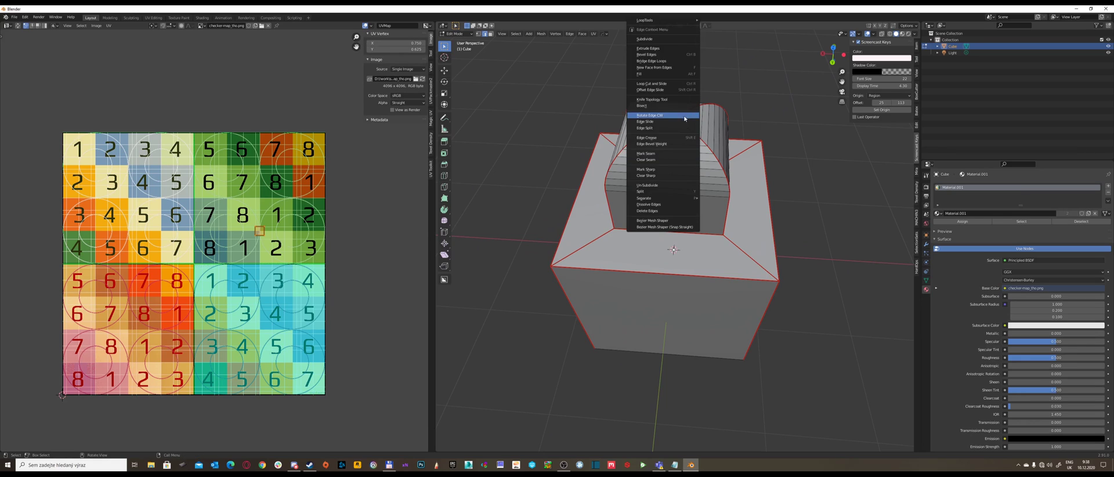
mouse_move(668, 202)
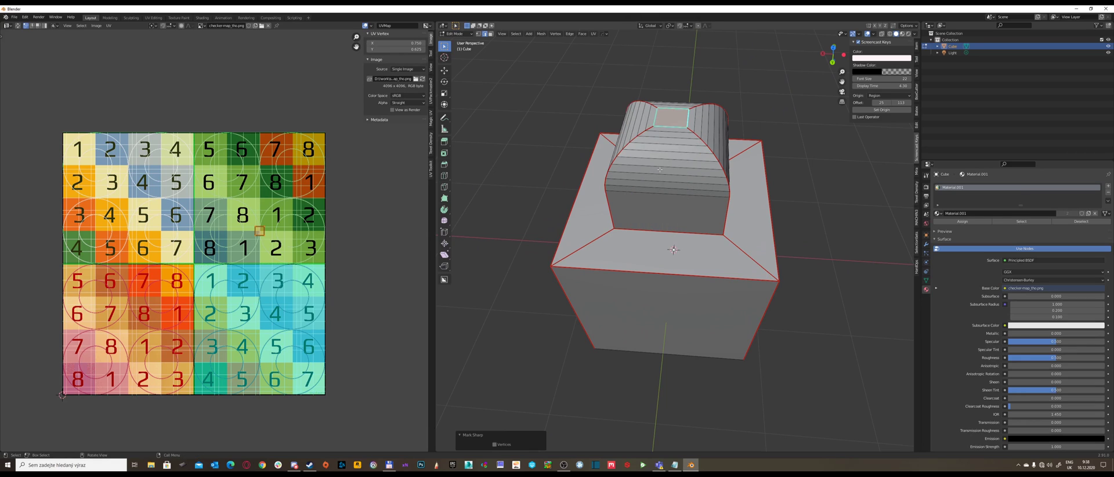
right_click(641, 156)
left_click(641, 155)
Mark the edges around the cube's bottom face as seams
middle_click_drag(641, 155, 677, 206)
left_click(650, 244, "alt")
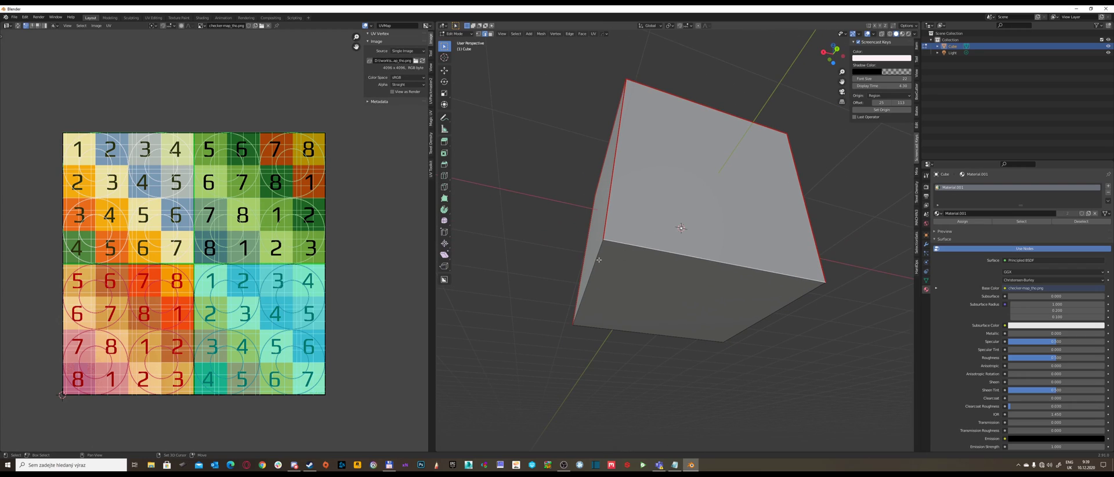
left_click(664, 336, "alt+shift")
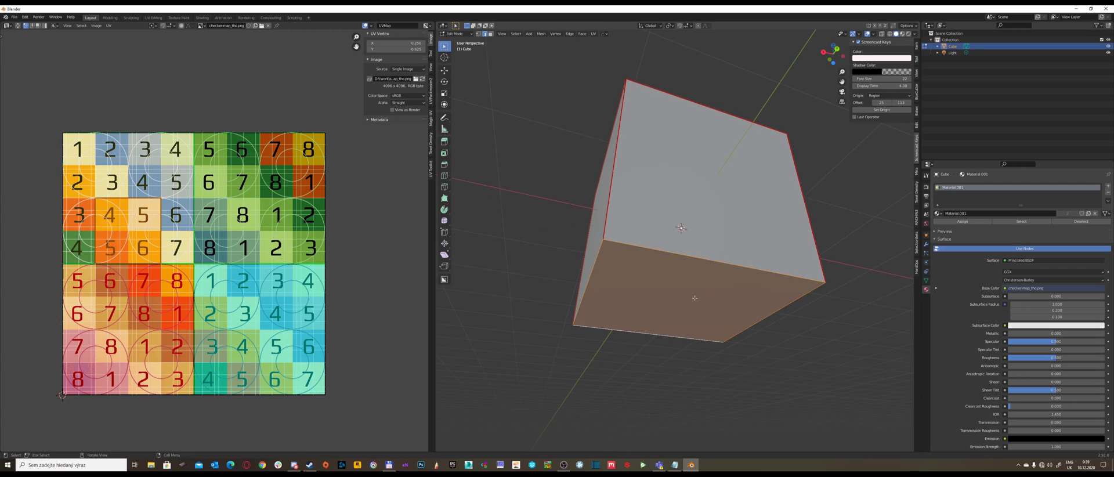
right_click(662, 290)
left_click(662, 291)
Select all faces of the model and unwrap them along the marked seams
middle_click_drag(662, 290, 667, 271)
key("a")
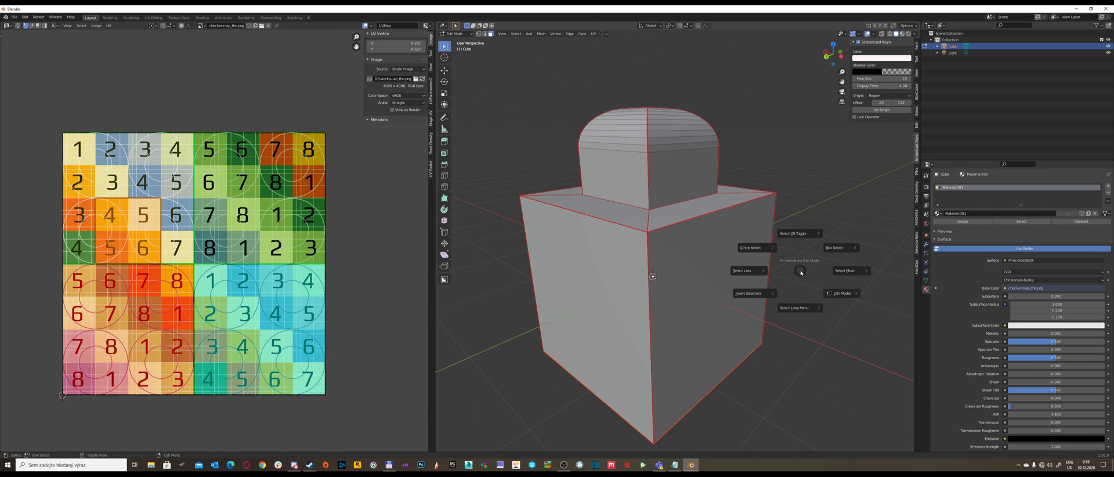
left_click(818, 229)
key("a")
left_click(809, 210)
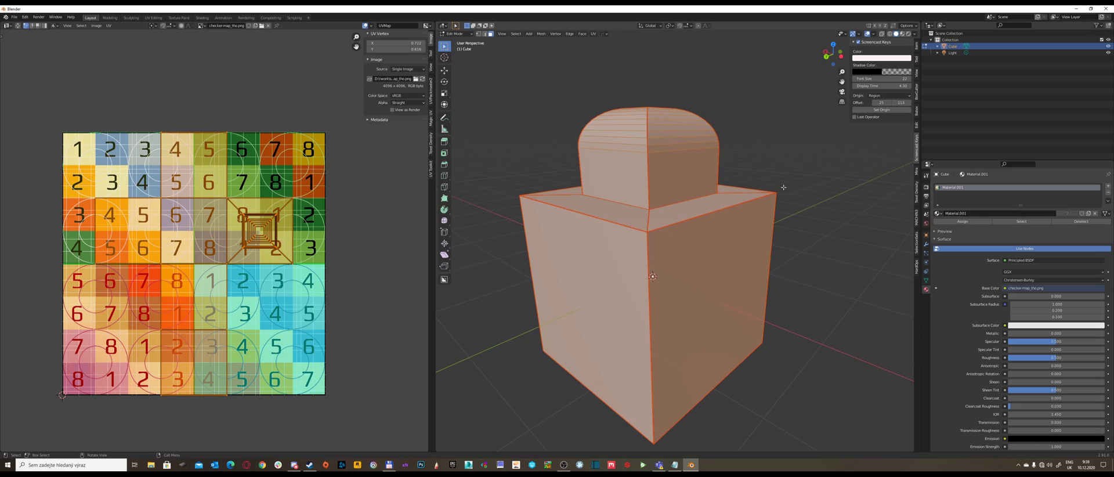
middle_click_drag(783, 188, 664, 205)
key("u")
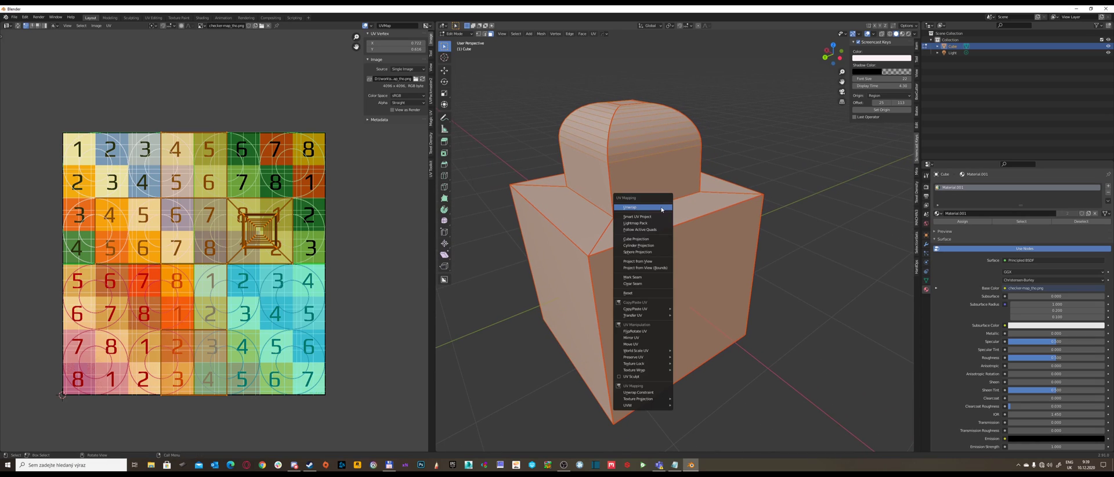
left_click(661, 208)
Move all the unwrapped UV islands along the X axis until they lie completely outside the checker image
scroll(325, 224, "down", 6)
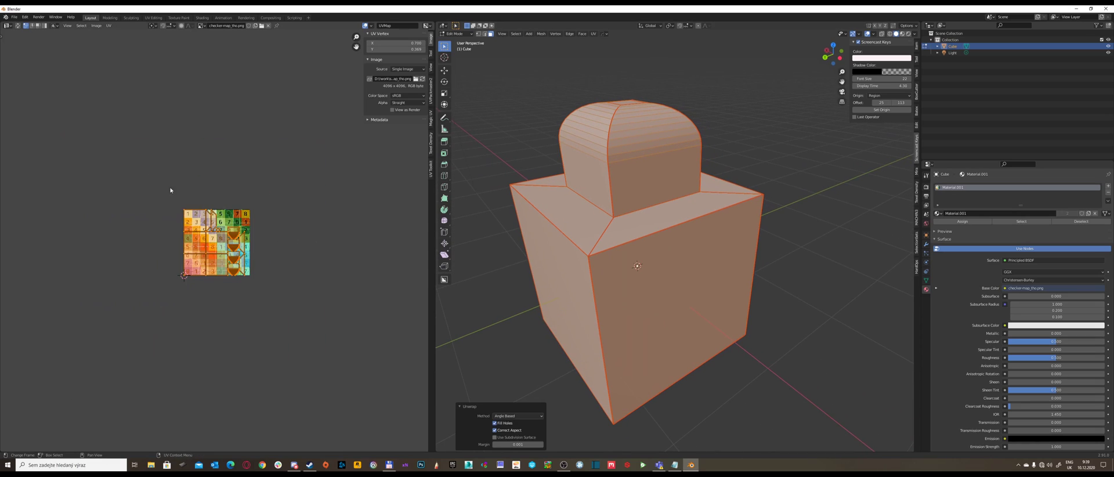
key("g")
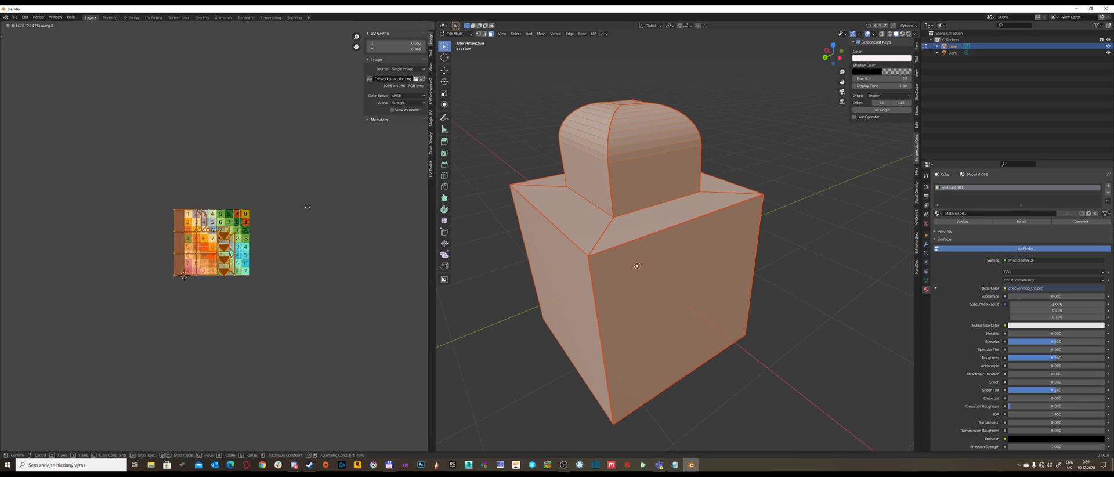
left_click(230, 210)
scroll(224, 245, "up", 3)
Show the model in Material Preview shading and return to Object Mode to inspect the checker pattern on its faces
middle_click_drag(546, 180, 564, 187)
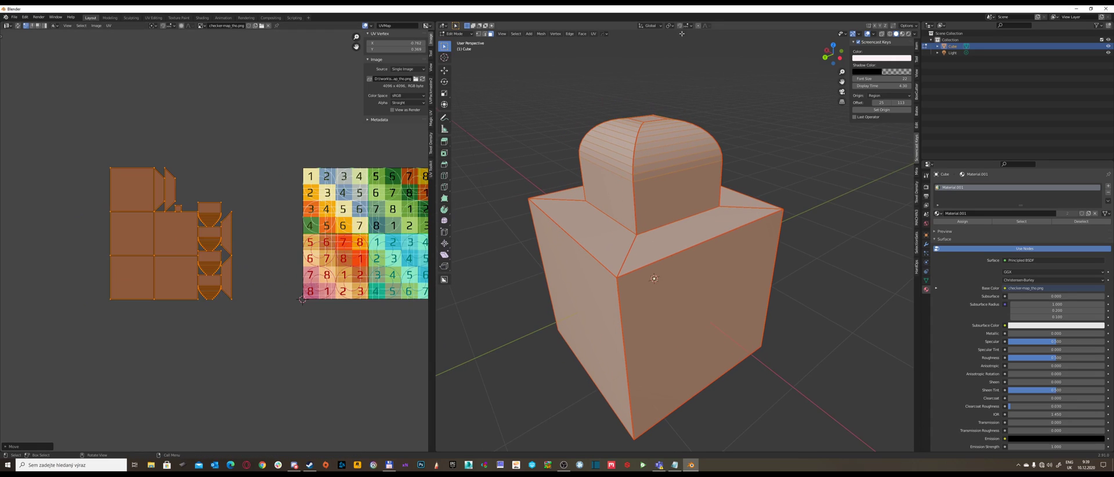
left_click(902, 35)
middle_click_drag(830, 87, 685, 220)
key("Tab")
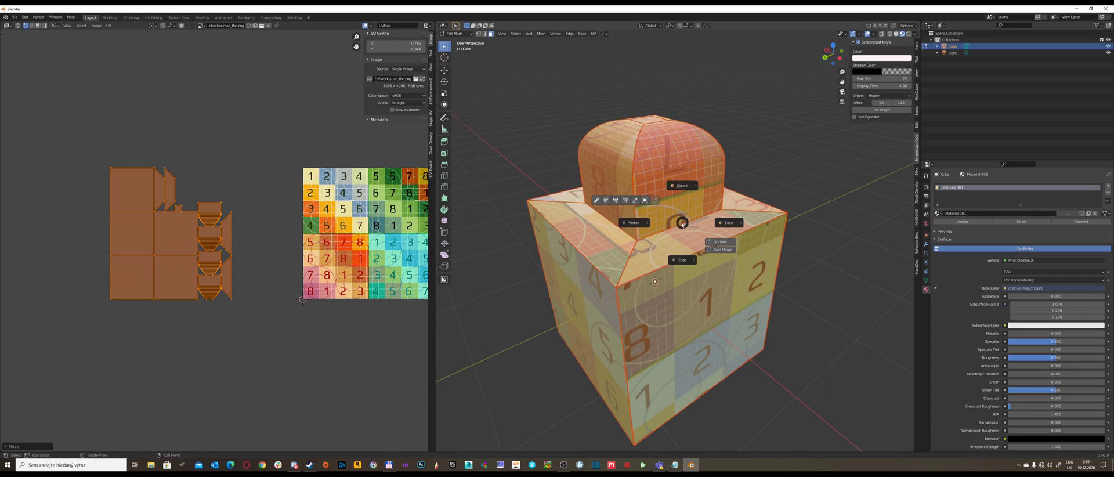
left_click(688, 188)
middle_click_drag(688, 188, 576, 272)
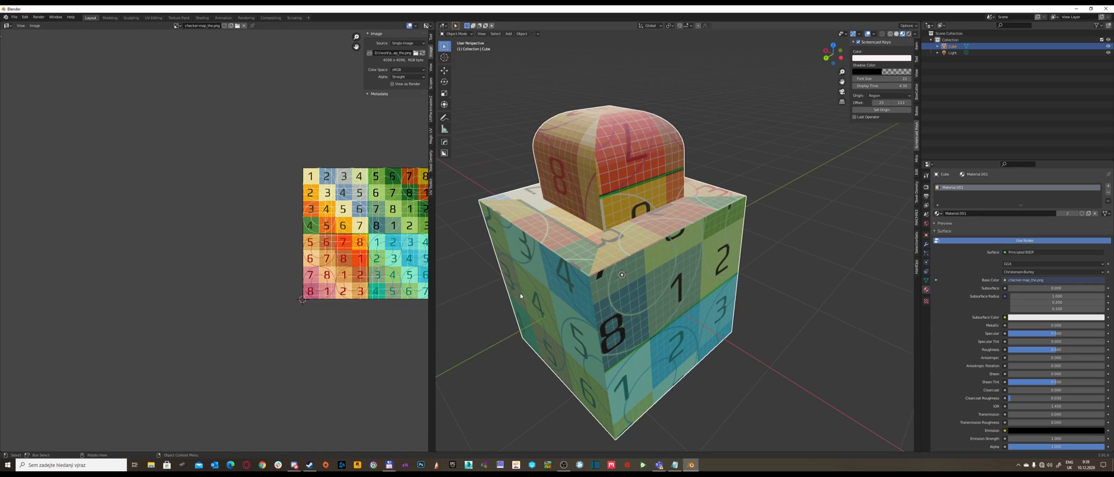
Enter face editing on the cube model and toggle Live Unwrap for its UVs
key("Tab")
left_click(607, 307)
mouse_move(607, 308)
middle_mouse_down()
mouse_move(580, 279)
mouse_move(607, 307)
middle_mouse_up()
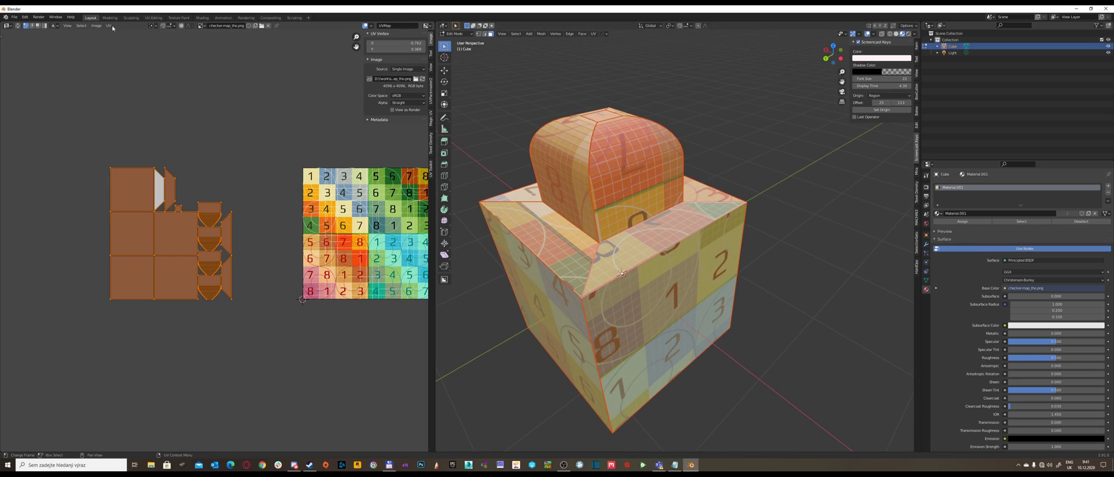
left_click(109, 26)
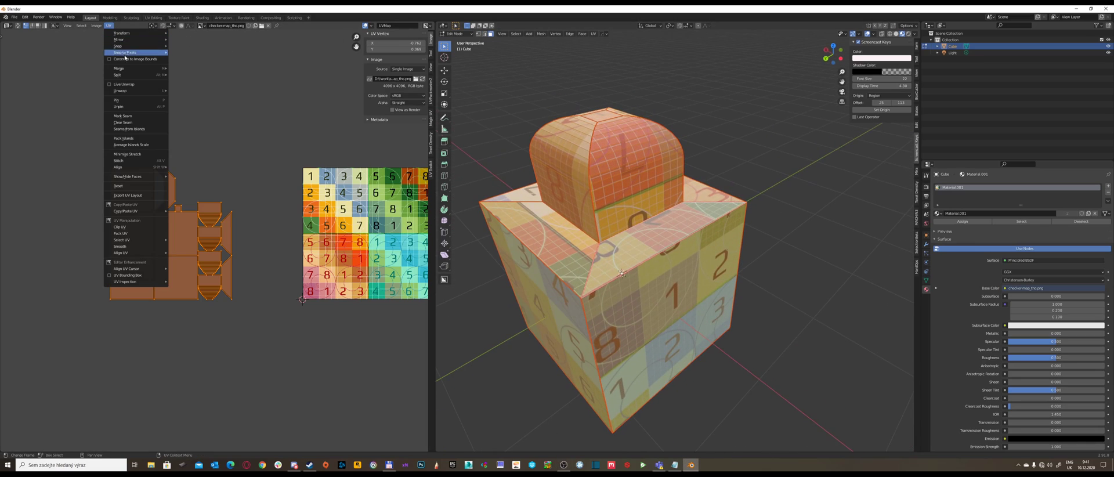
left_click(129, 84)
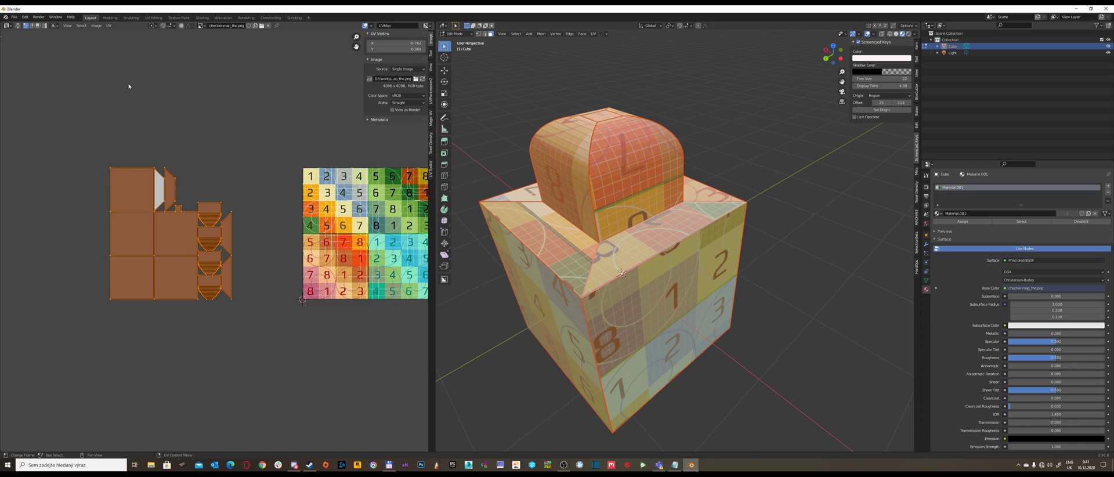
Bevel the vertical corner edge of the cube's lower block into a multi-segment rounded corner about 0.6 m wide
middle_click_drag(690, 191, 648, 201)
left_click(650, 208)
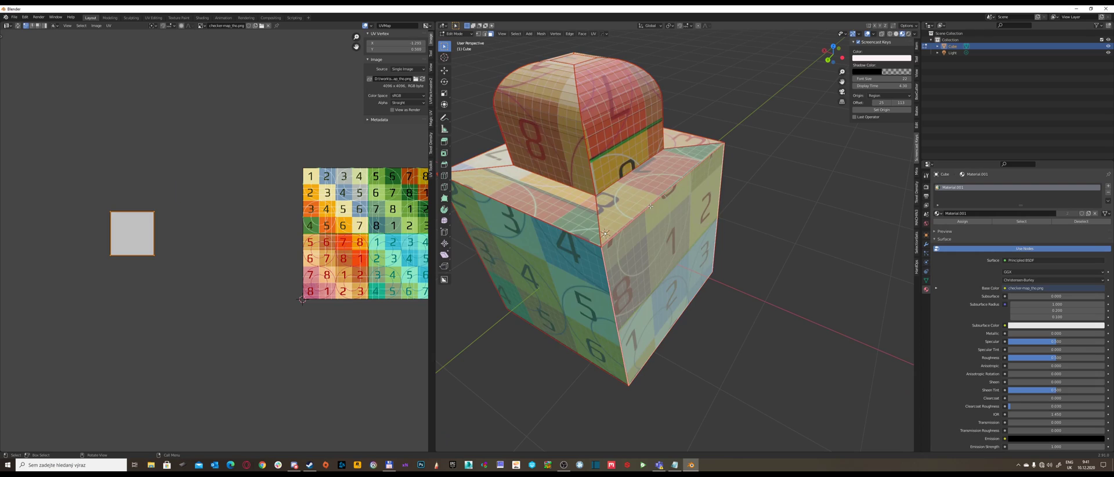
left_click(582, 282)
middle_click_drag(581, 284, 598, 259, "shift")
key("Tab")
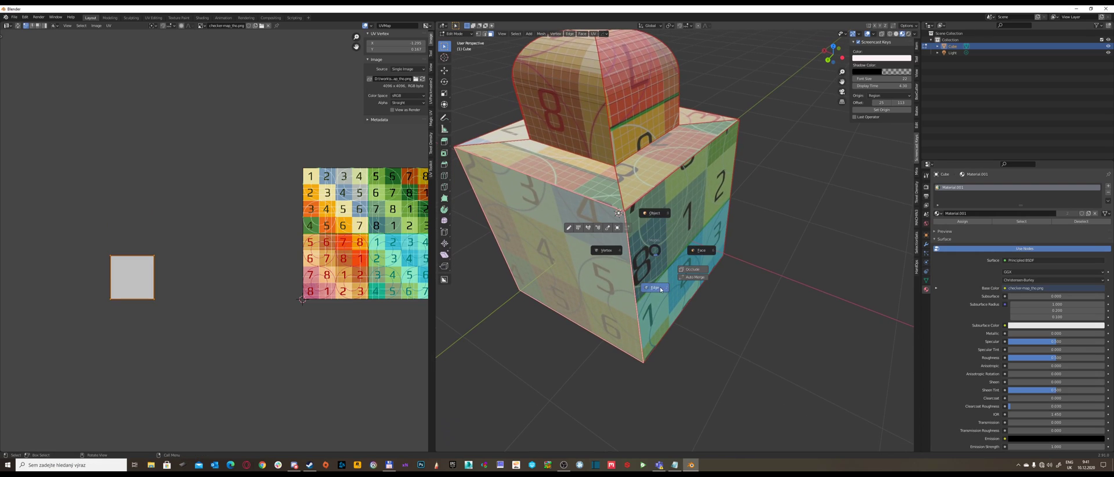
left_click(660, 289)
middle_click_drag(732, 192, 739, 161)
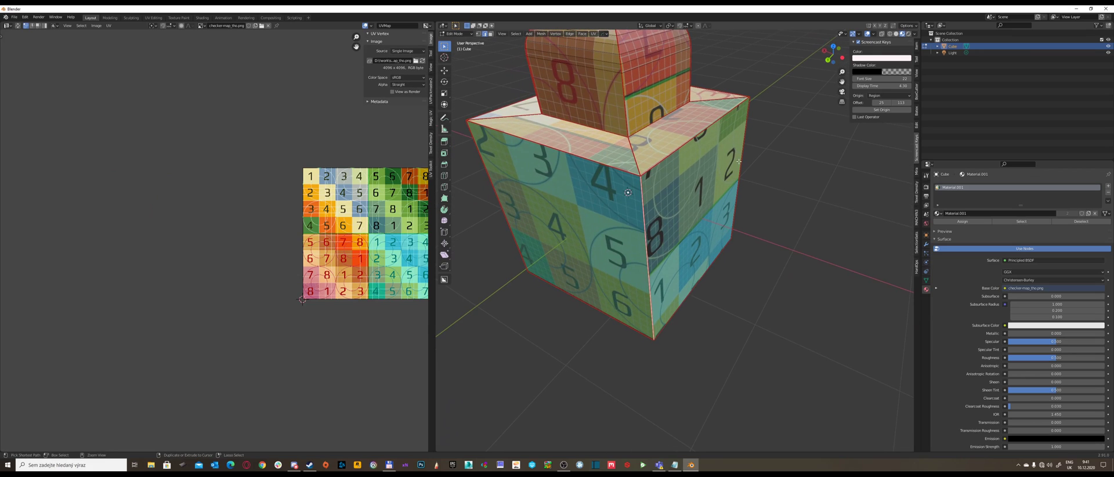
left_click(648, 261)
key("ctrl+b")
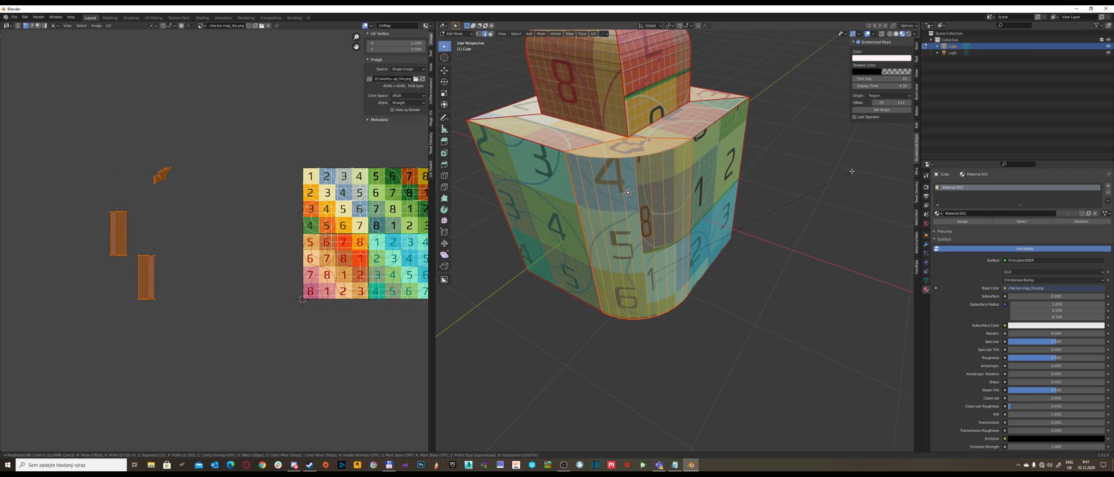
left_click(838, 174)
middle_click_drag(838, 174, 792, 193)
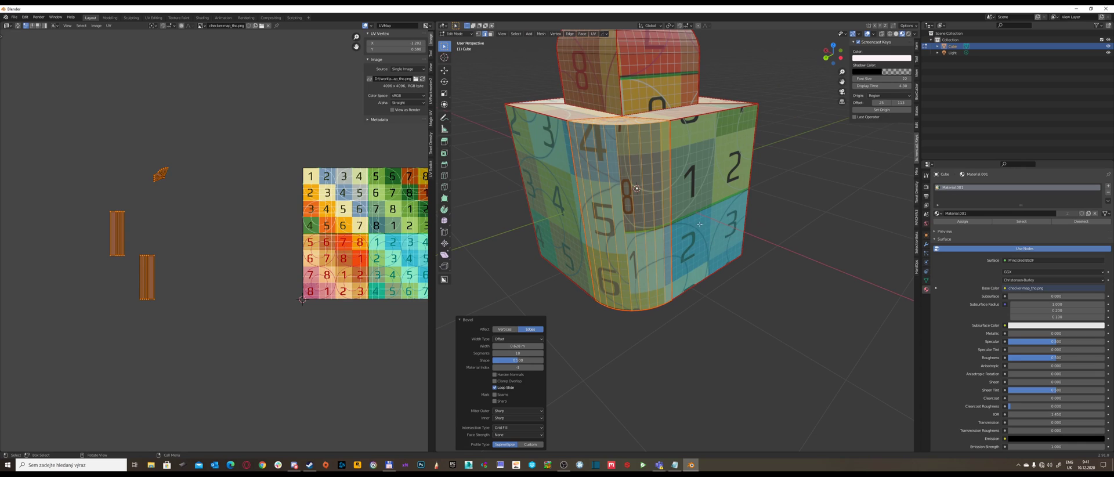
Return to Object Mode and inspect the checker texture on the rounded corner and the adjoining sides
key("Tab")
left_click(733, 225)
middle_click_drag(734, 226, 750, 227)
key("Tab")
middle_click_drag(700, 199, 633, 205)
Select the flat side face of the lower block, extrude it outward, and return to Object Mode
key("Tab")
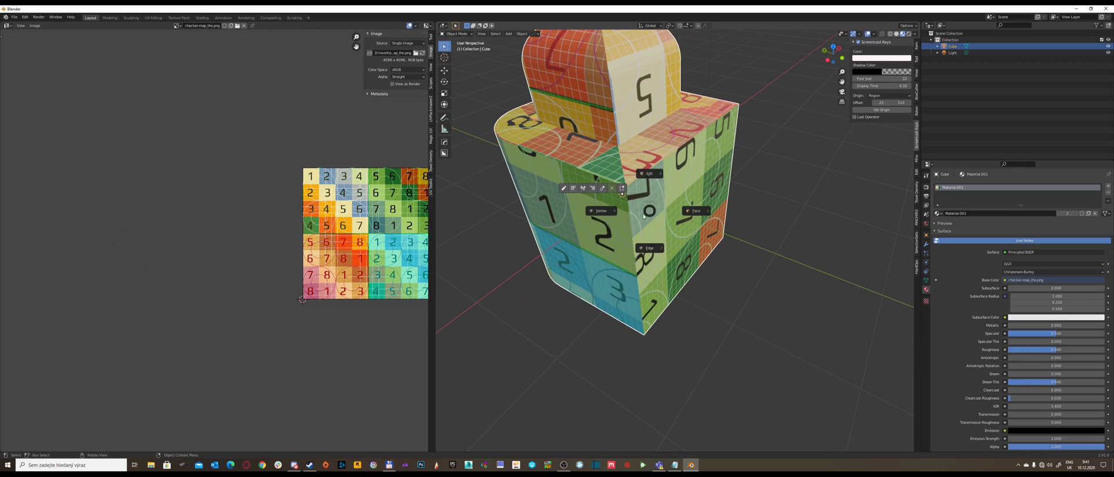
left_click(657, 251)
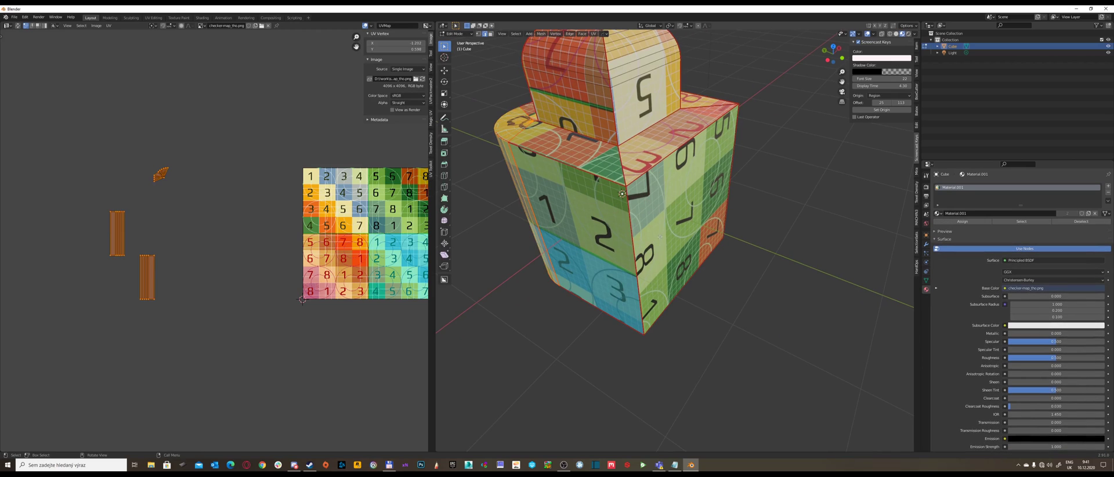
key("Tab")
left_click(760, 263)
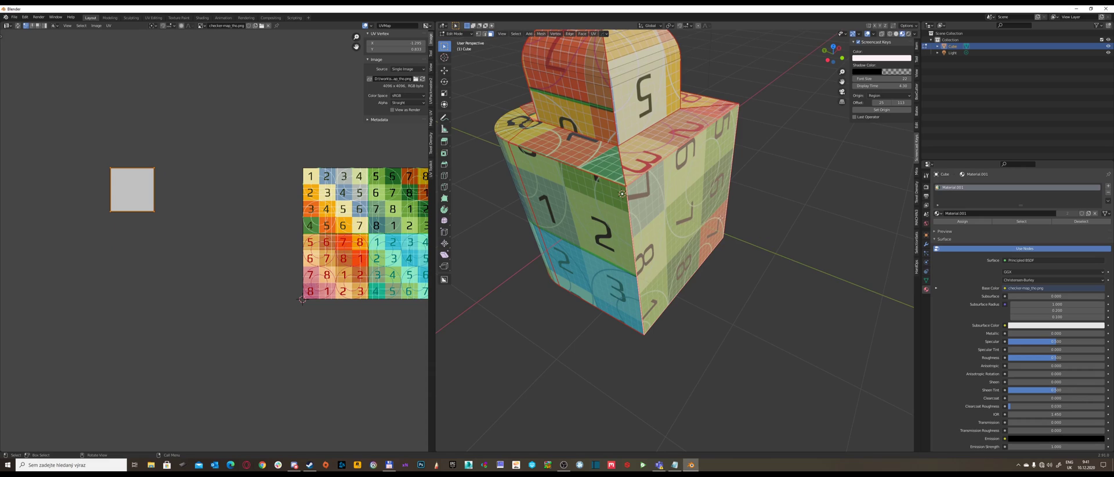
middle_click_drag(761, 263, 682, 226)
key("e")
left_click(795, 226)
key("Tab")
Mark seams on the edges of the extruded side block in edge editing
key("Tab")
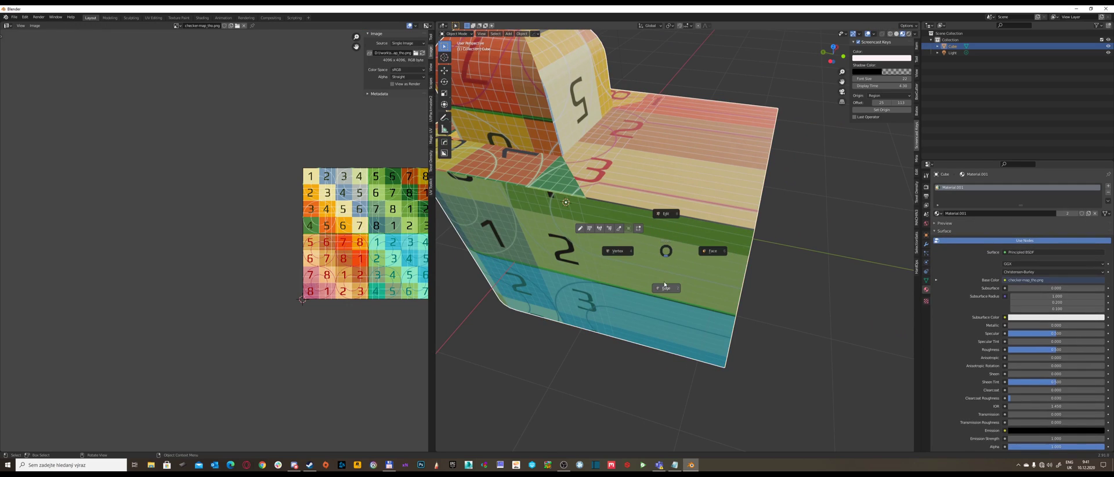
left_click(667, 259)
middle_click_drag(670, 214, 737, 265)
right_click(697, 232)
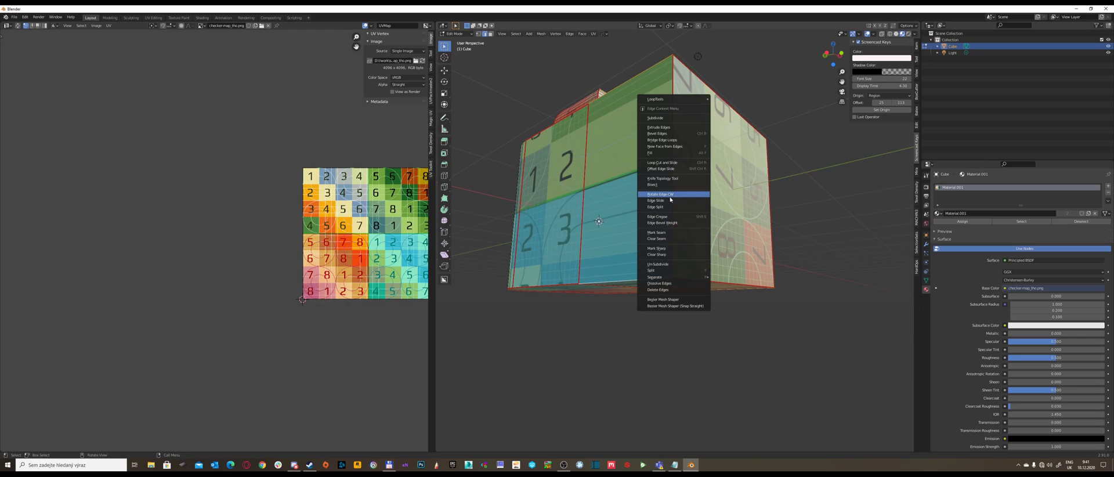
left_click(671, 233)
mouse_move(670, 233)
middle_mouse_down()
mouse_move(672, 254)
mouse_move(636, 232)
mouse_move(683, 237)
middle_mouse_up()
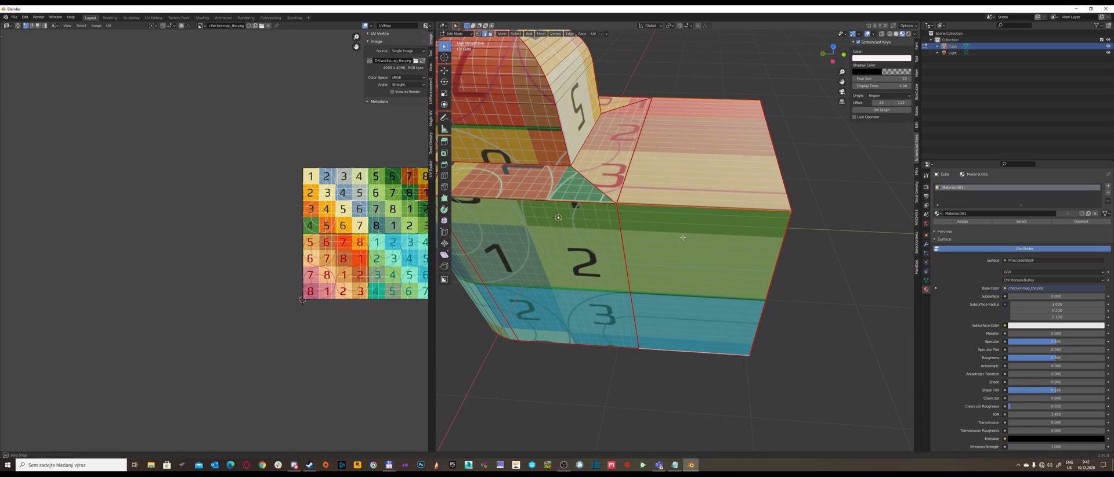
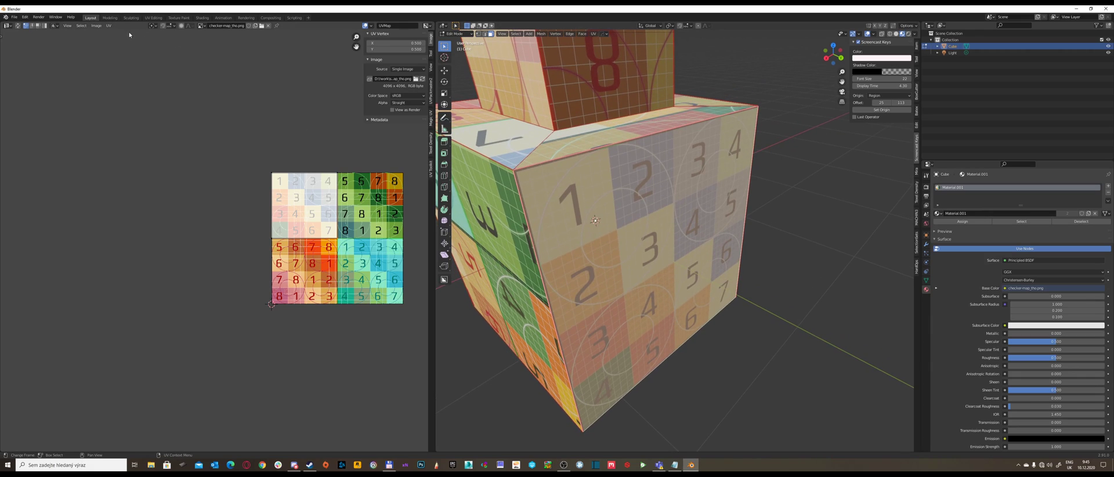
Toggle Live Unwrap again and inset the selected side face of the lower block by about 0.26 m
left_click(108, 26)
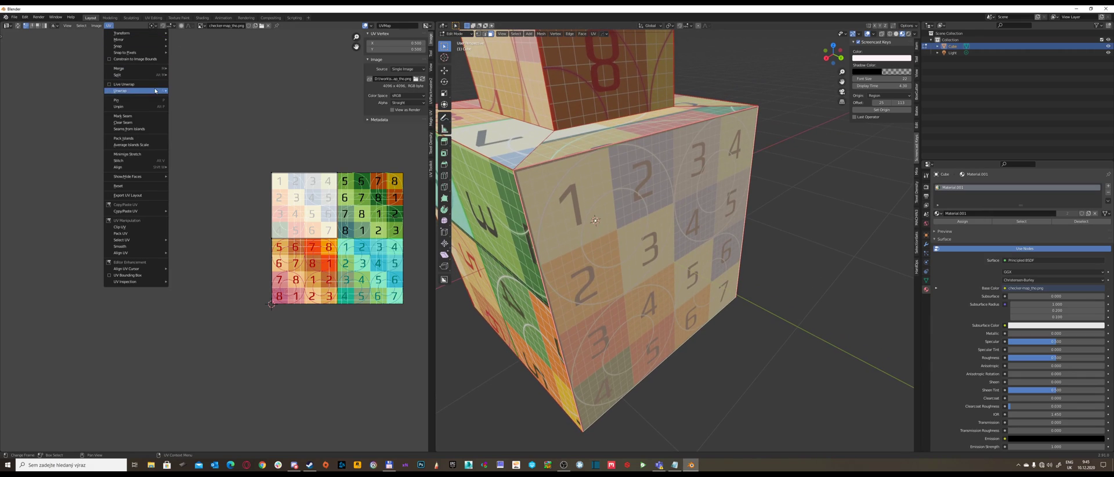
left_click(130, 85)
middle_click_drag(608, 185, 674, 182)
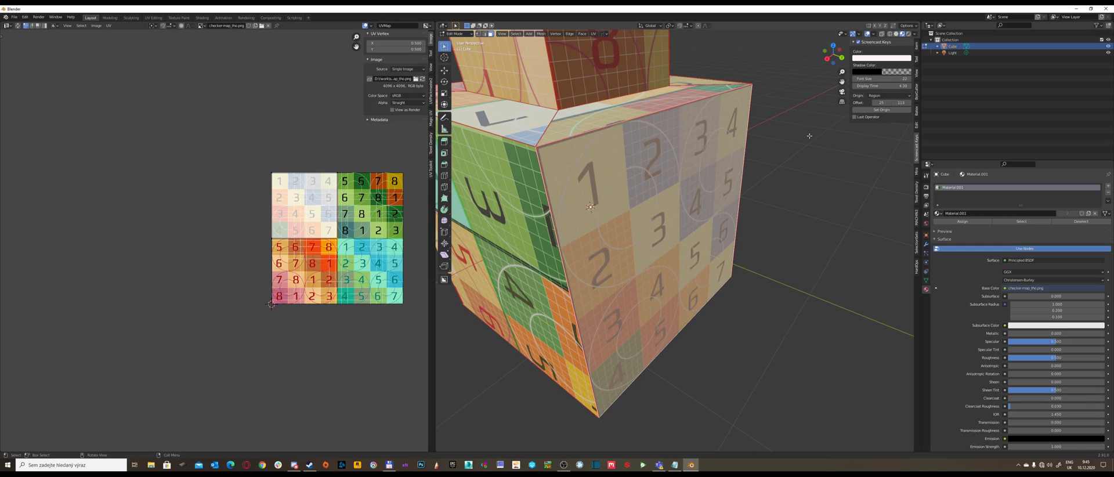
key("i")
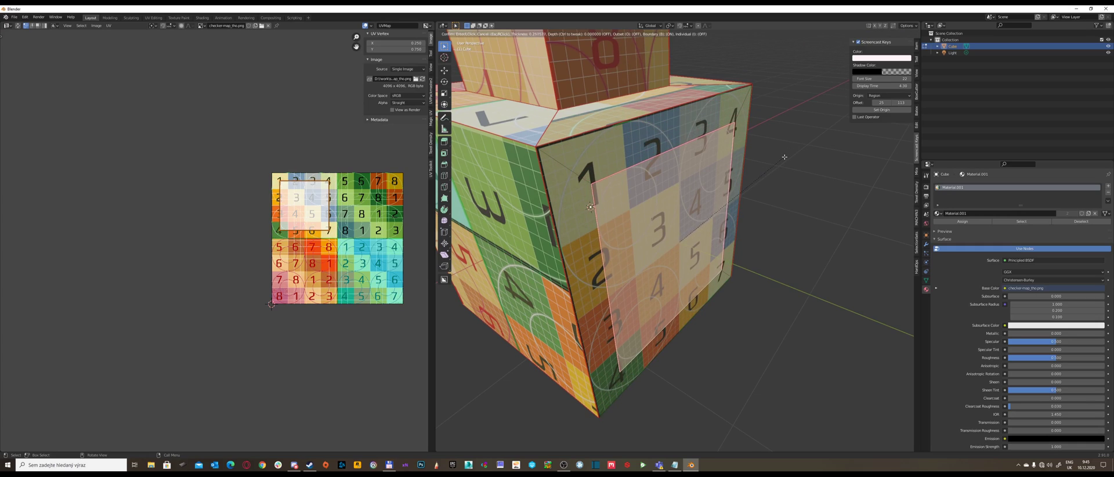
left_click(732, 174)
Inset the inner face again with outward depth to form a tapered block, and review the model in Object Mode
key("i")
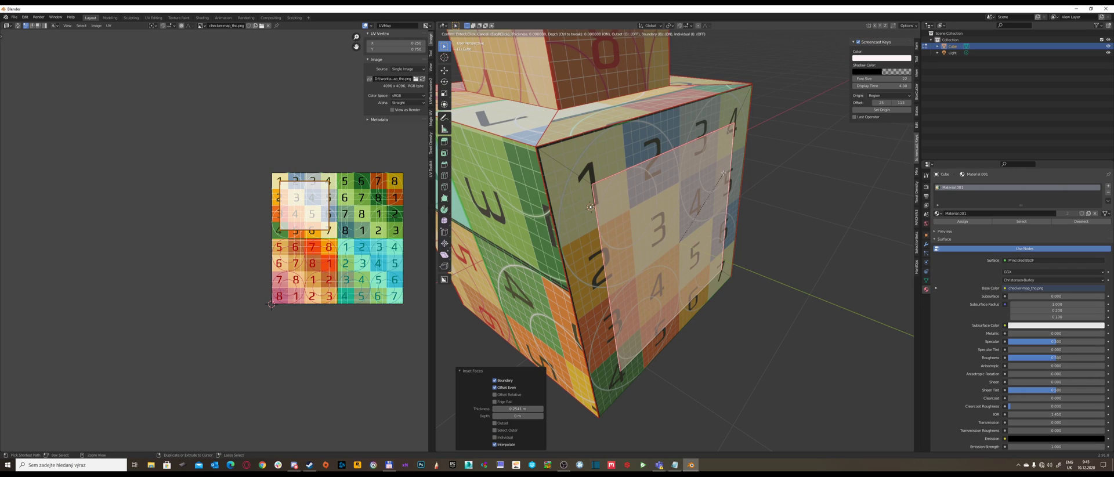
left_click(762, 214)
middle_click_drag(762, 214, 733, 204)
key("Tab")
left_click(735, 168)
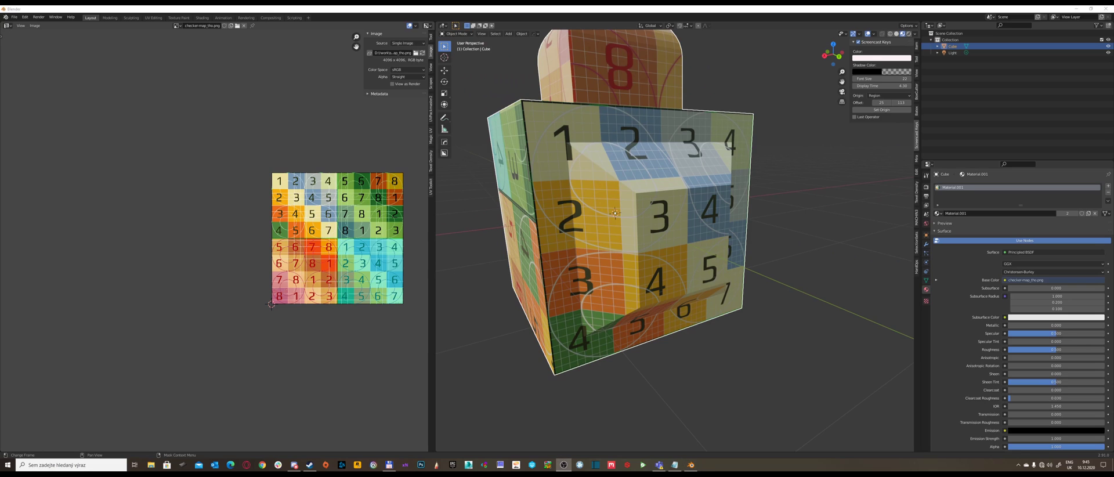
scroll(615, 232, "down", 4)
middle_click_drag(626, 255, 610, 133)
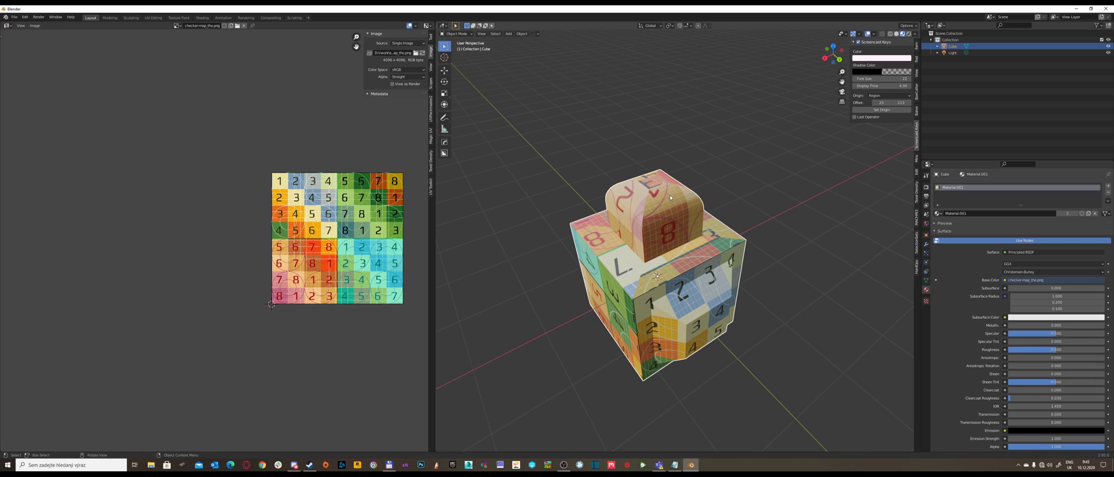
middle_click_drag(650, 235, 666, 231)
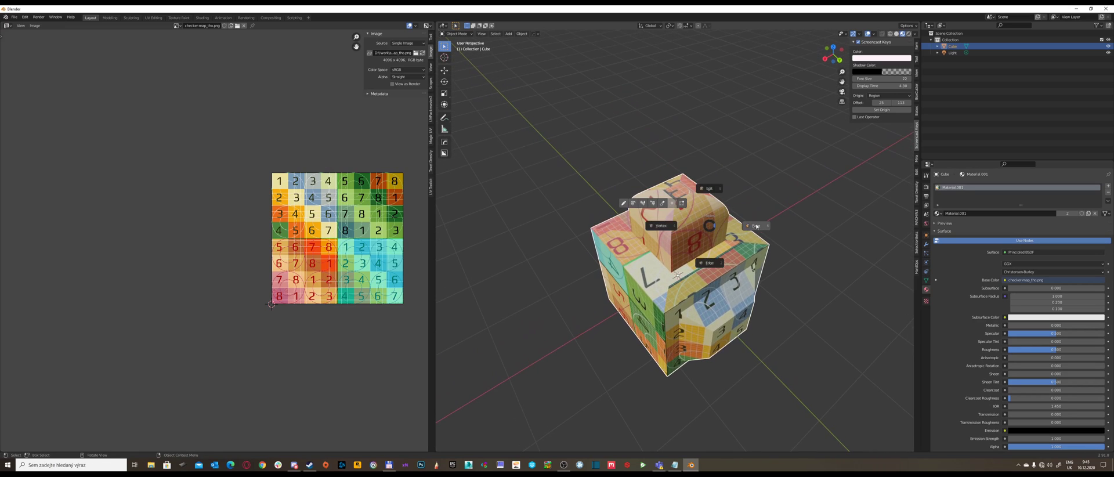
Enter face editing and select all faces of the model
key("Tab")
left_click(776, 219)
key("a")
key("a")
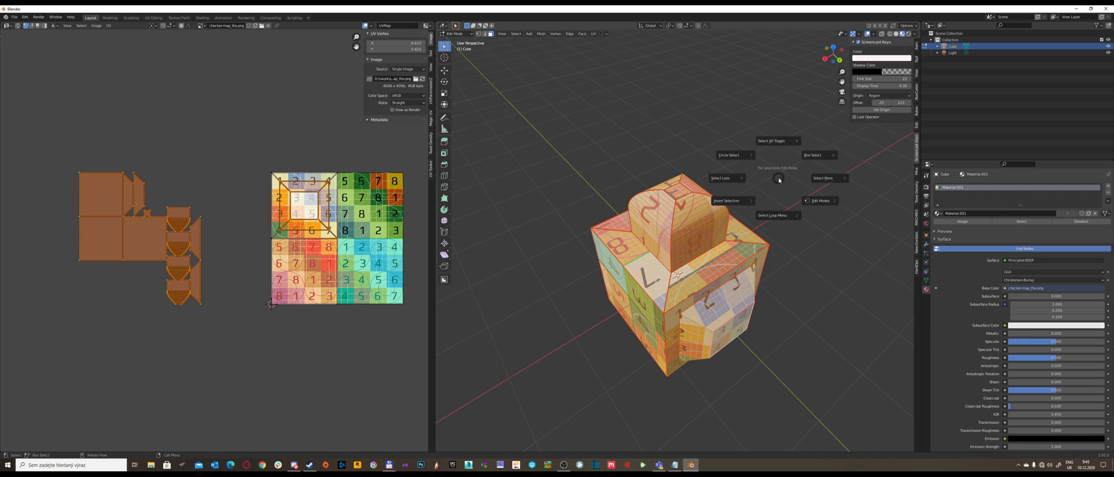
left_click(776, 142)
key("a")
left_click(776, 105)
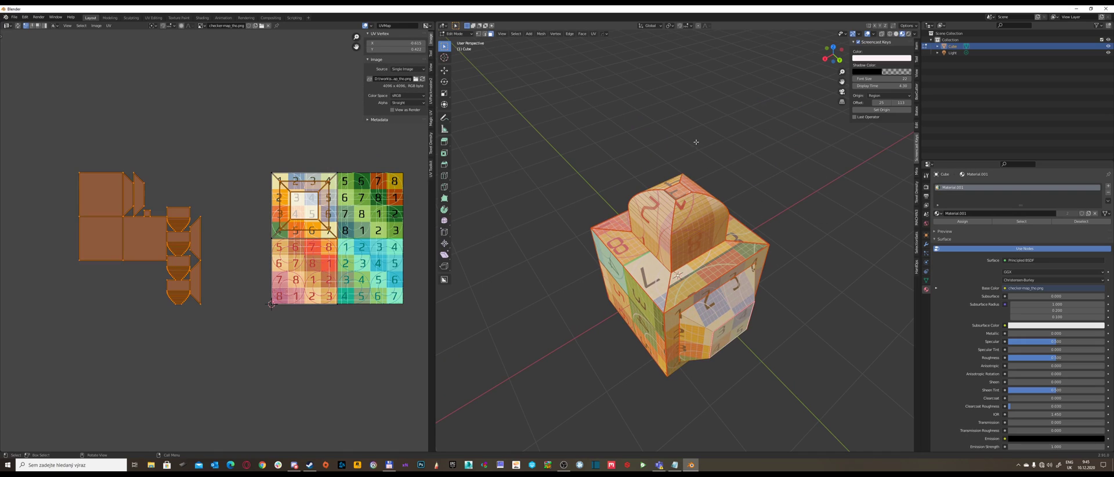
Try unwrapping all selected faces with Cube Projection, and undo the projection
middle_click_drag(696, 142, 708, 150)
left_click(593, 34)
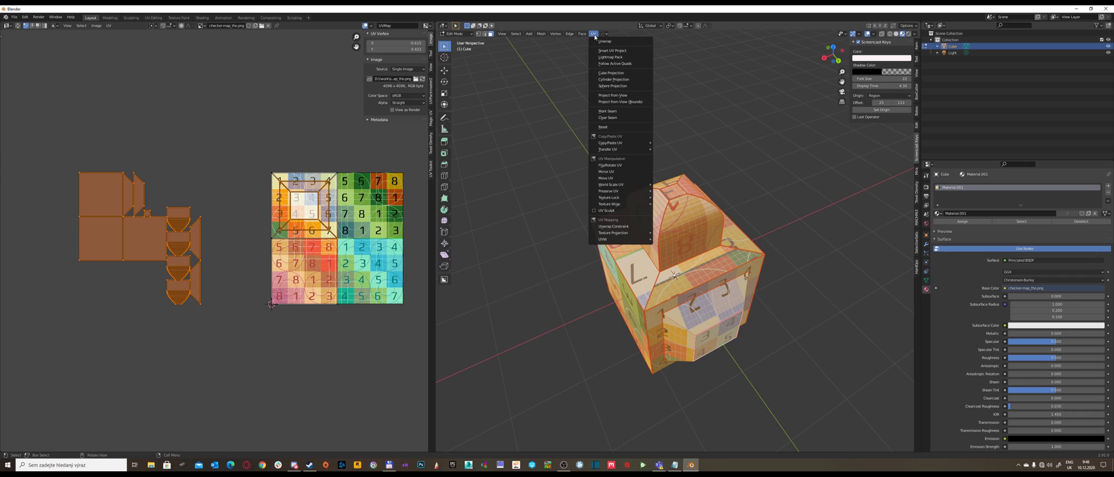
left_click(615, 73)
middle_click_drag(676, 191, 685, 201)
key("ctrl+z")
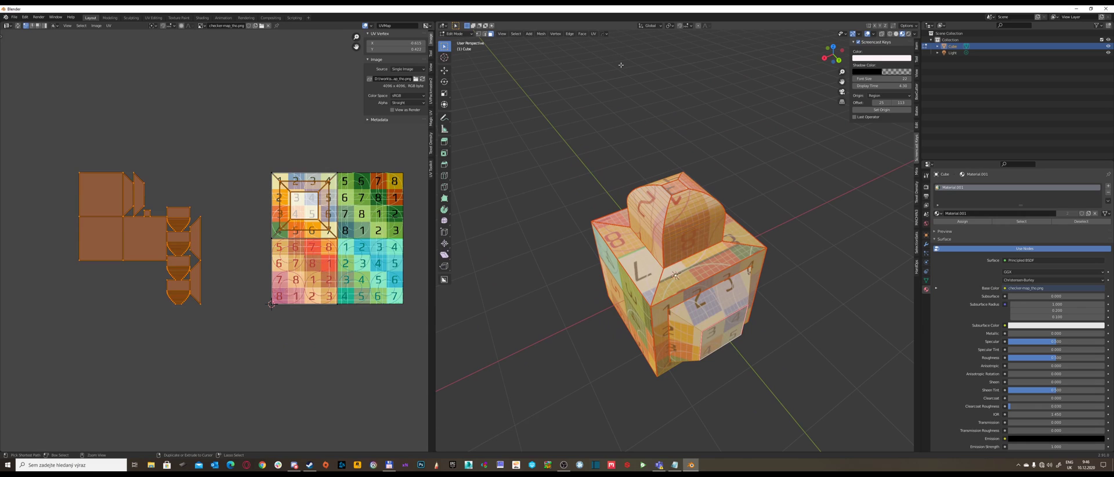
middle_click_drag(659, 150, 668, 159)
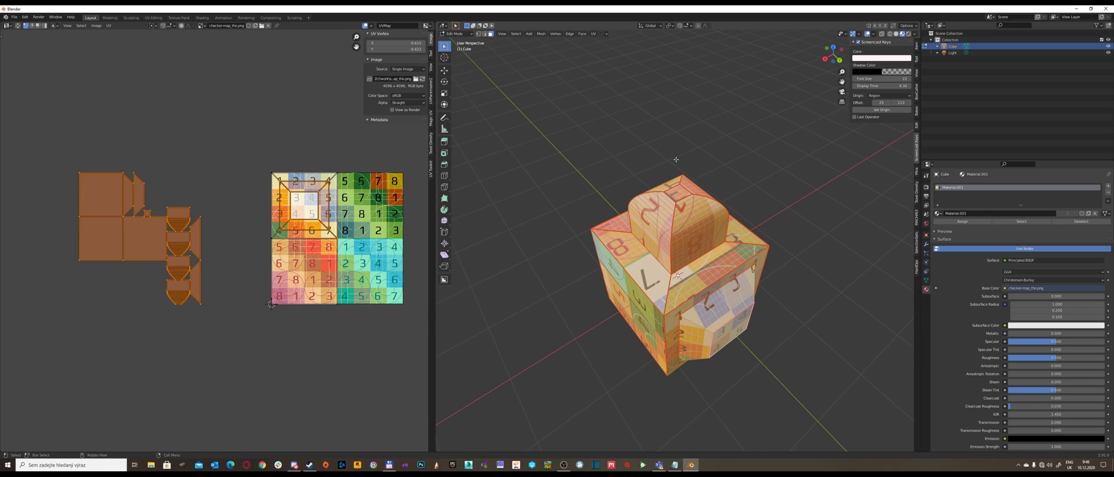
Align the view to the top and unwrap all selected faces with Project from View (Bounds)
key("KP_7")
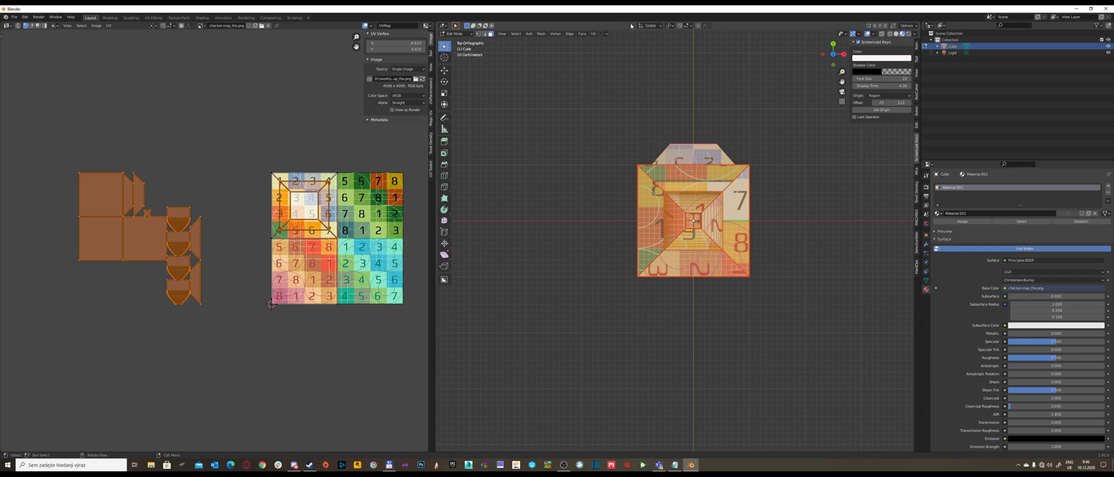
left_click(583, 35)
mouse_move(593, 34)
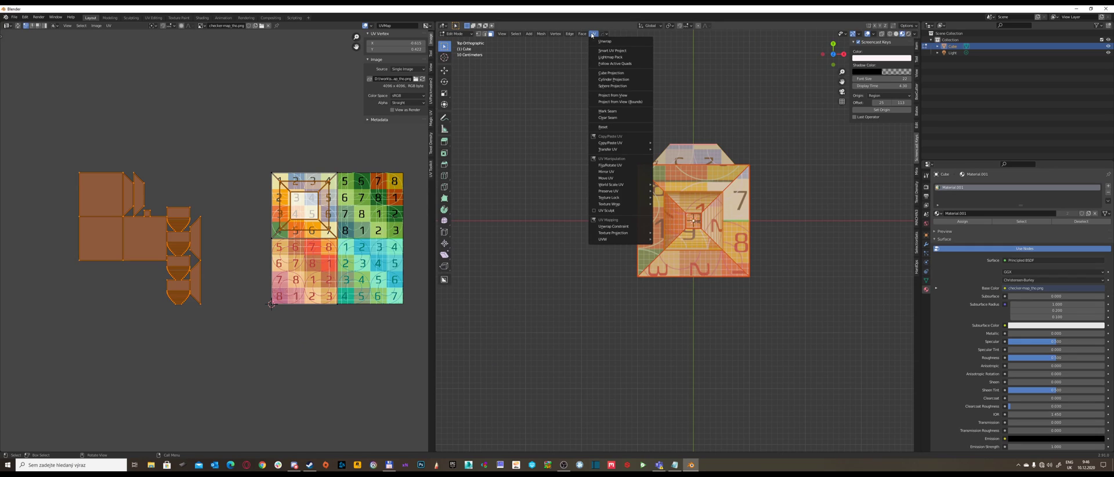
left_click(621, 102)
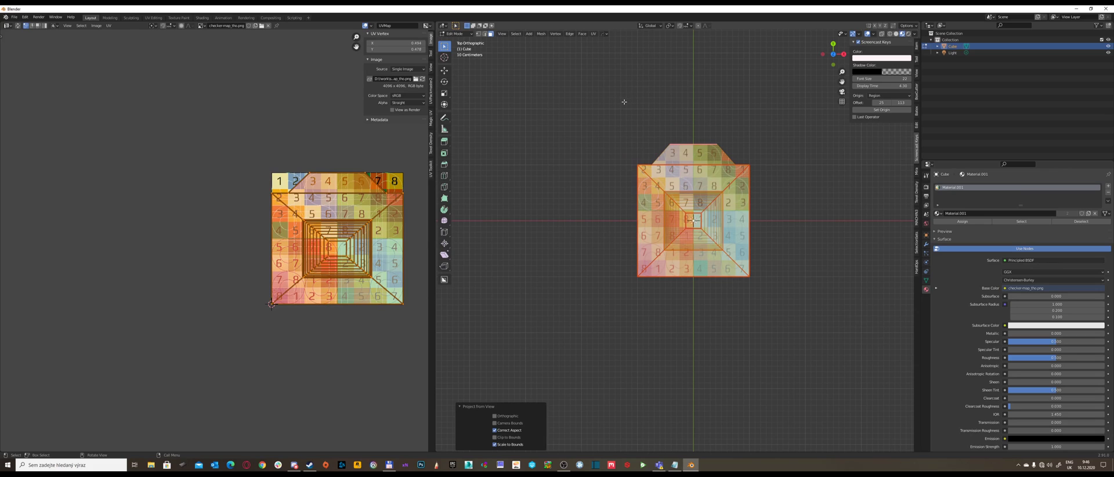
middle_click_drag(436, 224, 409, 228)
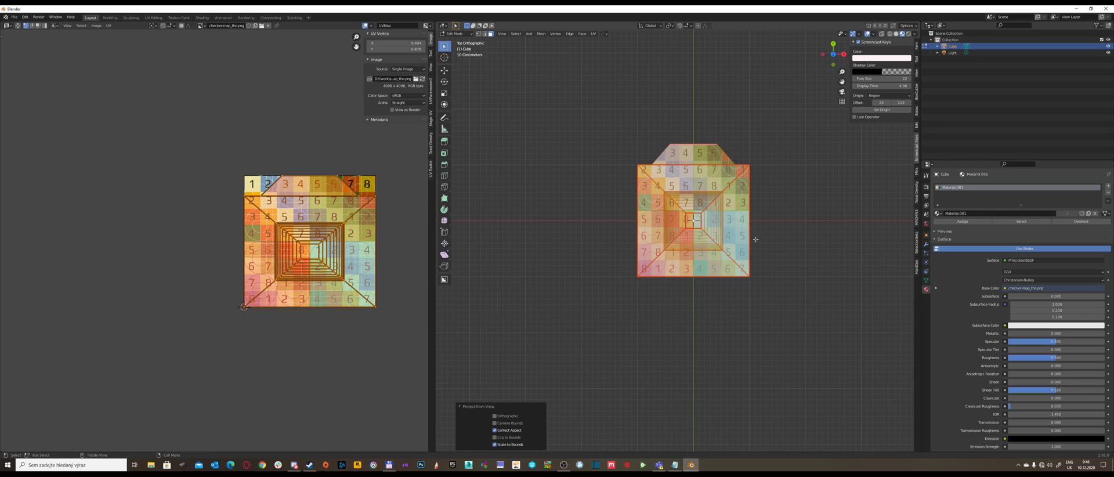
middle_click_drag(754, 240, 780, 195)
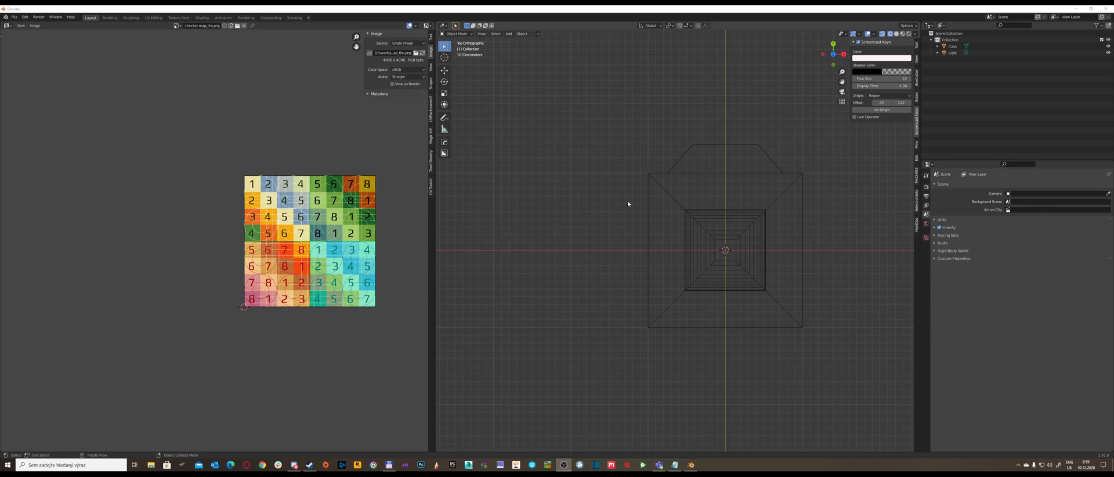
In top view, add a Path curve and move it about 3.7 m along negative X, away from the block model
middle_click_drag(629, 203, 700, 187)
key("KP_7")
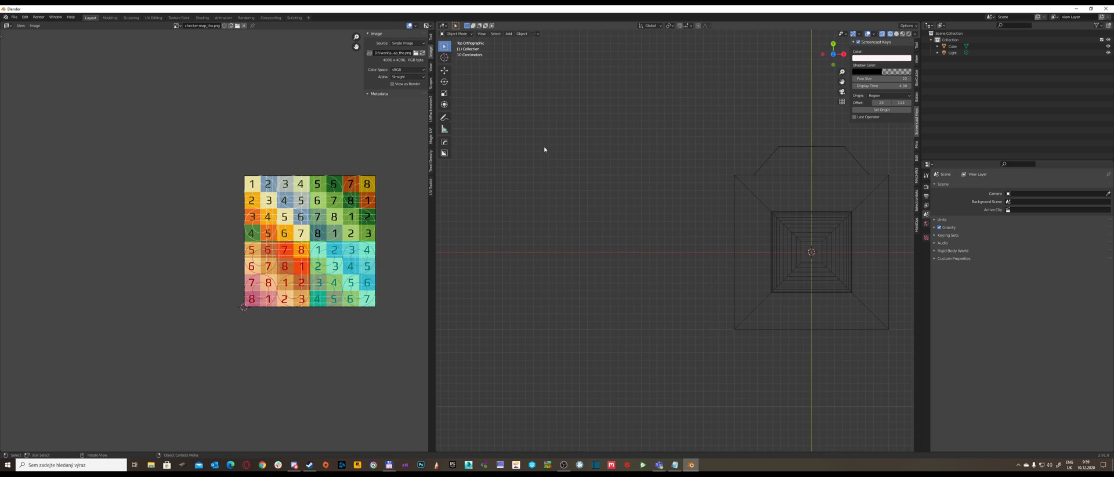
key("shift+a")
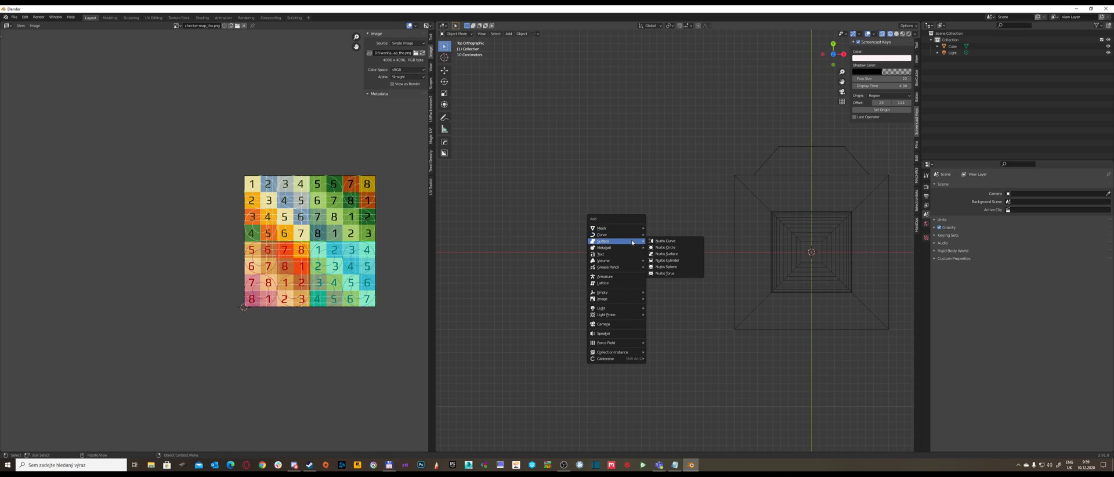
mouse_move(630, 235)
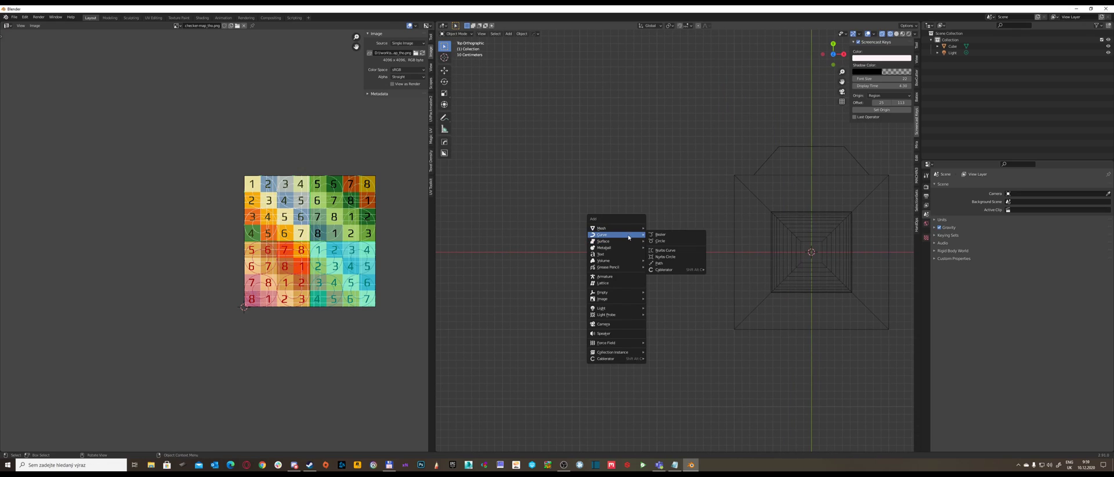
left_click(674, 266)
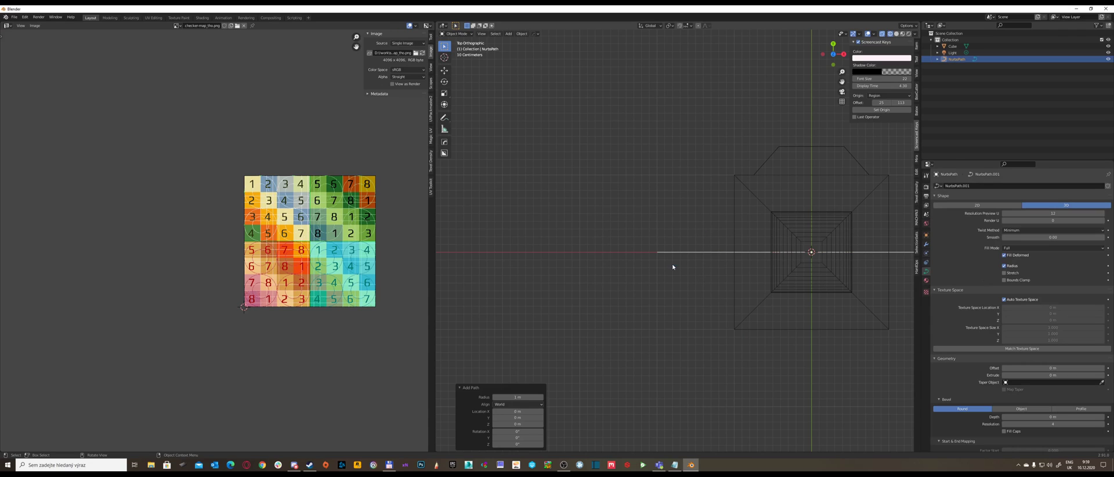
key("g")
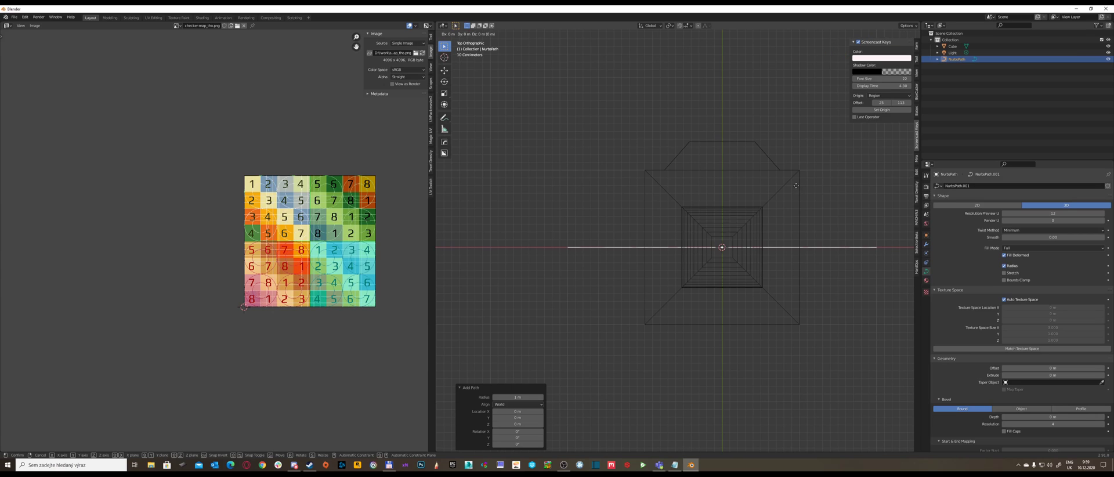
left_click(512, 206)
middle_click_drag(512, 206, 699, 235, "shift")
Enter Edit Mode on the path and bend it by moving the second control point up and the fourth down
key("ctrl+Tab")
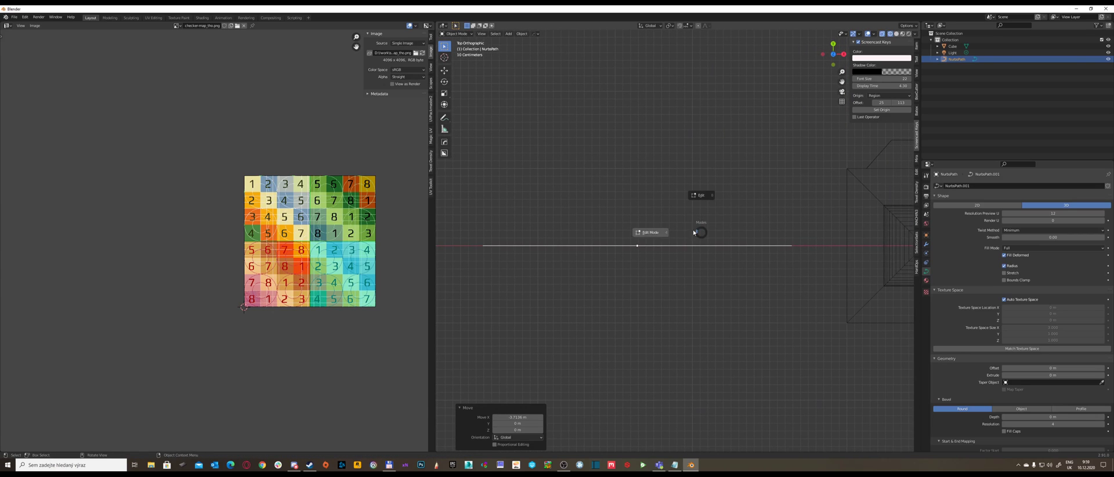
left_click(650, 232)
middle_click_drag(575, 217, 644, 217, "shift")
left_click(630, 245)
key("g")
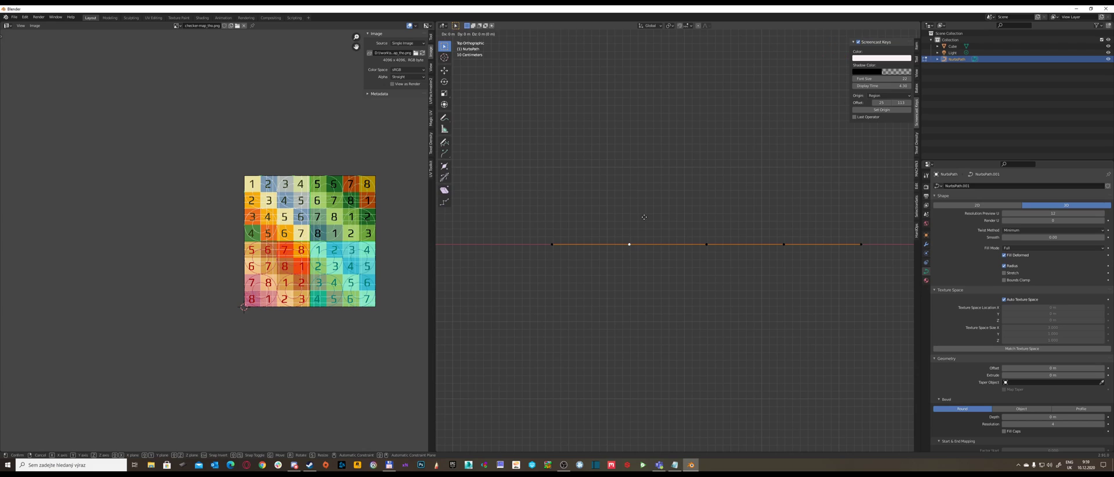
left_click(692, 210)
left_click(793, 249)
key("g")
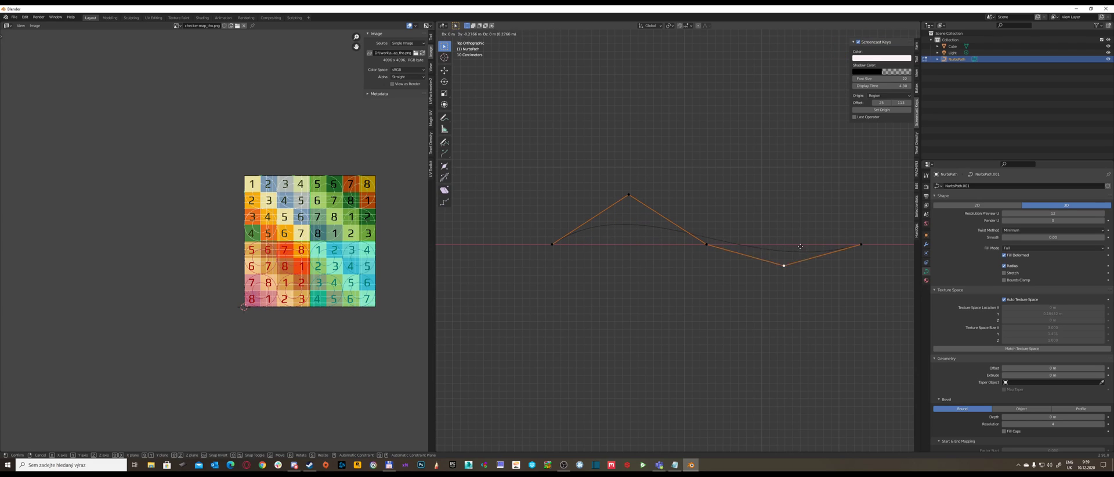
left_click(793, 284)
middle_click_drag(739, 252, 757, 253, "shift")
Extrude the path's free left end about 1.4 m along negative X, and again about 1.8 m further out and 1 m up
left_click(576, 252)
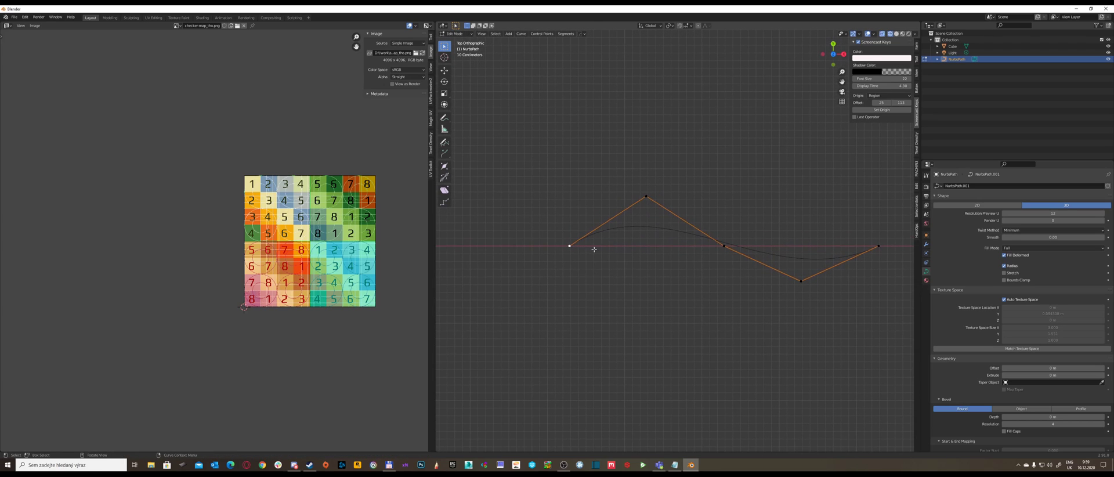
key("e")
left_click(485, 250)
middle_click_drag(486, 249, 673, 249, "shift")
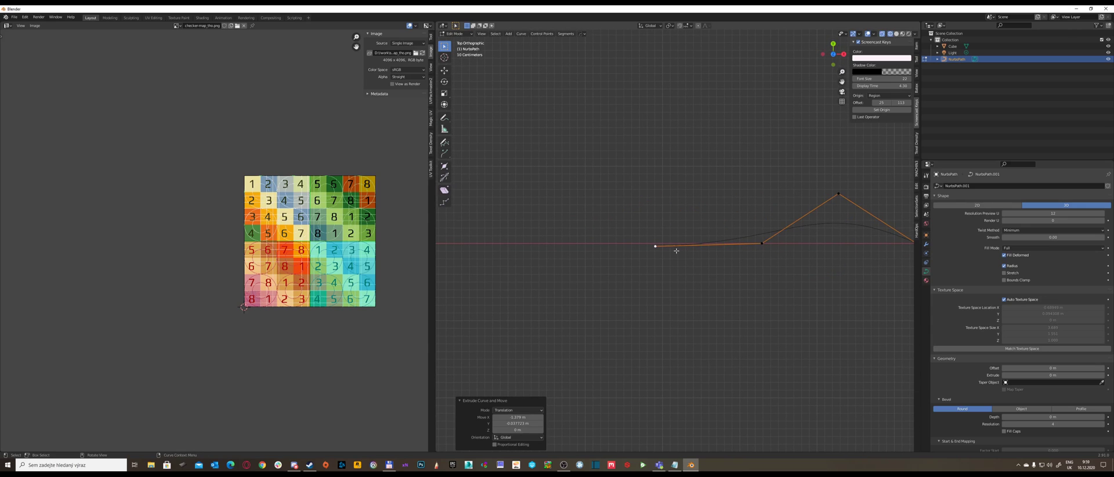
key("r")
key("Escape")
key("e")
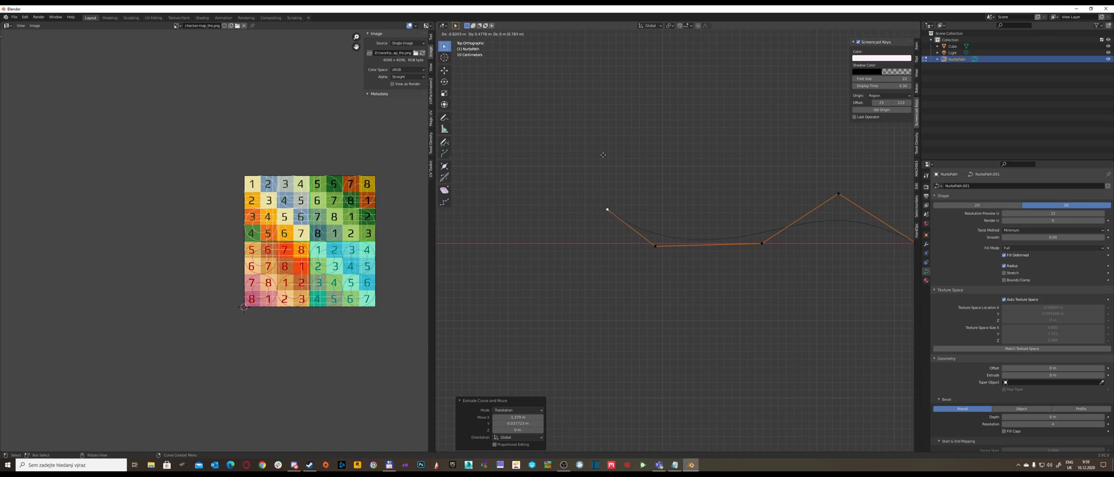
left_click(527, 169)
middle_click_drag(683, 205, 601, 213, "shift")
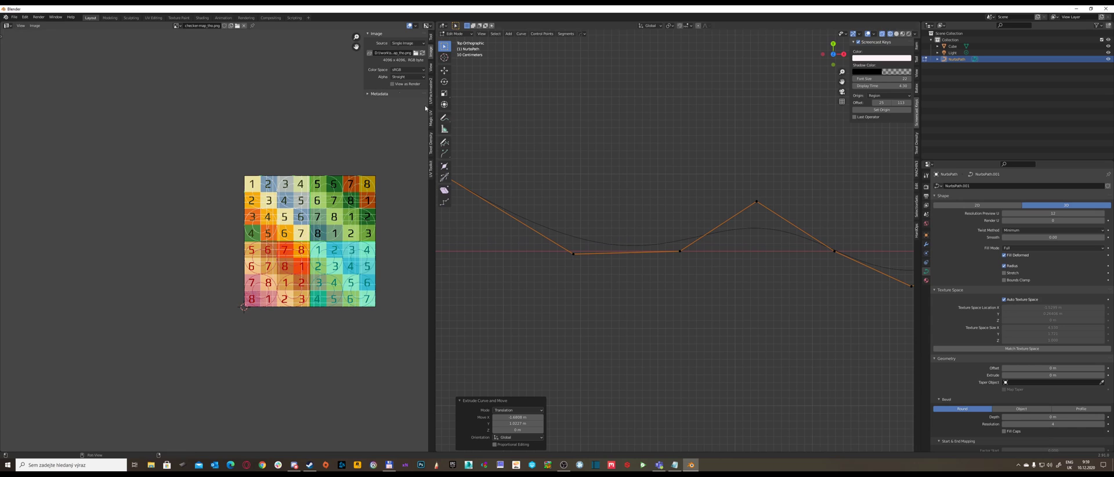
Join the image editor area into the 3D viewport and enable Screencast Keys
right_click(436, 216)
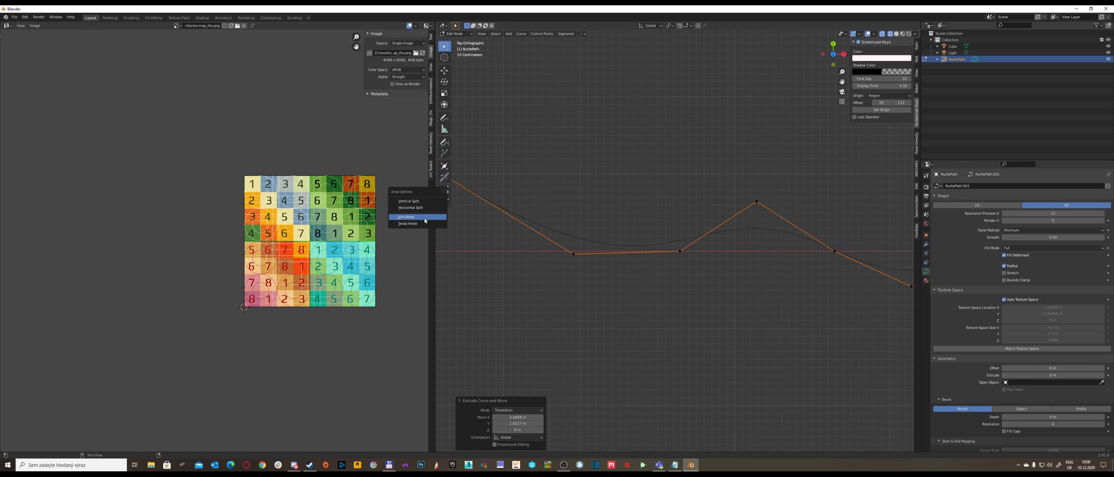
left_click(424, 220)
left_click(406, 229)
middle_click_drag(430, 232, 813, 273, "shift")
scroll(590, 239, "down", 3)
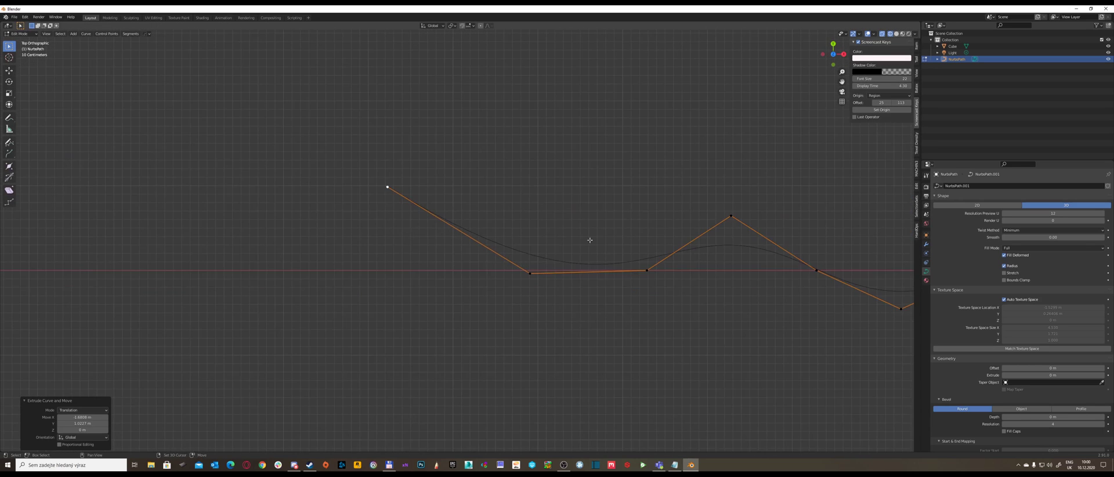
middle_click_drag(590, 240, 614, 259, "shift")
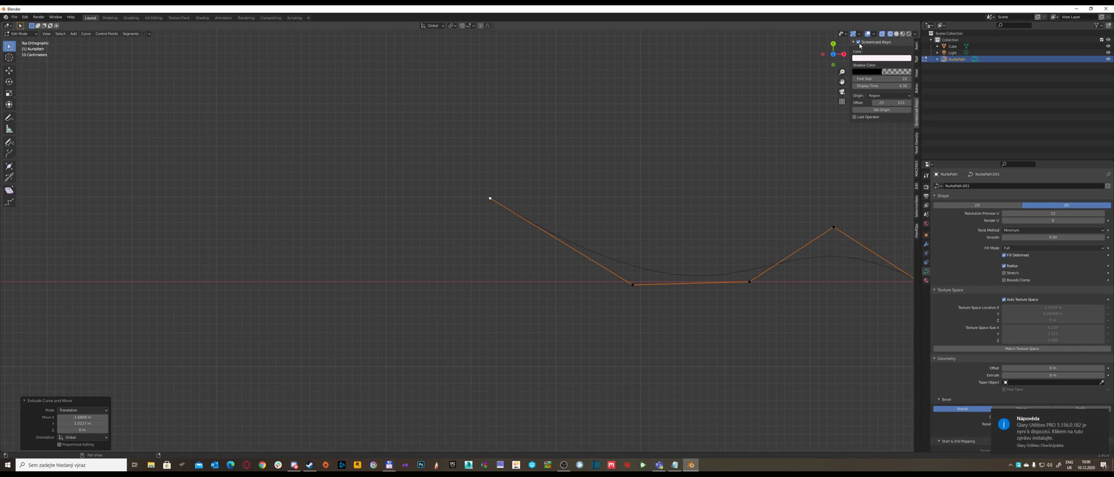
left_click(860, 43)
middle_click_drag(650, 163, 626, 194, "shift")
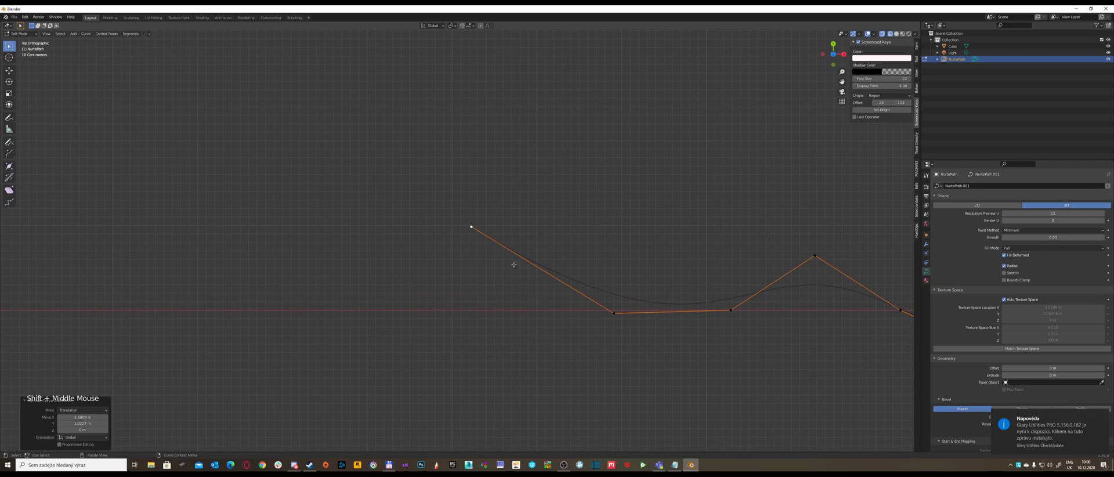
Extrude one more point from the path's end, outward and downward, and return to Object Mode
middle_click_drag(647, 243, 568, 233, "shift")
key("e")
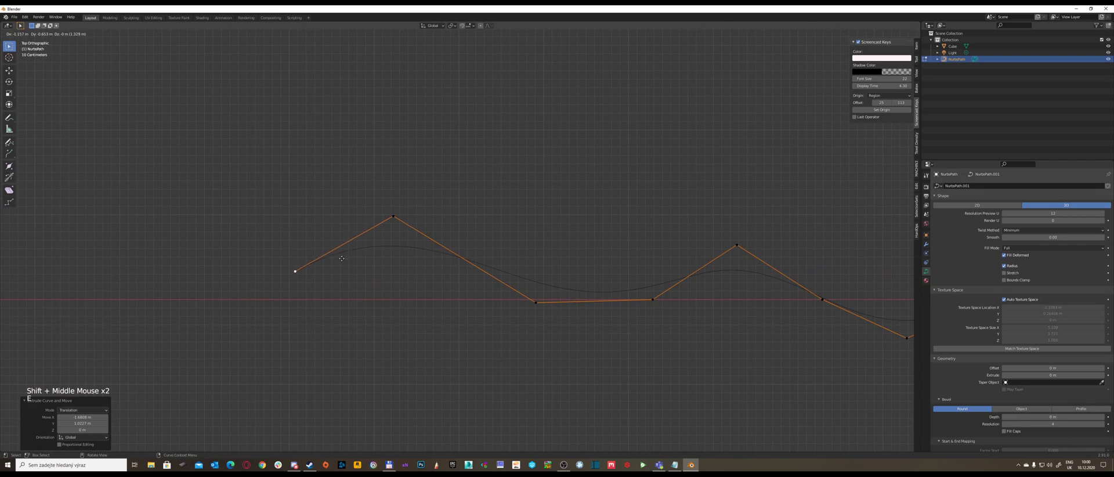
left_click(291, 274)
middle_click_drag(542, 262, 638, 224, "shift")
key("Tab")
scroll(570, 214, "down", 2)
Add a Bezier curve at the world origin
key("shift+a")
mouse_move(638, 226)
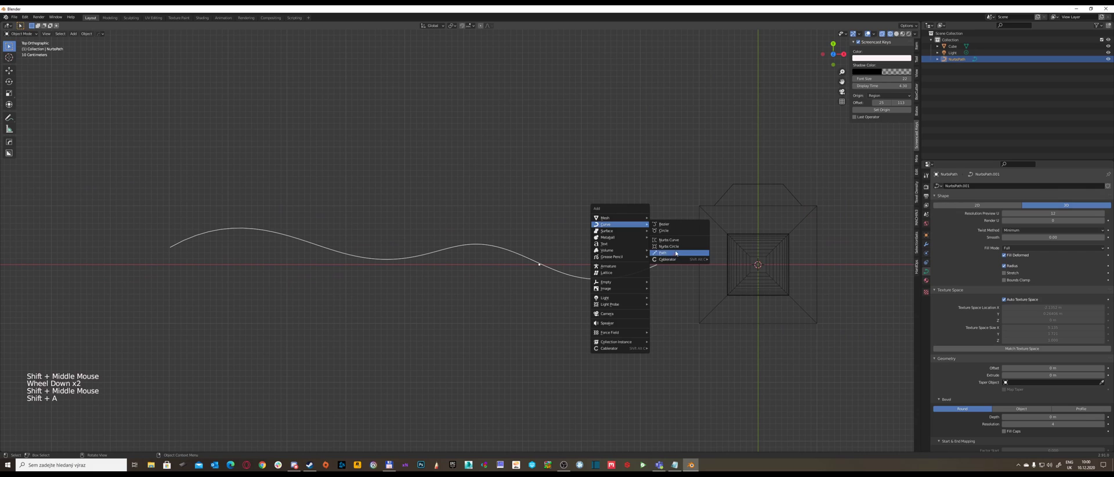
left_click(677, 225)
middle_click_drag(677, 225, 785, 248, "shift")
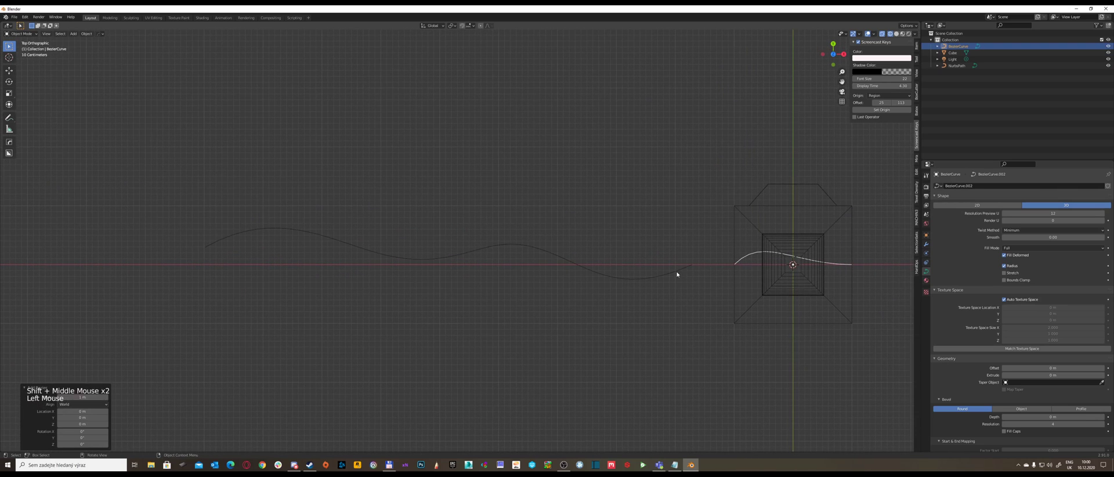
Select the inset block model in perspective view and delete it
left_click(694, 264)
middle_click_drag(694, 264, 707, 221)
left_click(719, 177)
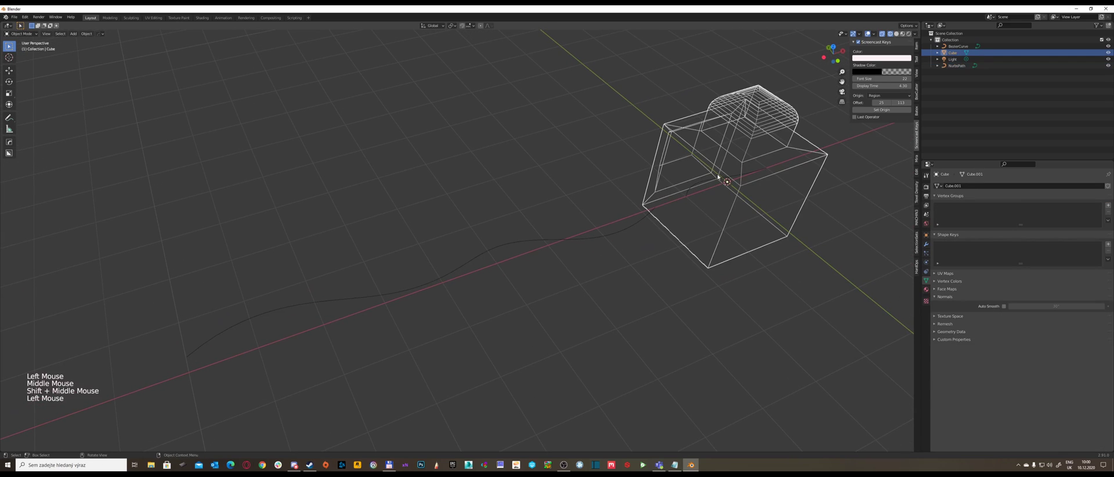
key("x")
left_click(719, 176)
Set the wavy path's bevel type to Object and pick the Bezier curve as its bevel object
left_click(647, 217)
middle_click_drag(647, 217, 828, 225, "shift")
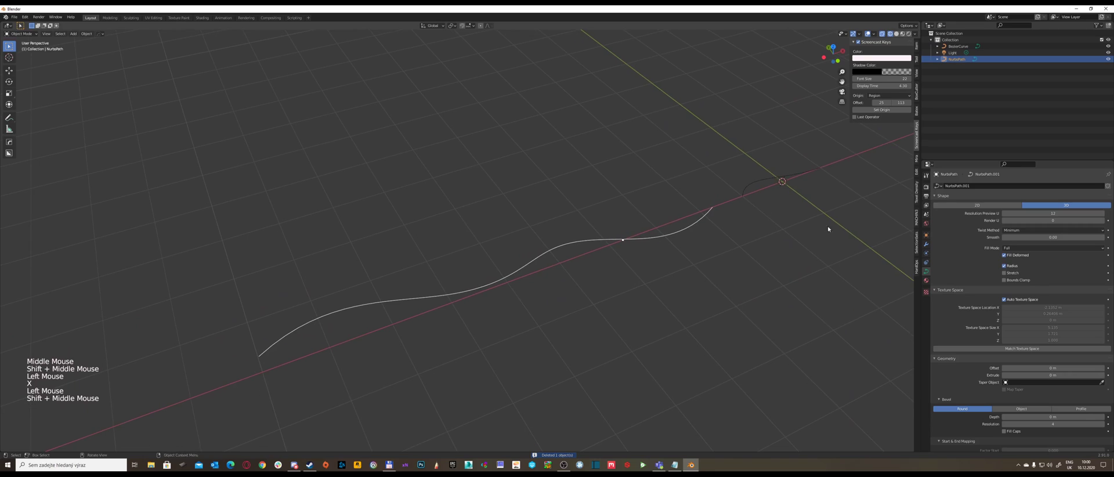
left_click(927, 281)
left_click(927, 271)
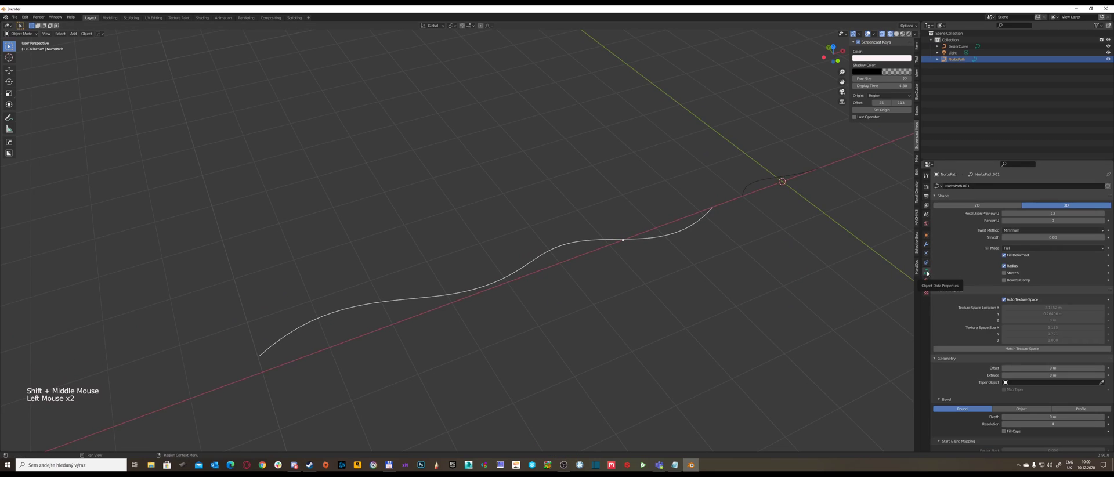
middle_click(1024, 274, "shift")
scroll(1086, 267, "down", 6)
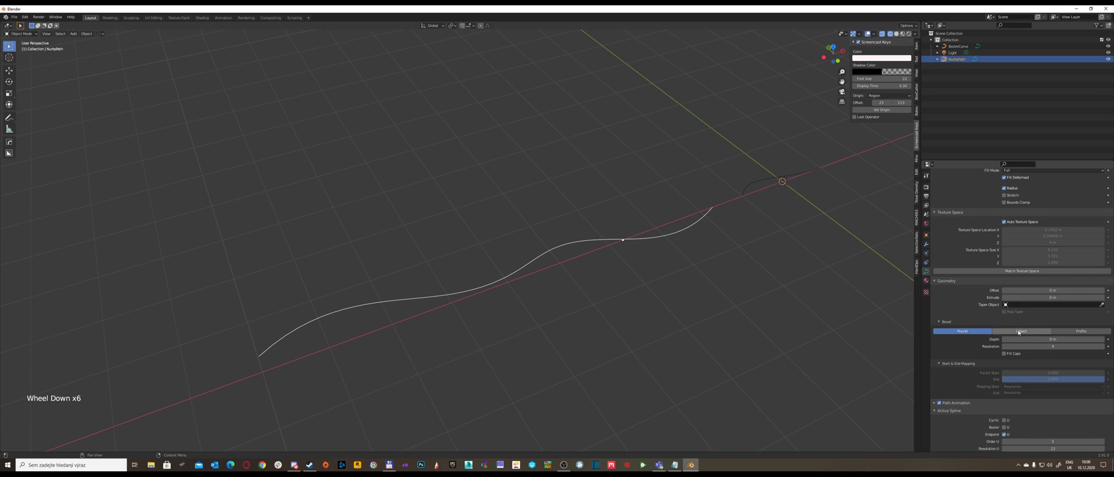
left_click(1022, 332)
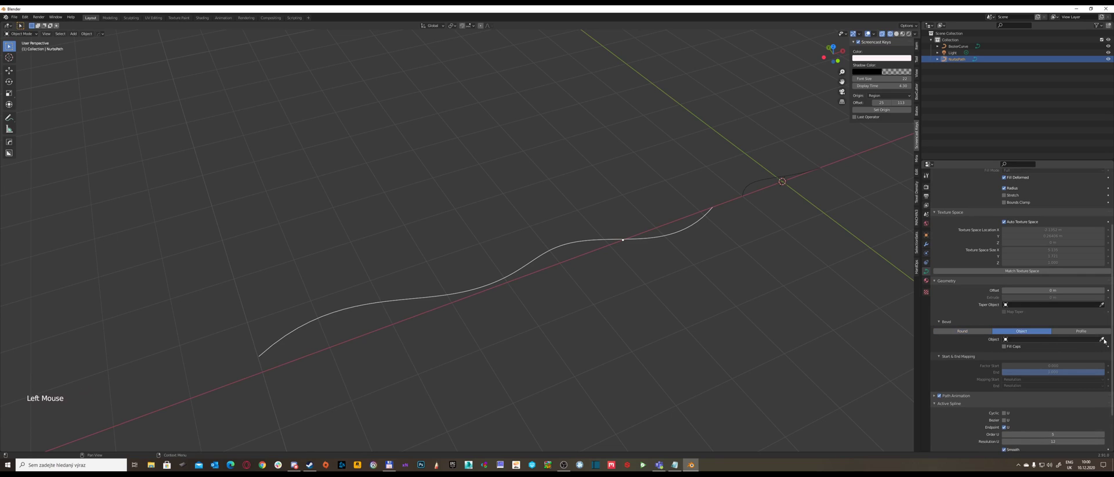
left_click(1102, 339)
left_click(750, 187)
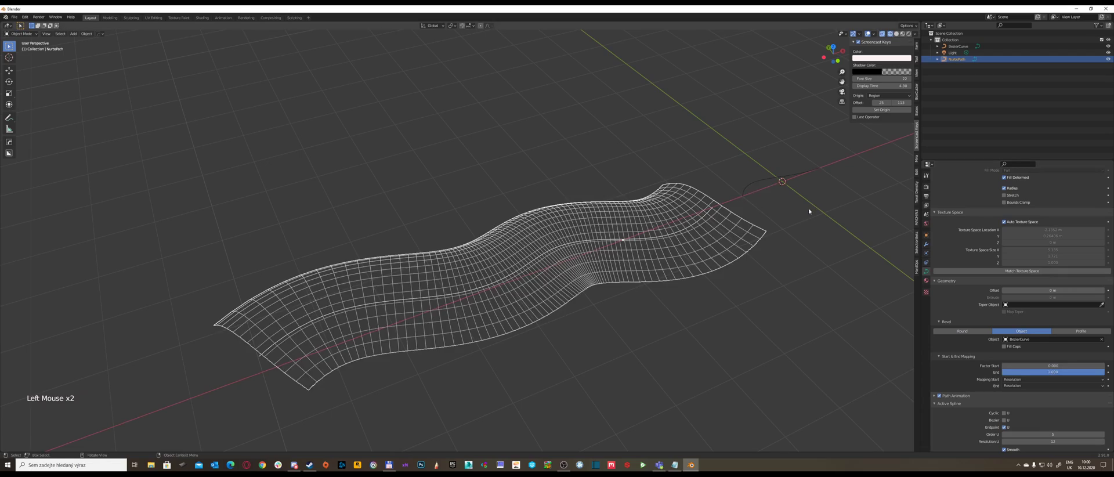
Rotate the first control point of the Bezier profile curve to reshape the ribbon, and view it solid in Object Mode
middle_click_drag(809, 209, 744, 238)
key("KP_7")
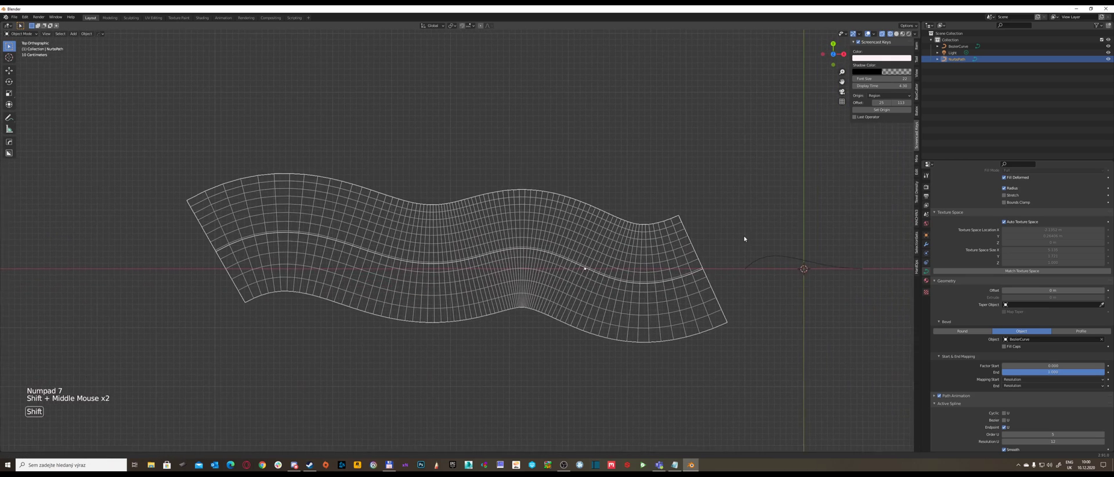
left_click(799, 257)
key("Tab")
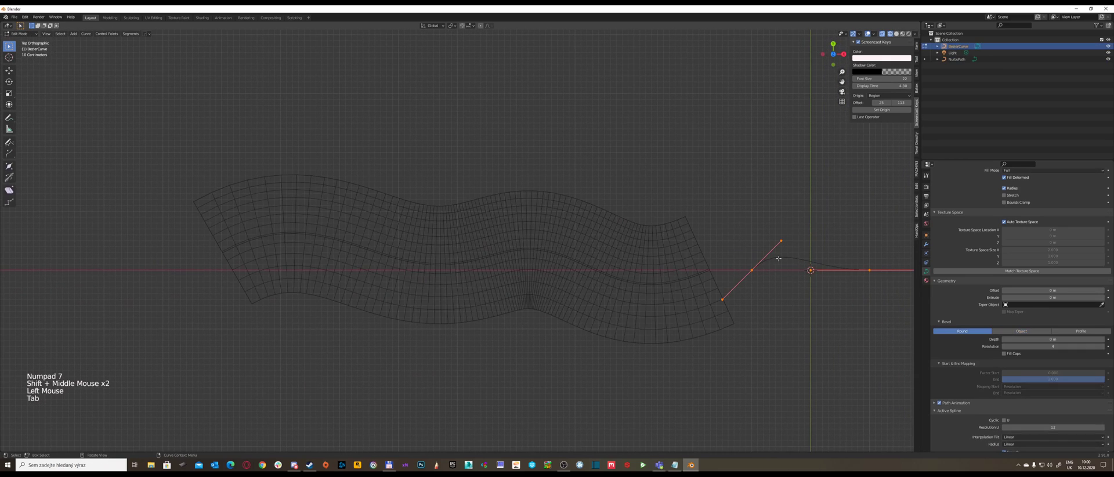
left_click(761, 264)
key("r")
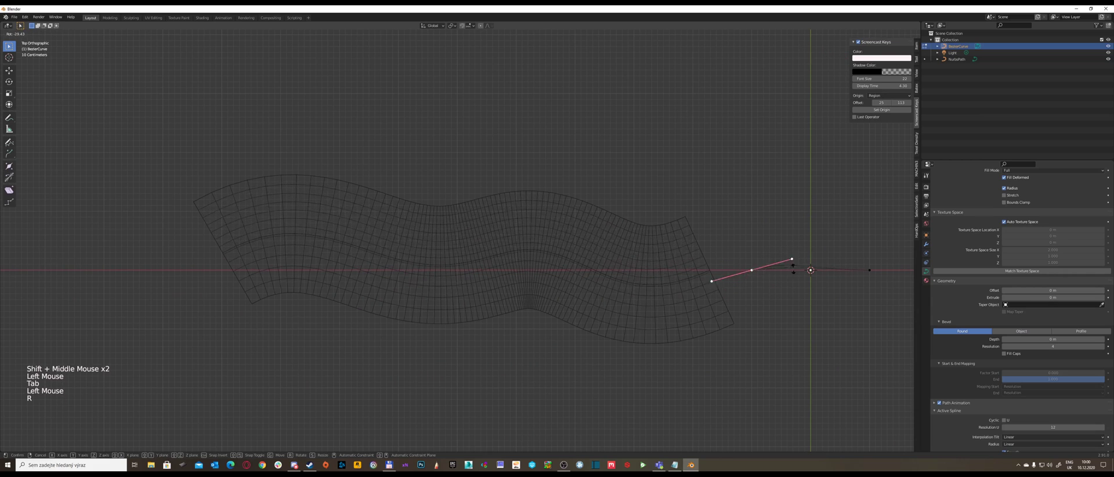
left_click(781, 301)
mouse_move(781, 300)
middle_mouse_down()
mouse_move(727, 176)
mouse_move(768, 208)
mouse_move(776, 255)
mouse_move(737, 211)
middle_mouse_up()
key("shift+z")
key("Tab")
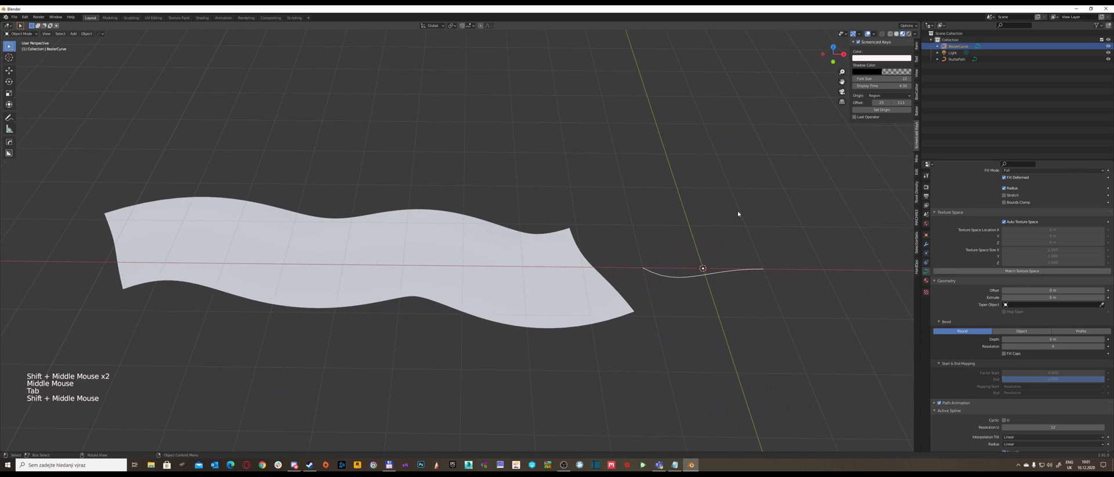
Add a mesh cube at the world origin
middle_click_drag(836, 232, 709, 237, "shift")
key("shift+a")
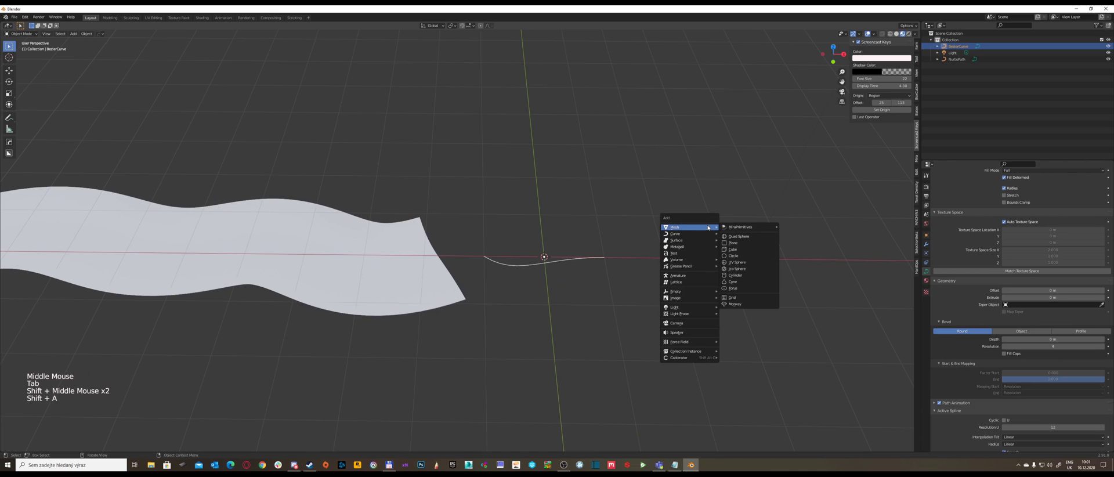
mouse_move(752, 228)
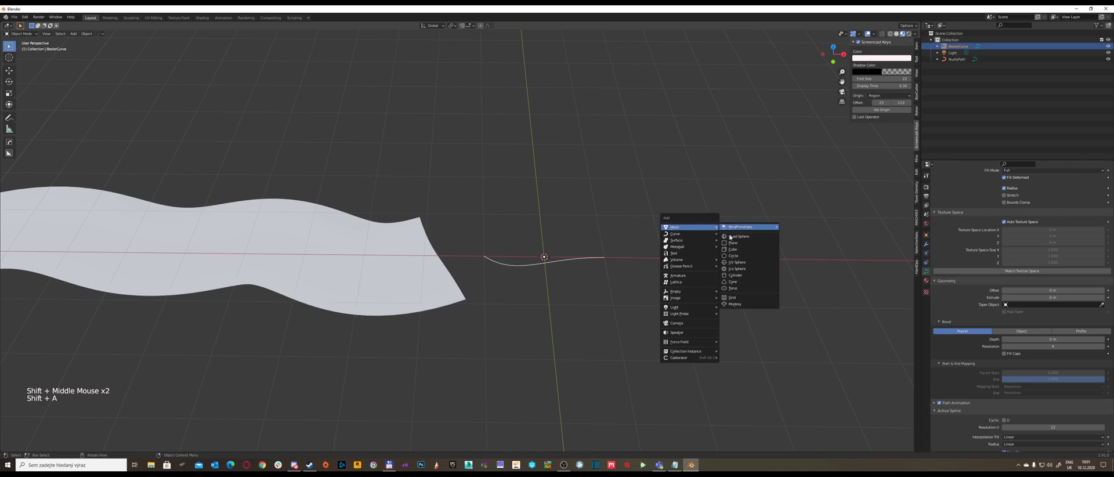
left_click(739, 250)
middle_click_drag(739, 248, 662, 209)
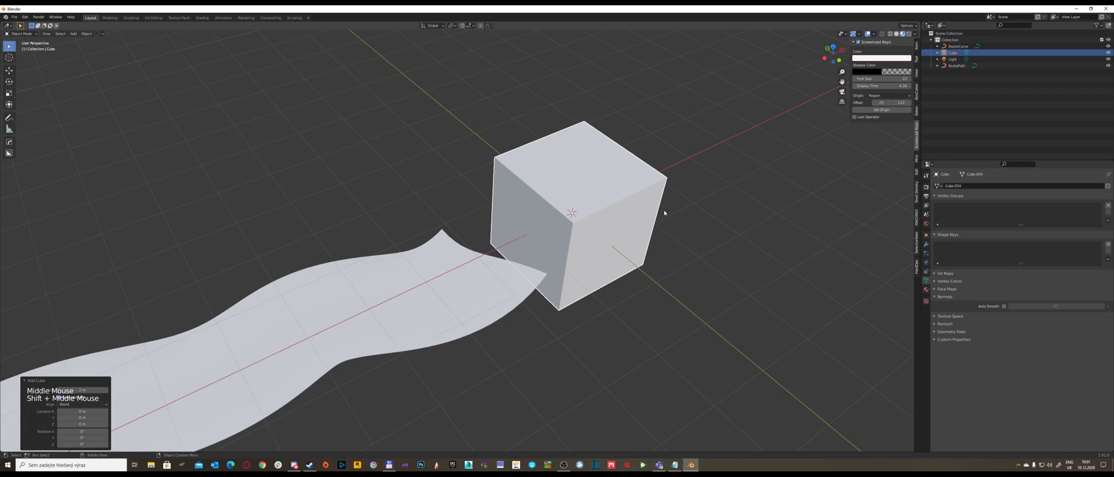
Select the cube's upper front edge in Edit Mode and duplicate it in place
key("Tab")
key("Tab")
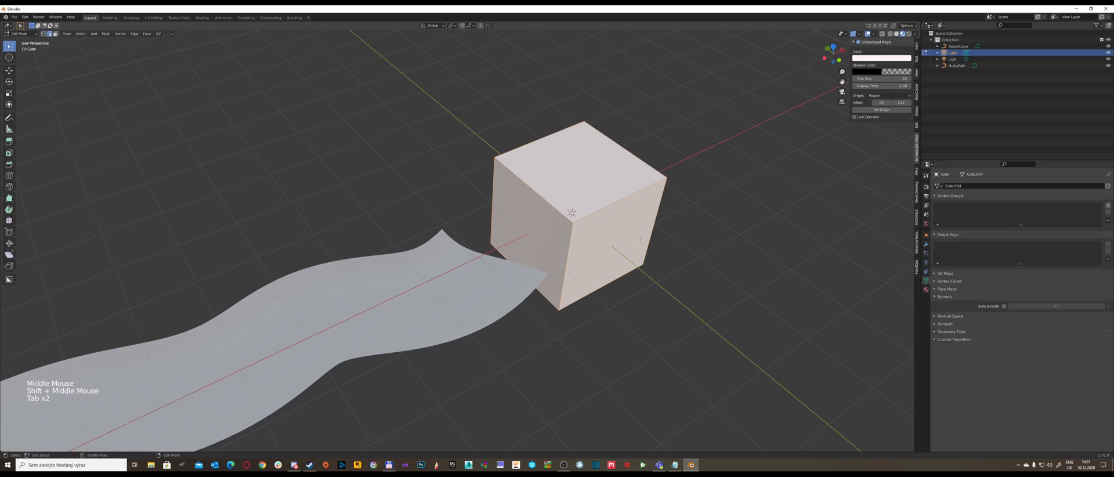
left_click(612, 205)
middle_click_drag(611, 205, 636, 204)
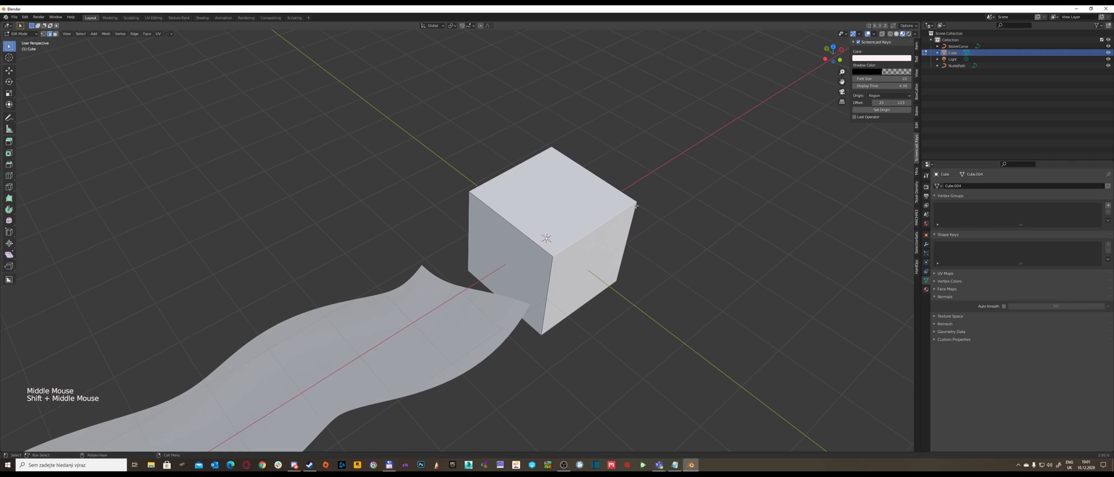
key("shift+d")
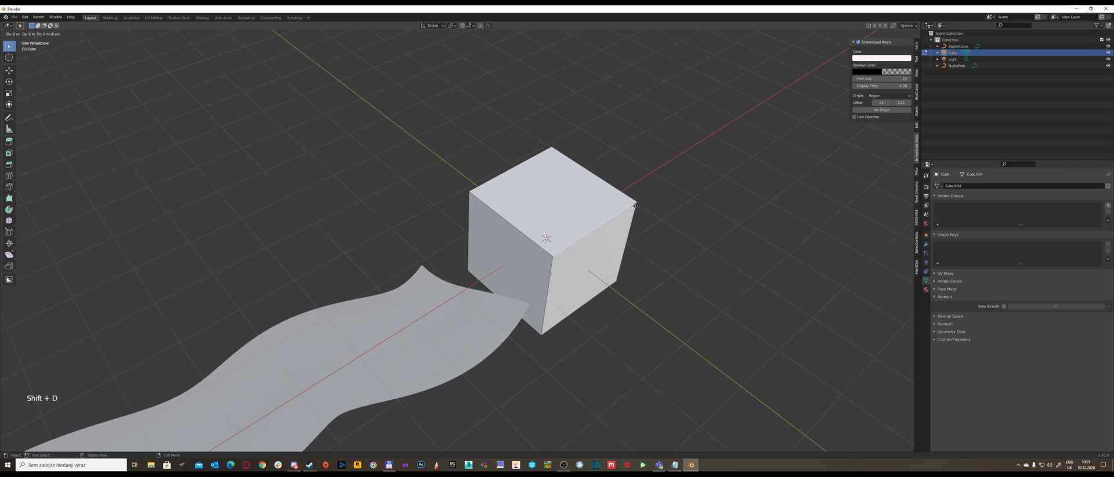
right_click(670, 208)
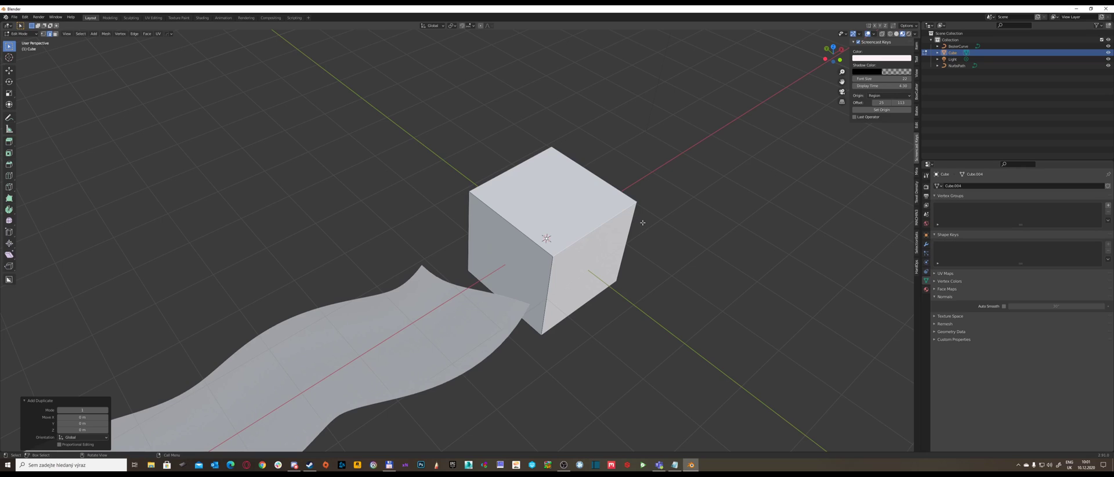
Separate the duplicated edge from the cube into its own object using Selection
key("d")
middle_click_drag(652, 215, 637, 214)
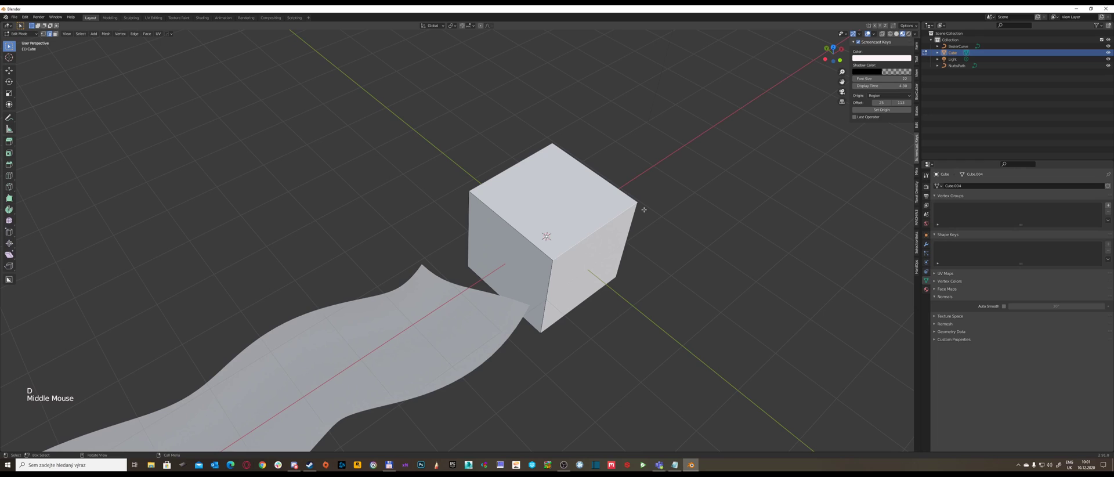
key("g")
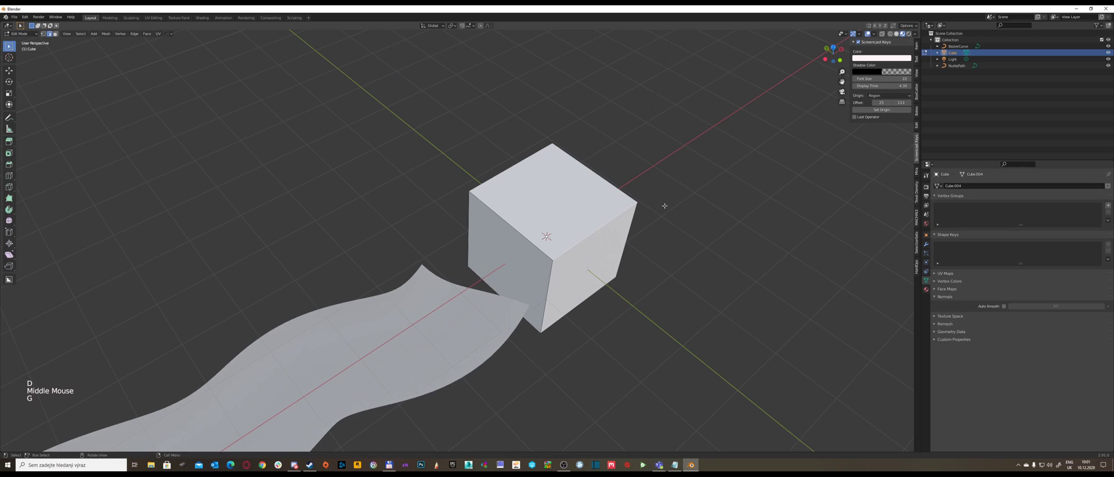
mouse_move(662, 206)
middle_mouse_down()
mouse_move(677, 190)
mouse_move(668, 192)
middle_mouse_up()
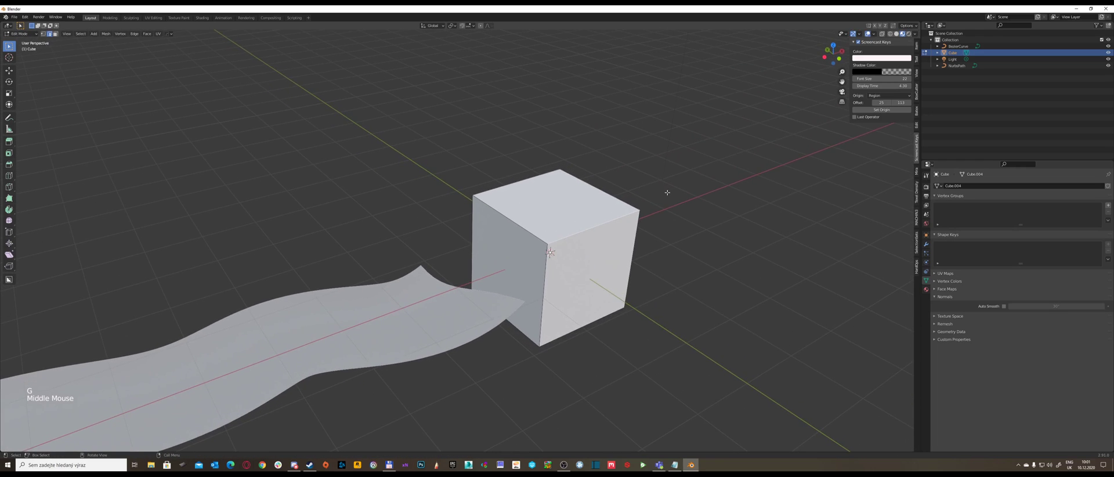
key("p")
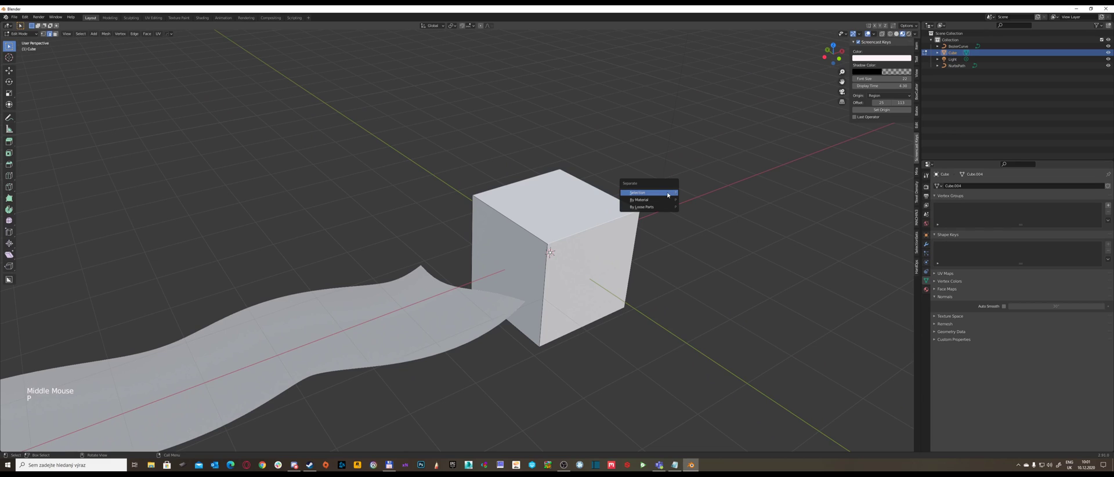
left_click(668, 194)
middle_click_drag(628, 197, 598, 212)
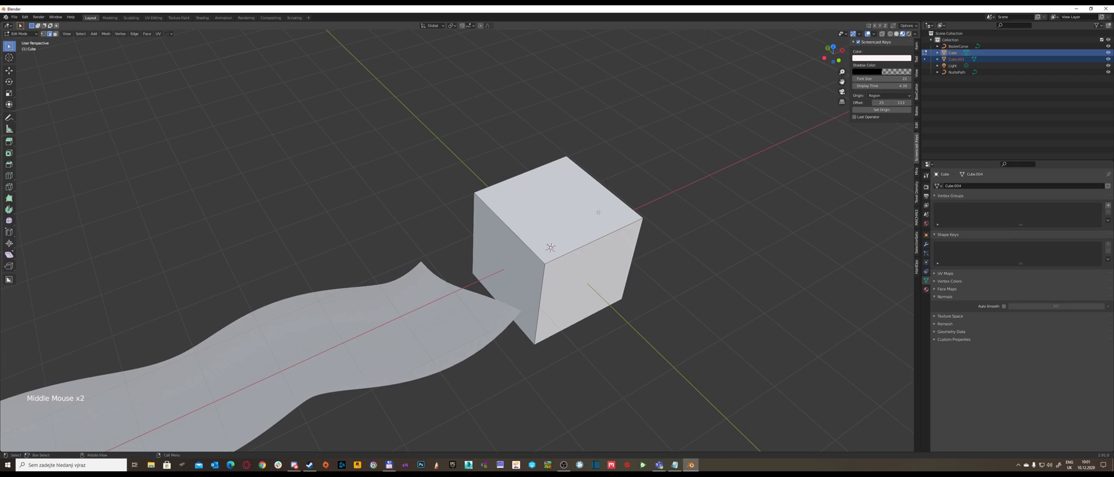
Return to Object Mode, select the original cube and delete it, keeping the separated edge
key("Tab")
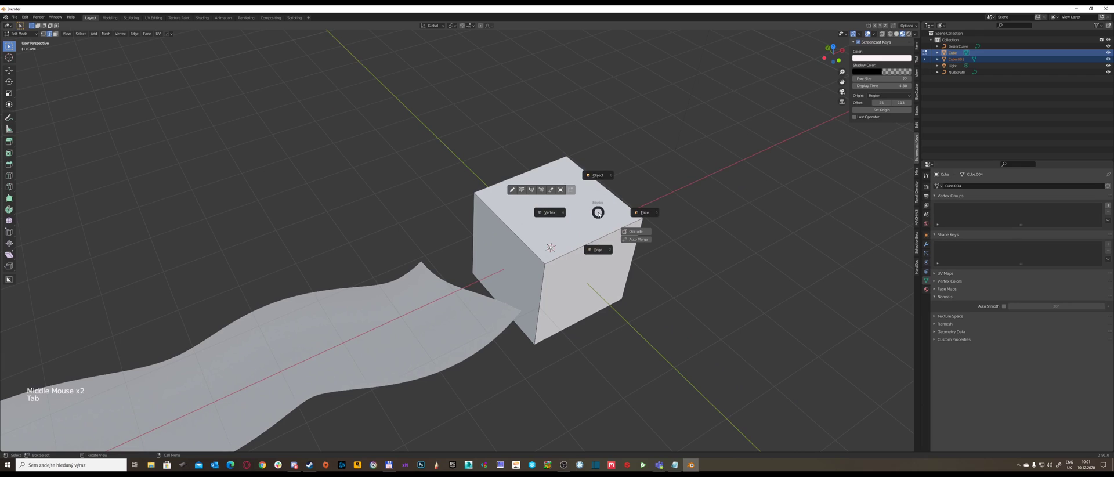
left_click(601, 178)
middle_click_drag(601, 179, 607, 218)
double_click(548, 219)
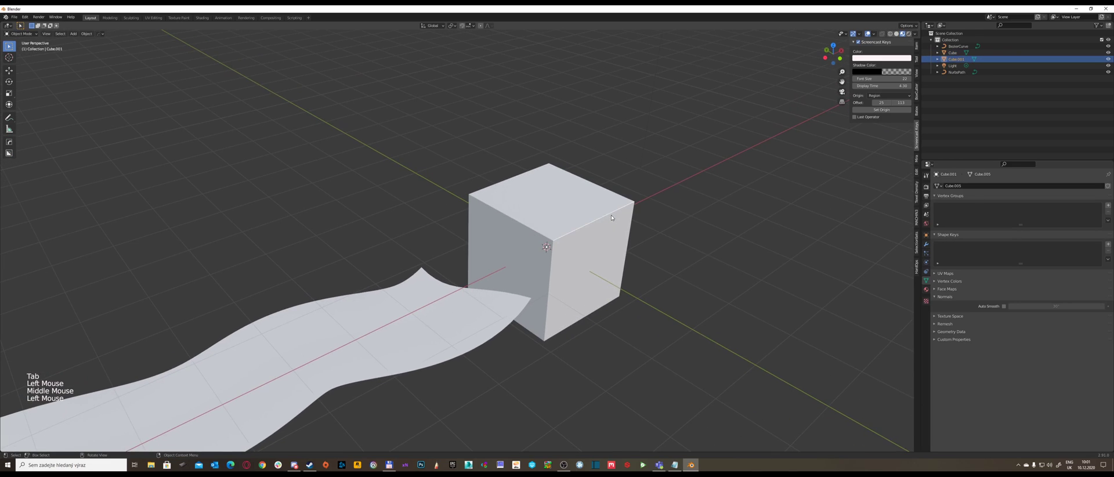
key("x")
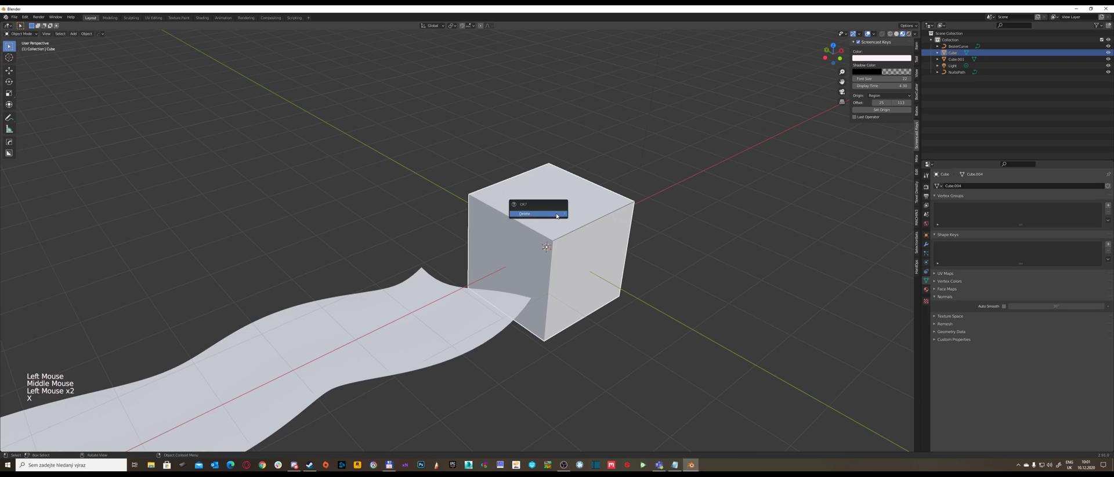
left_click(558, 217)
Move the separated edge about 3.6 m along the X axis, away from the ribbon
middle_click_drag(601, 223, 617, 176)
key("g")
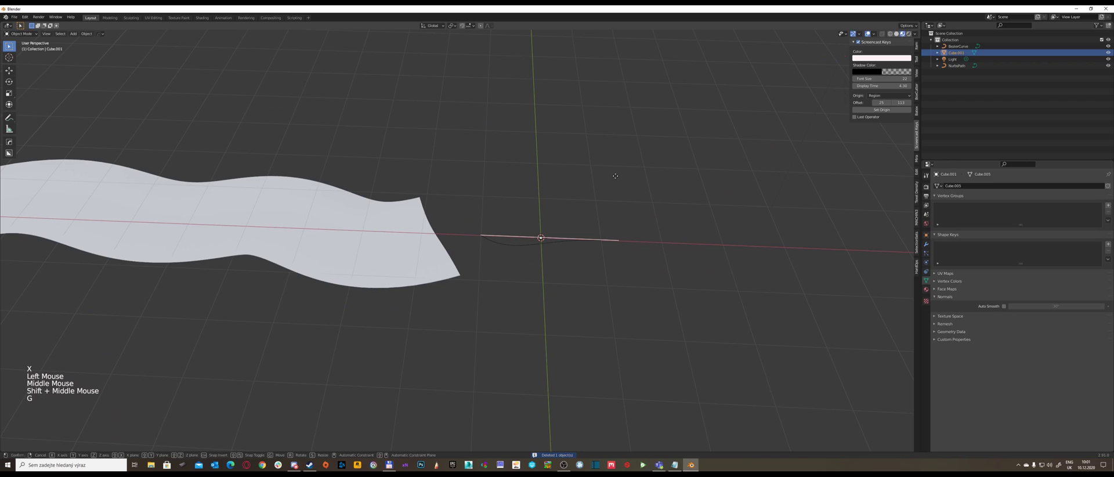
key("x")
left_click(826, 199)
middle_click_drag(825, 199, 707, 219)
In vertex Edit Mode, extrude the edge's end vertex nearest the ribbon about 1.5 m along negative X
key("Tab")
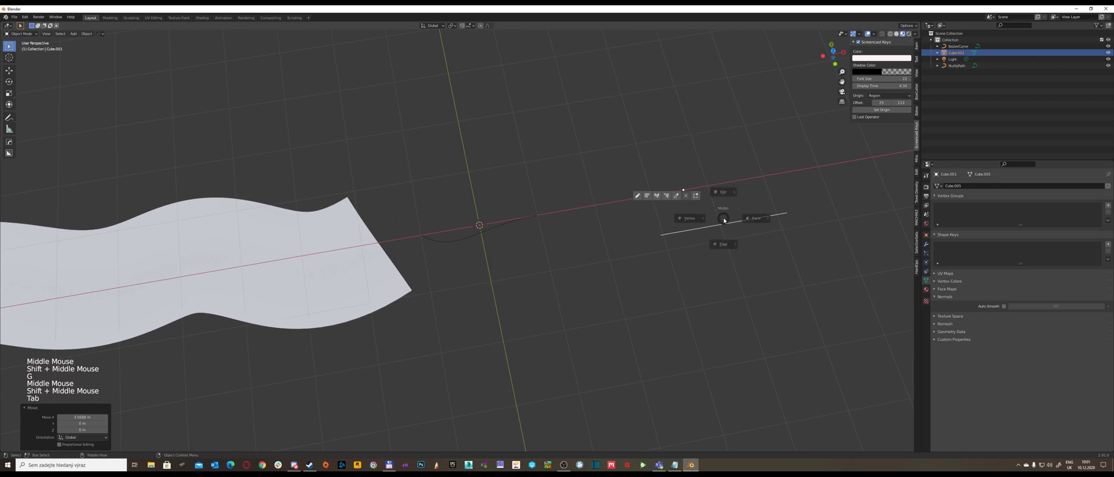
left_click(671, 219)
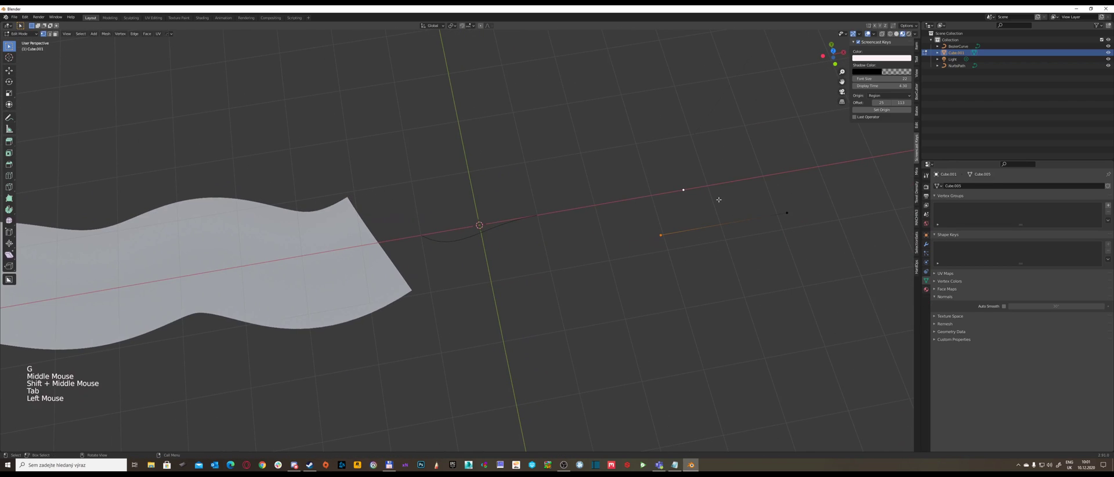
key("e")
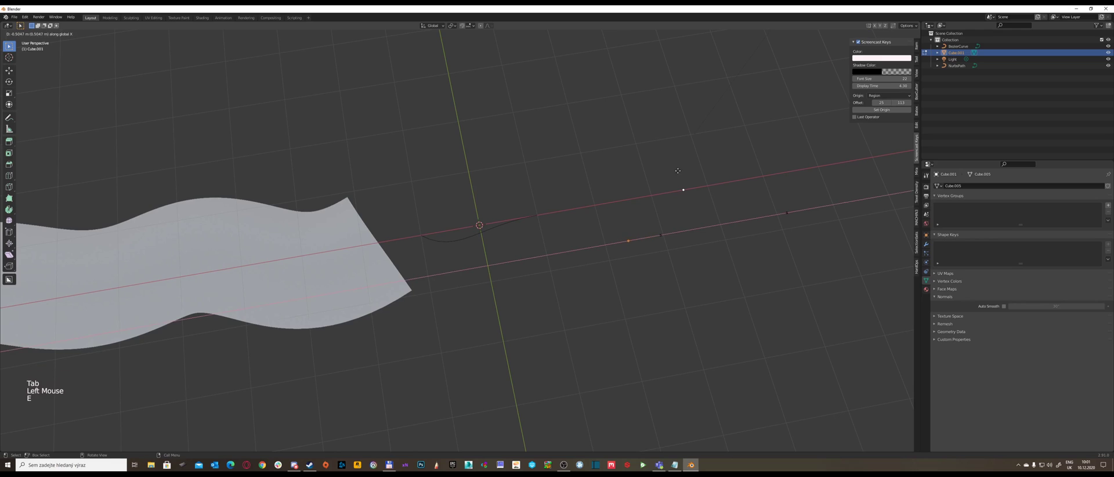
left_click(612, 180)
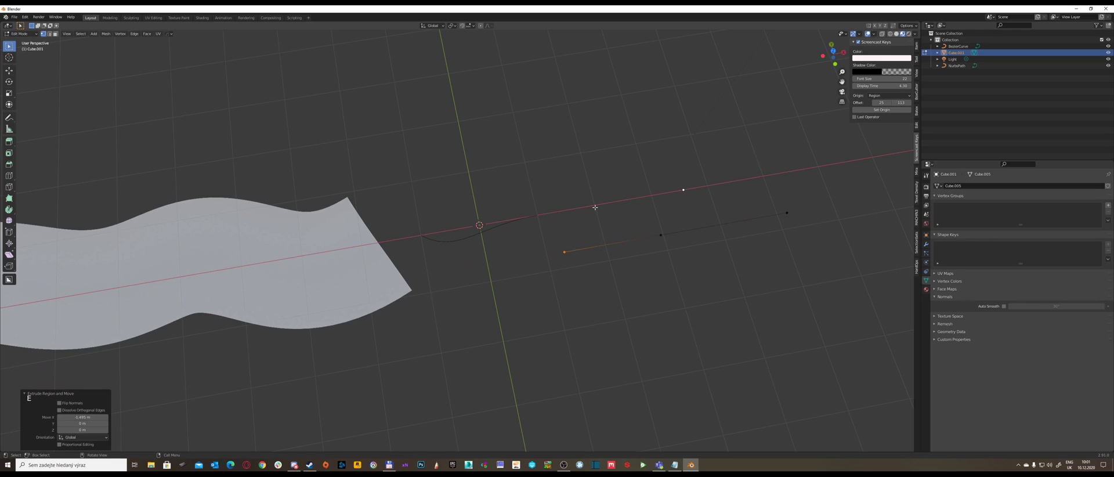
key("w")
key("y")
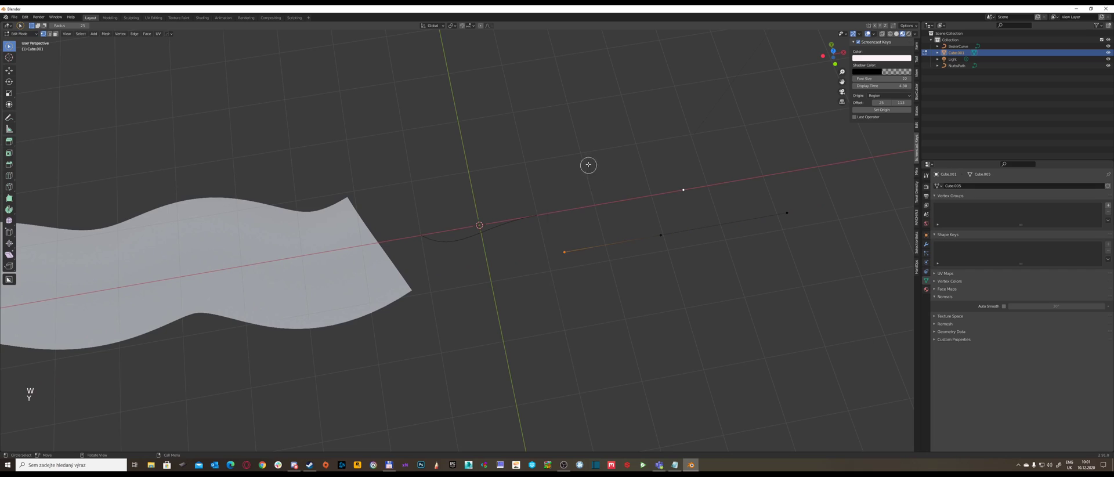
right_click(637, 200)
mouse_move(650, 207)
key("w")
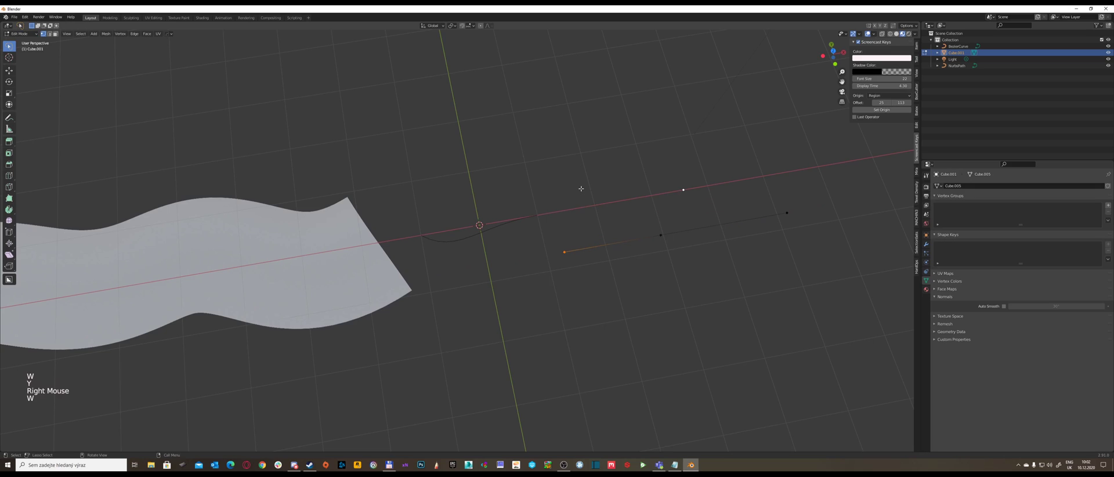
Extrude the end vertex about 1.8 m along the Y axis to form an L-shaped line
key("e")
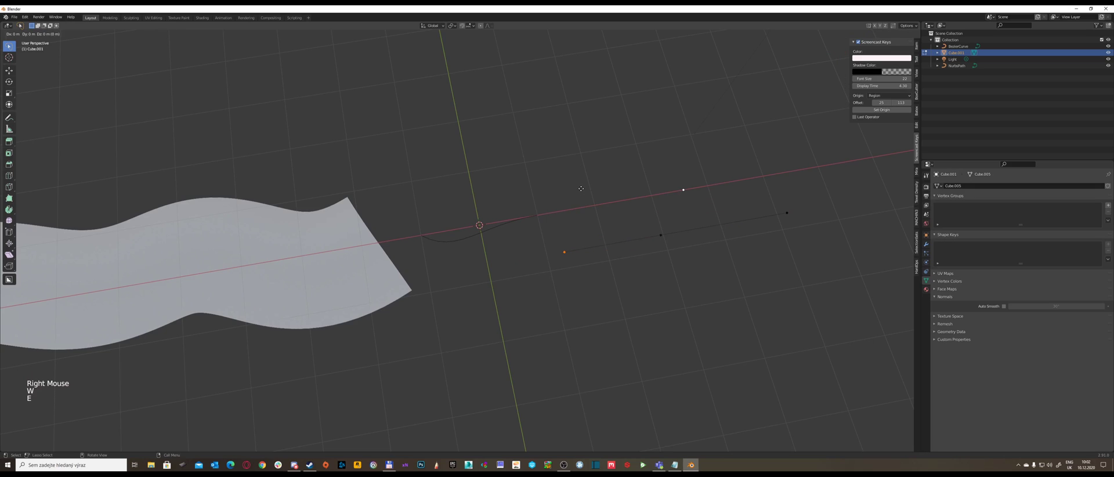
key("y")
left_click(555, 82)
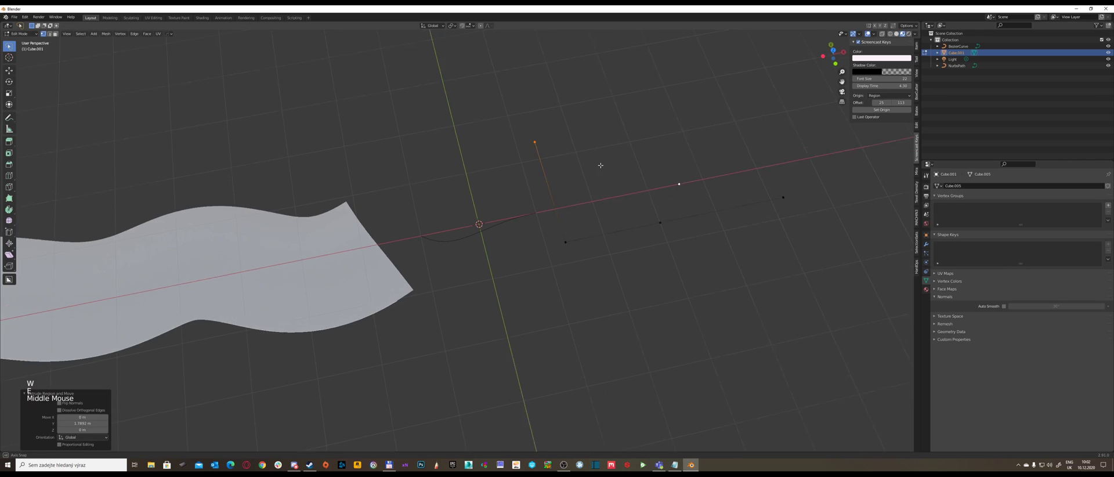
Bevel the L-shaped line's corner vertex into a rounded bend with 7 segments and return to Object Mode
middle_click_drag(555, 82, 608, 212)
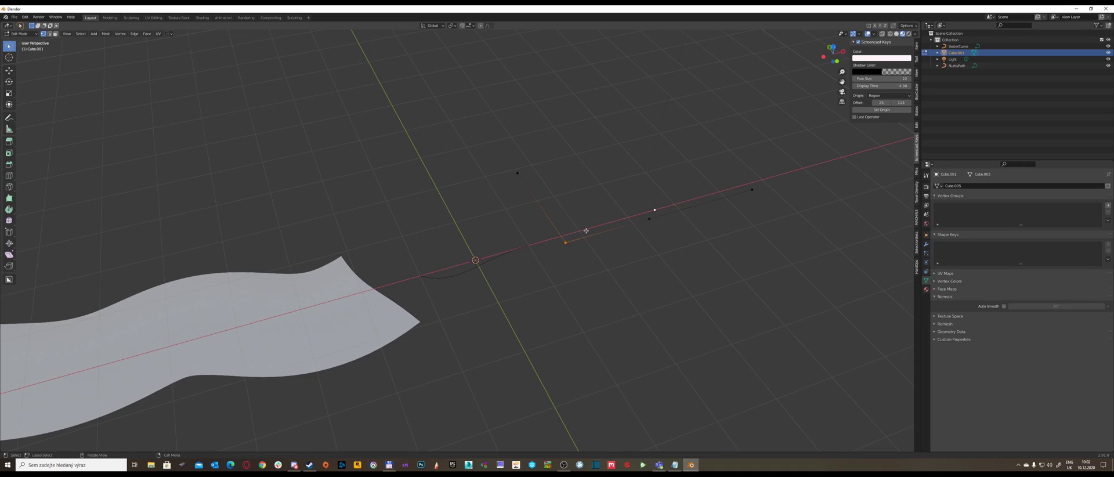
key("ctrl")
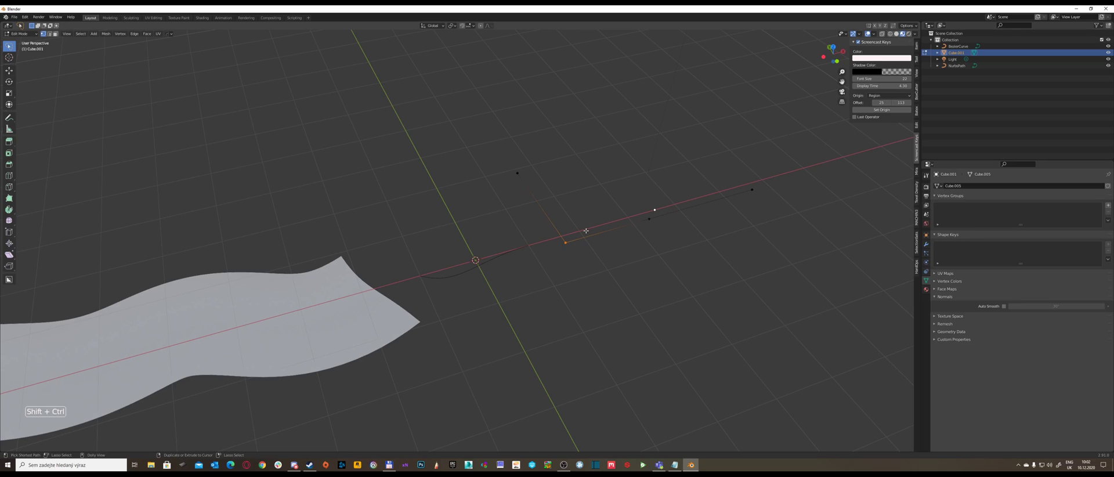
key("shift+ctrl+b")
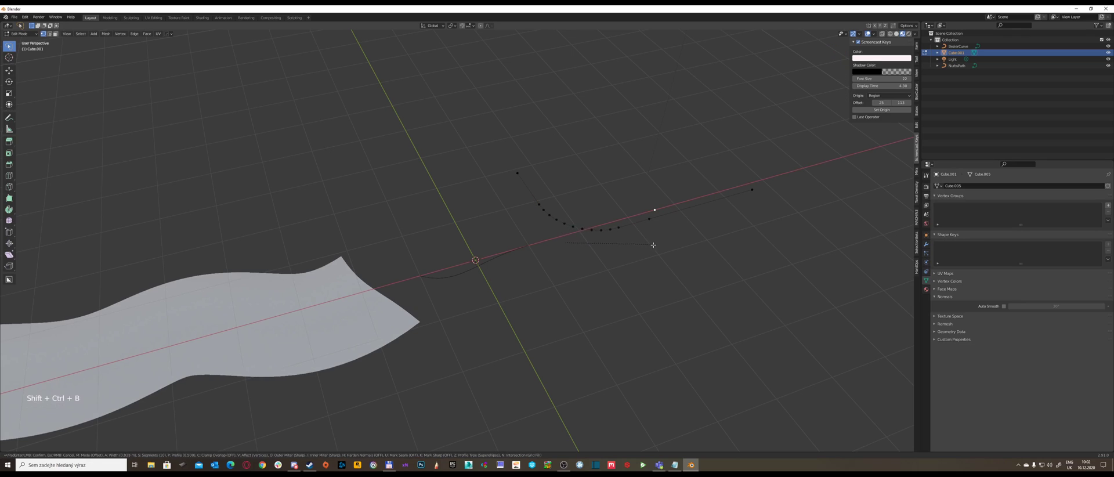
scroll(661, 247, "down", 1)
left_click(650, 252)
middle_click_drag(714, 239, 692, 246)
key("Tab")
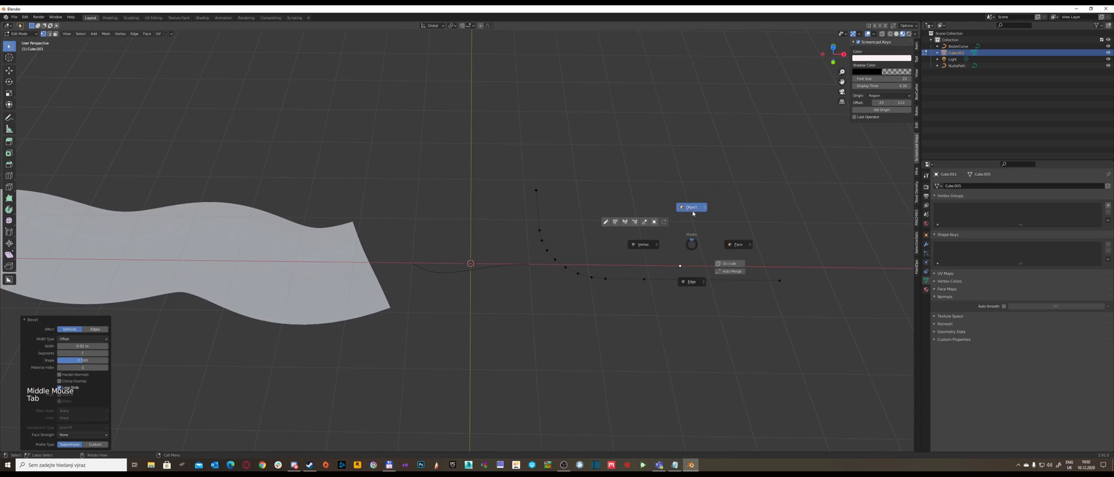
middle_click_drag(693, 213, 570, 225)
Select the rounded L-shaped mesh line in Object Mode and convert it to a curve
left_click(359, 319)
middle_click_drag(385, 294, 516, 274, "shift")
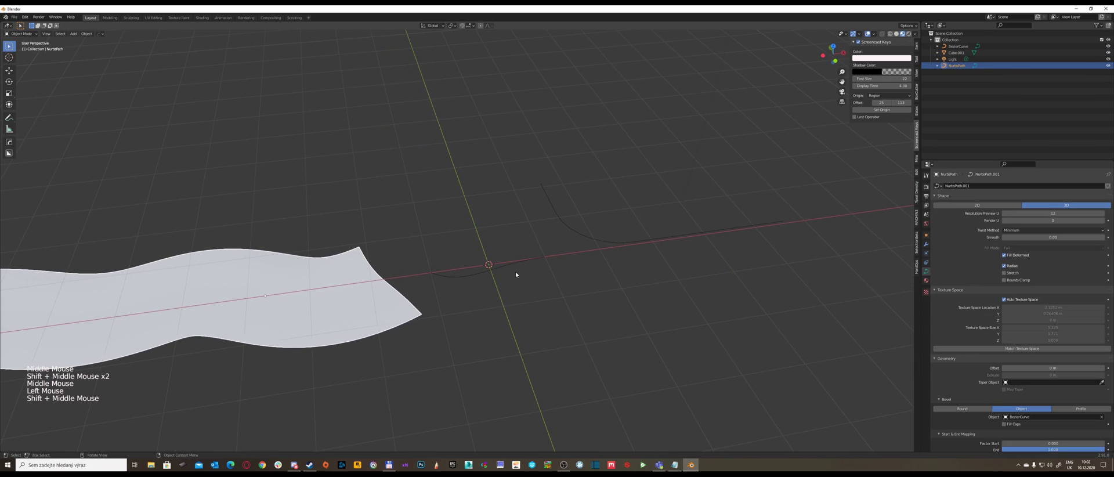
middle_click_drag(463, 302, 579, 253, "shift")
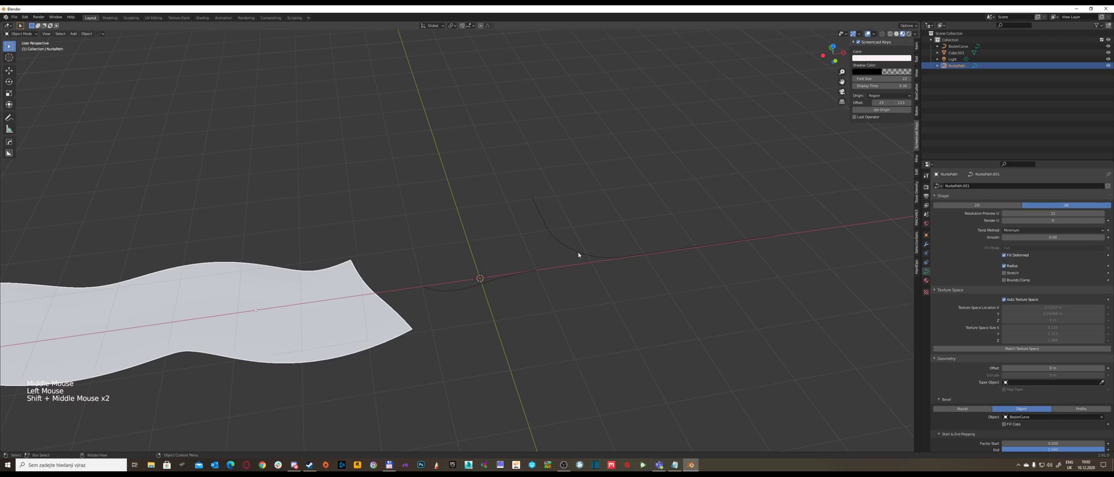
left_click(581, 254)
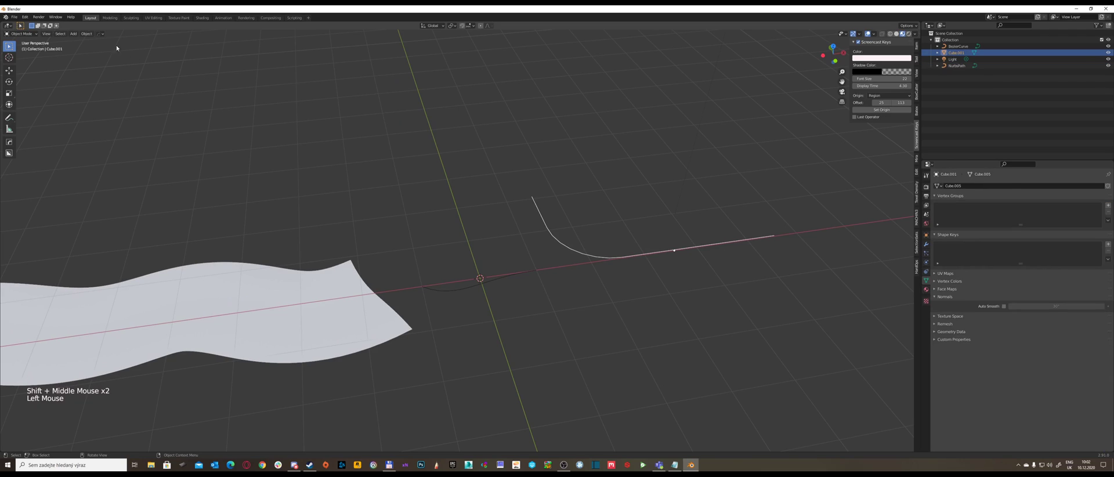
left_click(87, 34)
mouse_move(126, 206)
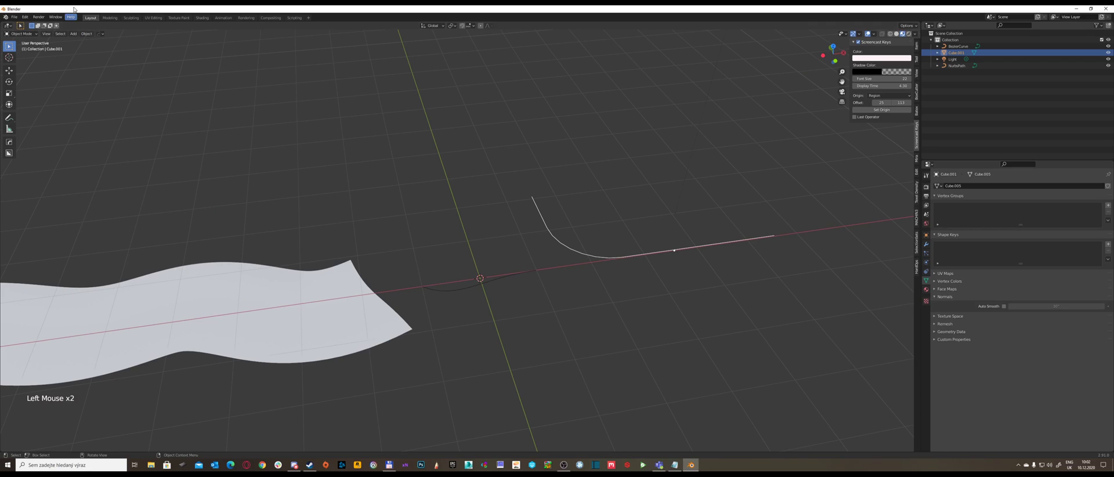
left_click(87, 34)
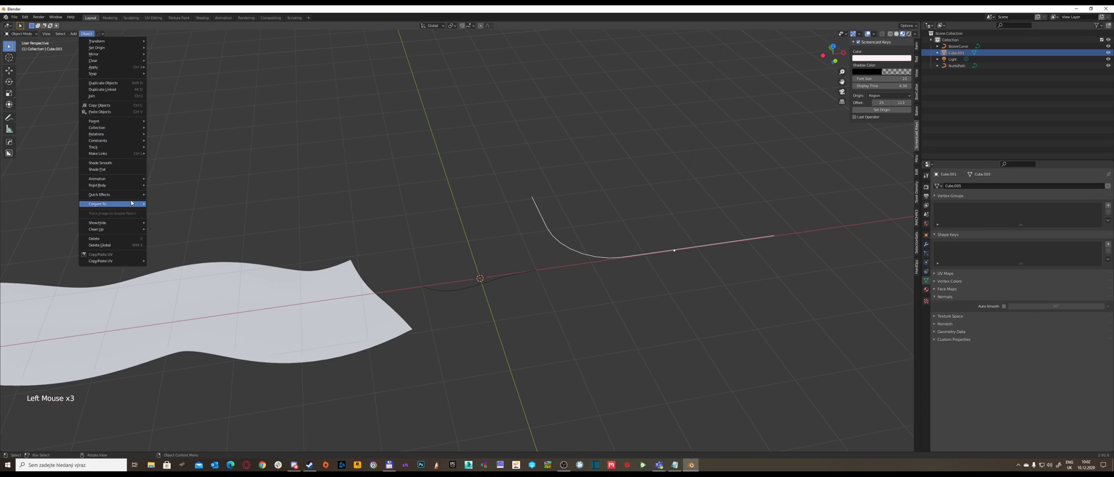
mouse_move(129, 206)
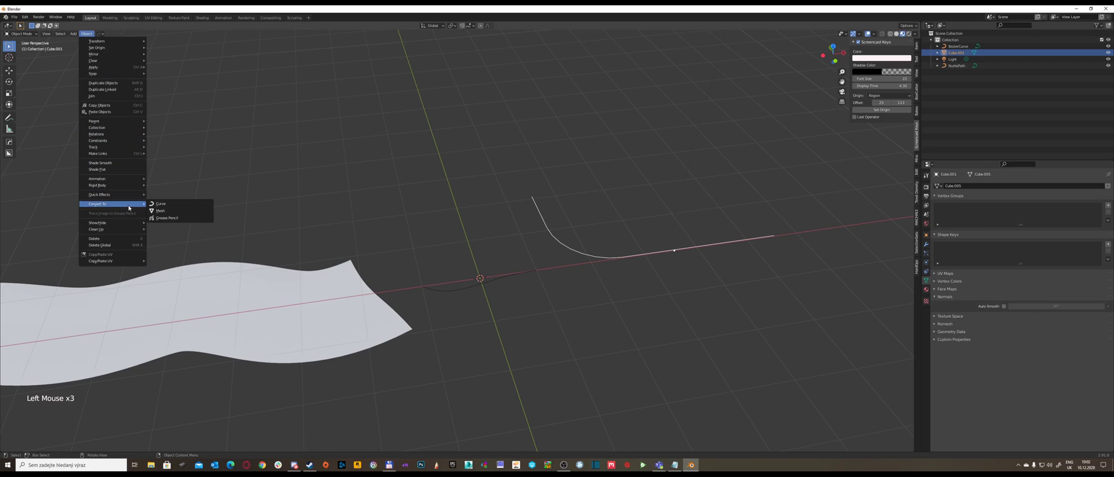
left_click(170, 204)
middle_click_drag(580, 246, 557, 266)
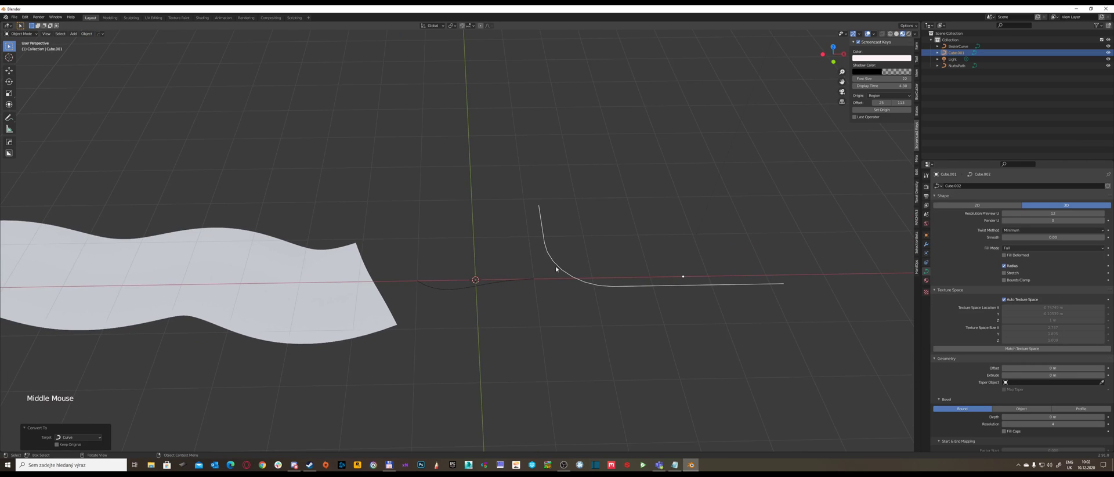
Set the ribbon path's bevel object to the converted curve Cube.001
left_click(485, 286)
left_click(380, 284)
middle_click_drag(380, 284, 463, 280, "shift")
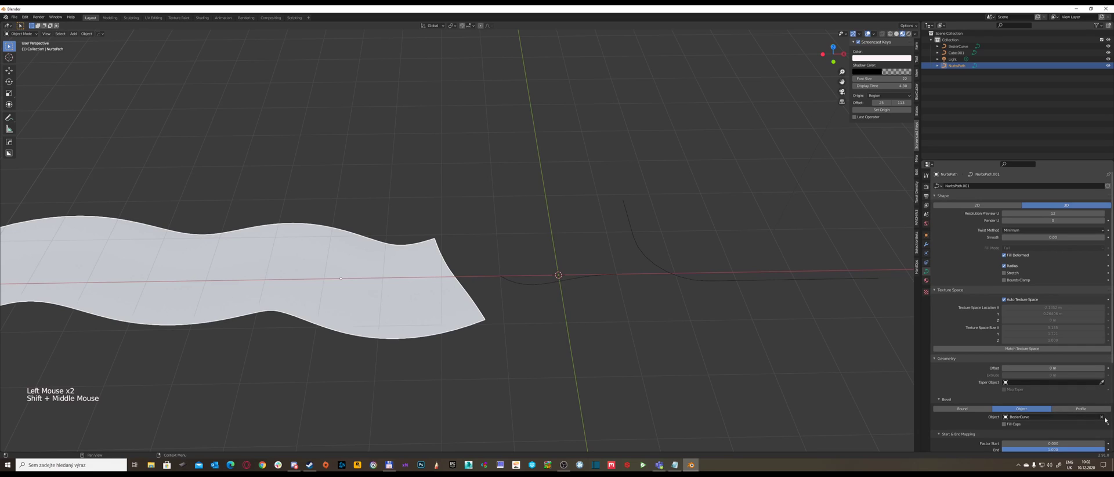
scroll(1105, 419, "down", 6)
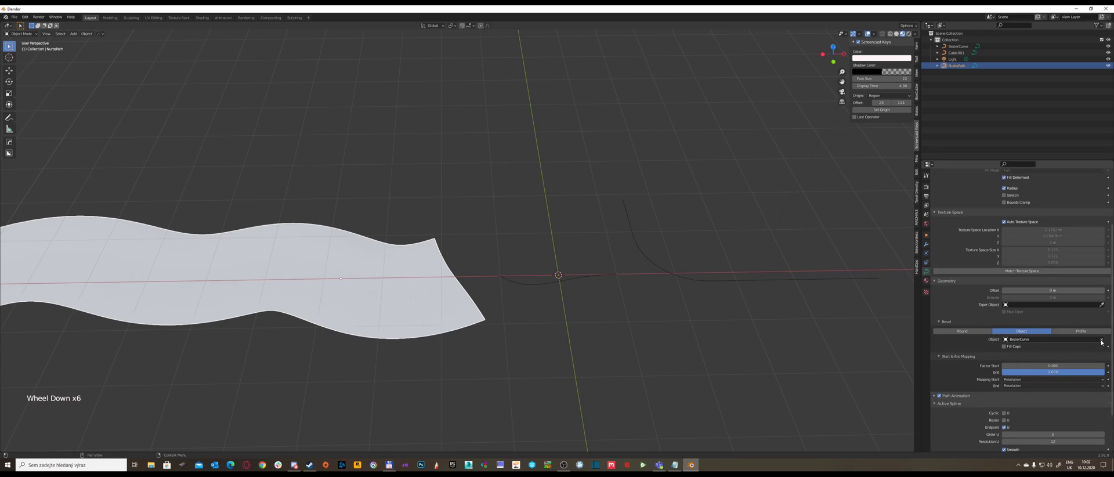
left_click(1045, 340)
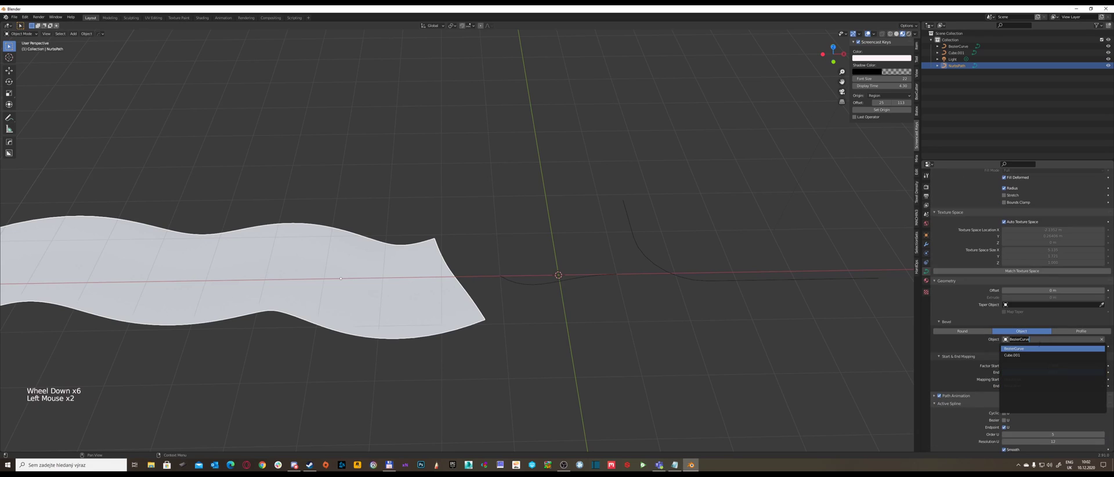
left_click(1022, 355)
middle_click_drag(574, 290, 642, 286)
scroll(633, 269, "down", 3)
Select the rounded L-shaped profile curve Cube.001 and enter Edit Mode
left_click(578, 218)
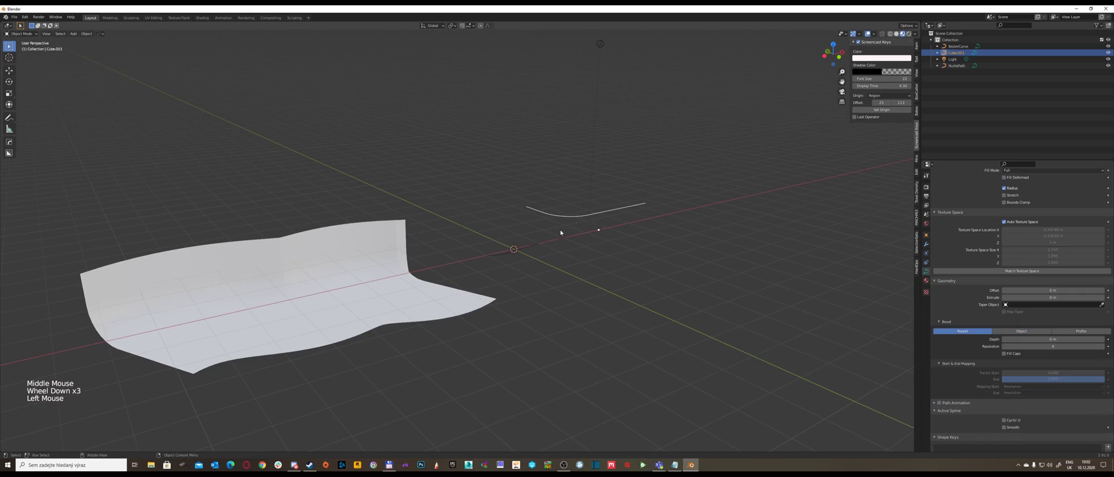
mouse_move(560, 229)
middle_mouse_down()
mouse_move(582, 231)
mouse_move(538, 224)
middle_mouse_up()
key("Tab")
key("Tab")
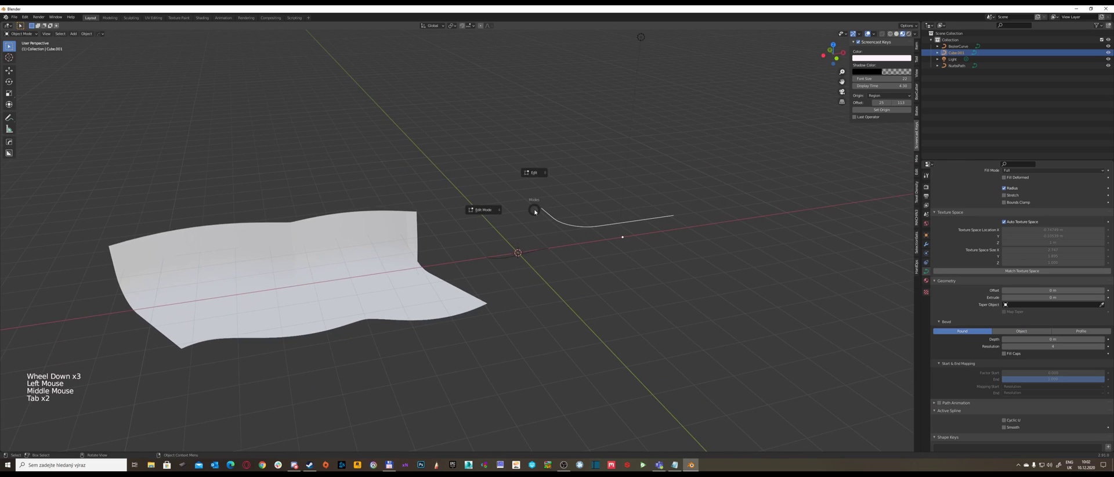
left_click(533, 175)
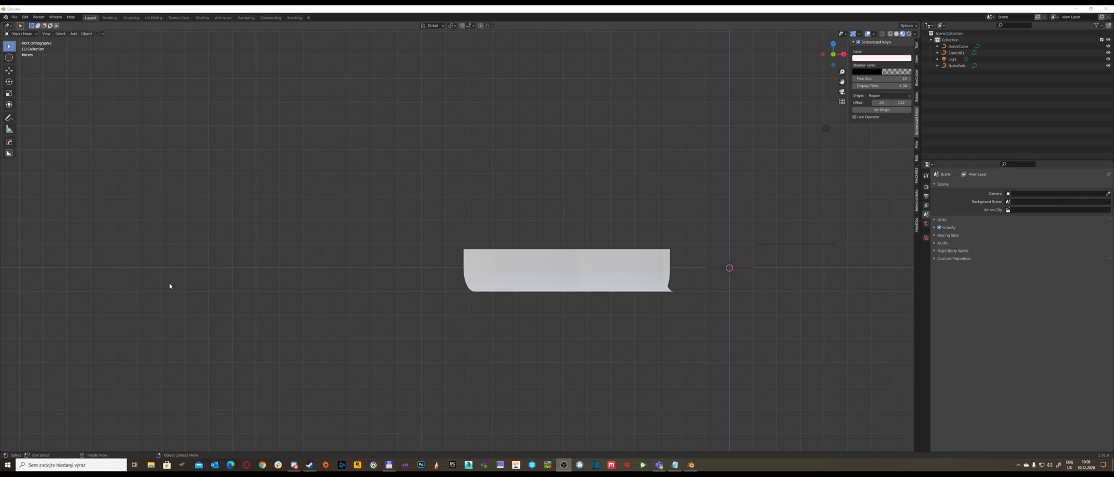
Switch to Total Commander and bring image.png into Blender's front view as a reference image
middle_click_drag(509, 250, 608, 239)
key("alt+Tab")
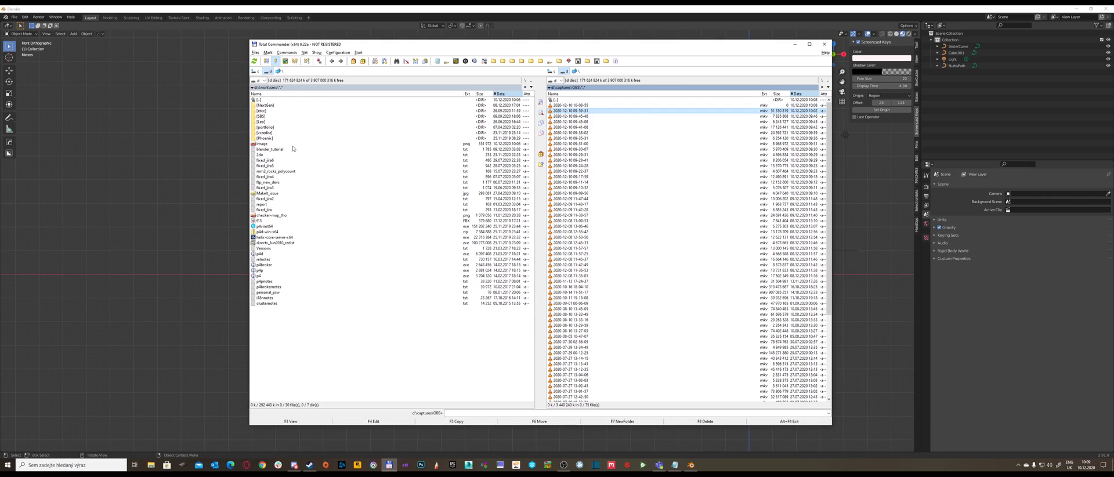
left_click(272, 143)
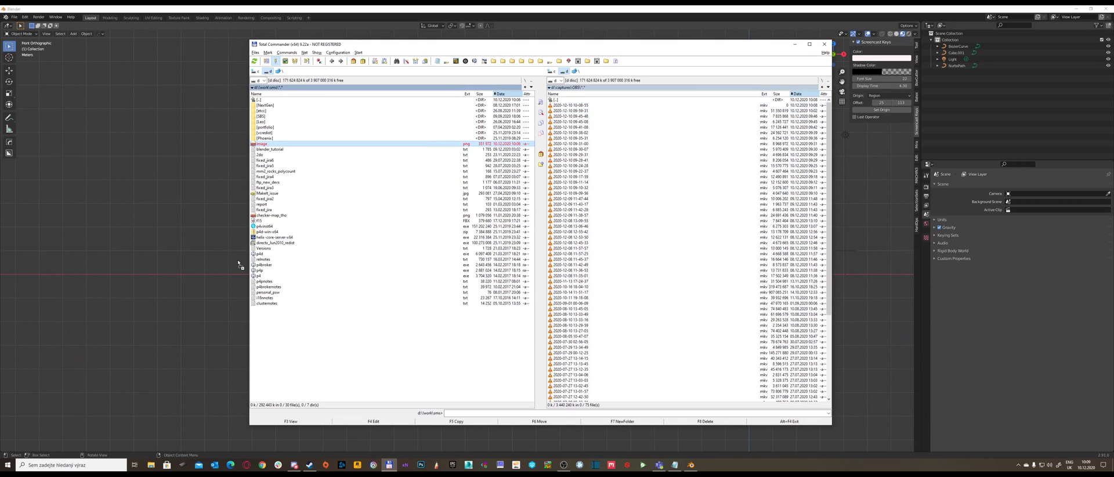
left_click_drag(239, 265, 239, 265)
key("alt+Tab")
Move the reference image about 11.5 m along the X axis to the ribbon
key("g")
key("x")
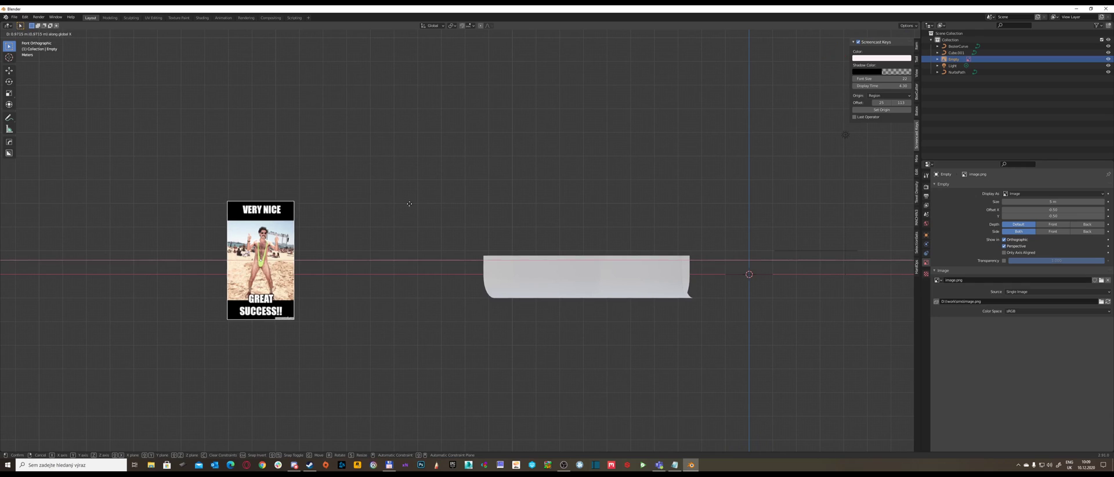
left_click(667, 206)
middle_click_drag(667, 206, 685, 211)
Scale up the reference image and move it about 4.7 m along the Y axis behind the ribbon
key("s")
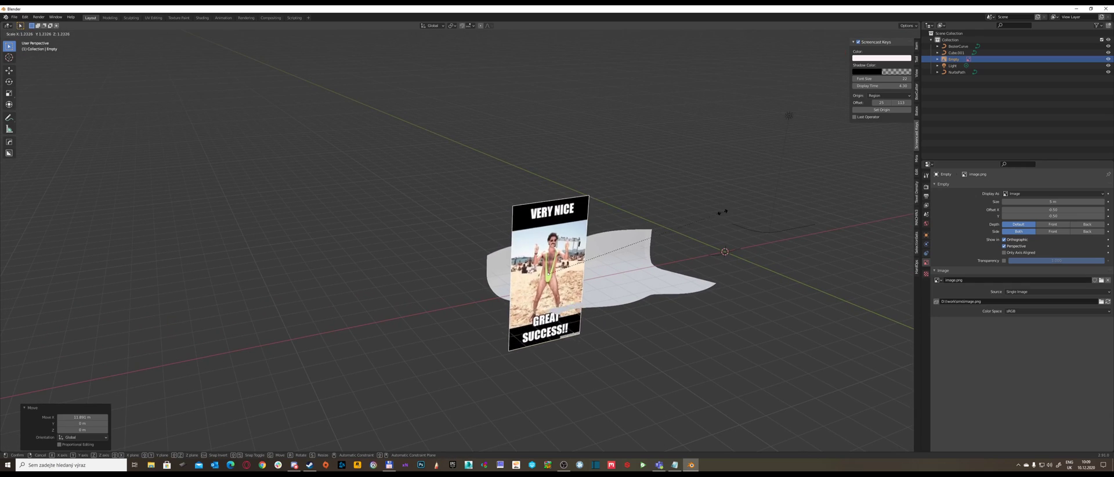
left_click(878, 196)
key("g")
key("y")
left_click(618, 263)
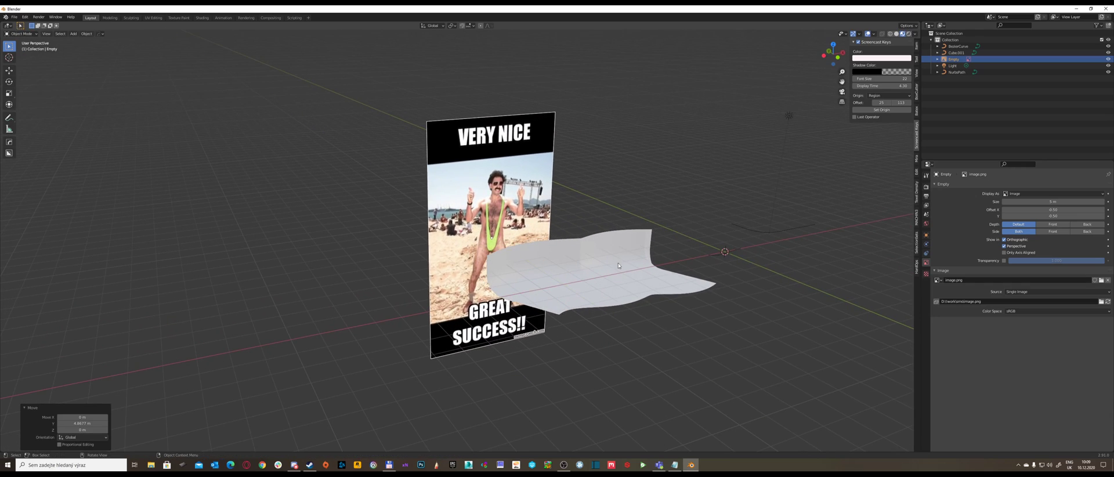
middle_click_drag(618, 263, 586, 273)
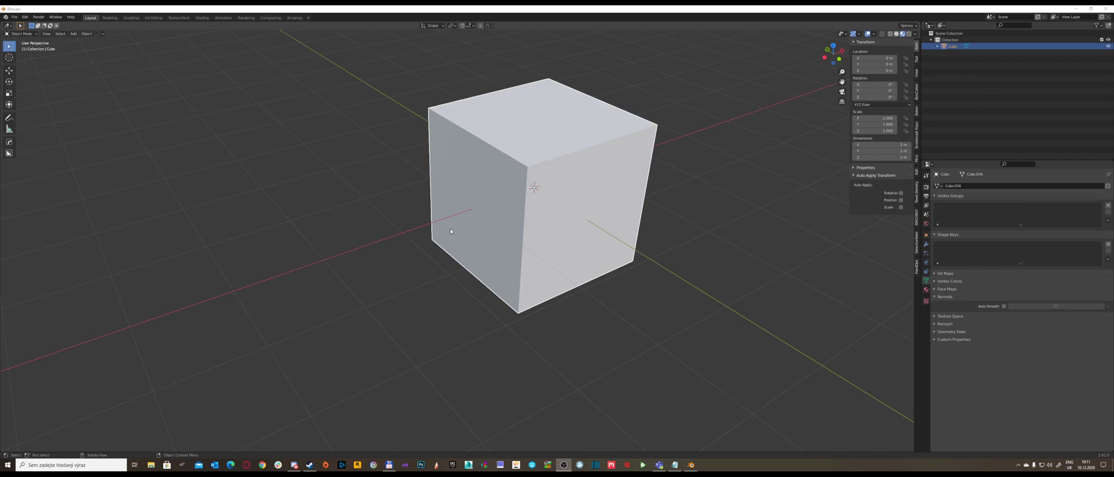
Enable the Face Orientation overlay and frame the cube in the viewport
middle_click_drag(557, 174, 562, 195)
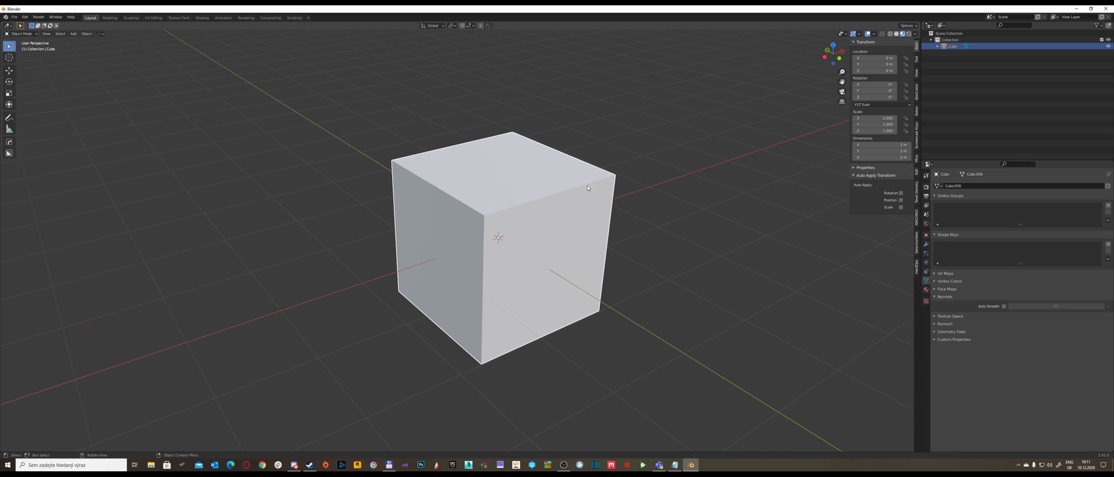
left_click(874, 35)
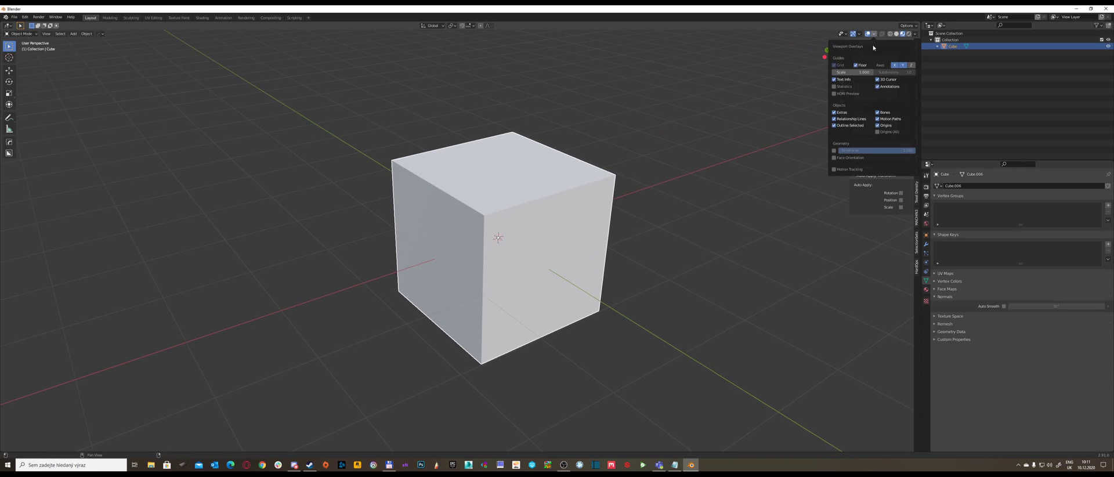
left_click(852, 158)
middle_click_drag(851, 157, 698, 181)
key("f")
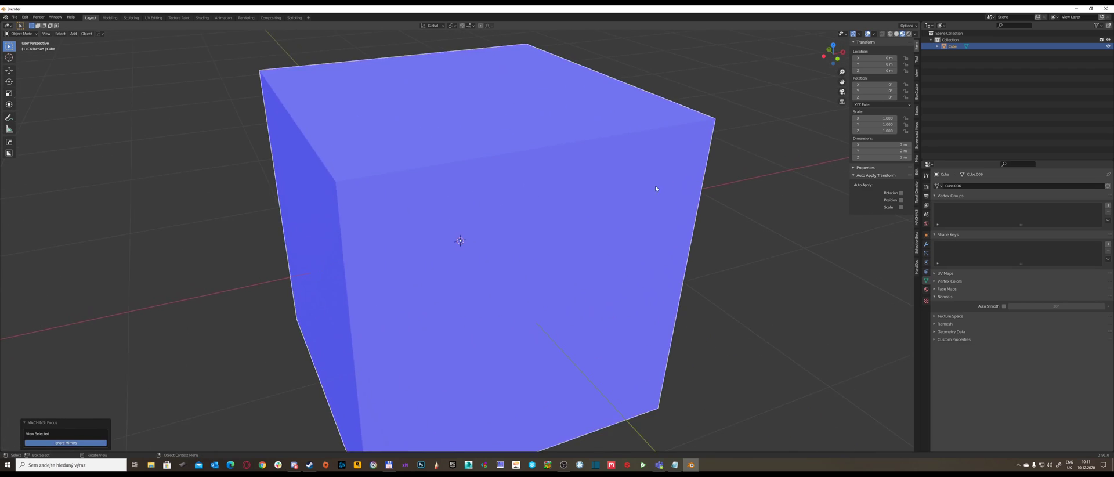
middle_click_drag(614, 201, 640, 175, "shift")
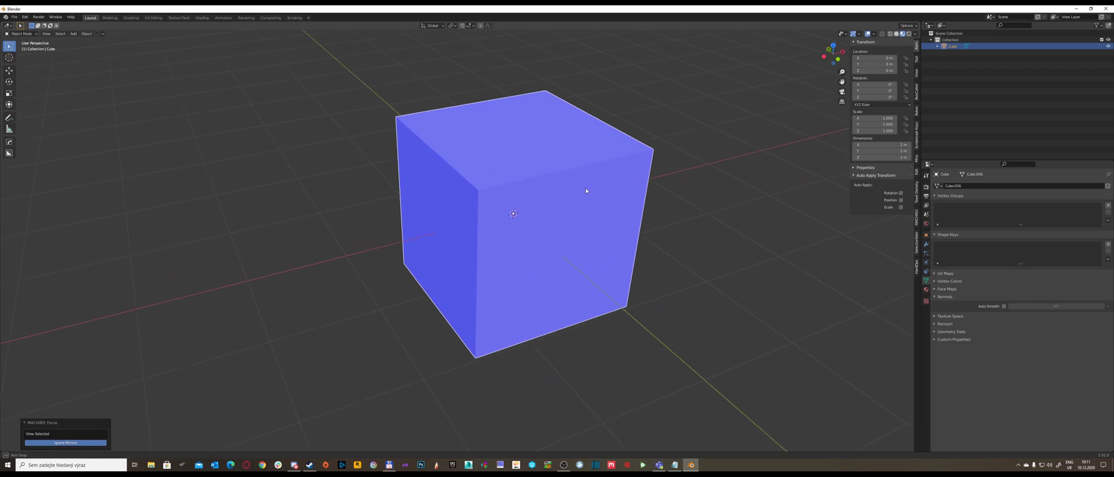
Enable the Screencast Keys display in the viewport
left_click(917, 130)
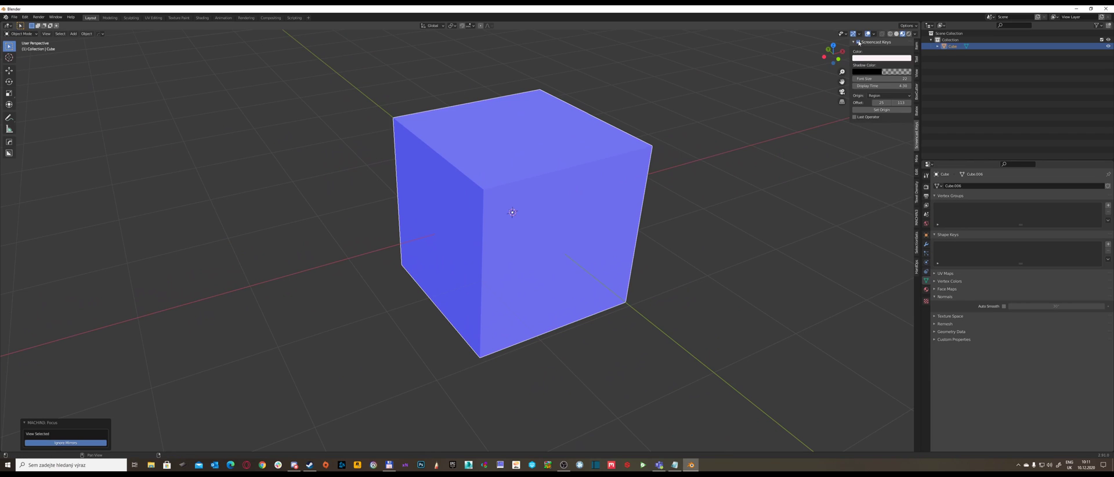
left_click(859, 42)
middle_click_drag(674, 128, 648, 128)
middle_click_drag(648, 128, 616, 173, "shift")
Enter face Edit Mode on the cube and flip the normal of its front-facing side face
key("Tab")
left_click(660, 174)
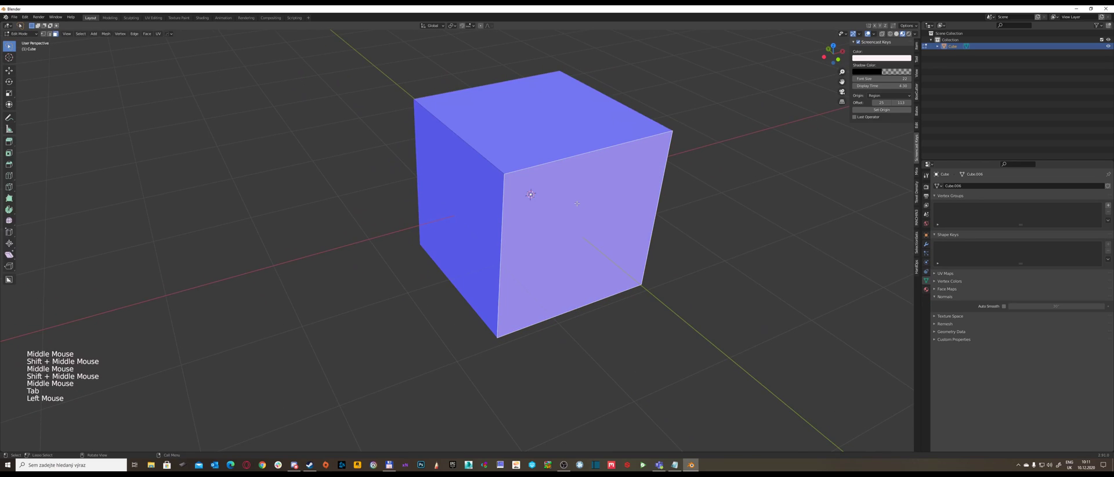
middle_click_drag(560, 192, 590, 187, "shift")
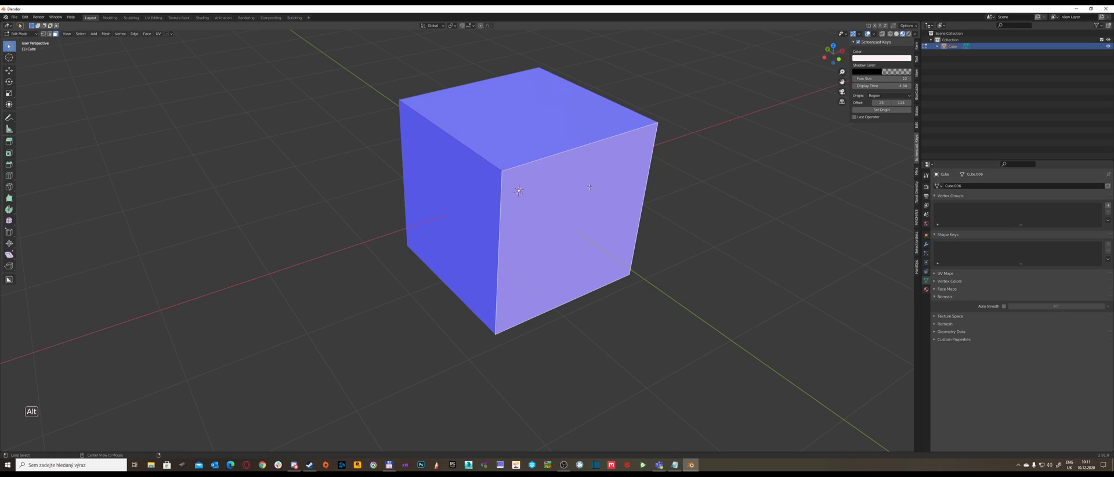
key("alt+n")
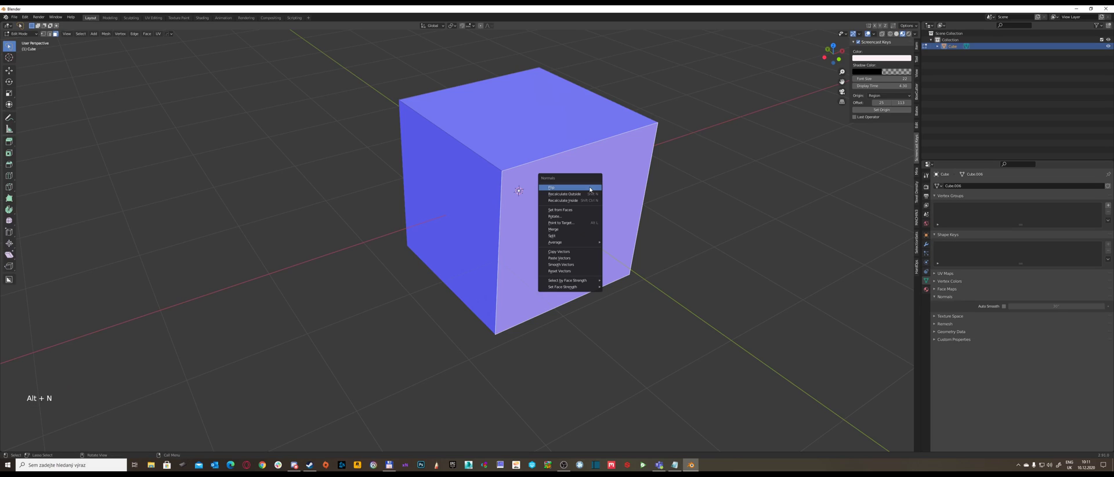
left_click(590, 189)
middle_click_drag(590, 189, 754, 232)
Select the red side face and flip its normal back to face outward
left_click(571, 195)
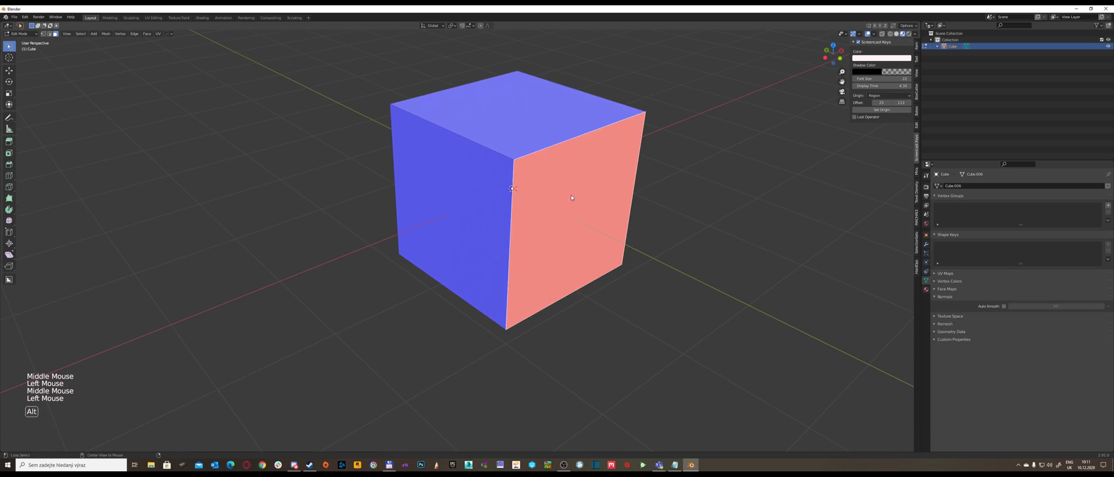
key("alt+n")
left_click(572, 196)
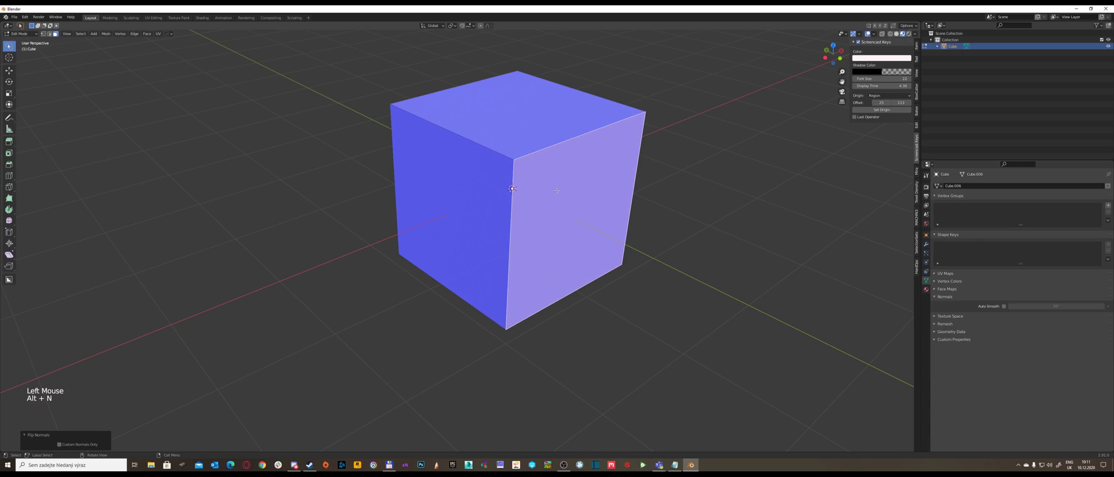
Select the cube's top face and adjacent side face, flip both normals, and deselect them
left_click(516, 129)
left_click(572, 182, "shift")
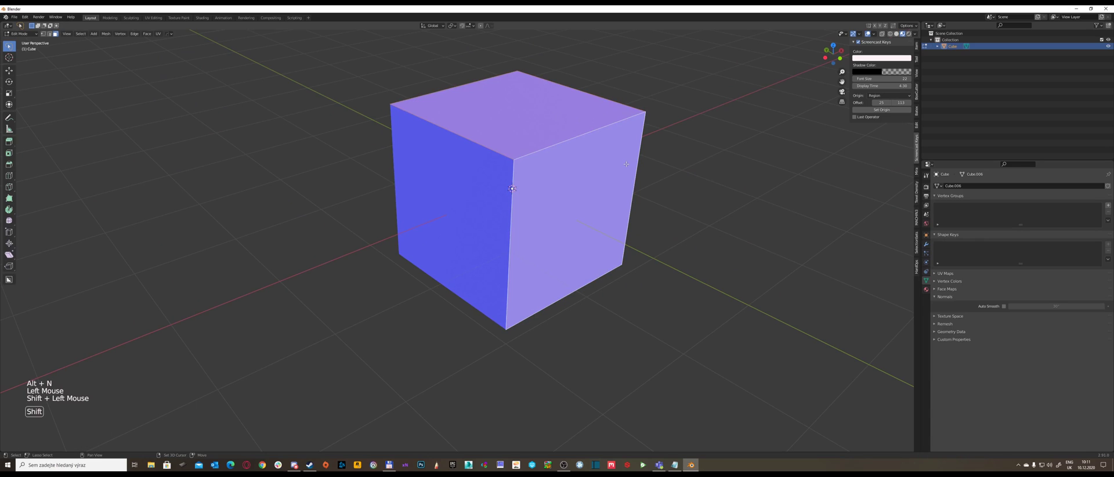
key("alt+n")
left_click(627, 166)
scroll(627, 166, "down", 1)
middle_click_drag(627, 167, 617, 169)
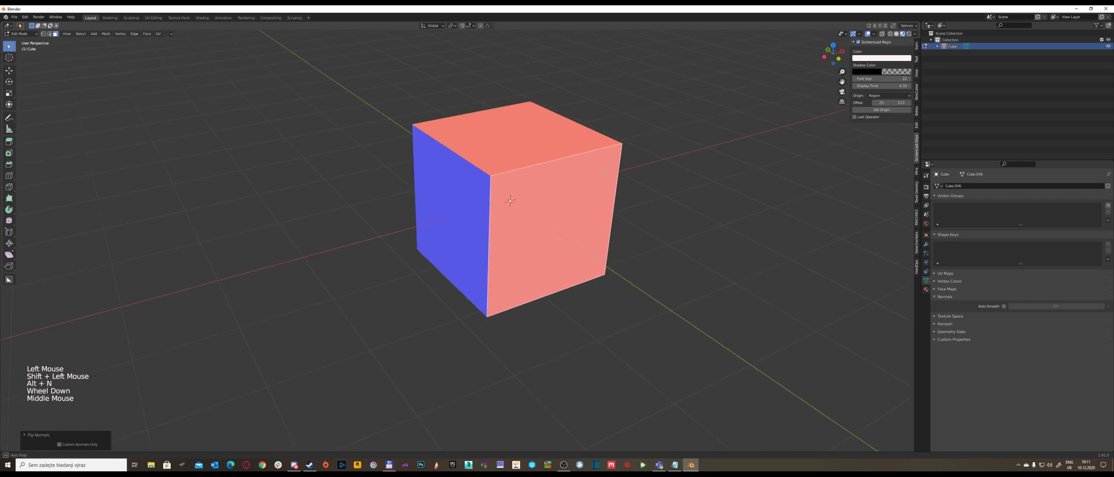
scroll(633, 171, "up", 1)
left_click(689, 186)
Select all of the cube's faces and recalculate their normals outside
scroll(689, 187, "down", 2)
middle_click_drag(689, 186, 563, 208)
scroll(602, 196, "up", 2)
right_click(659, 196)
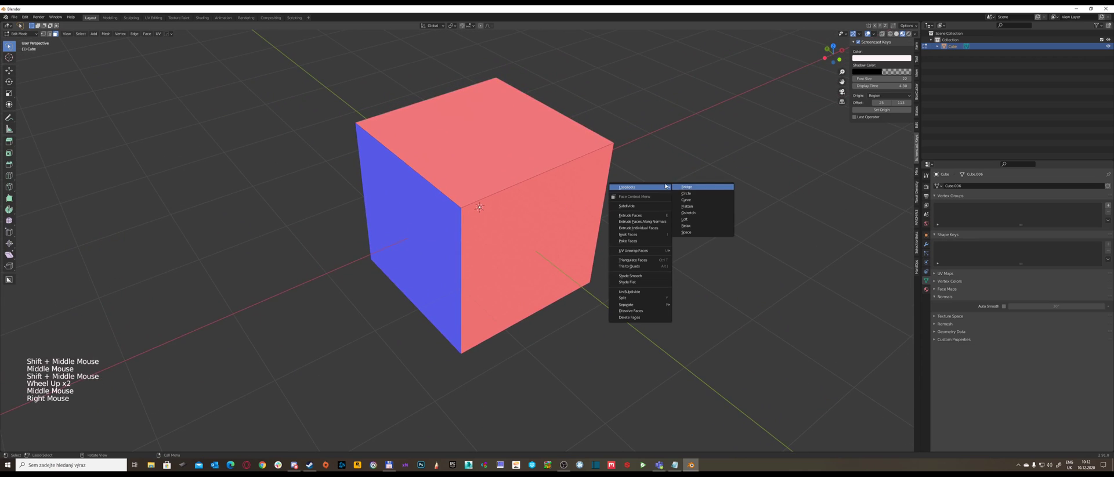
key("a")
middle_click_drag(681, 174, 686, 187)
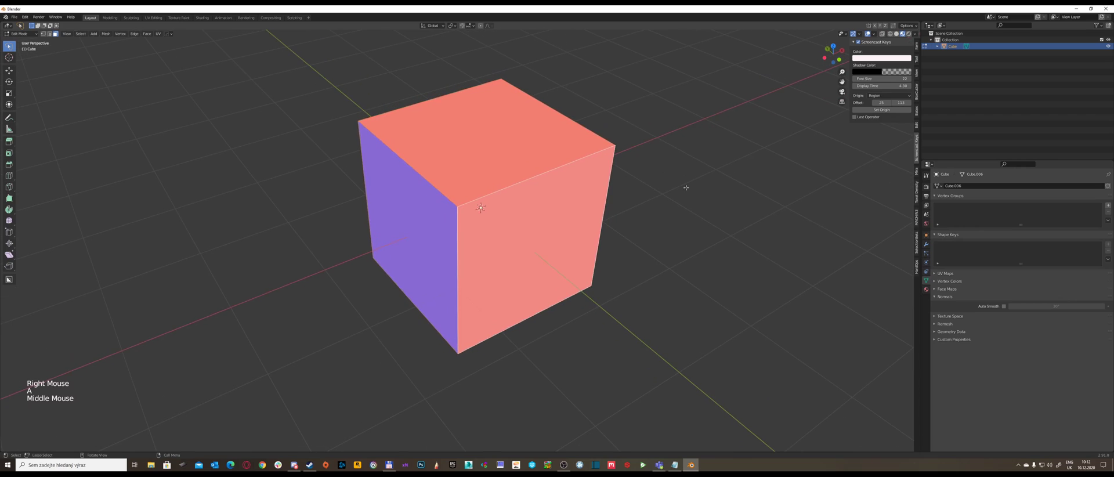
key("alt+n")
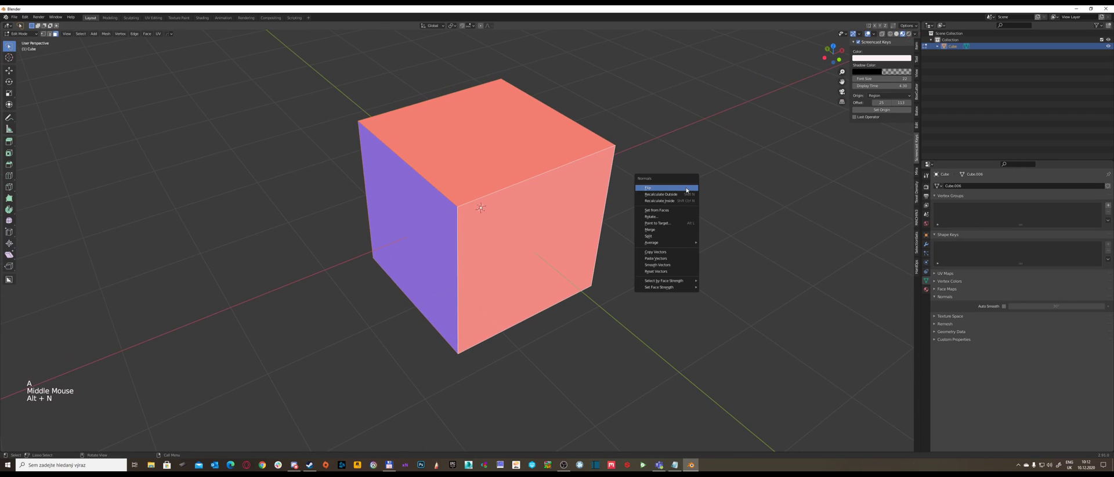
left_click(685, 197)
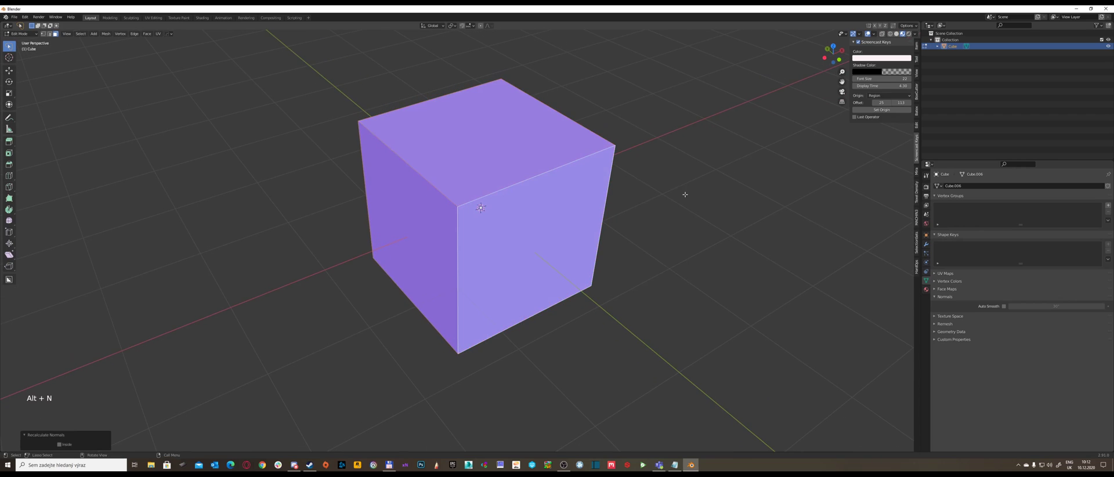
middle_click_drag(684, 194, 720, 208)
Return the cube to Object Mode and disable the Face Orientation overlay
key("Tab")
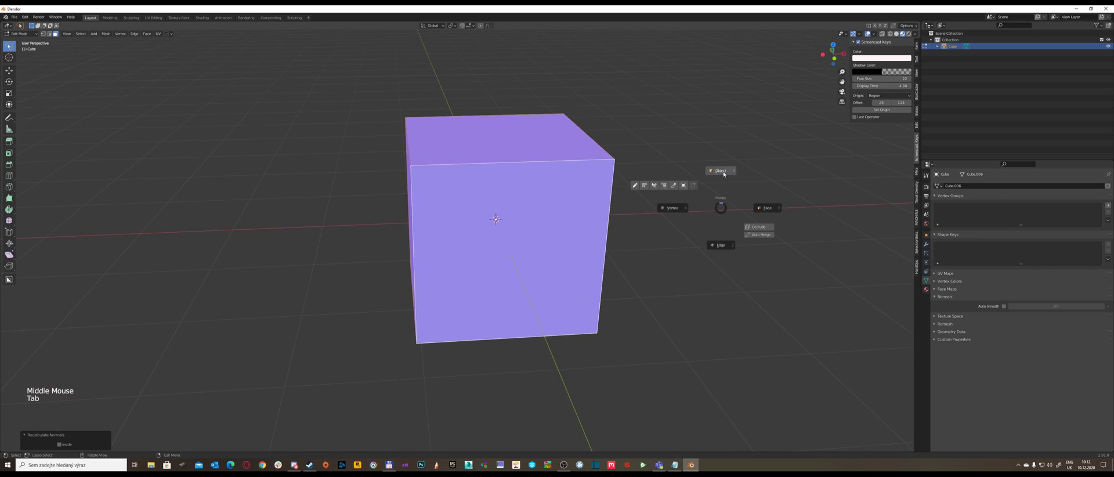
left_click(873, 33)
left_click(835, 157)
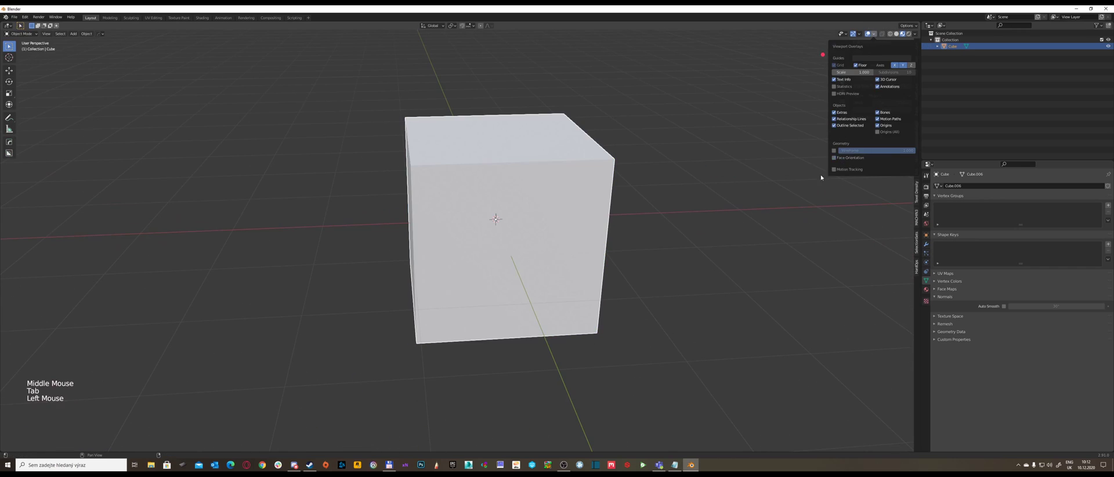
middle_click_drag(499, 249, 532, 243)
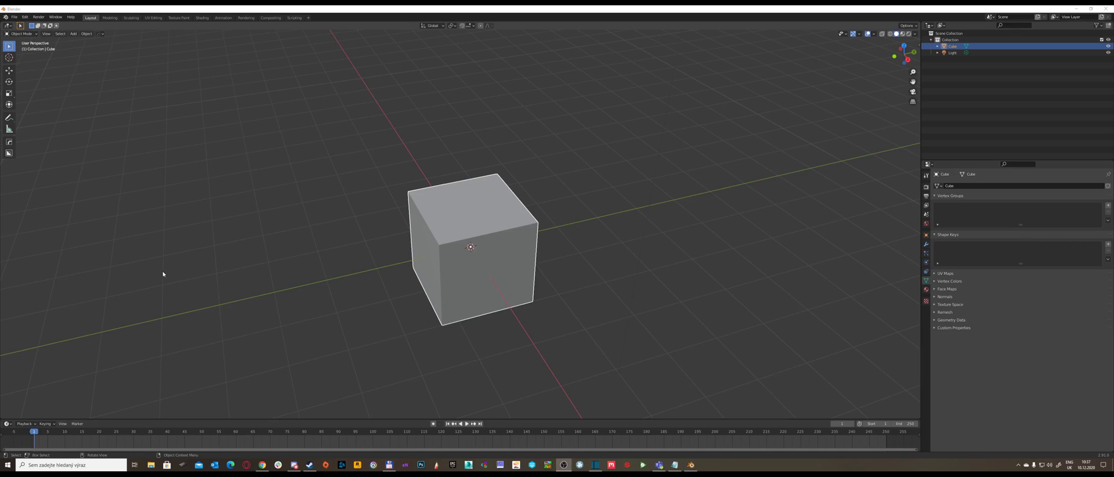
Add a Multiresolution modifier to the cube
middle_click_drag(162, 273, 547, 204)
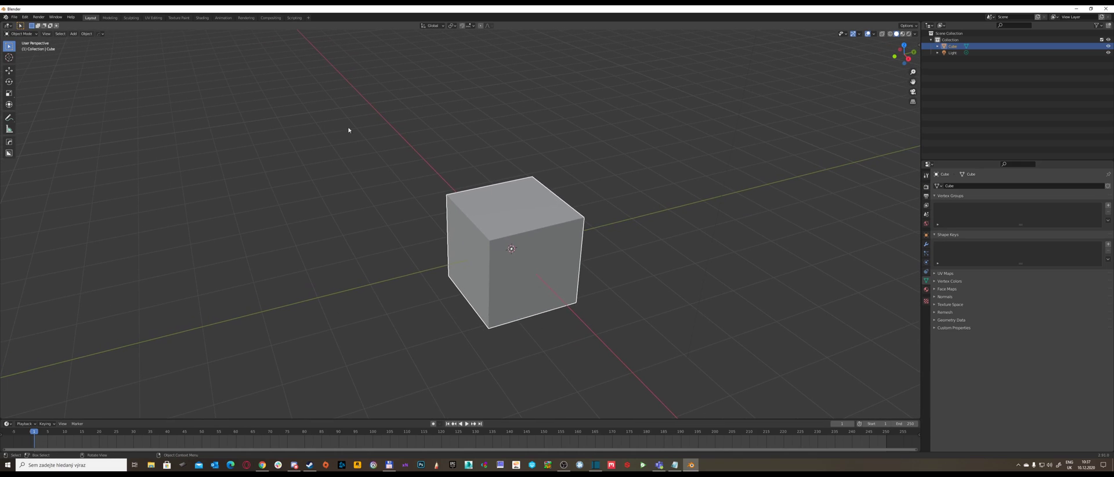
middle_click_drag(450, 161, 479, 188)
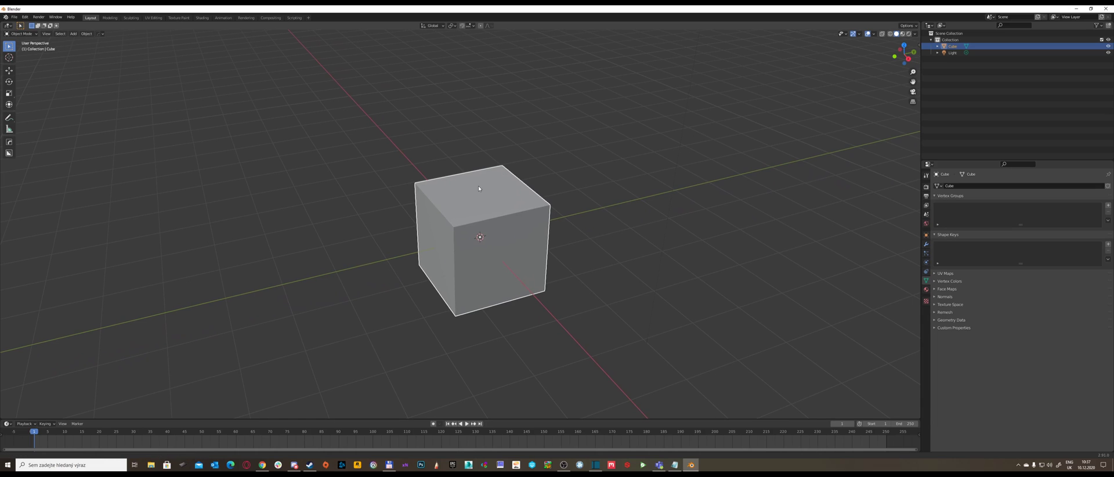
middle_click_drag(540, 203, 521, 223, "shift")
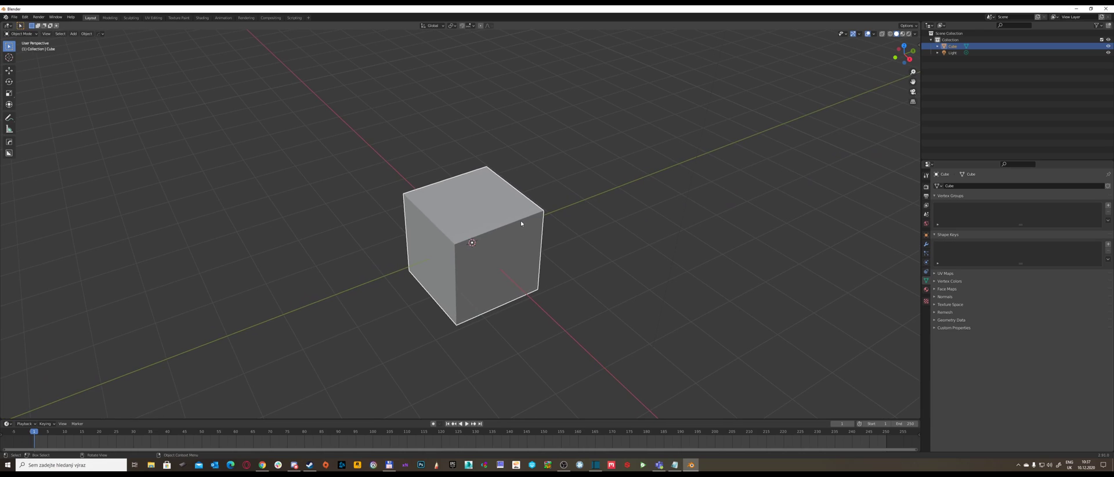
left_click(926, 244)
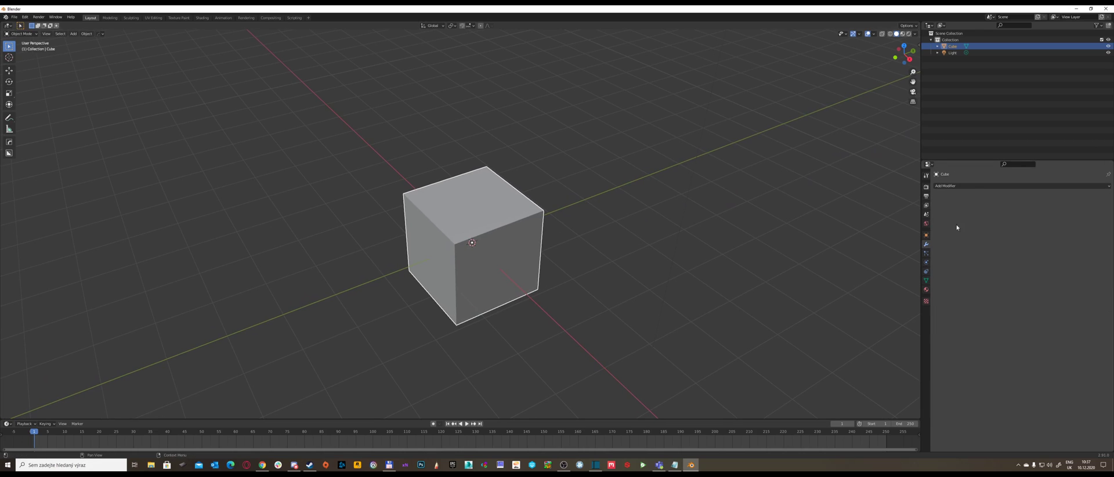
left_click(974, 186)
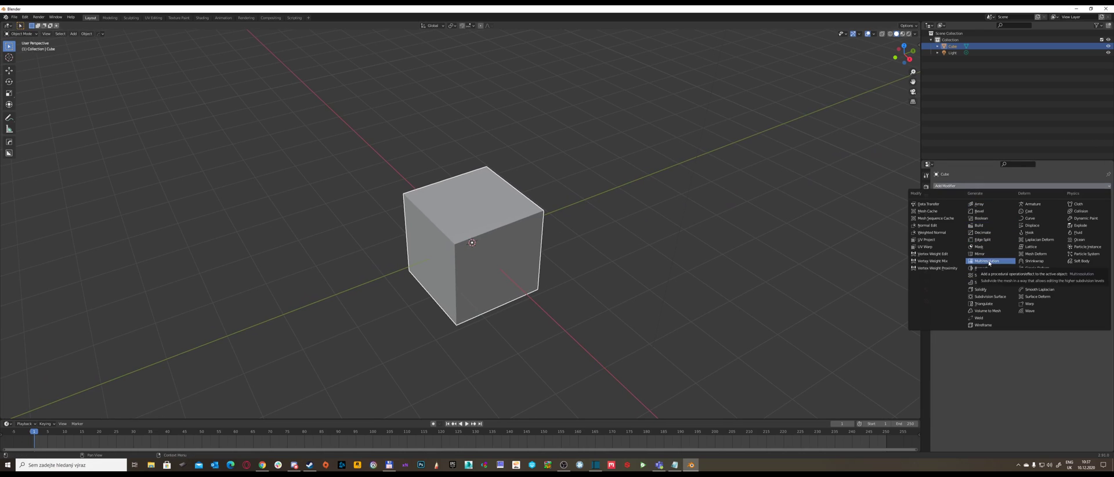
left_click(986, 261)
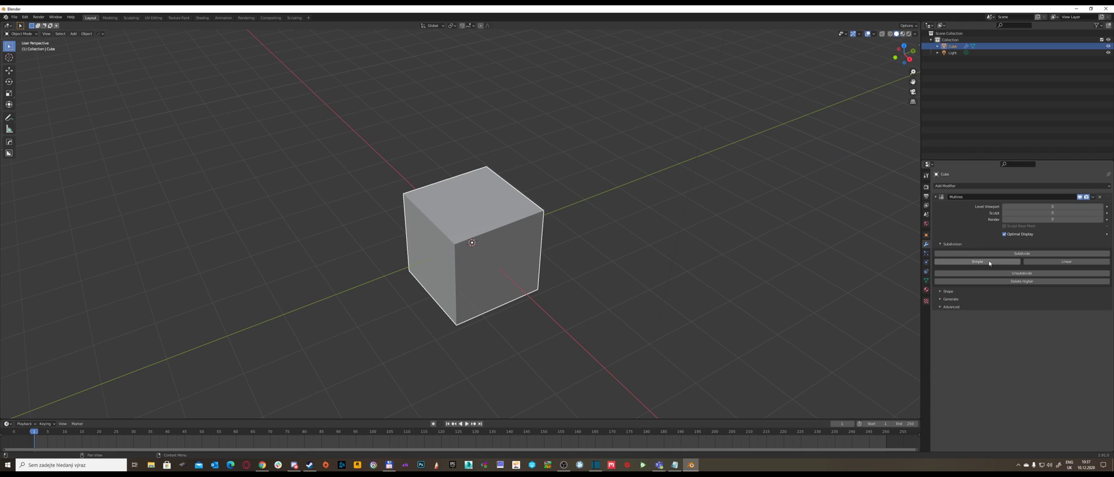
Subdivide the cube six times in the Multires modifier and try to unsubdivide it
left_click(1022, 253)
left_click(1021, 254)
left_click(1022, 253)
left_click(1022, 253)
left_click(1022, 254)
left_click(1022, 253)
middle_click_drag(729, 254, 635, 216)
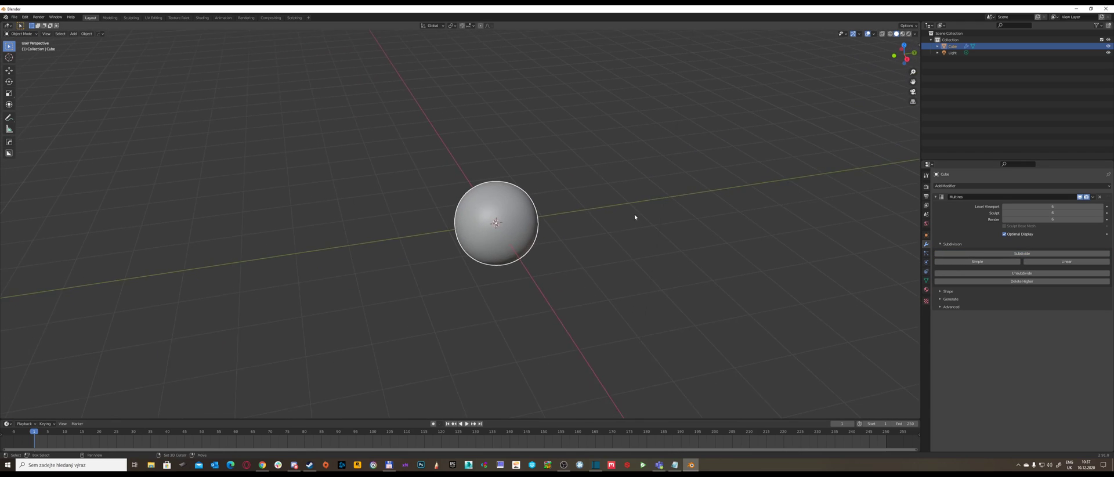
scroll(635, 217, "up", 3)
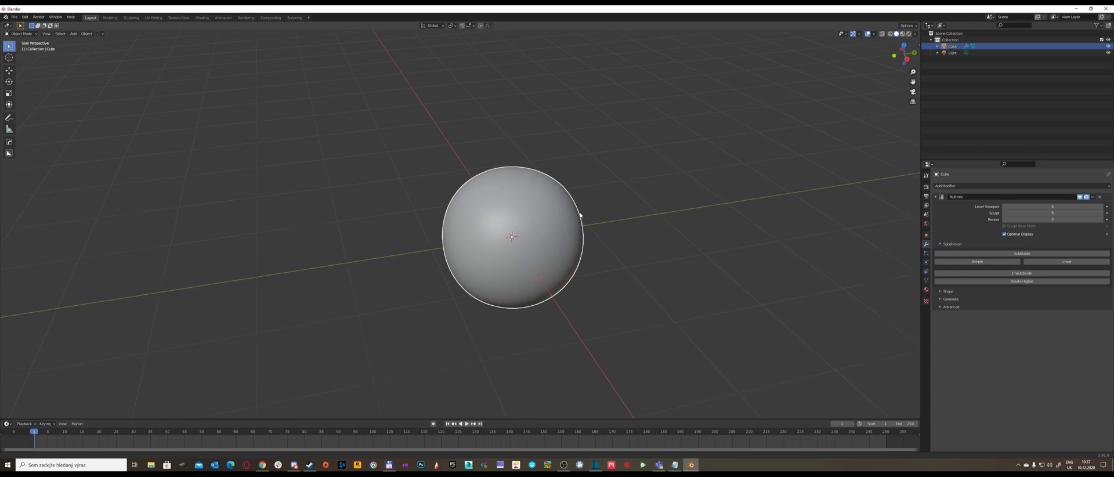
left_click(1038, 275)
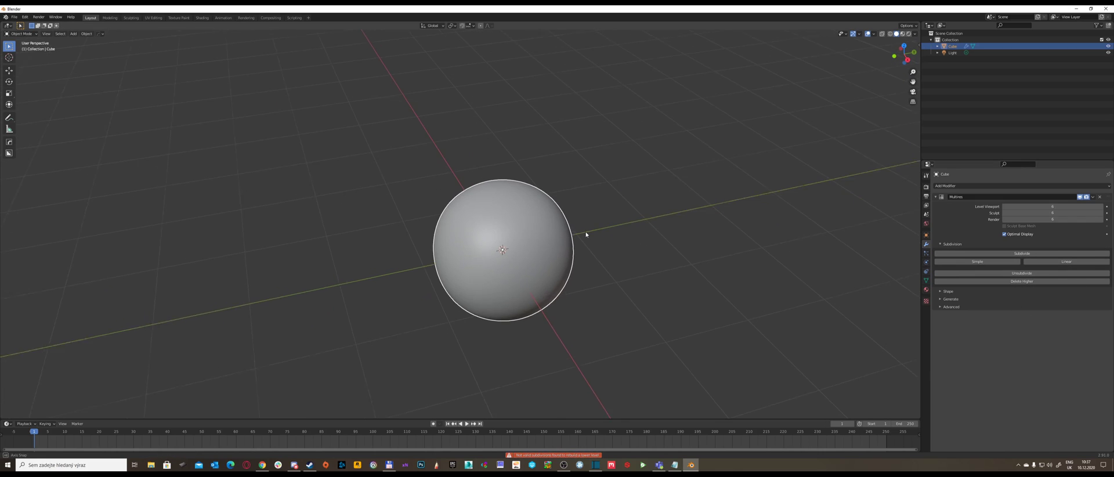
middle_click_drag(585, 231, 485, 213)
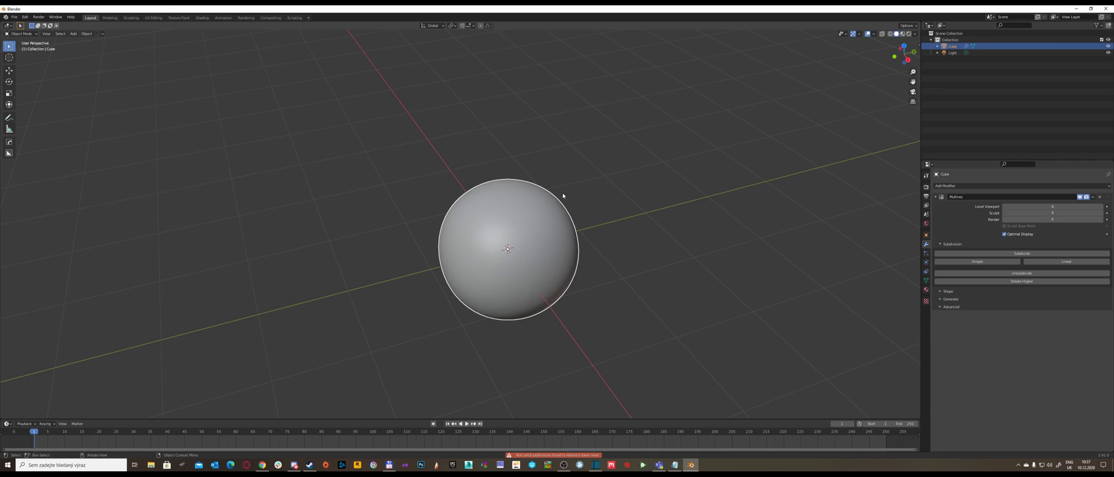
Add a lattice at the centre of the rounded cube
key("shift+a")
left_click(86, 34)
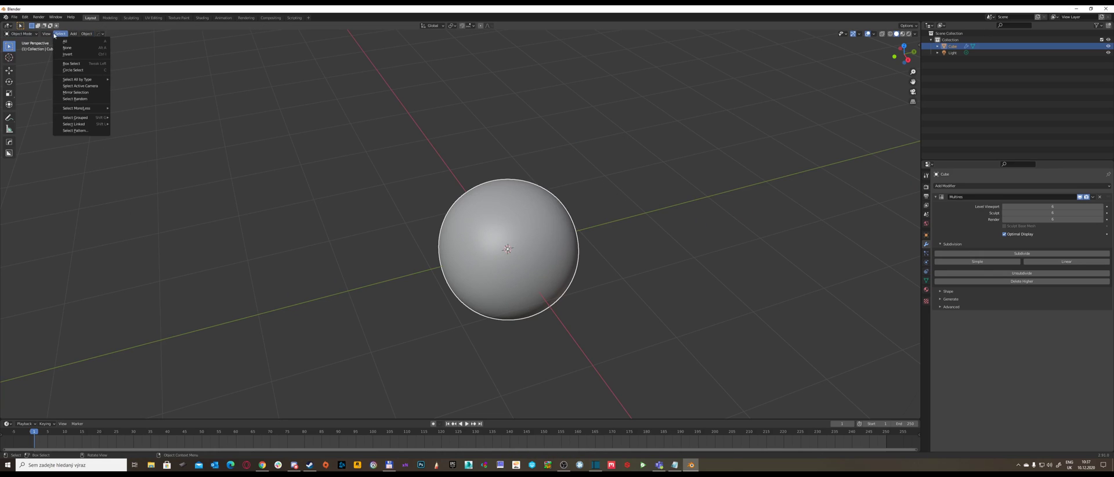
left_click(73, 34)
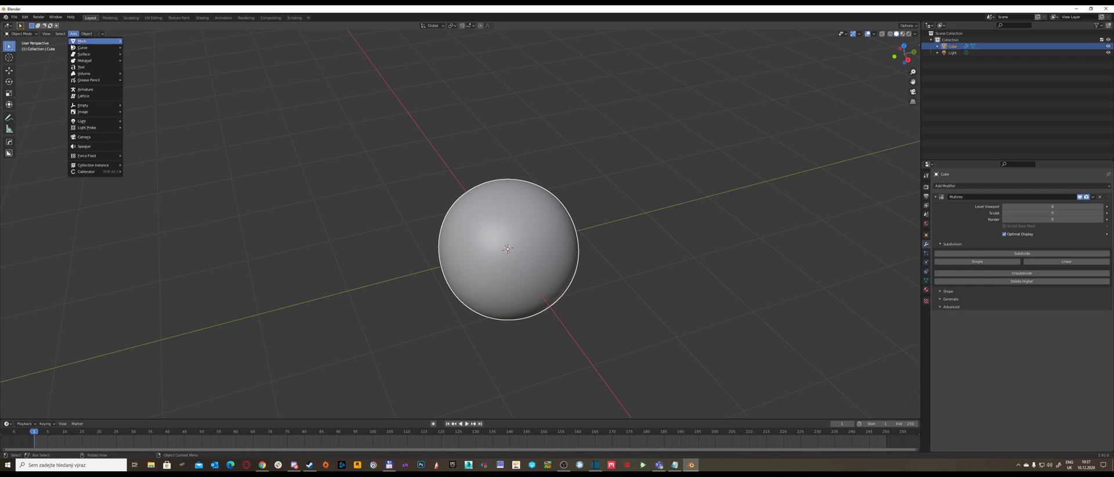
left_click(88, 96)
mouse_move(510, 255)
middle_mouse_down()
mouse_move(557, 237)
mouse_move(614, 233)
mouse_move(573, 246)
middle_mouse_up()
key("shift+z")
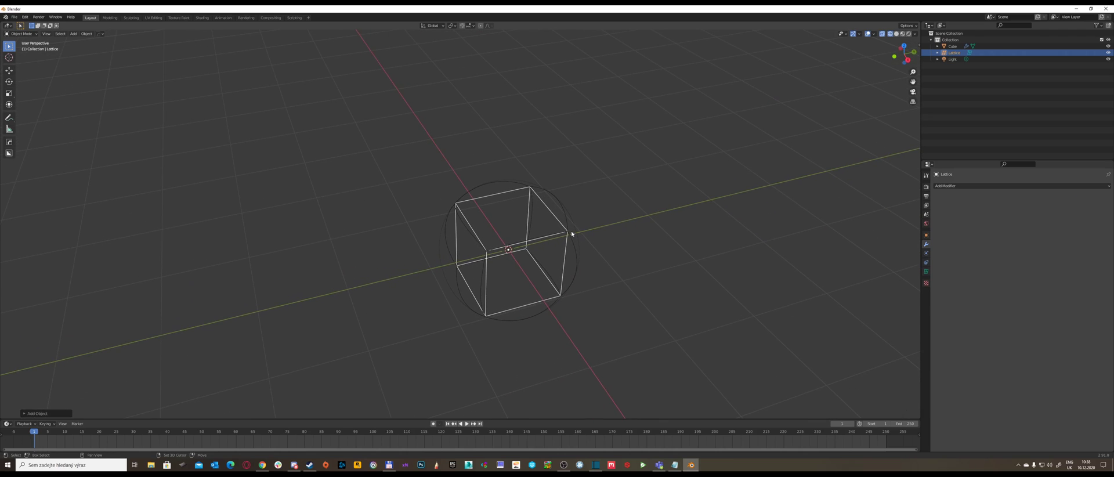
key("shift+z")
Scale the lattice up uniformly until its cage fully encloses the rounded cube with some clearance
key("s")
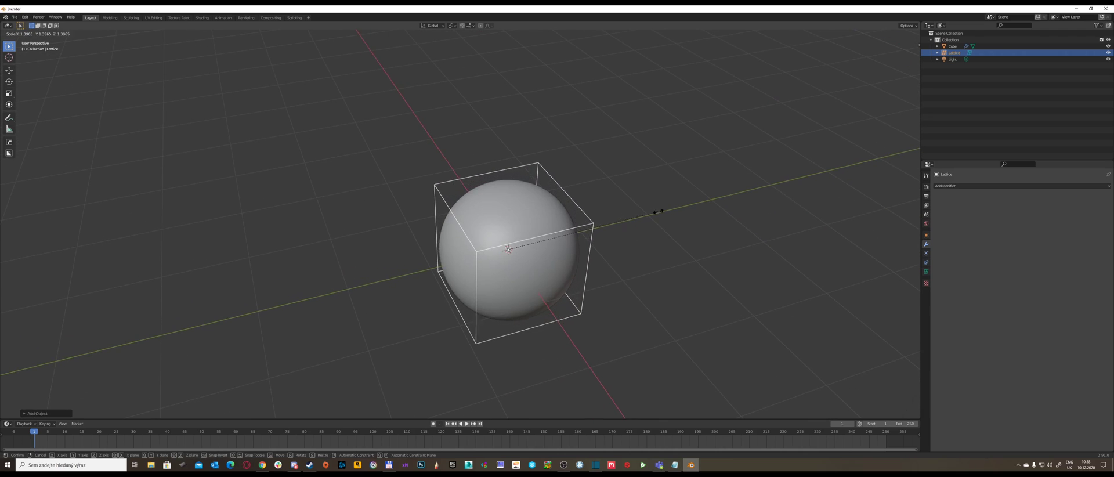
left_click(660, 217)
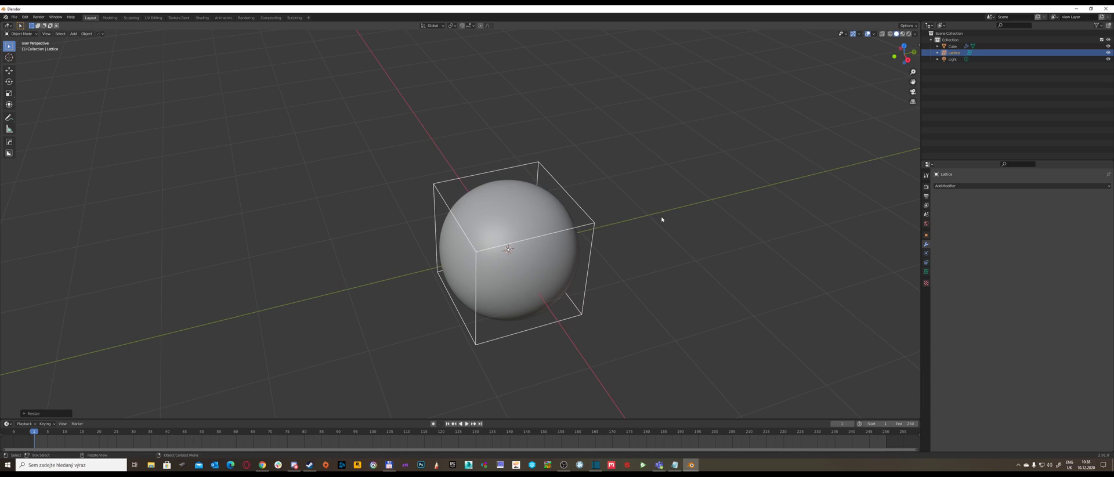
scroll(661, 217, "up", 1, "alt")
middle_click_drag(662, 217, 685, 210)
key("s")
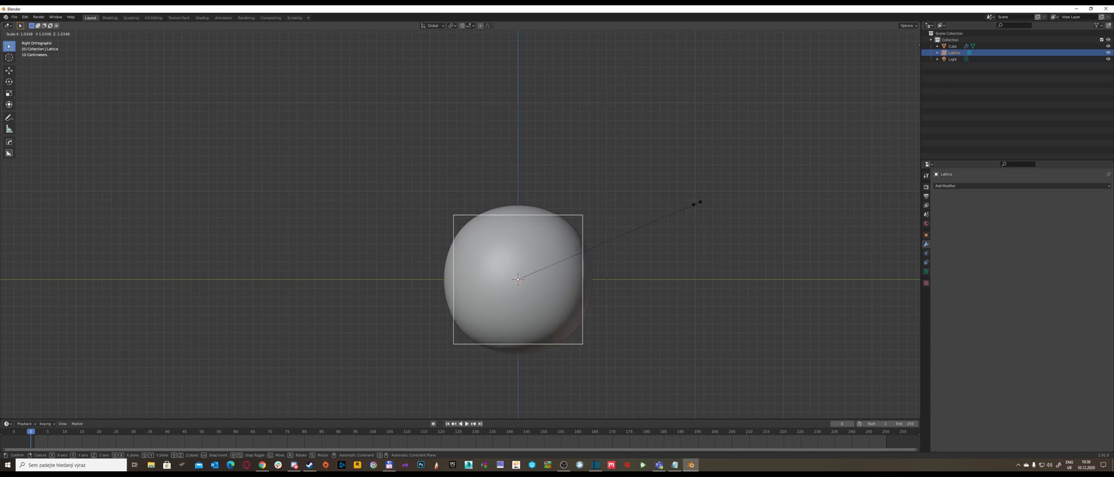
left_click(732, 216)
middle_click_drag(694, 217, 619, 219)
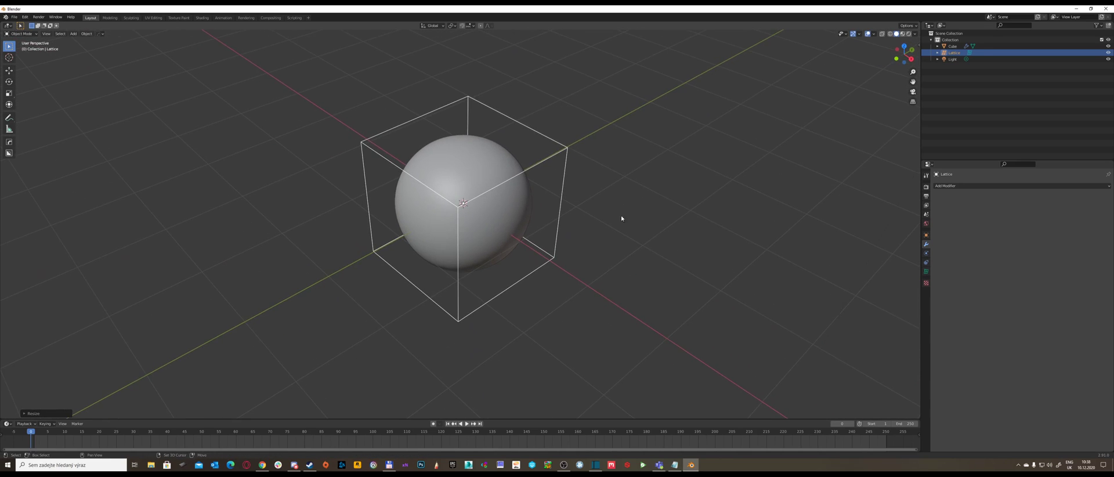
Increase the lattice's U, V and W resolution to 3 each
left_click(926, 271)
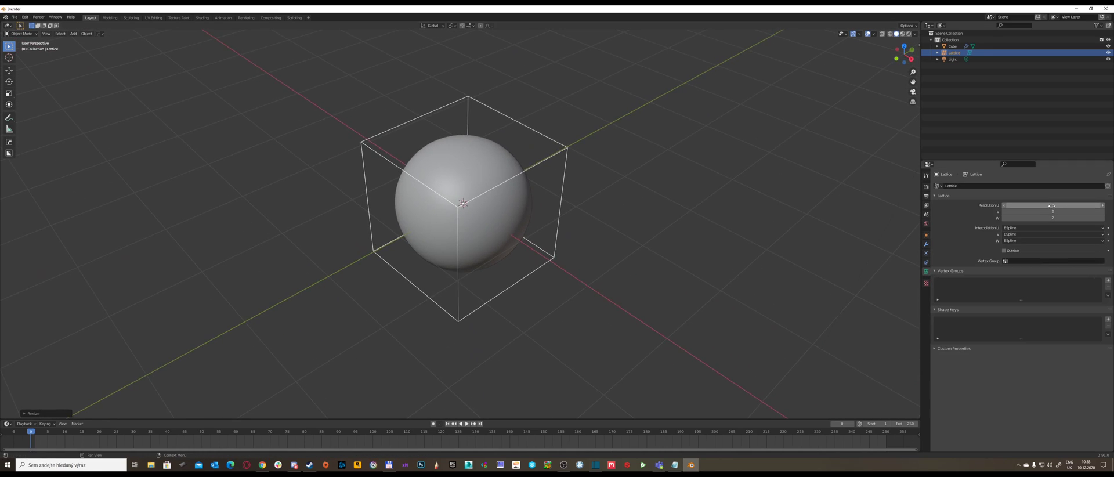
left_click(1100, 205)
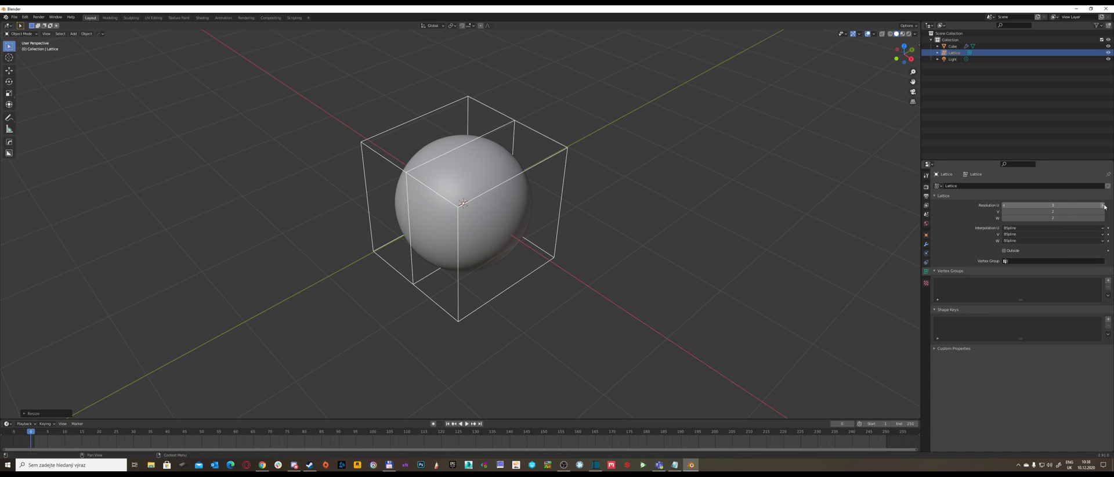
left_click(1102, 211)
left_click(1102, 218)
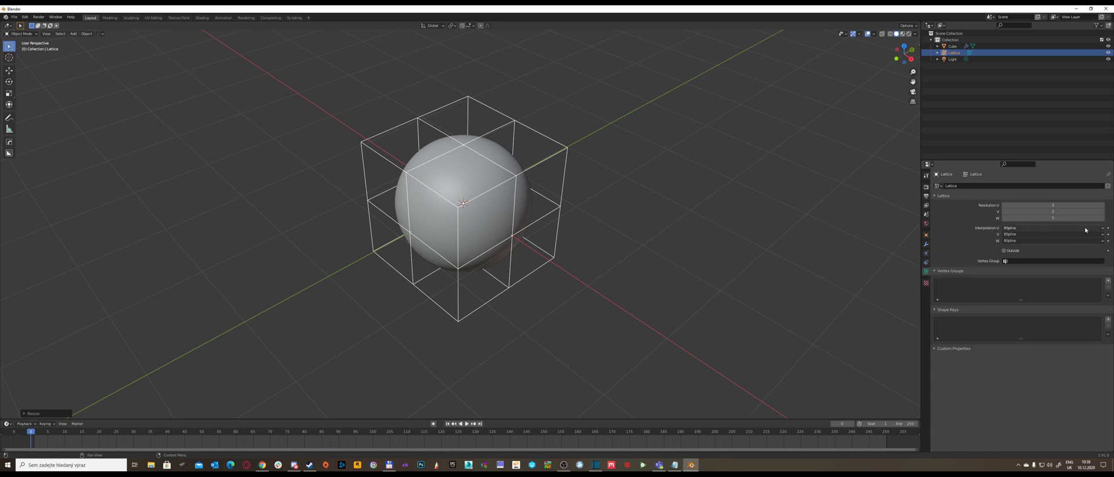
Add a Lattice modifier to the rounded cube and set the Lattice object as its target
middle_click_drag(772, 215, 707, 190)
left_click(493, 209)
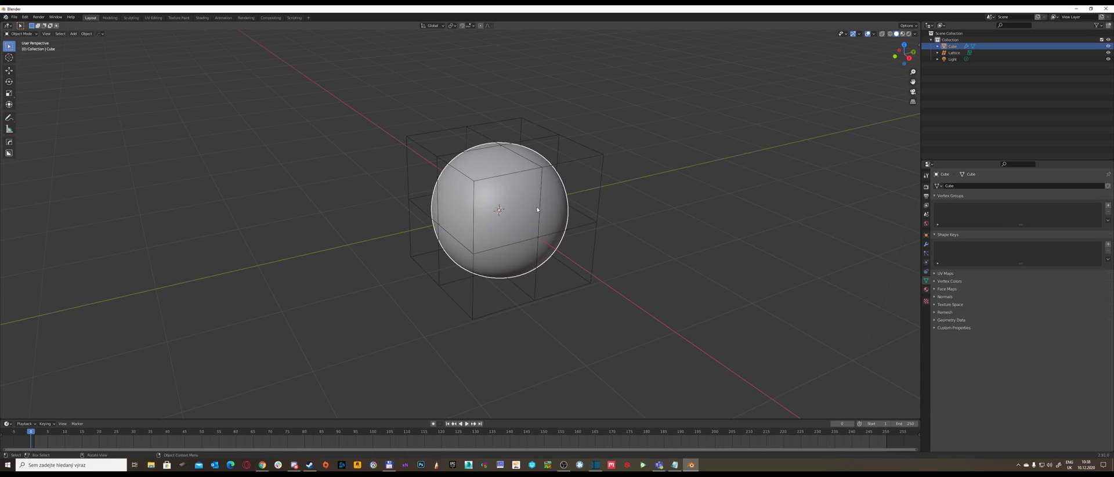
middle_click_drag(538, 209, 639, 224)
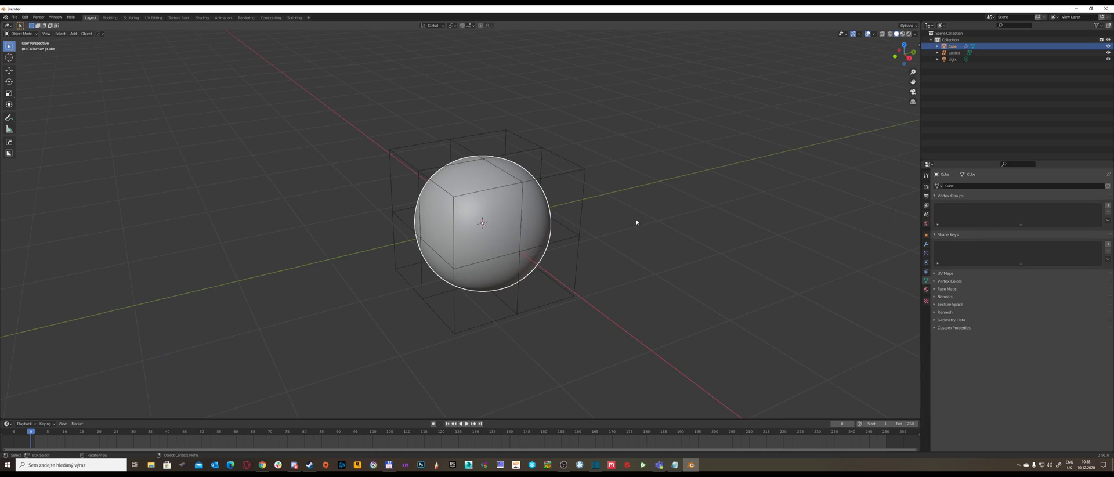
left_click(926, 244)
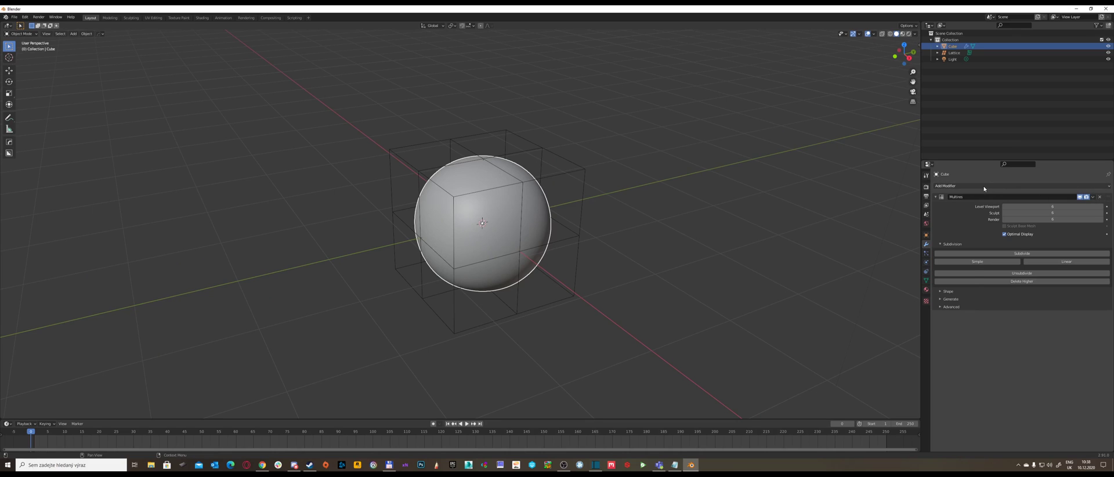
left_click(1068, 186)
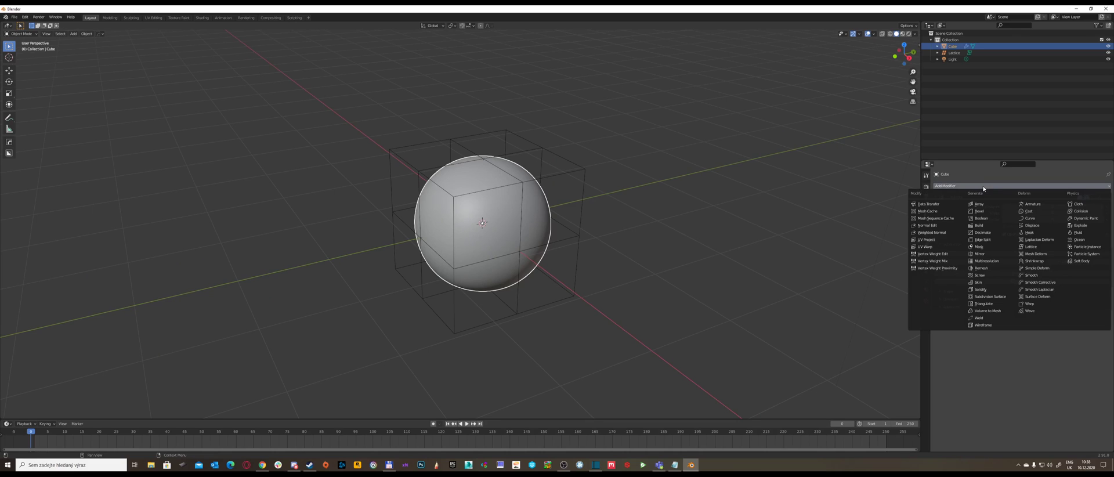
left_click(1033, 247)
middle_click_drag(709, 220, 742, 212, "shift")
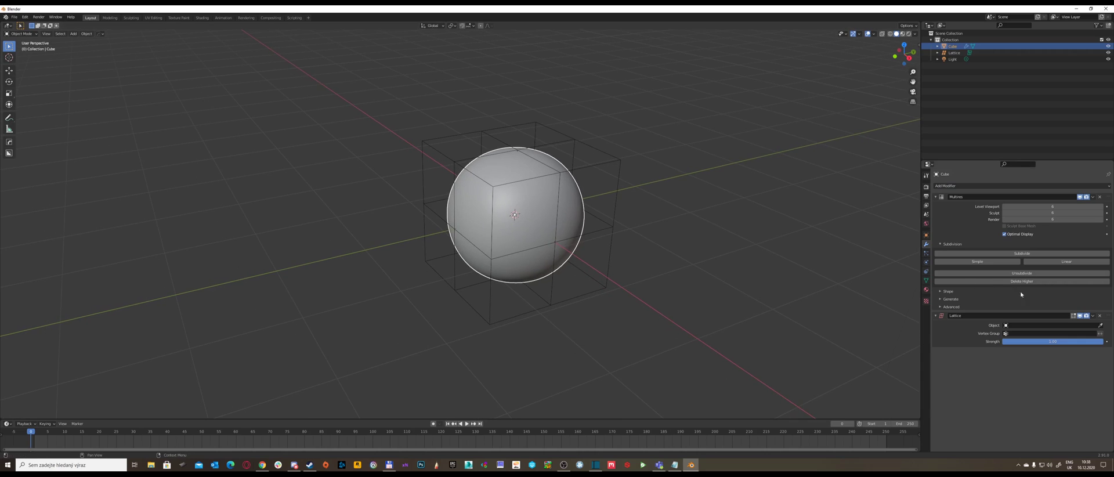
left_click(1006, 326)
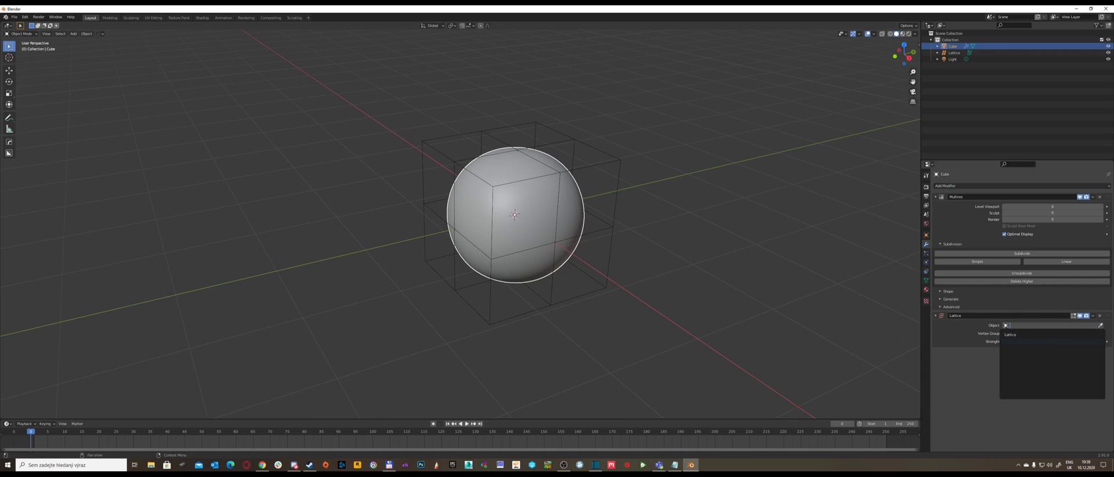
left_click(1021, 334)
Put the lattice in Edit Mode and move its far upper corner point outward, away from the cage
middle_click_drag(602, 186, 620, 196)
left_click(620, 196)
key("ctrl+Tab")
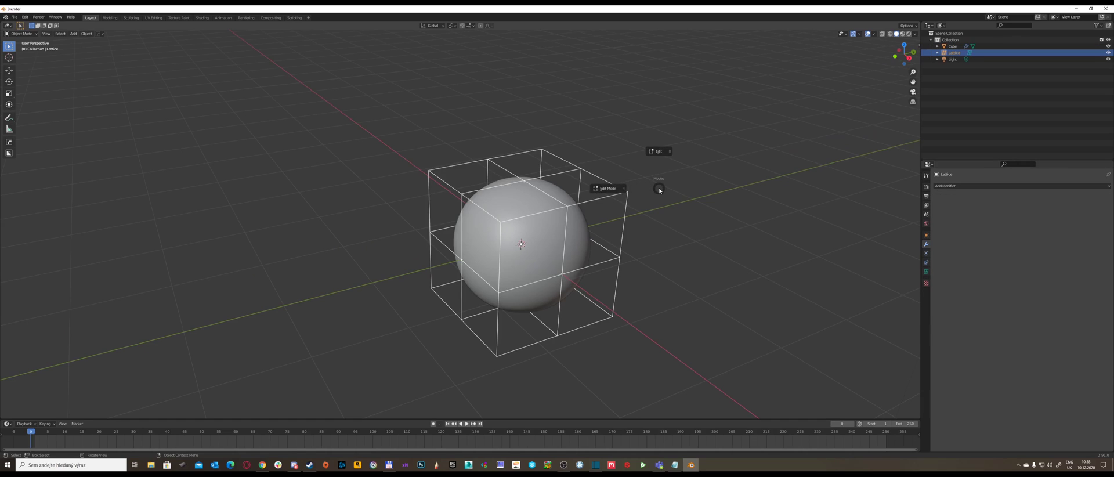
left_click(606, 188)
key("g")
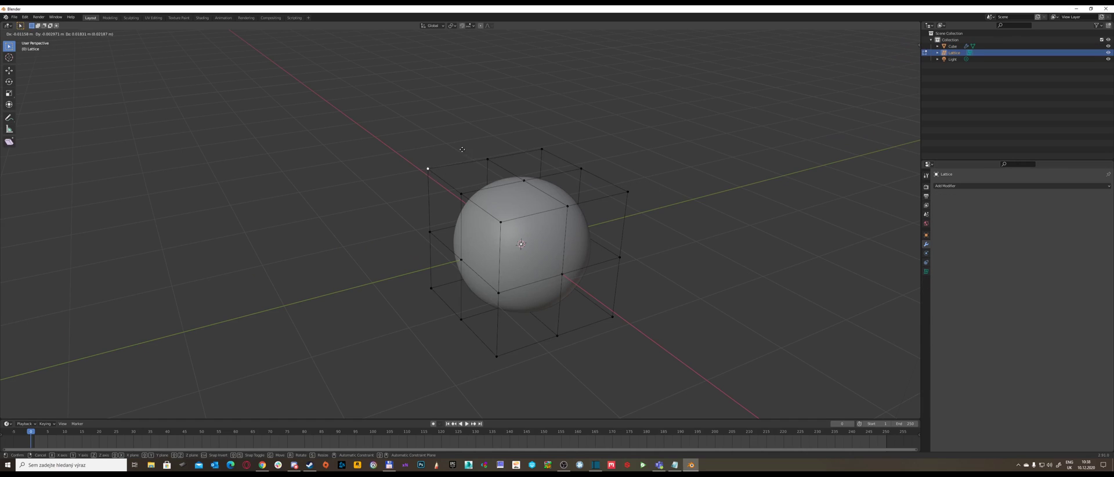
left_click(390, 102)
Select four points on the lattice's upper rear, move them up and outward to stretch the mesh, and return to Object Mode
left_click_drag(468, 129, 601, 187)
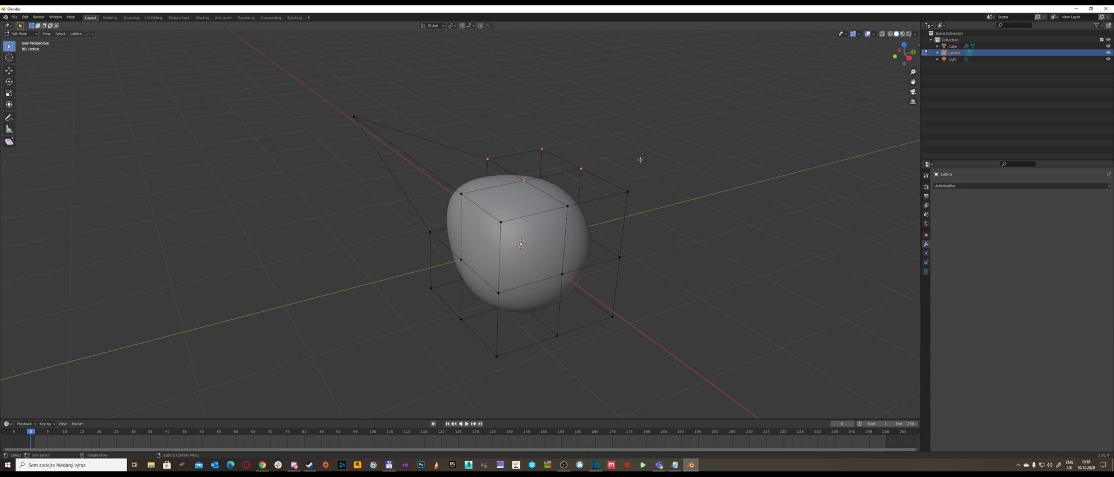
key("g")
left_click(770, 147)
mouse_move(770, 148)
middle_mouse_down()
mouse_move(742, 130)
mouse_move(758, 147)
middle_mouse_up()
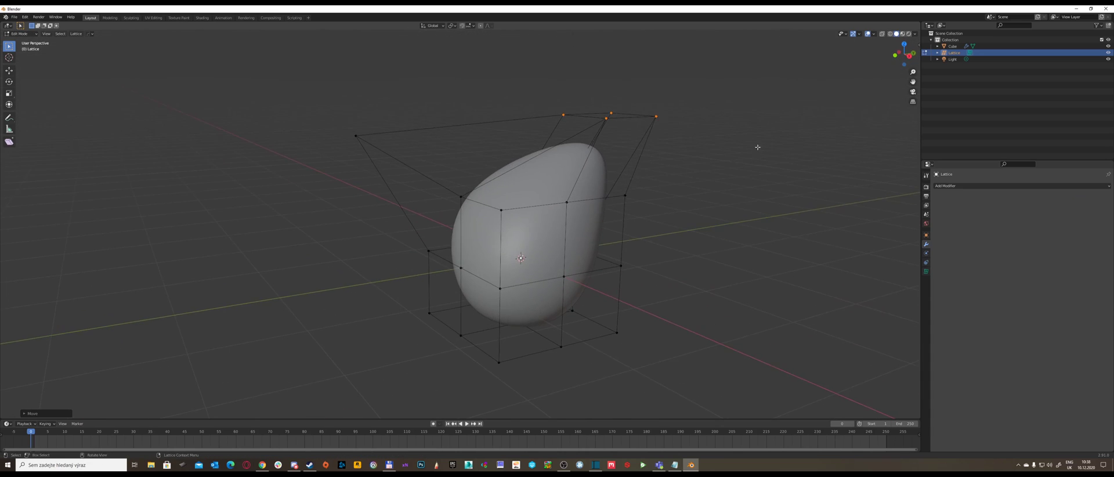
middle_click_drag(702, 173, 724, 146, "shift")
scroll(723, 147, "down", 3)
middle_click_drag(630, 174, 90, 139)
key("Tab")
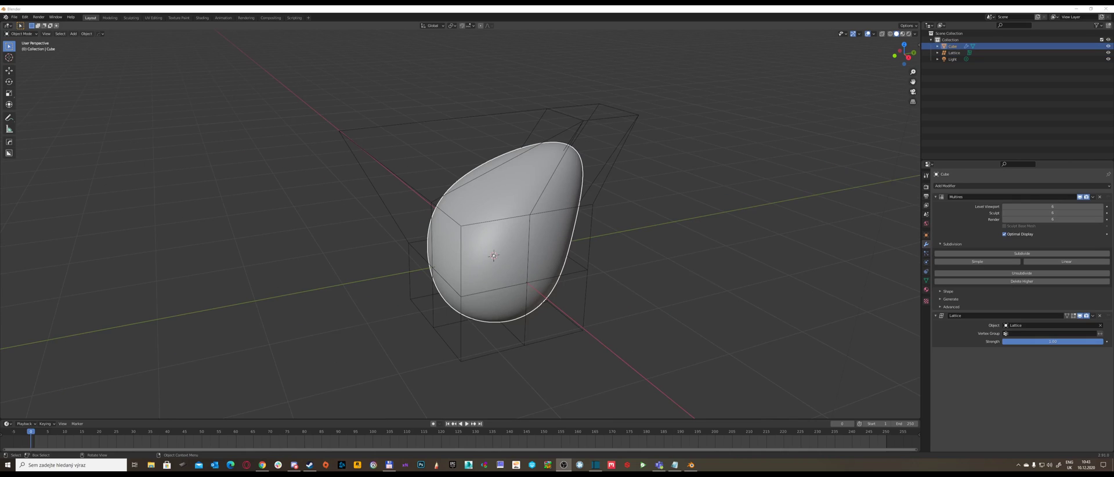
Apply the Multires modifier on the deformed cube
middle_click_drag(663, 211, 638, 232)
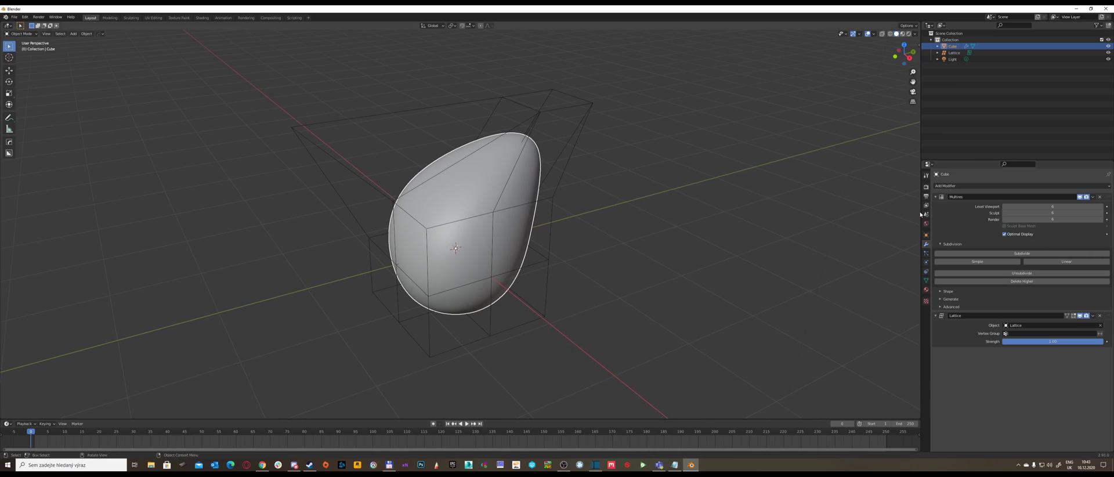
left_click(1110, 187)
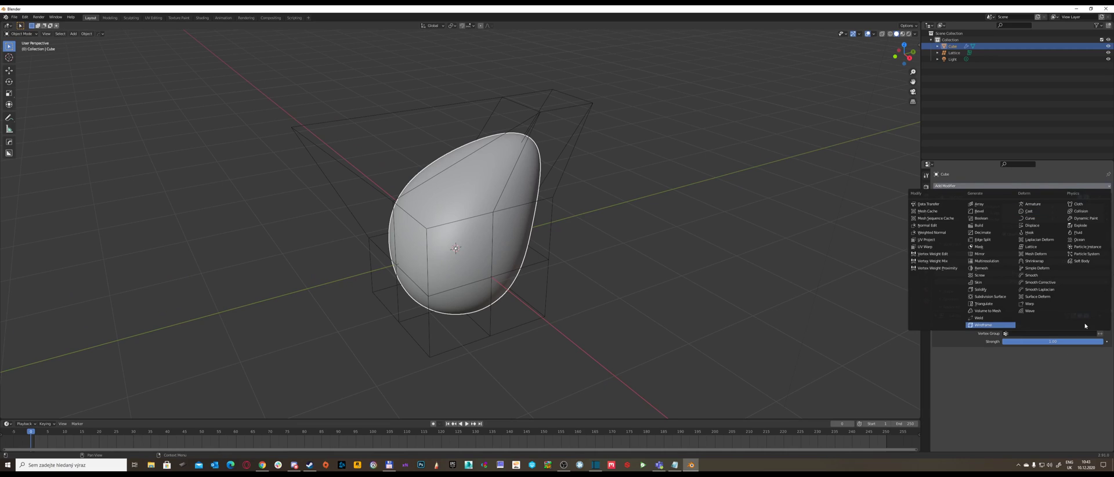
left_click(1094, 198)
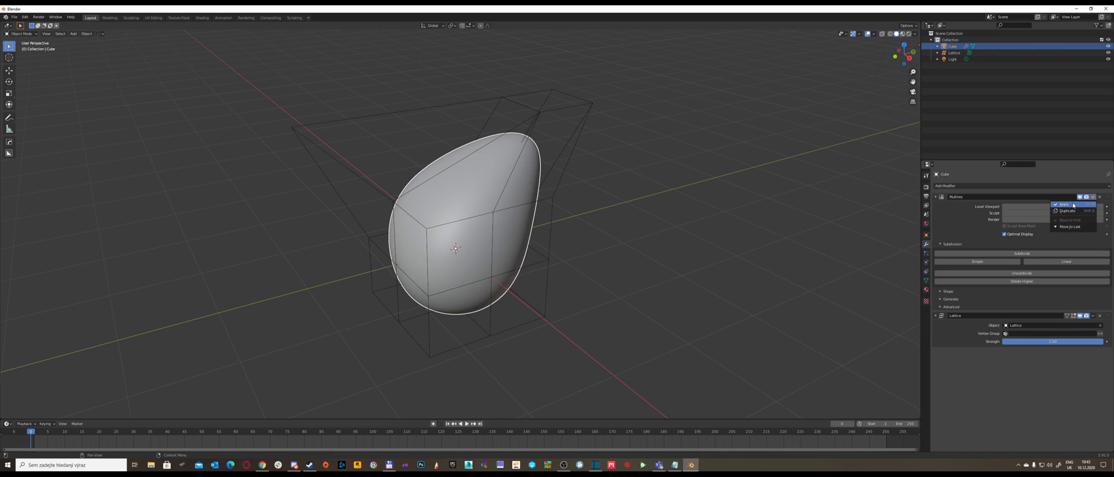
left_click(1071, 206)
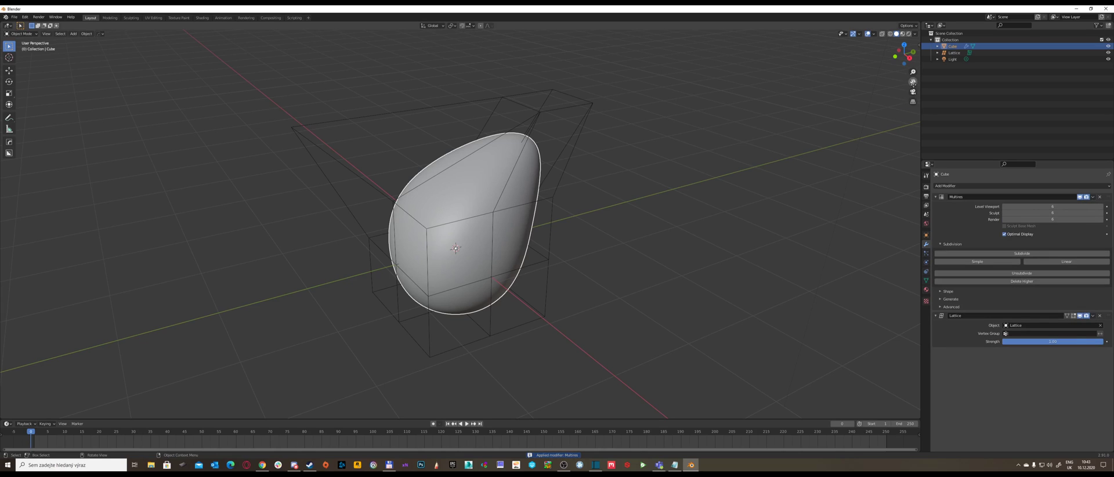
Enable the Screencast Keys display in the viewport
key("n")
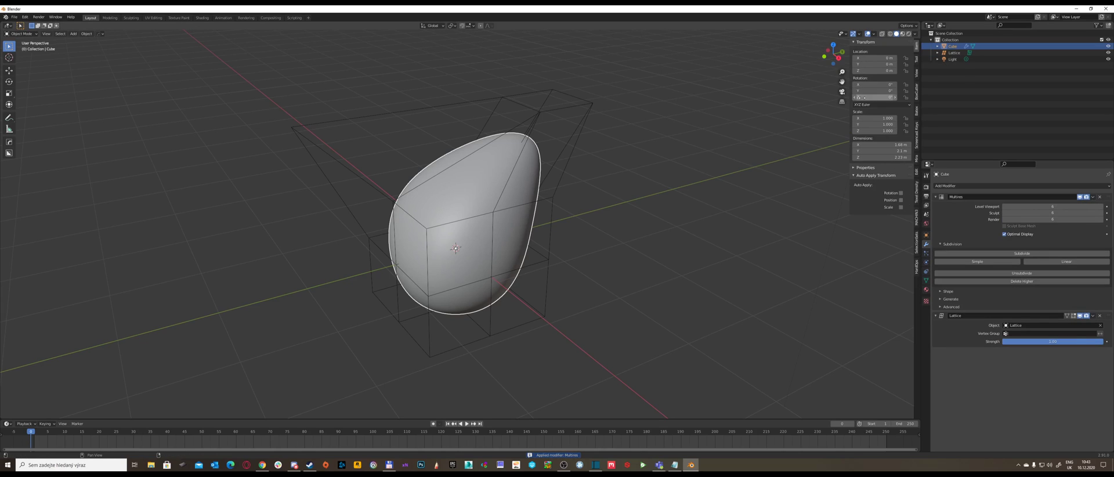
left_click(916, 132)
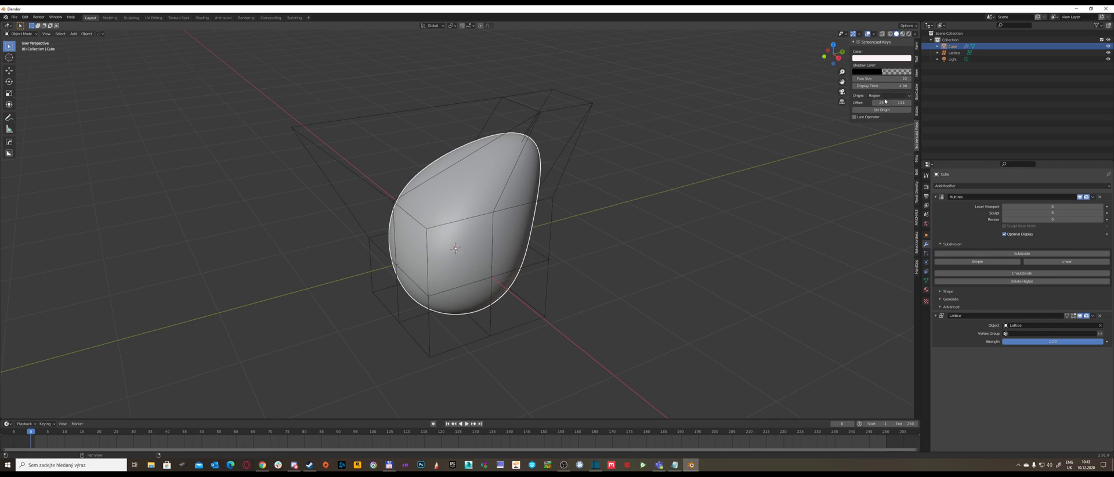
left_click(859, 43)
middle_click_drag(801, 168, 865, 186, "shift")
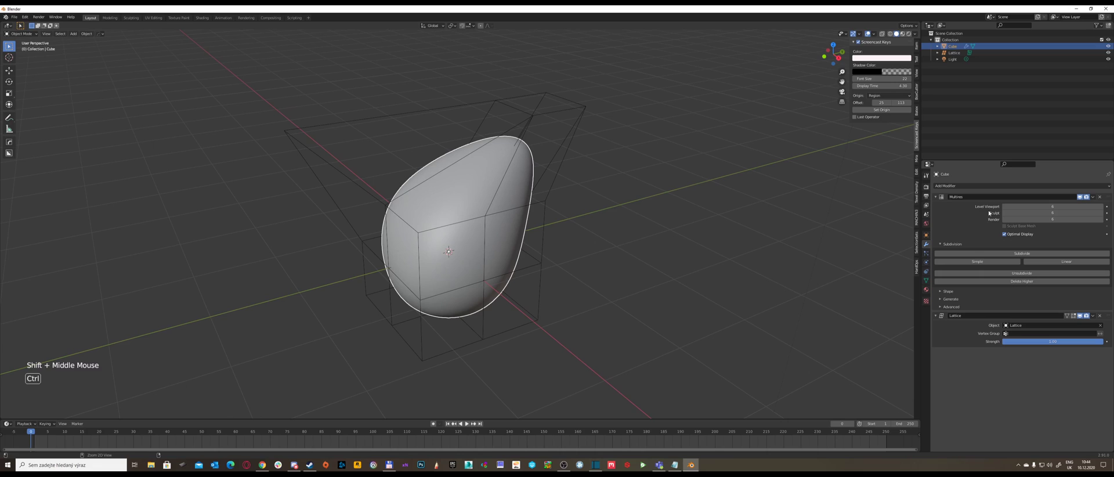
Try applying the Multires and Lattice modifiers directly from the deformed cube's modifier stack, and undo it
key("ctrl+a")
key("ctrl+a")
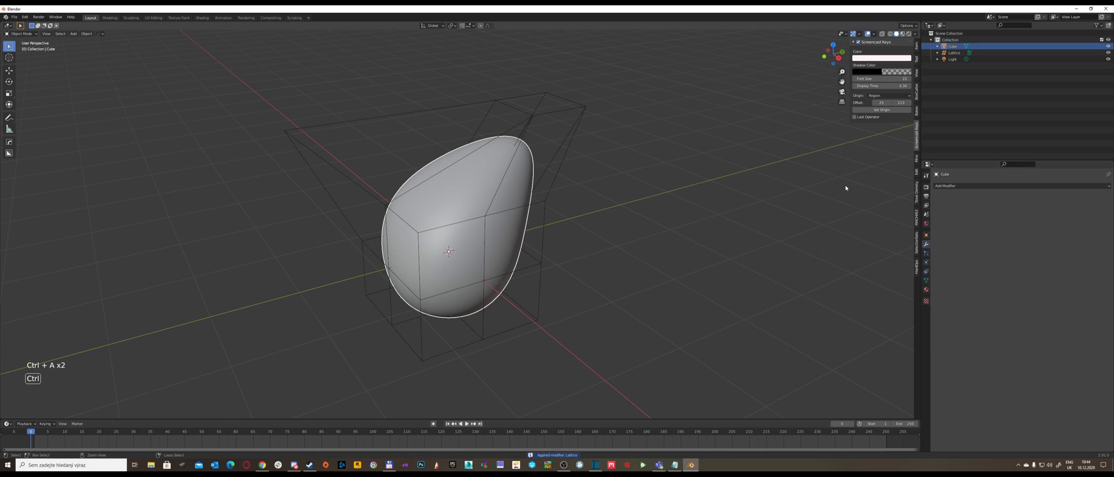
key("ctrl+z")
key("ctrl+z")
middle_click_drag(649, 182, 596, 197, "shift")
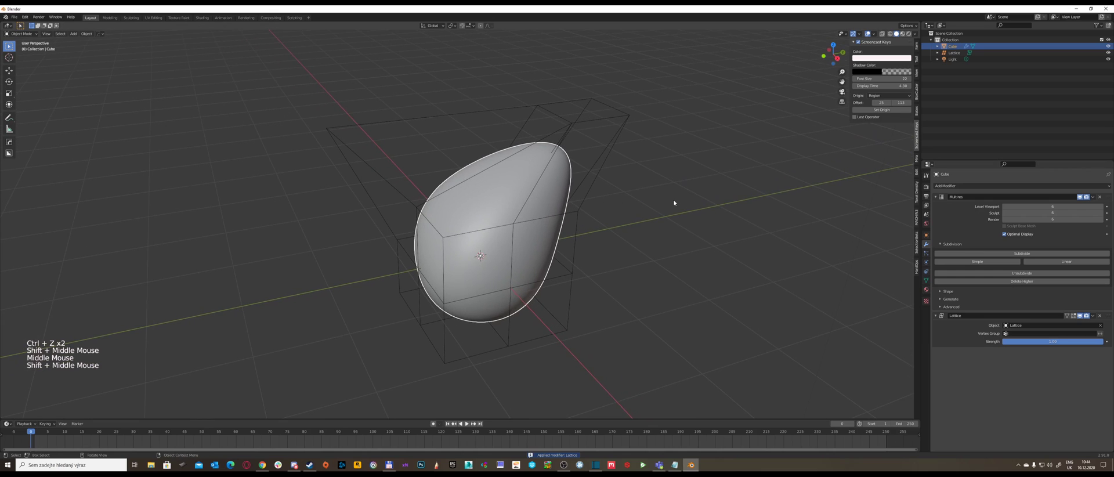
Convert the deformed cube, including its Multires and Lattice modifiers, to a plain mesh
left_click(84, 34)
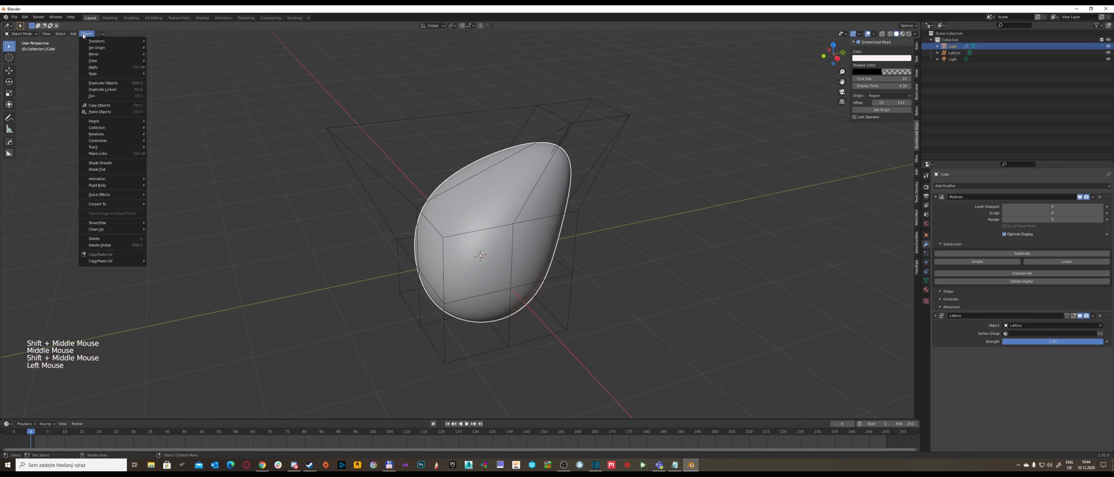
mouse_move(121, 205)
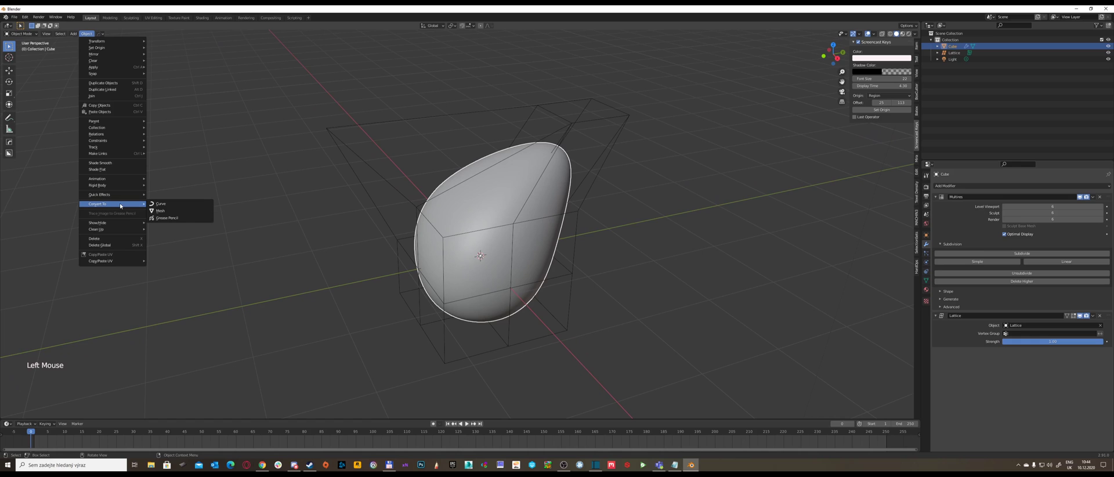
left_click(171, 211)
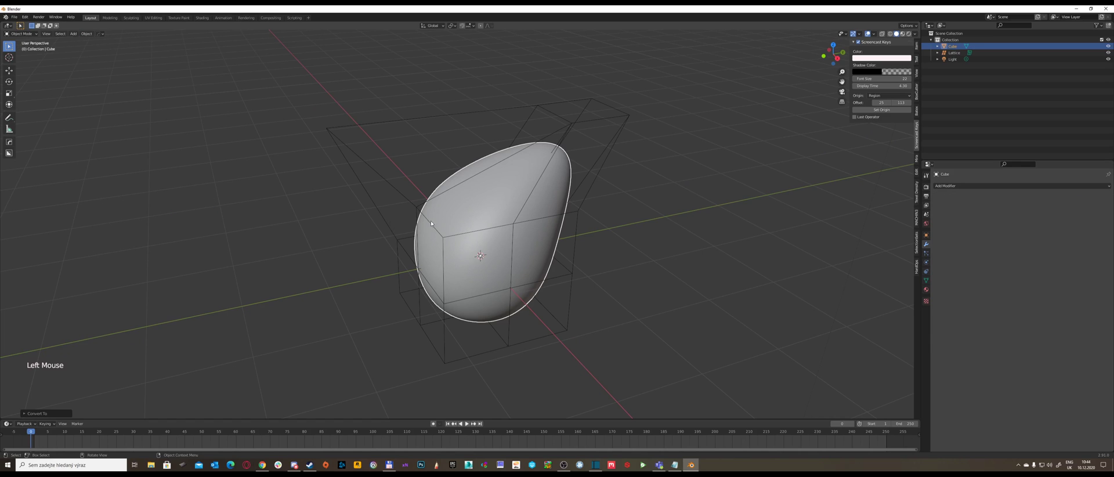
middle_click_drag(173, 213, 491, 215)
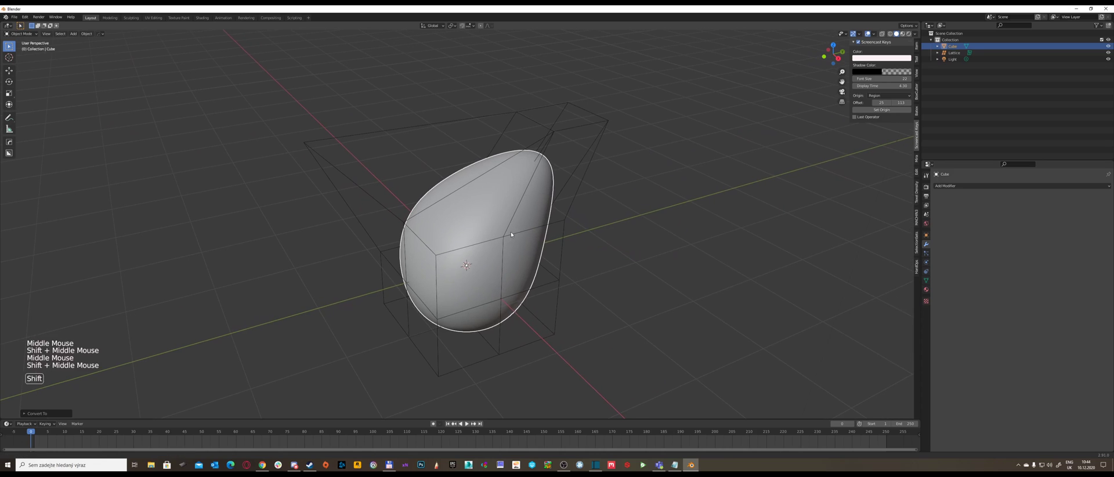
Inspect the converted object in wireframe shading and return to solid shading
left_click(549, 239)
left_click(547, 239)
key("shift+z")
key("shift+z")
middle_click_drag(547, 239, 583, 250)
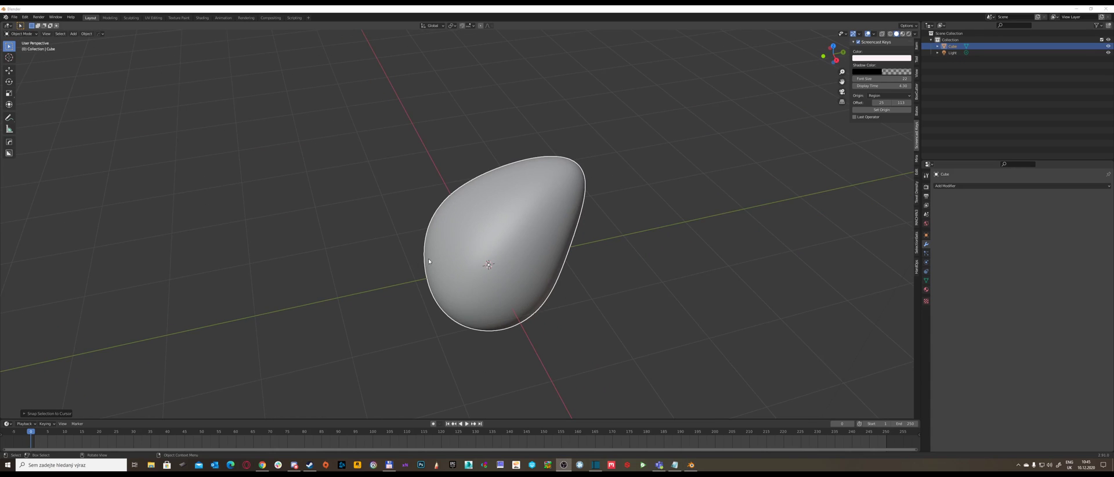
Delete the egg-shaped mesh from the scene
middle_click_drag(428, 259, 466, 229)
key("x")
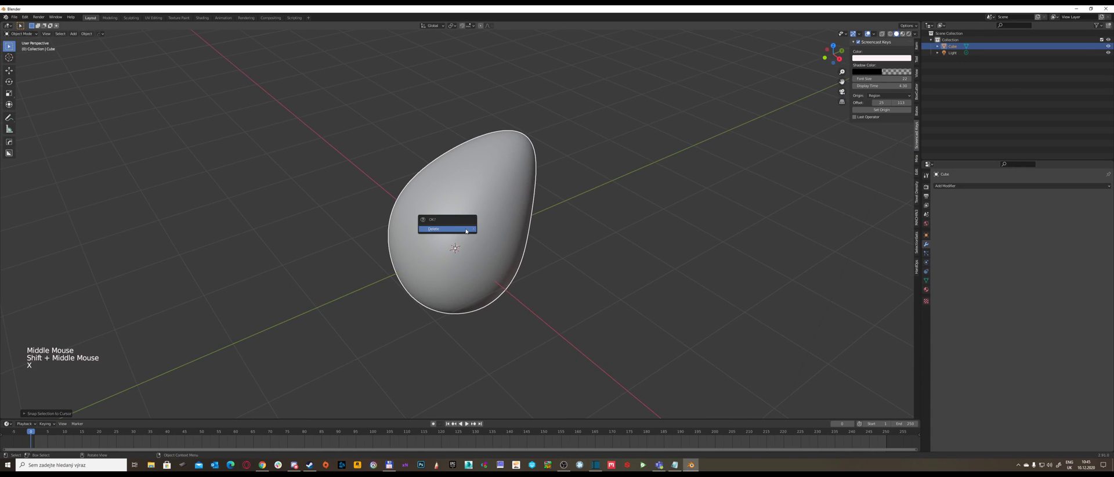
left_click(467, 230)
middle_click_drag(535, 232, 528, 227, "shift")
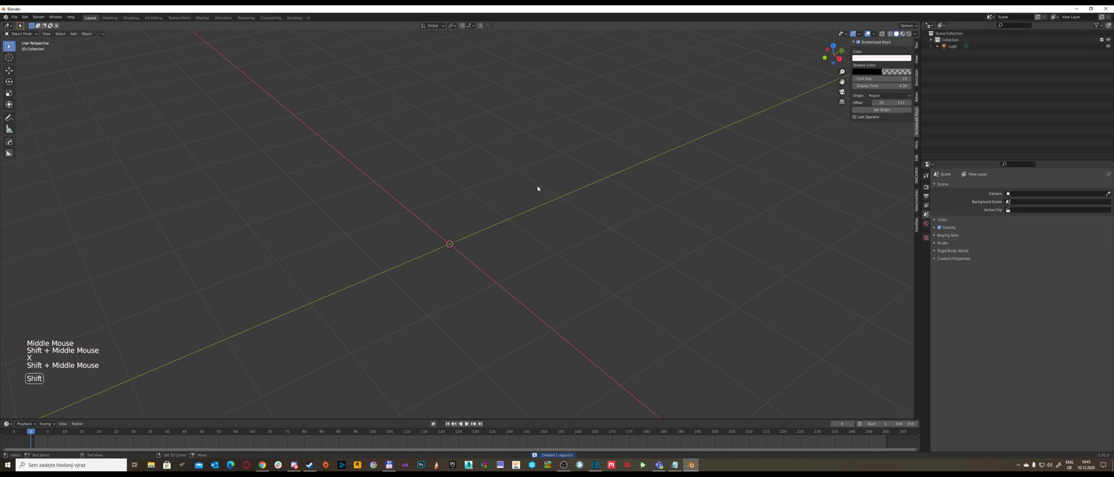
Add a new cube mesh at the world origin
key("shift+a")
mouse_move(488, 132)
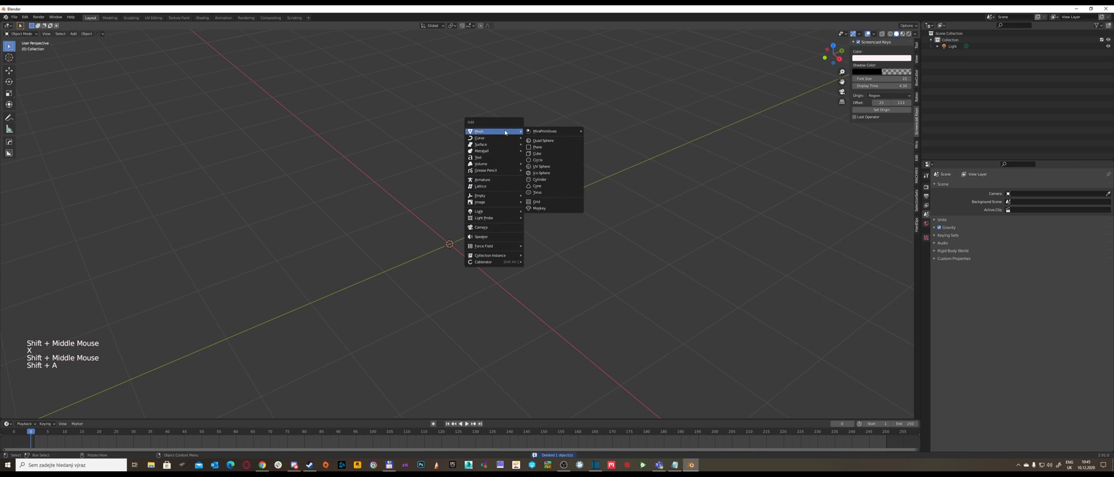
left_click(551, 148)
middle_click_drag(551, 148, 587, 158)
middle_click_drag(587, 158, 643, 161, "shift")
scroll(553, 175, "down", 3)
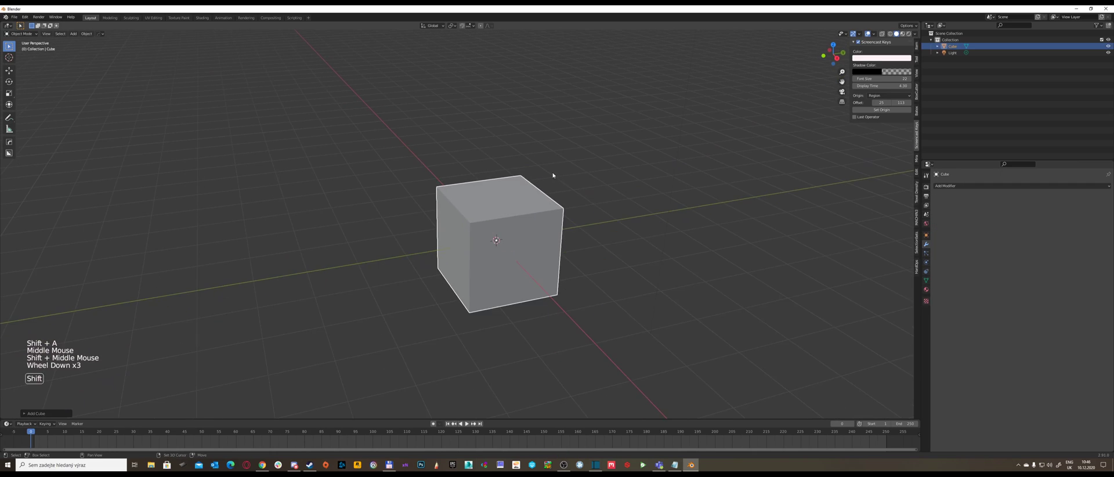
middle_click_drag(553, 175, 579, 176, "shift")
middle_click_drag(580, 176, 579, 209)
middle_click_drag(579, 209, 553, 201, "shift")
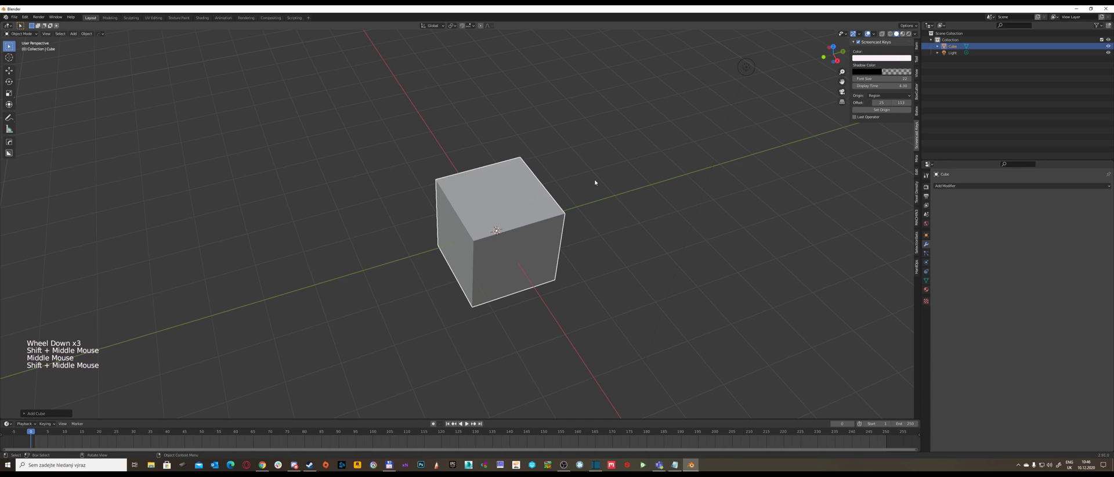
Scale the cube along the X axis to about three times its length, forming a long box
key("s")
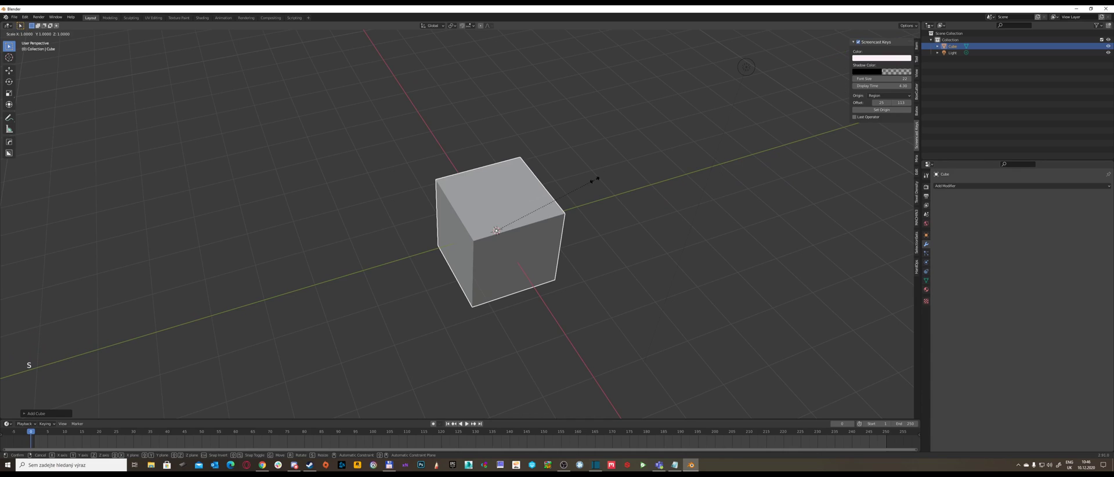
key("x")
left_click(845, 184)
middle_click_drag(645, 198, 682, 200)
middle_click_drag(682, 201, 645, 192, "shift")
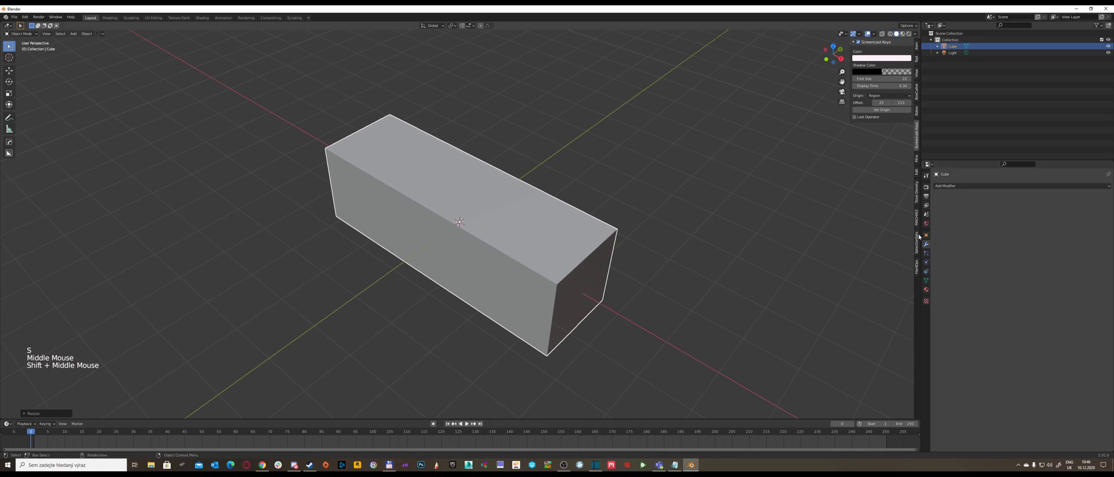
Show the long box's object transform values and apply All Transforms to it
left_click(926, 235)
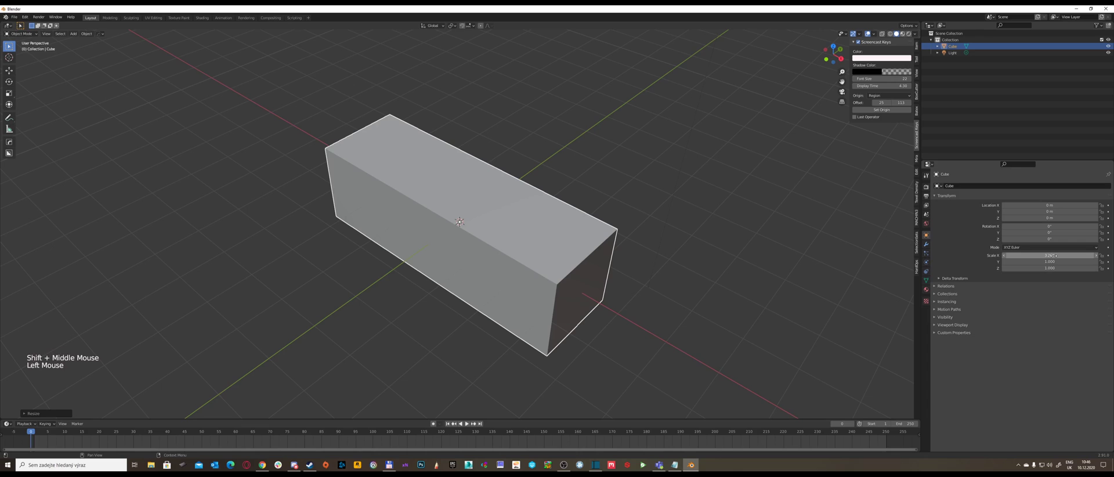
middle_click_drag(638, 235, 562, 256)
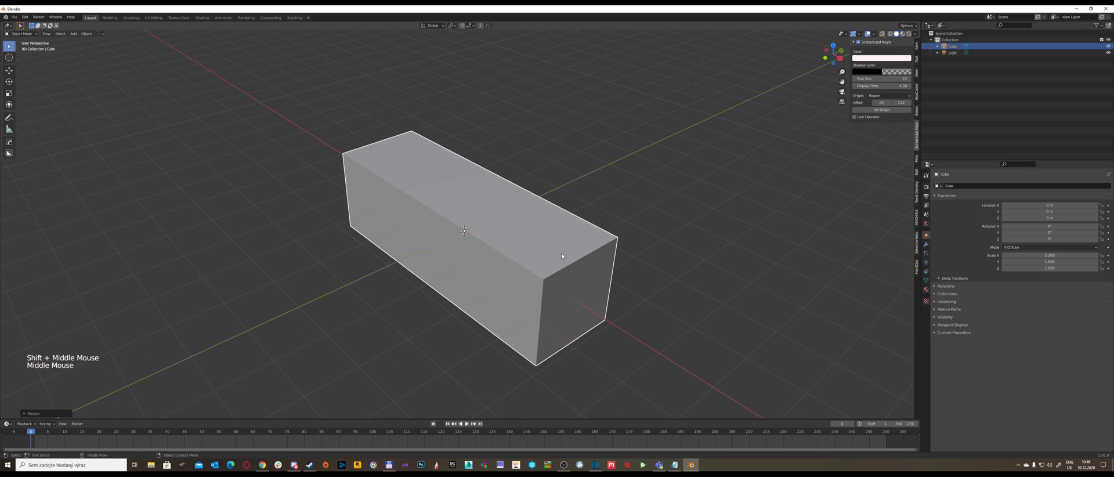
middle_click_drag(562, 254, 572, 263, "shift")
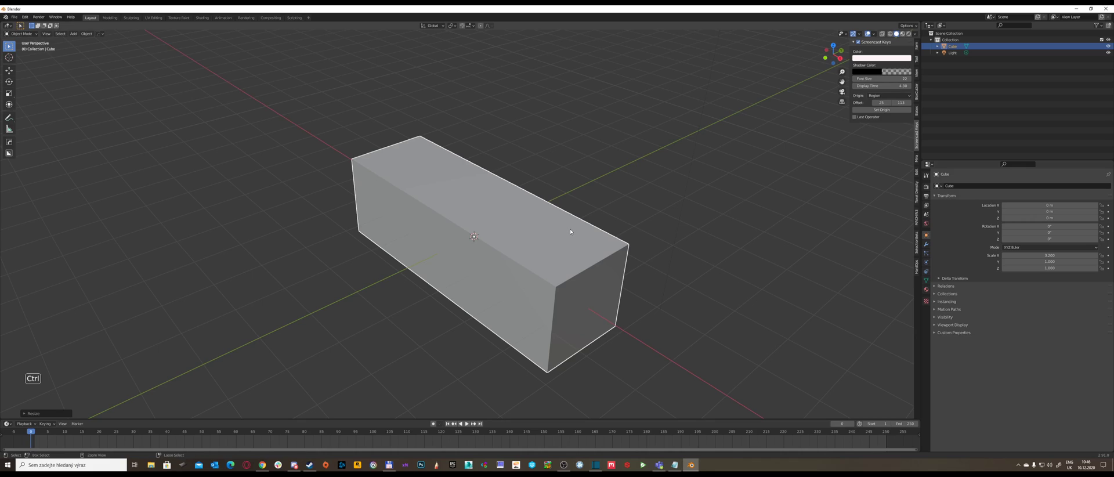
key("ctrl+a")
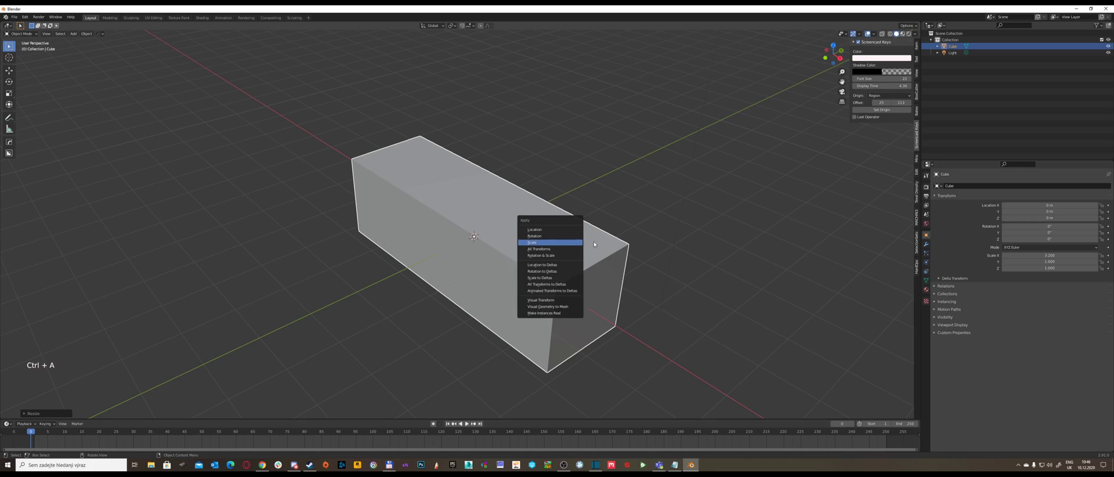
key("ctrl+a")
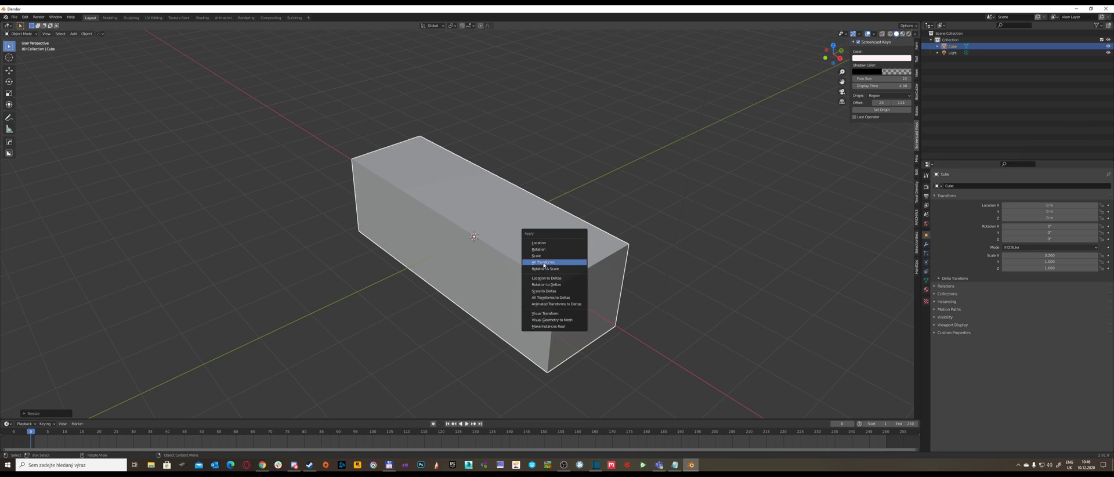
left_click(562, 263)
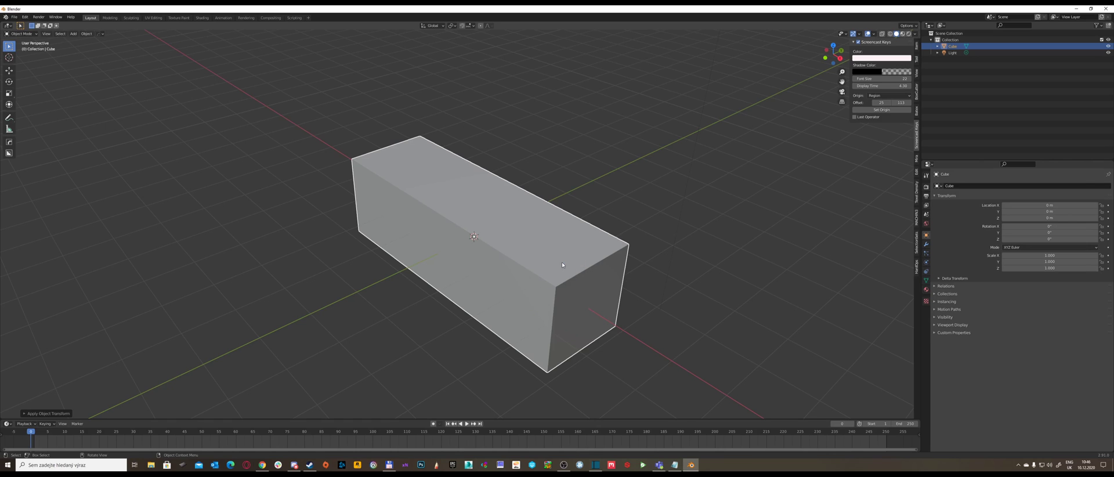